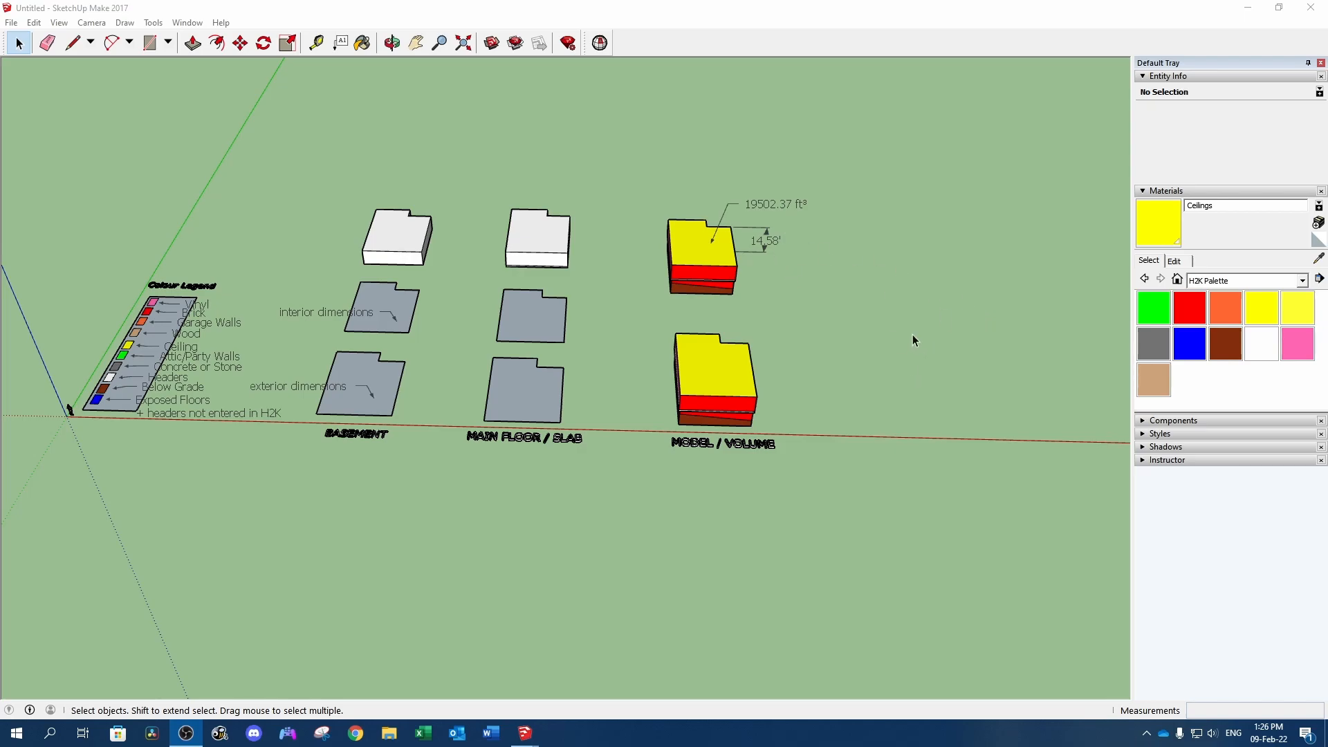
Close the open model and start a new SketchUp session with the Simple Template - Feet and Inches
click(1311, 8)
click(647, 399)
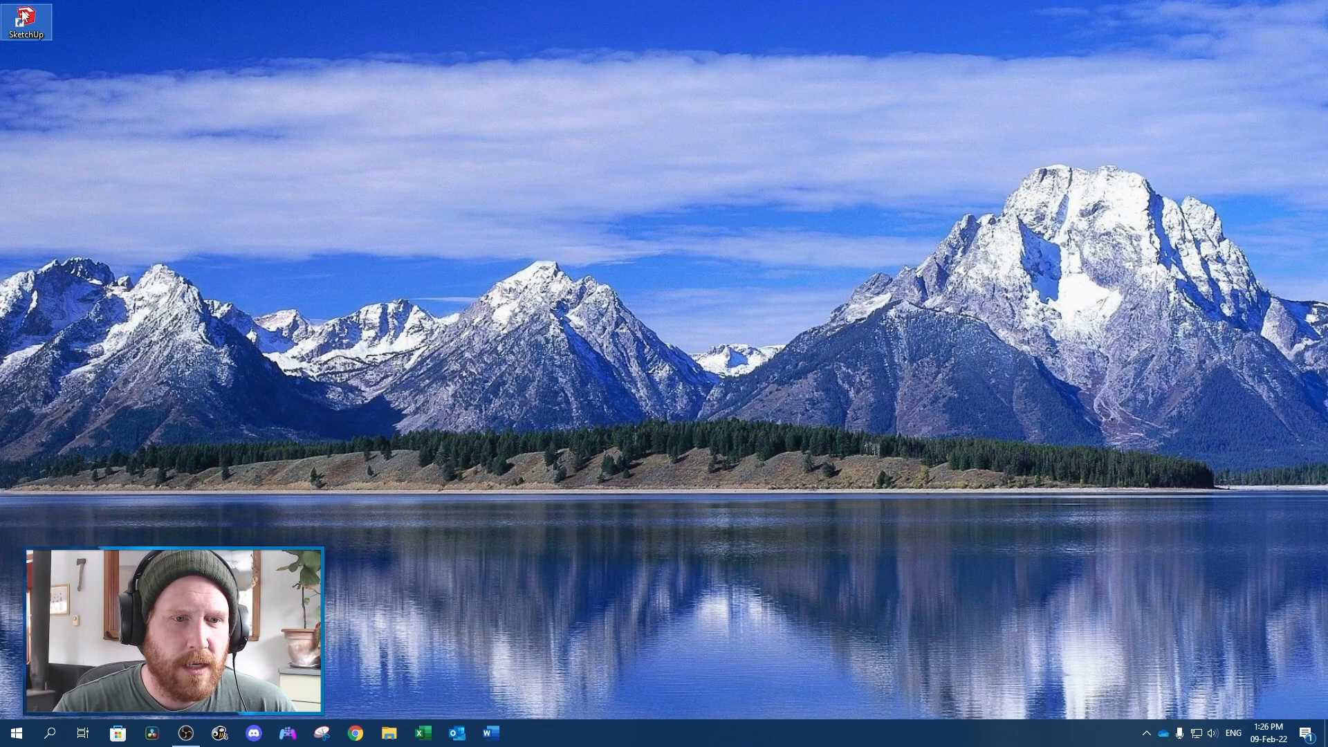
double_click(22, 11)
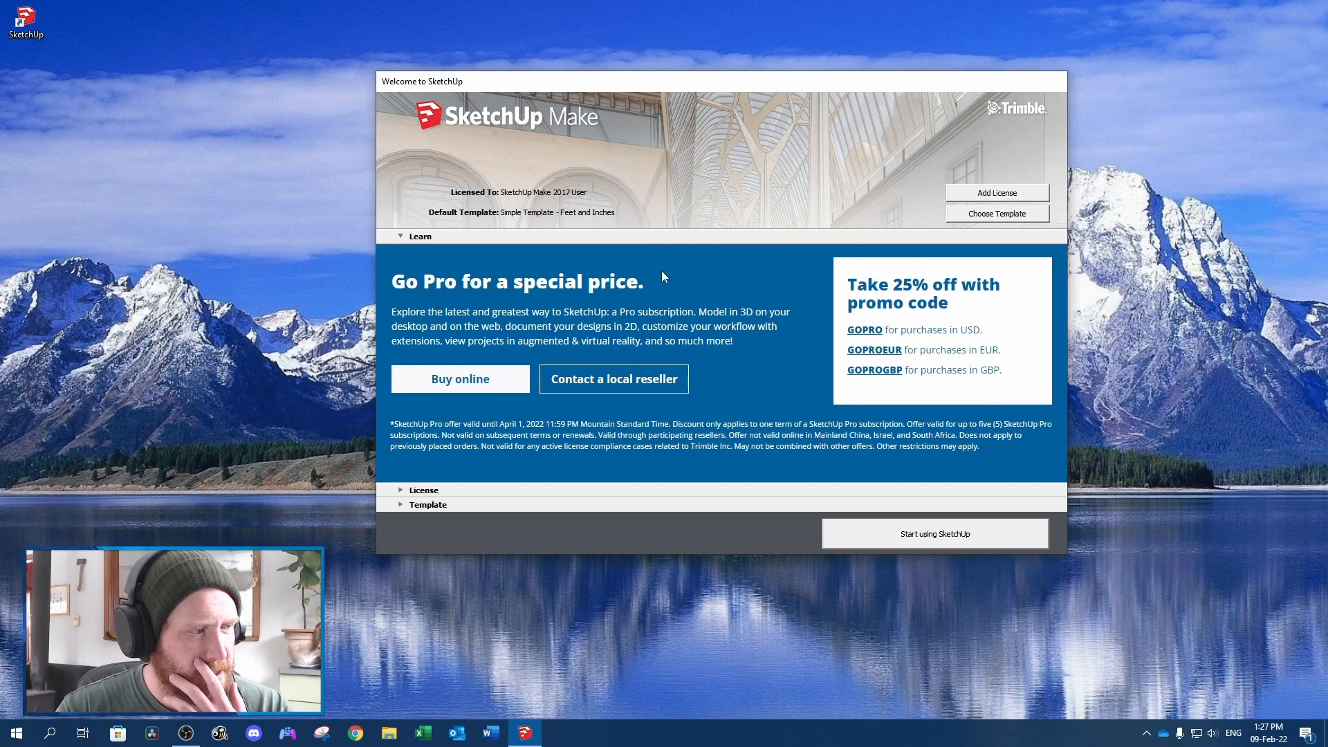
click(406, 507)
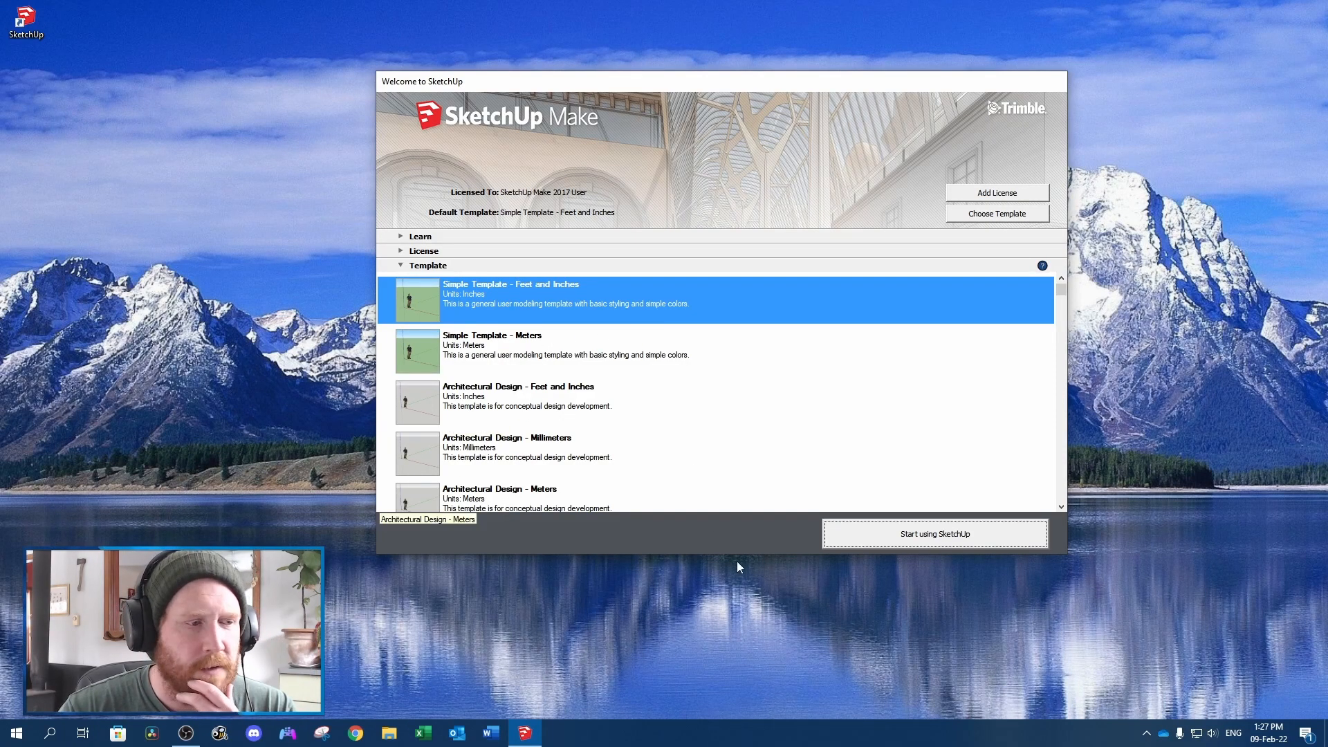
click(892, 532)
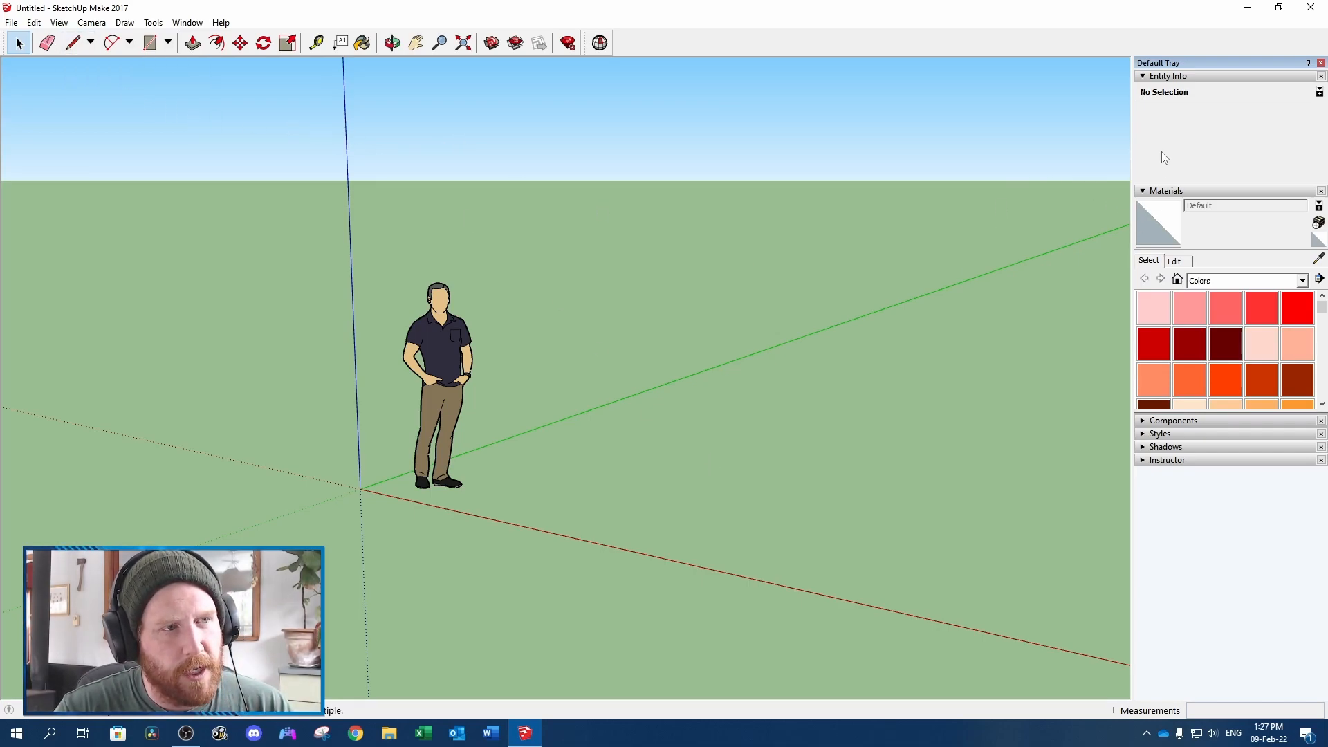
View the Instructor guidance for the Line tool with the other tray sections collapsed, and restore Entity Info and Materials
click(1145, 77)
click(1155, 89)
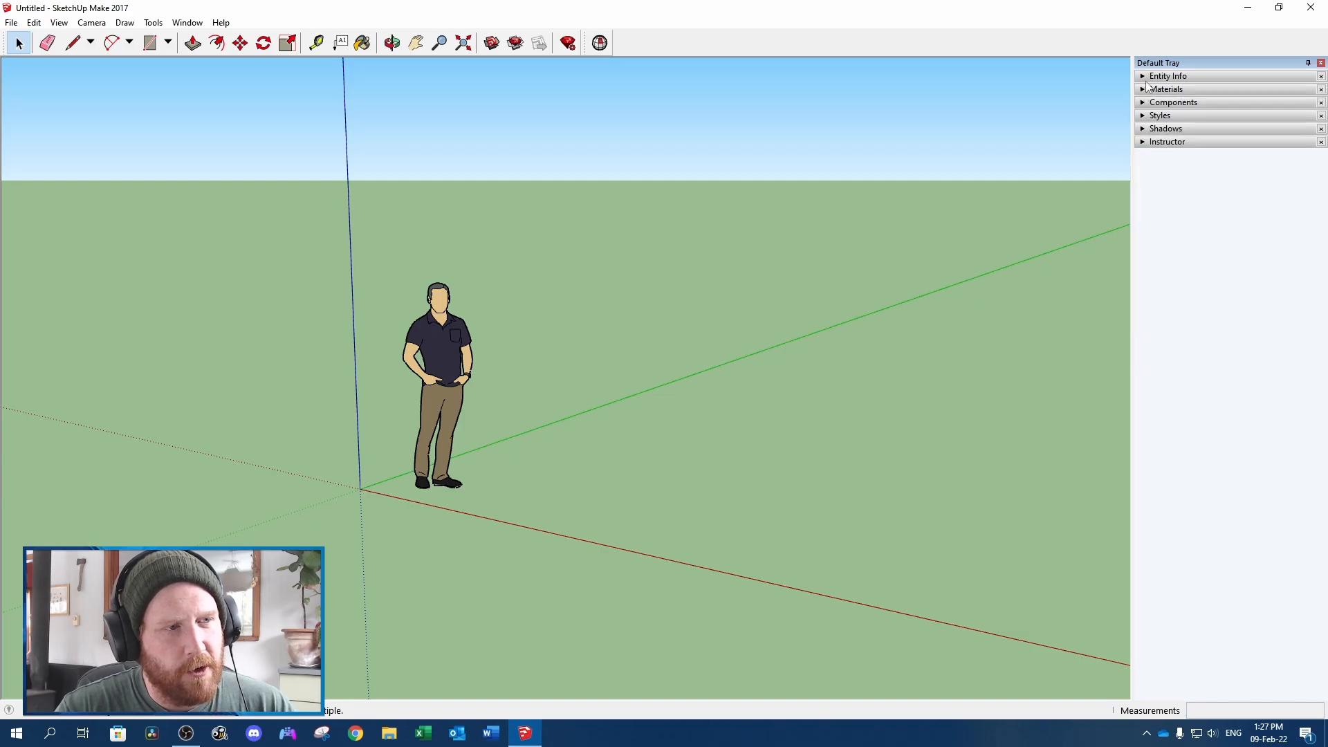
click(1155, 144)
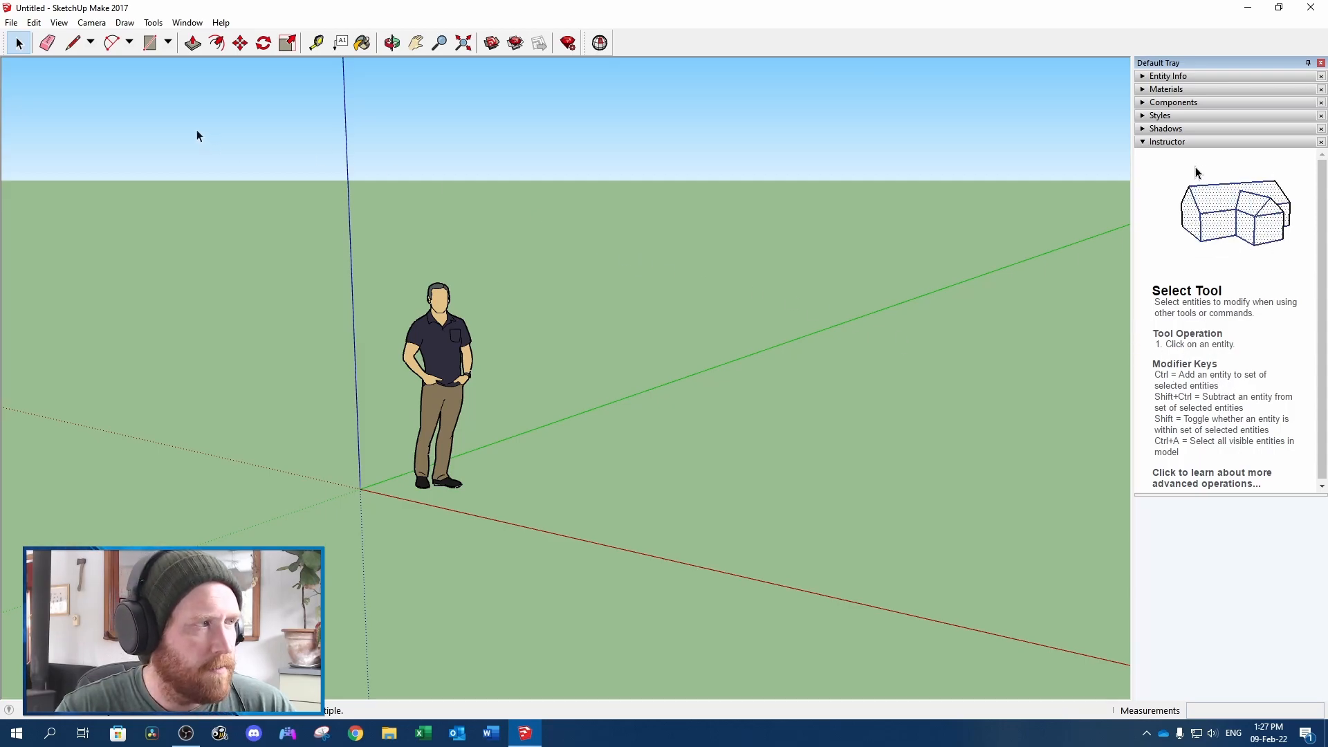
click(72, 43)
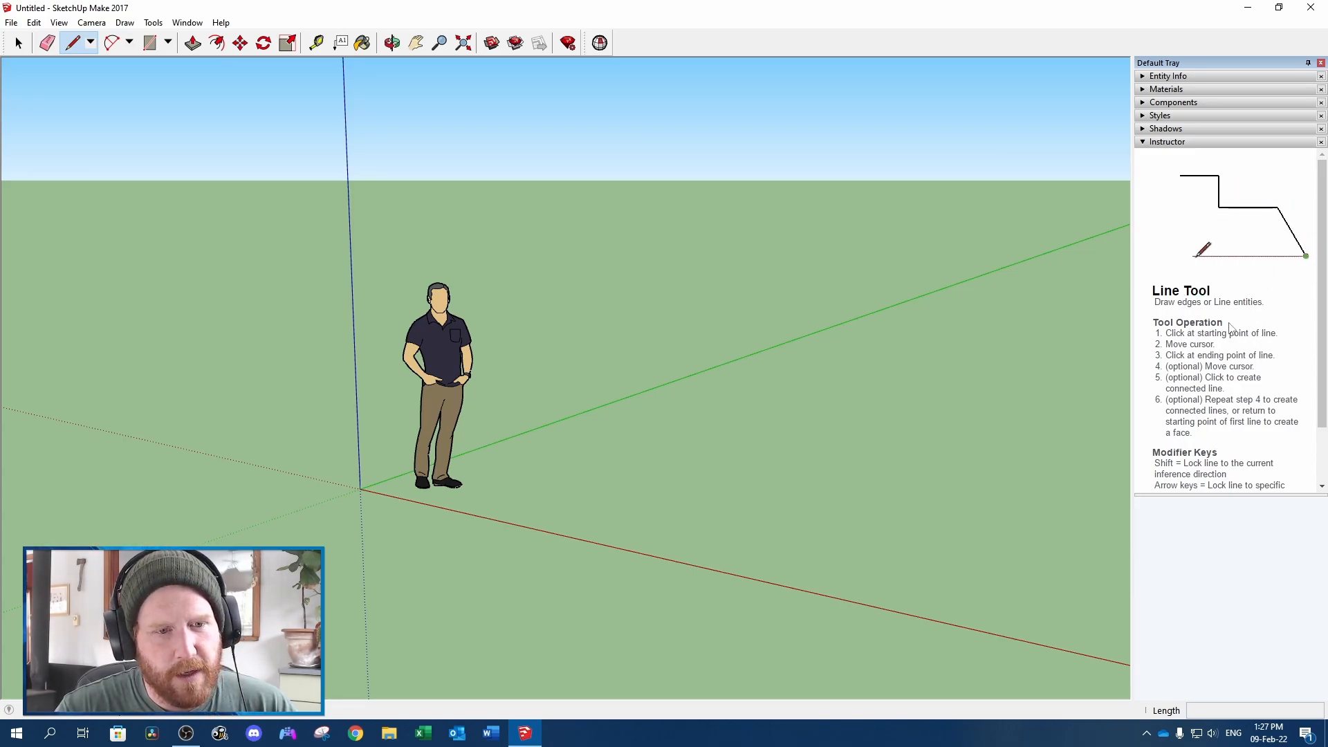
click(1142, 142)
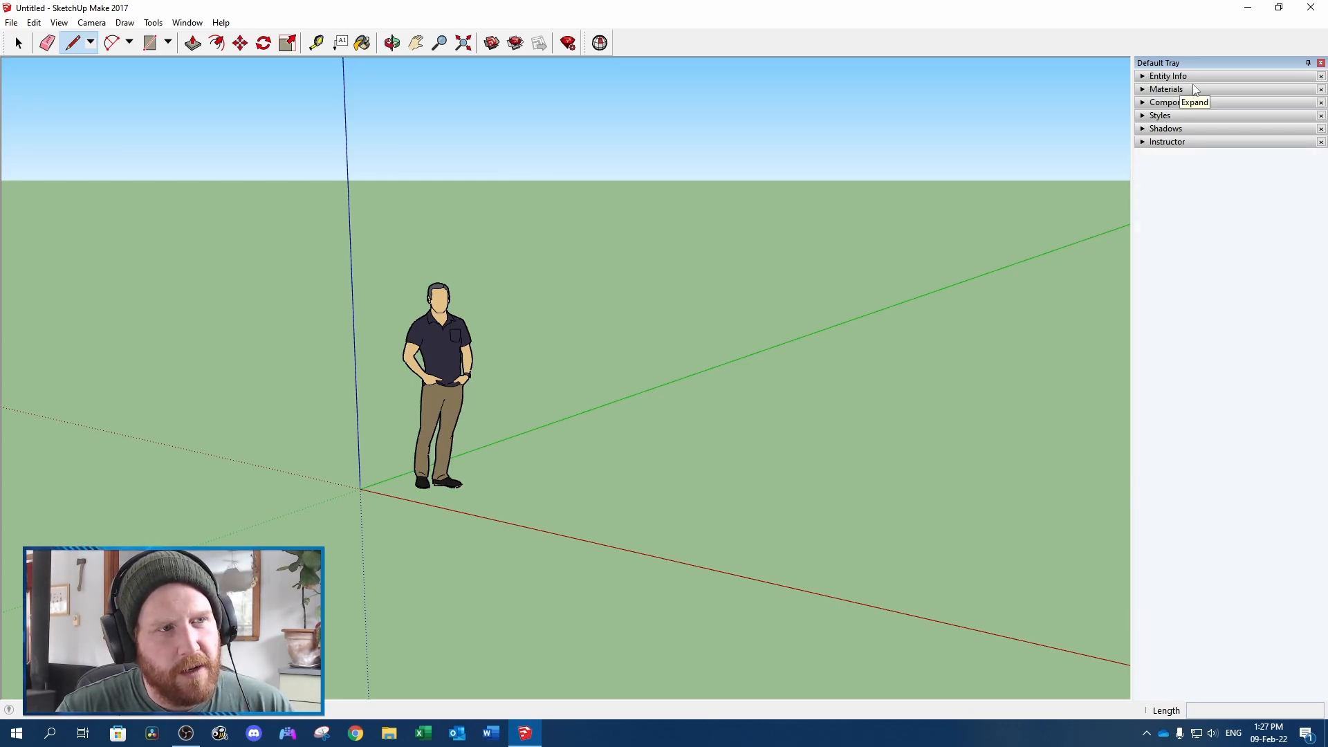
click(1144, 77)
click(1143, 191)
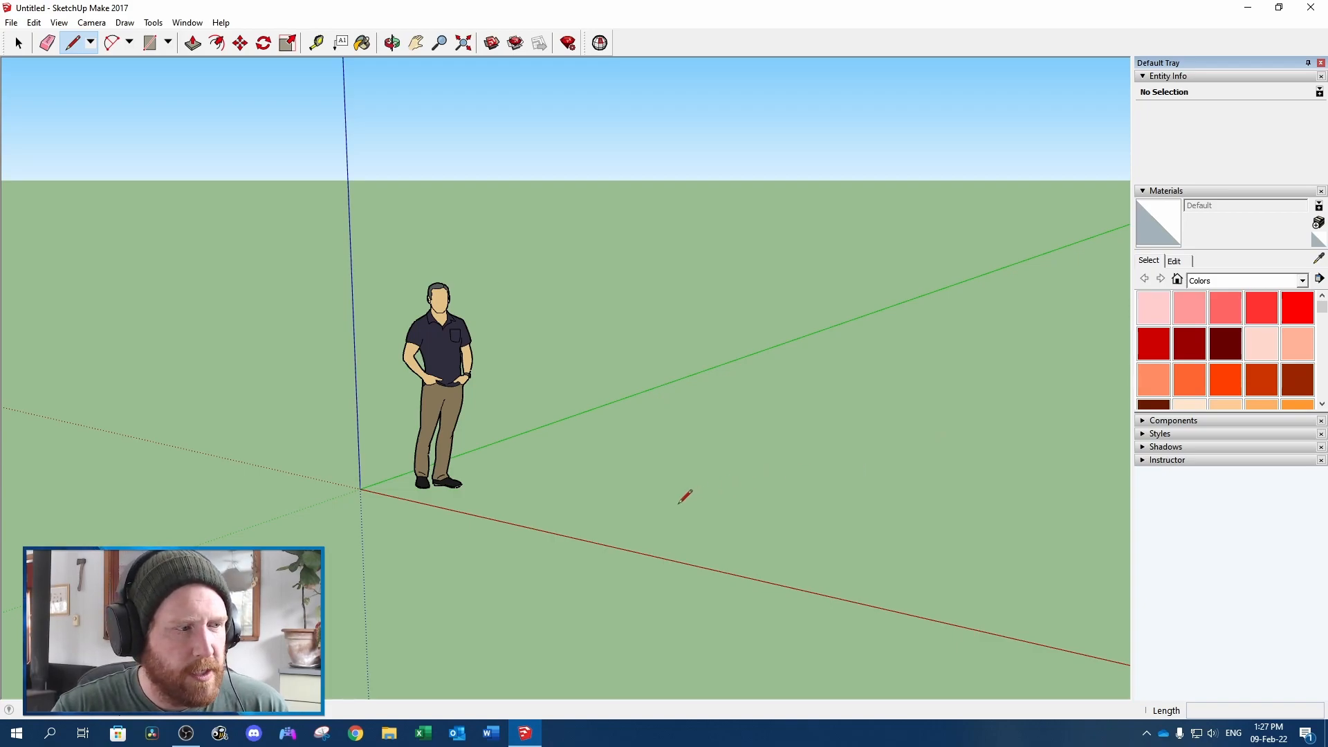
Draw a test edge about 6' 10" long parallel to the green axis and inspect its length in Entity Info
click(652, 495)
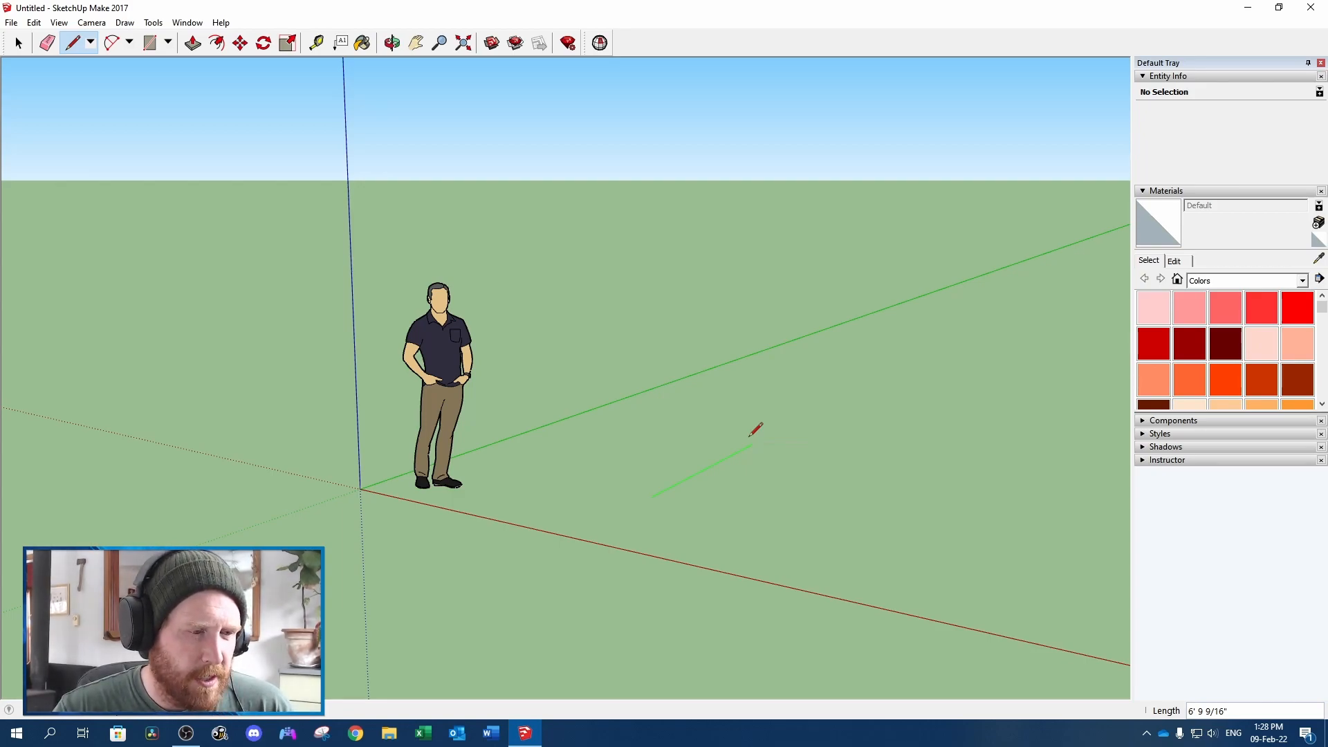
click(751, 443)
key(space)
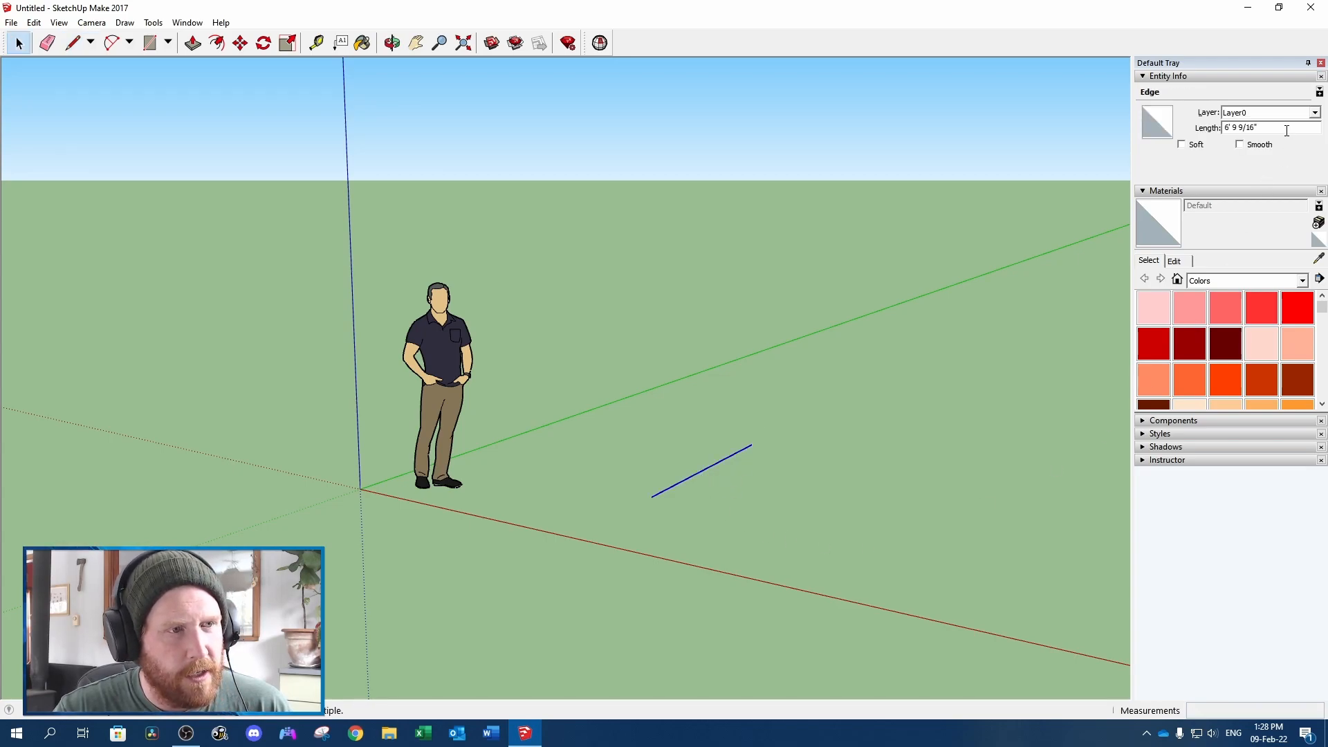
drag(1286, 127, 1177, 133)
click(1304, 125)
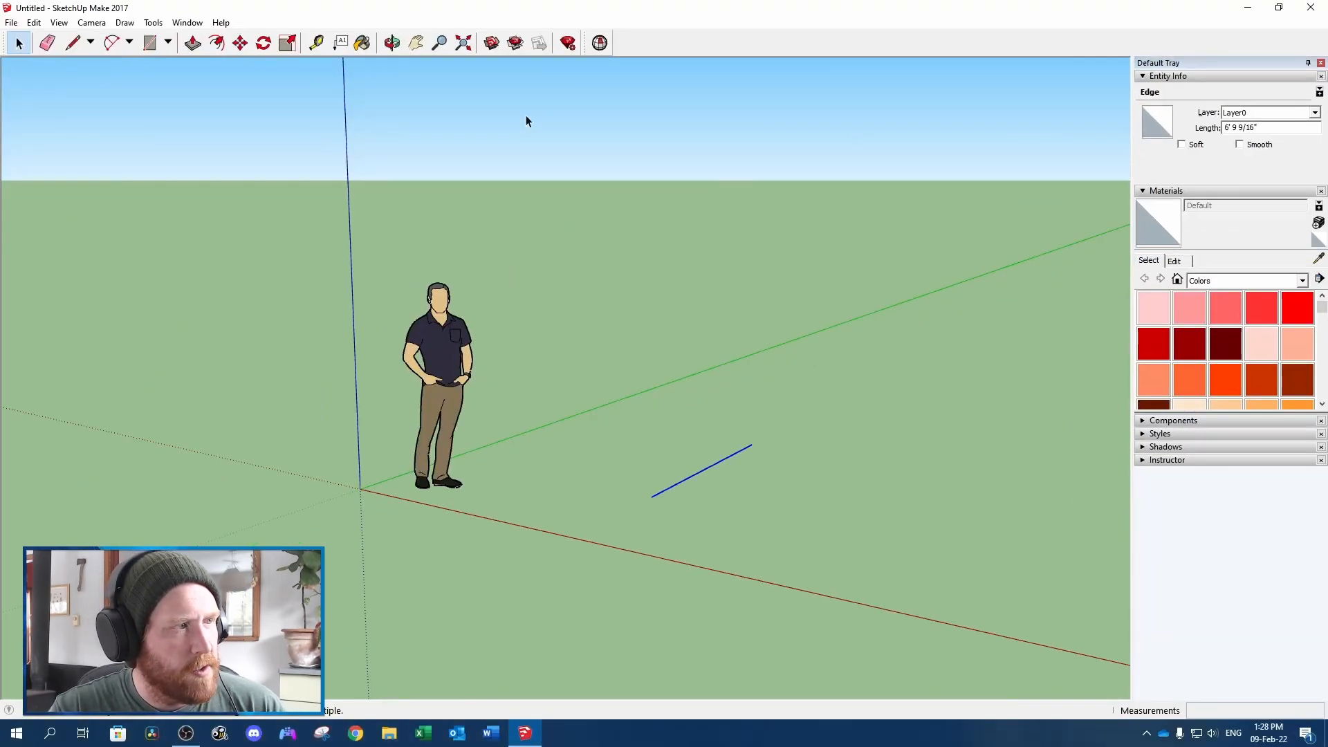
Set the model's length units to Engineering format with a precision of 0.00'
click(187, 22)
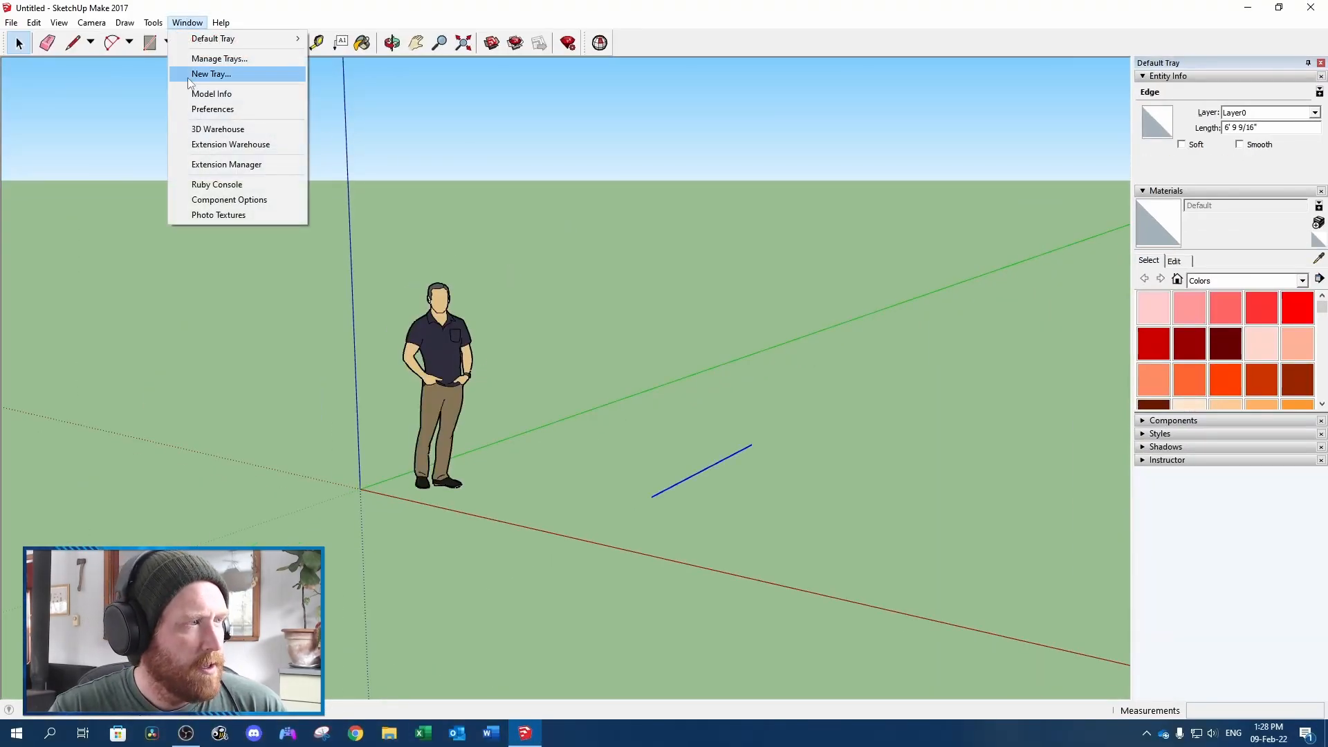
click(204, 95)
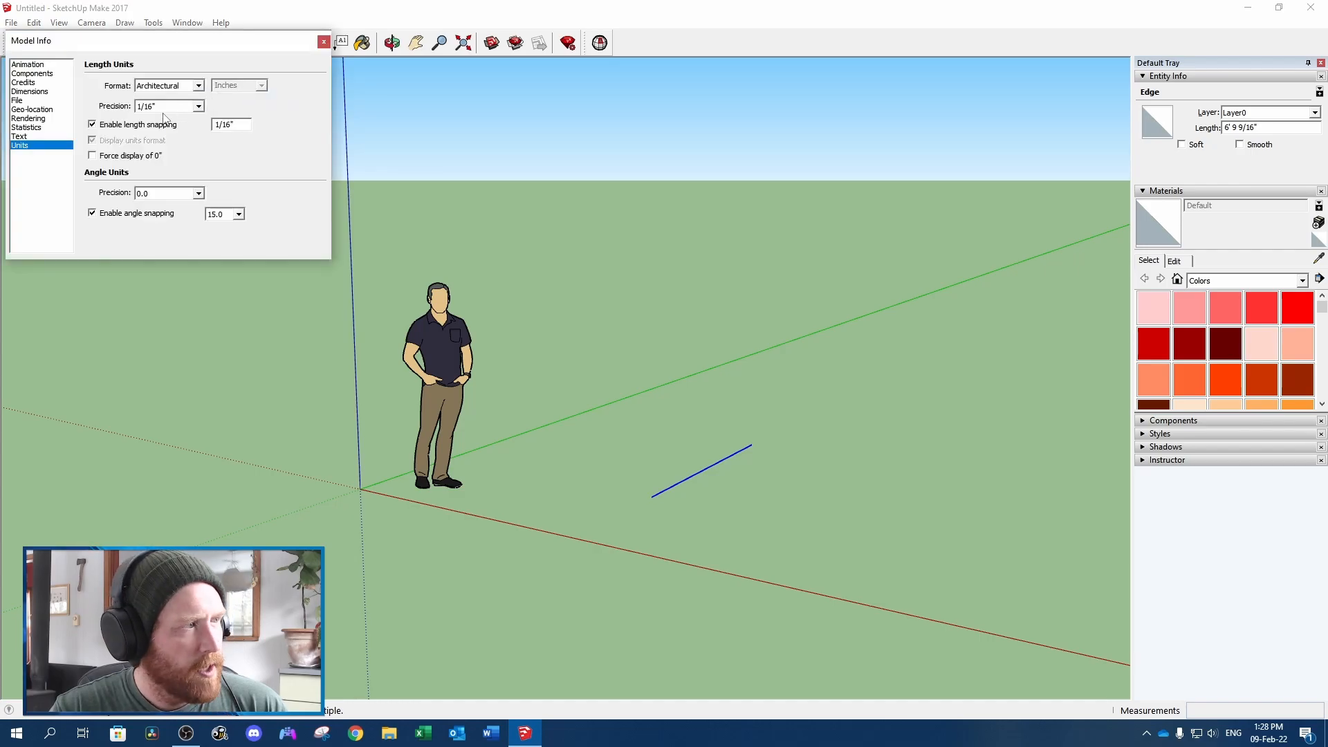
click(199, 85)
click(39, 152)
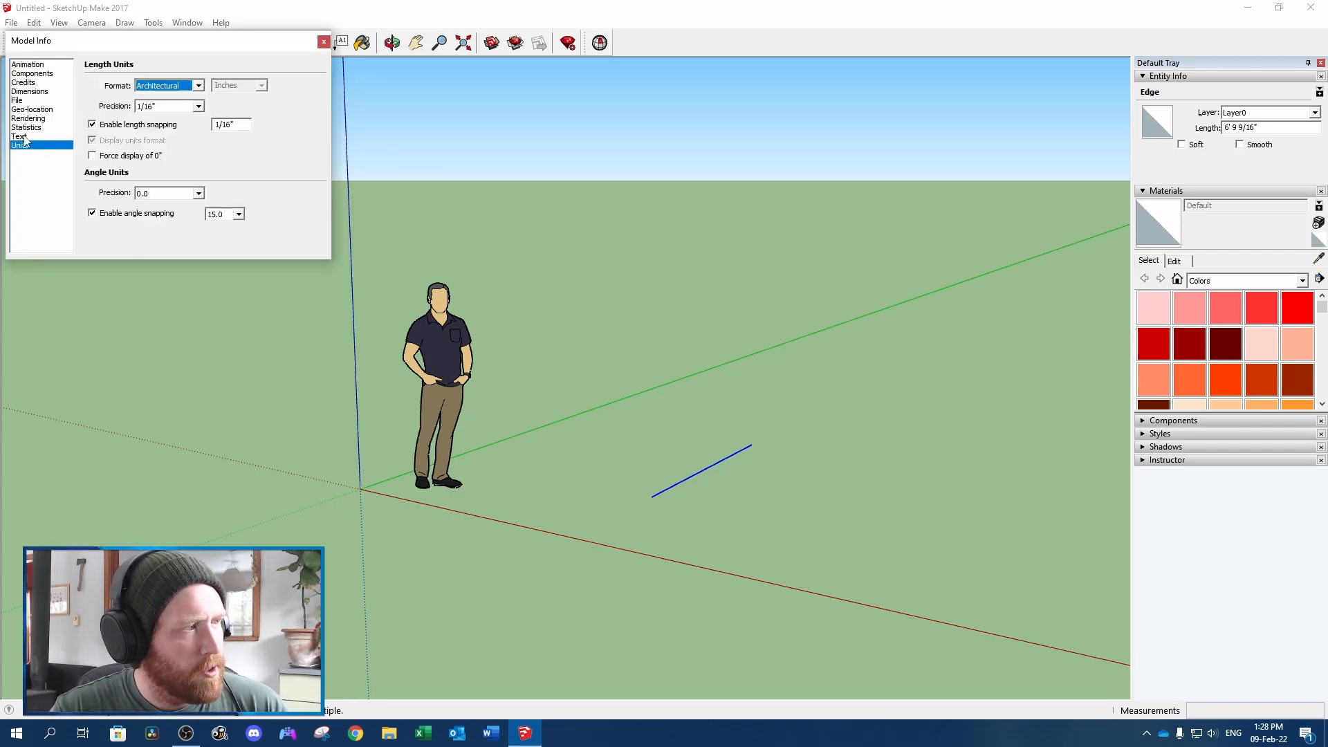
click(187, 86)
click(173, 116)
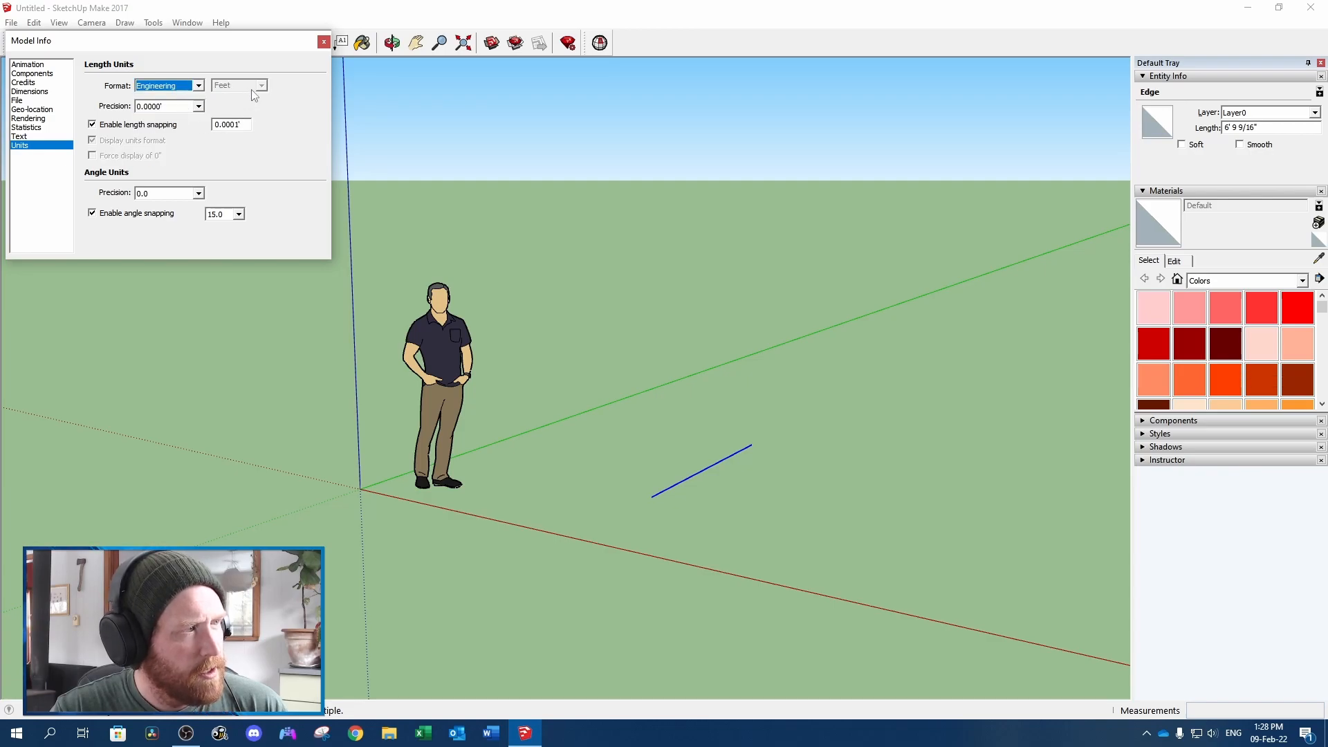
click(200, 106)
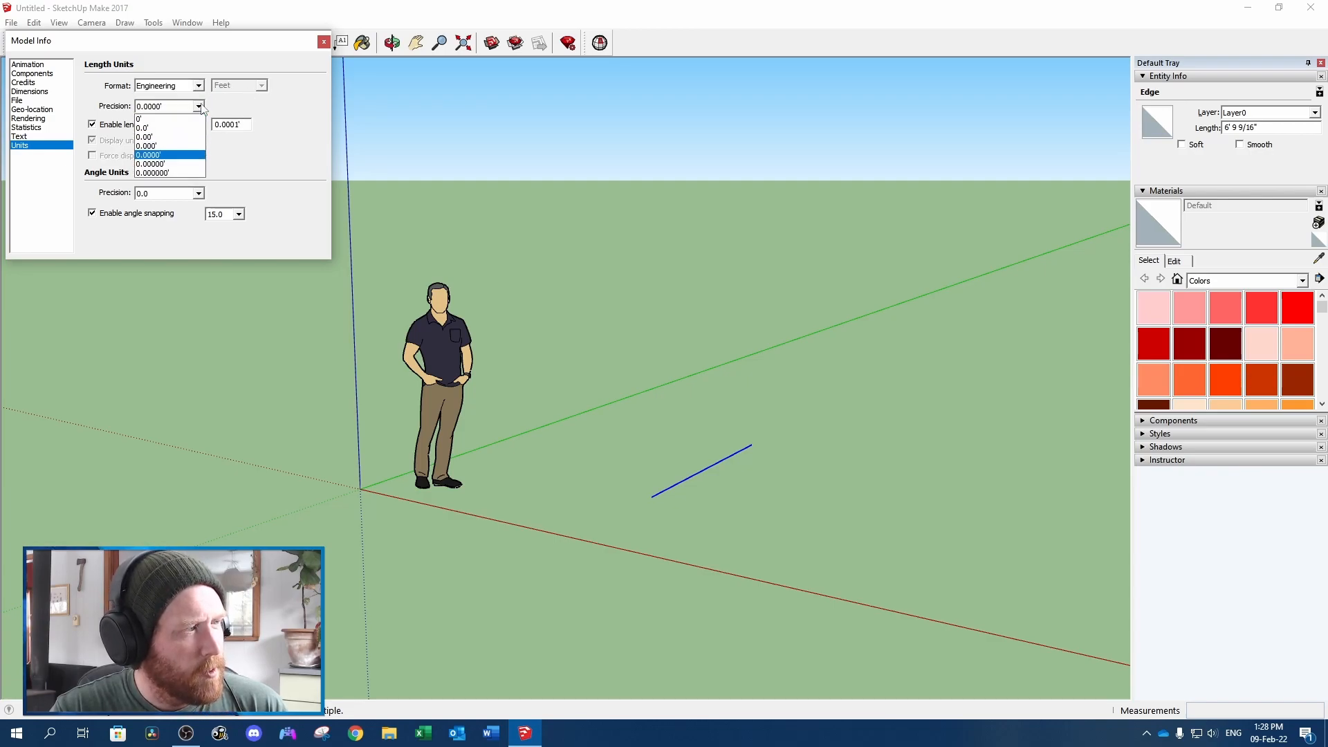
click(166, 136)
click(323, 41)
Inspect the test edge's length in decimal feet and delete the edge
click(738, 442)
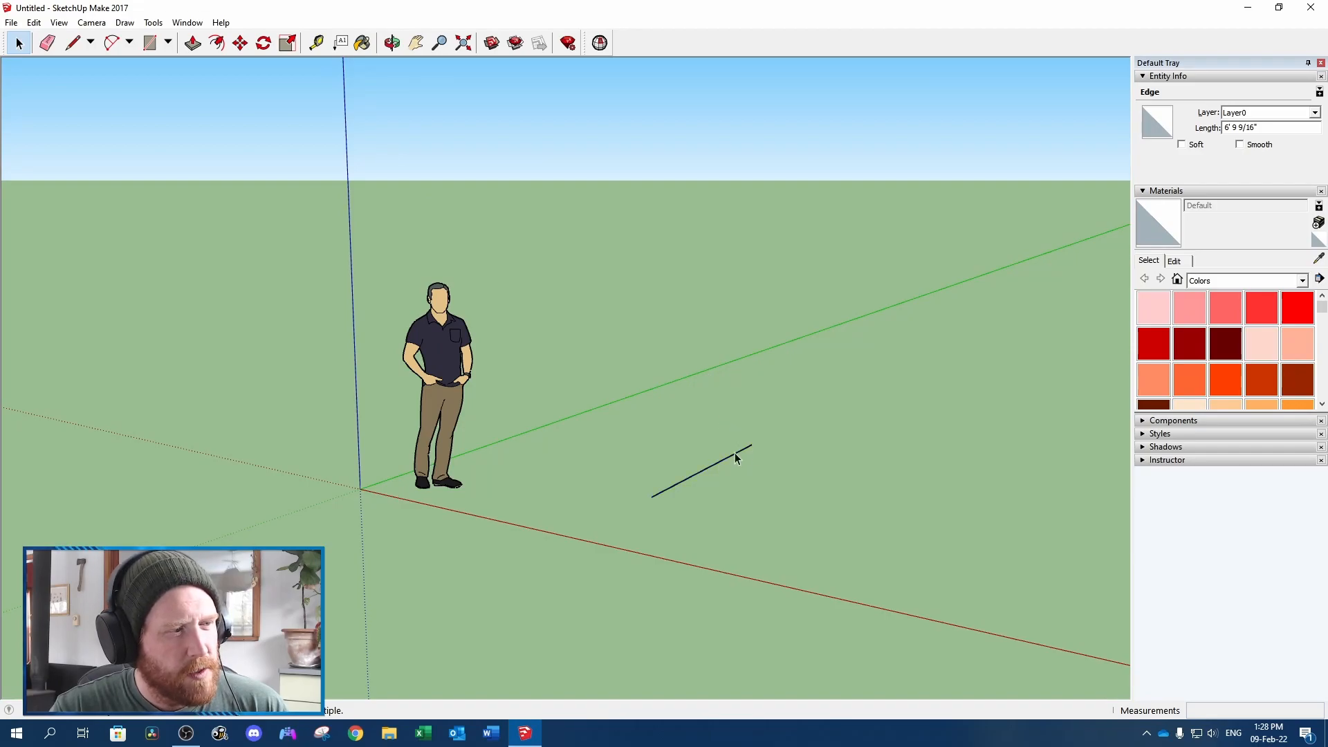
click(719, 466)
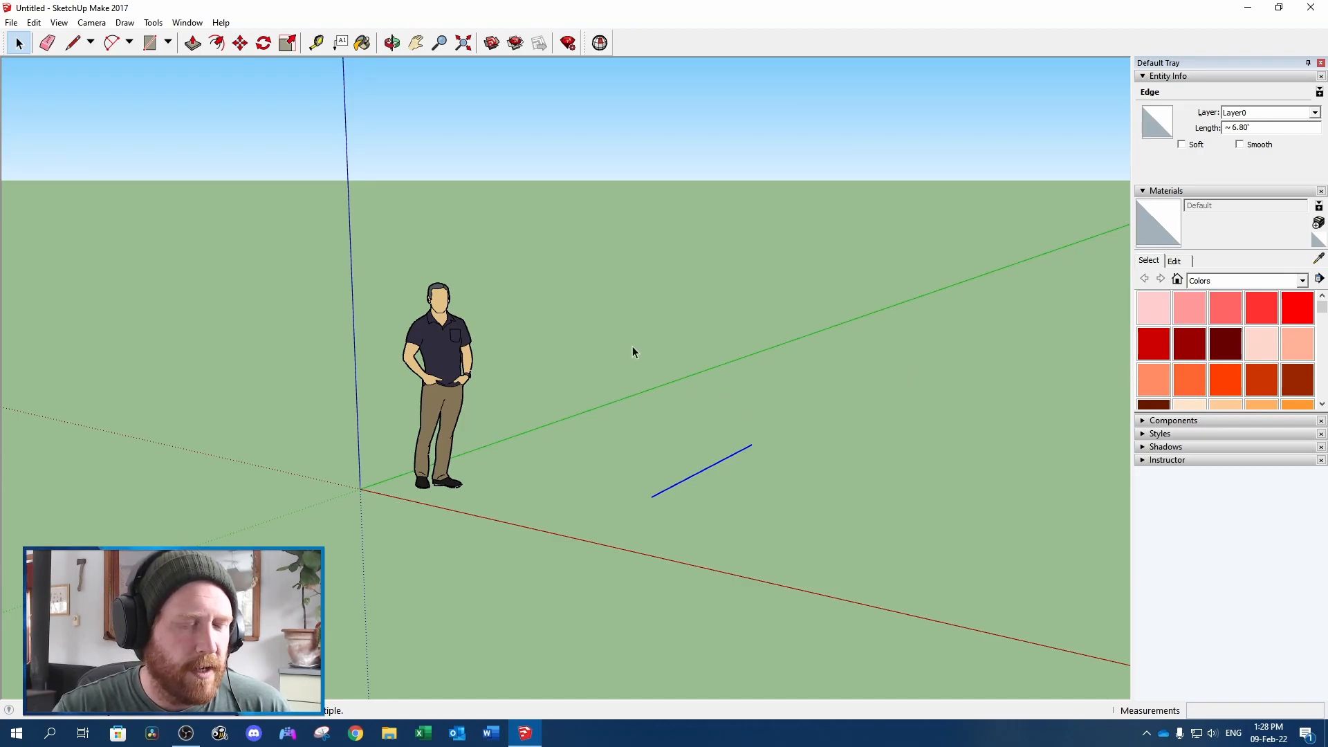
middle_drag(632, 347, 676, 412)
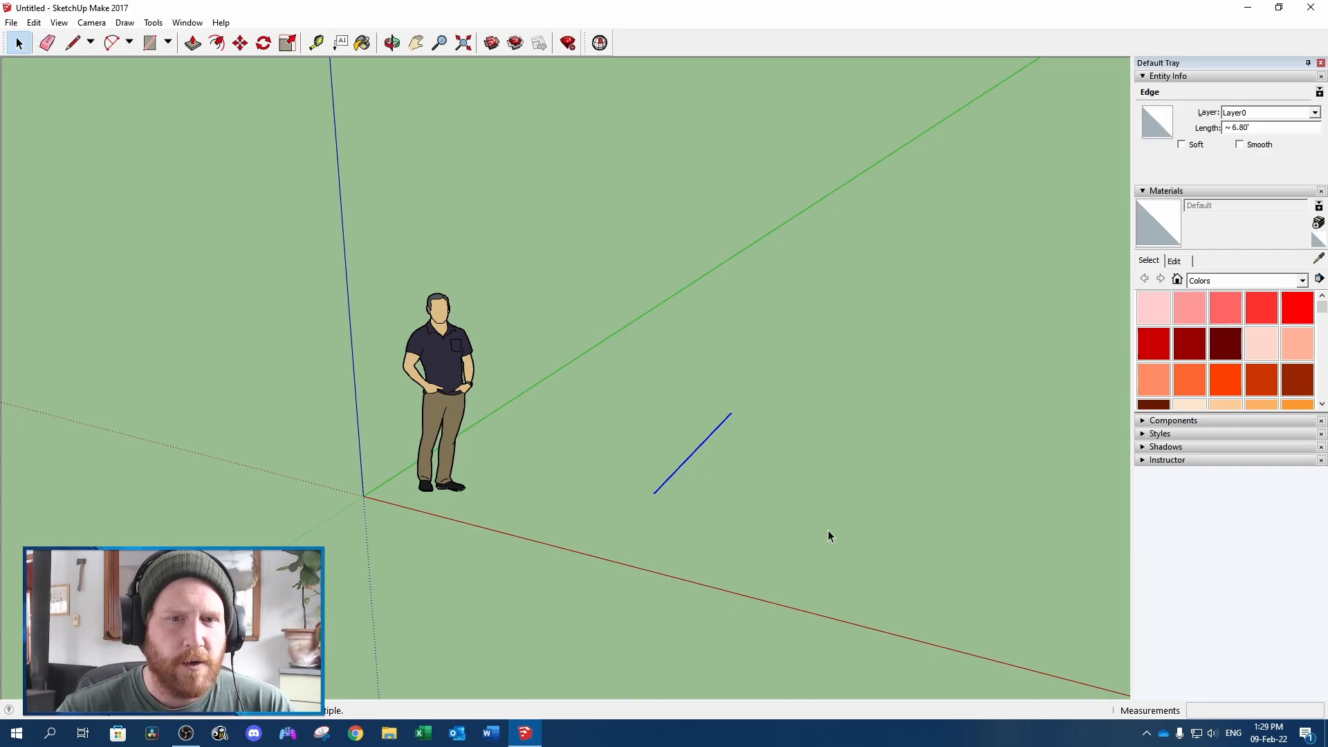
key(Delete)
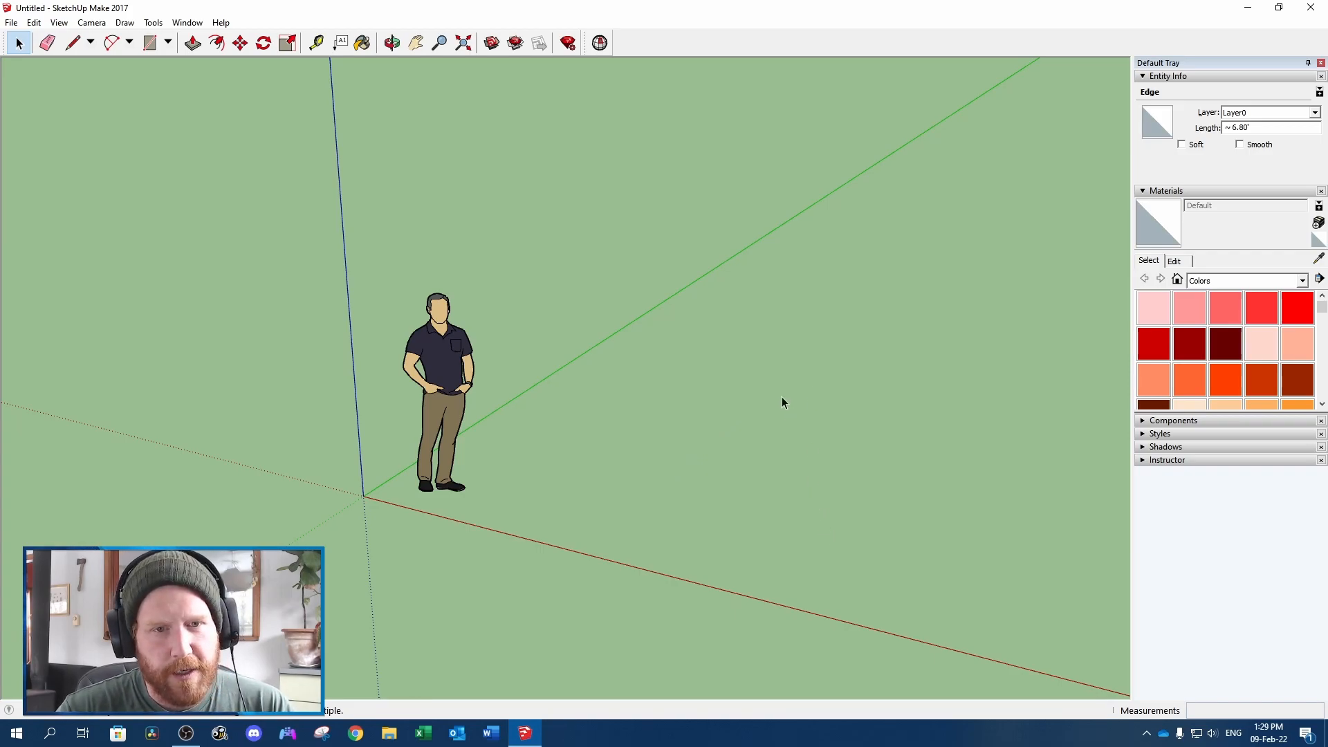
click(443, 342)
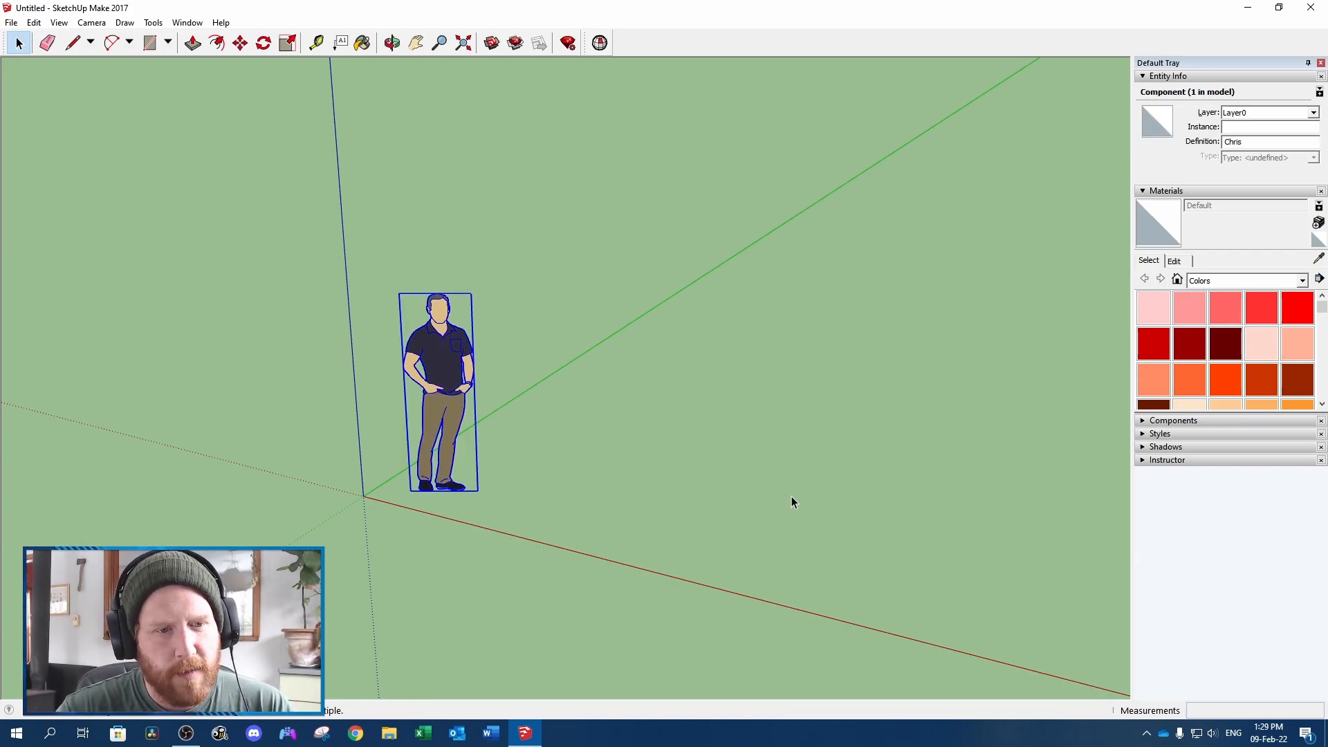
scroll(802, 502, down, 2)
shift+middle_drag(819, 502, 610, 491)
click(610, 491)
scroll(610, 491, down, 2)
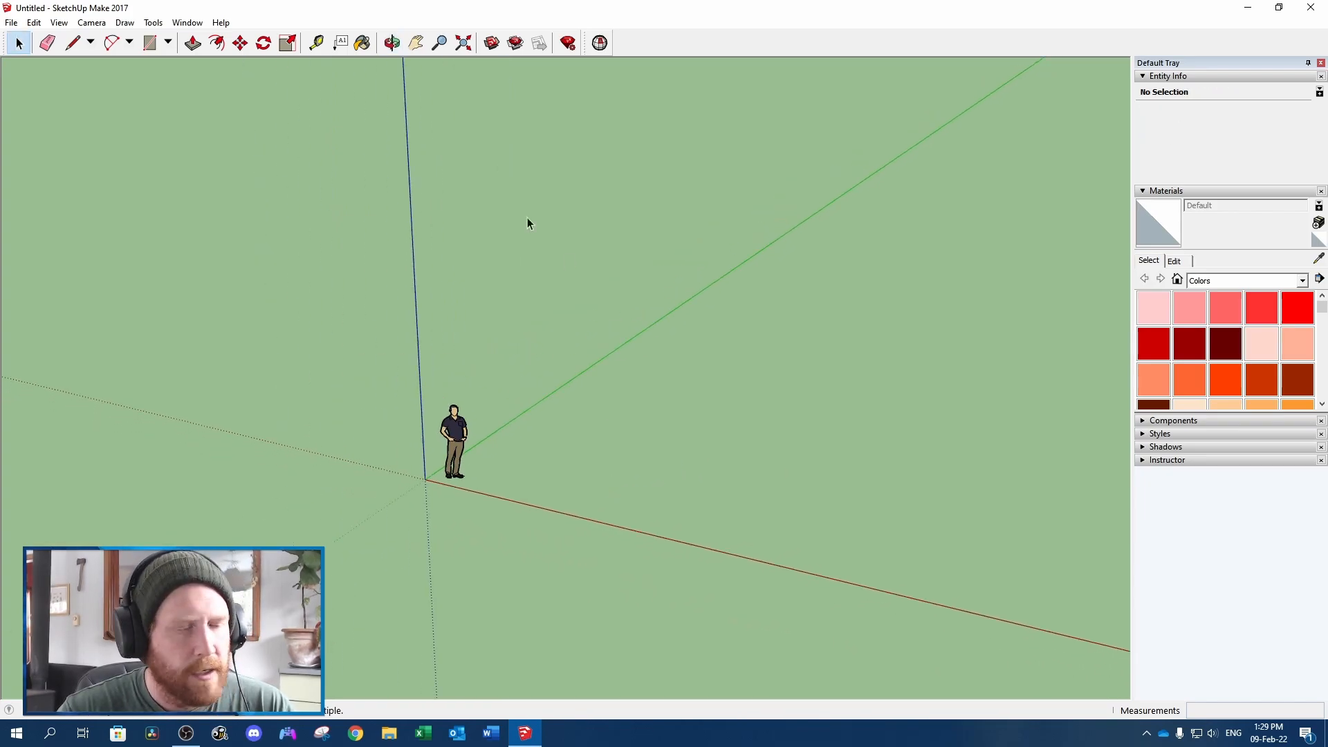
click(11, 23)
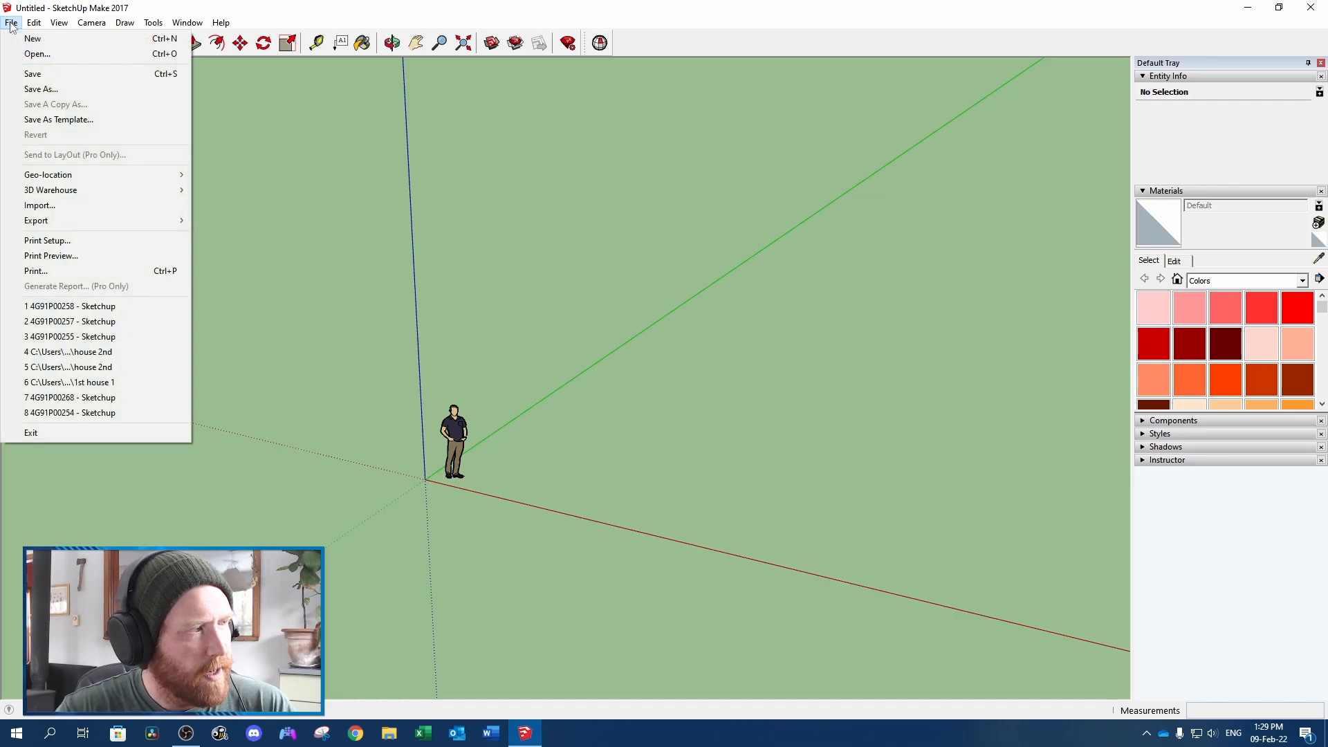
click(92, 121)
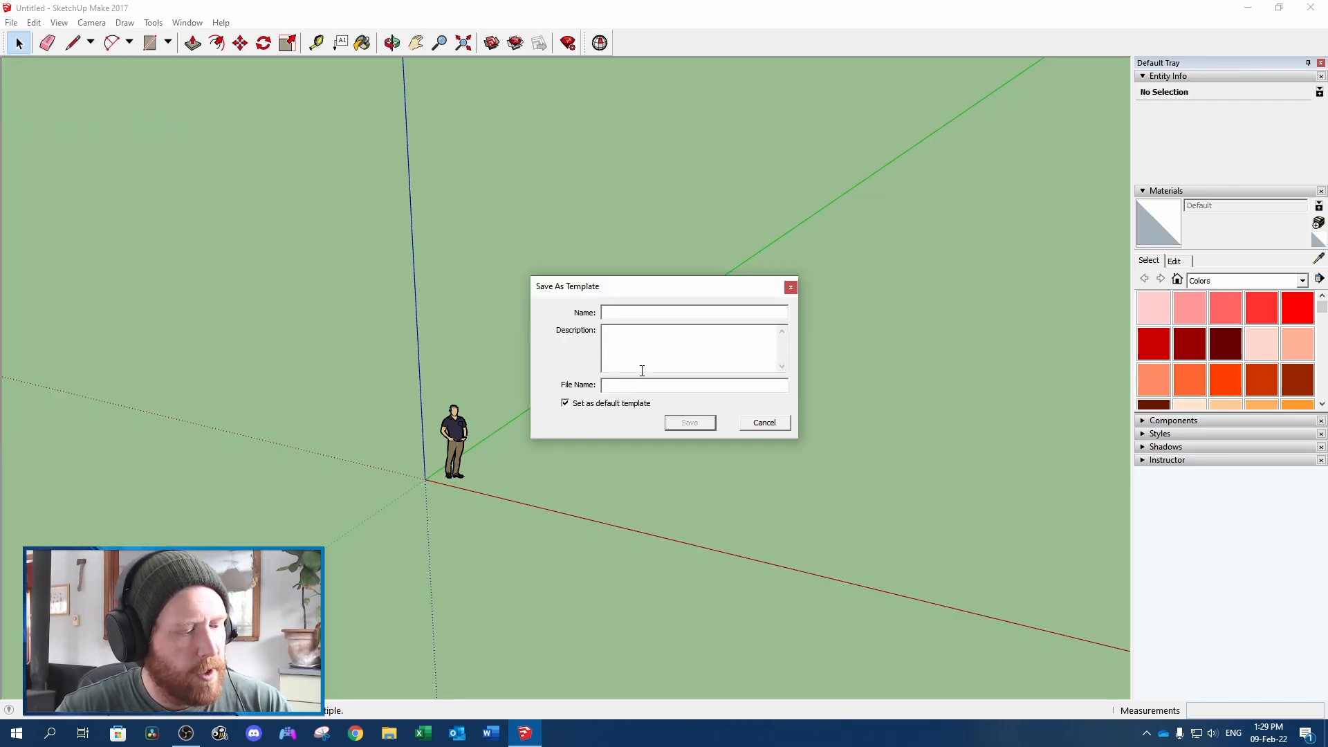
text(template)
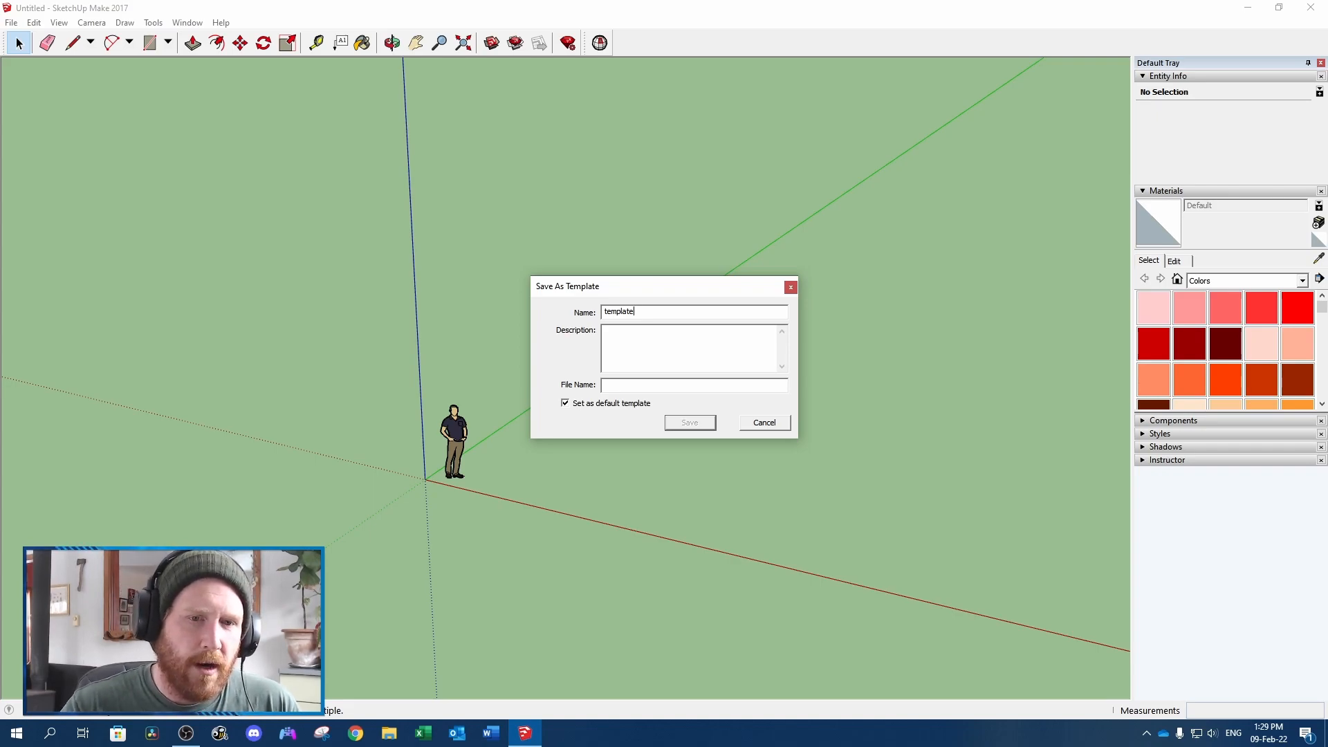
click(626, 351)
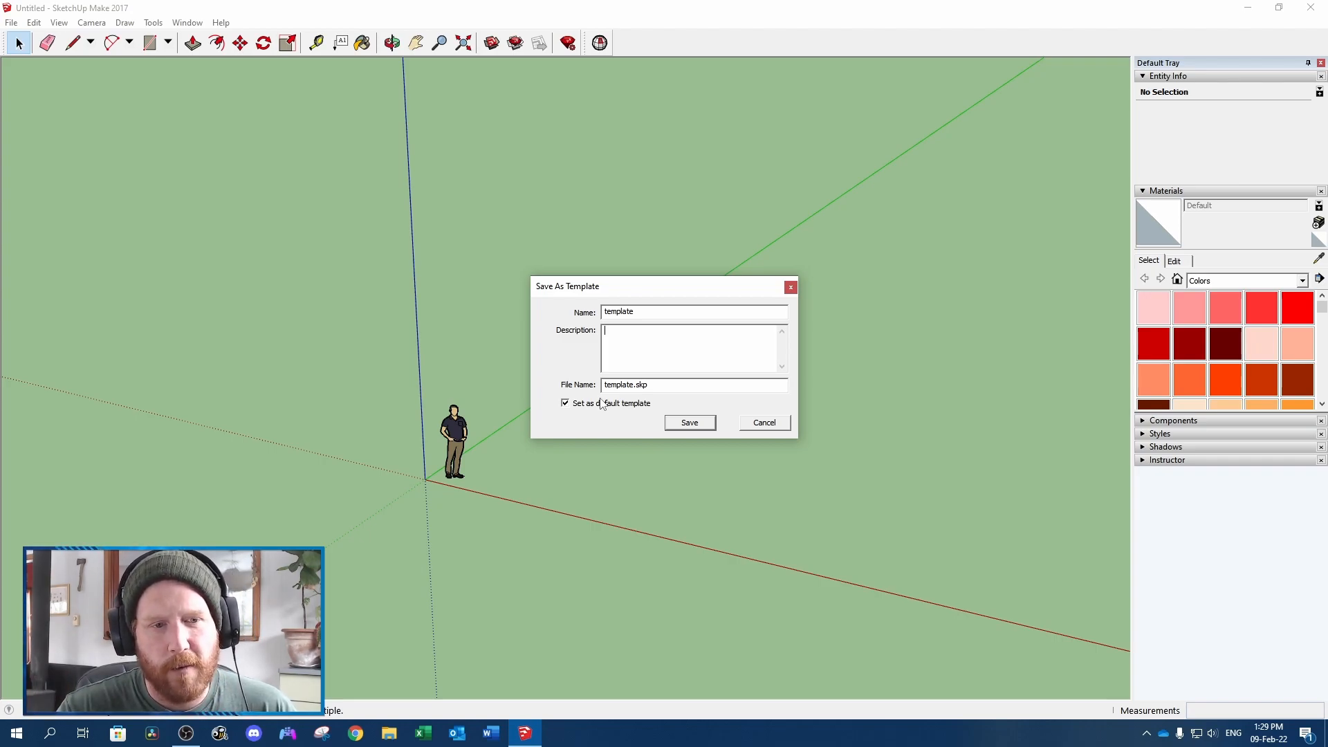
click(775, 424)
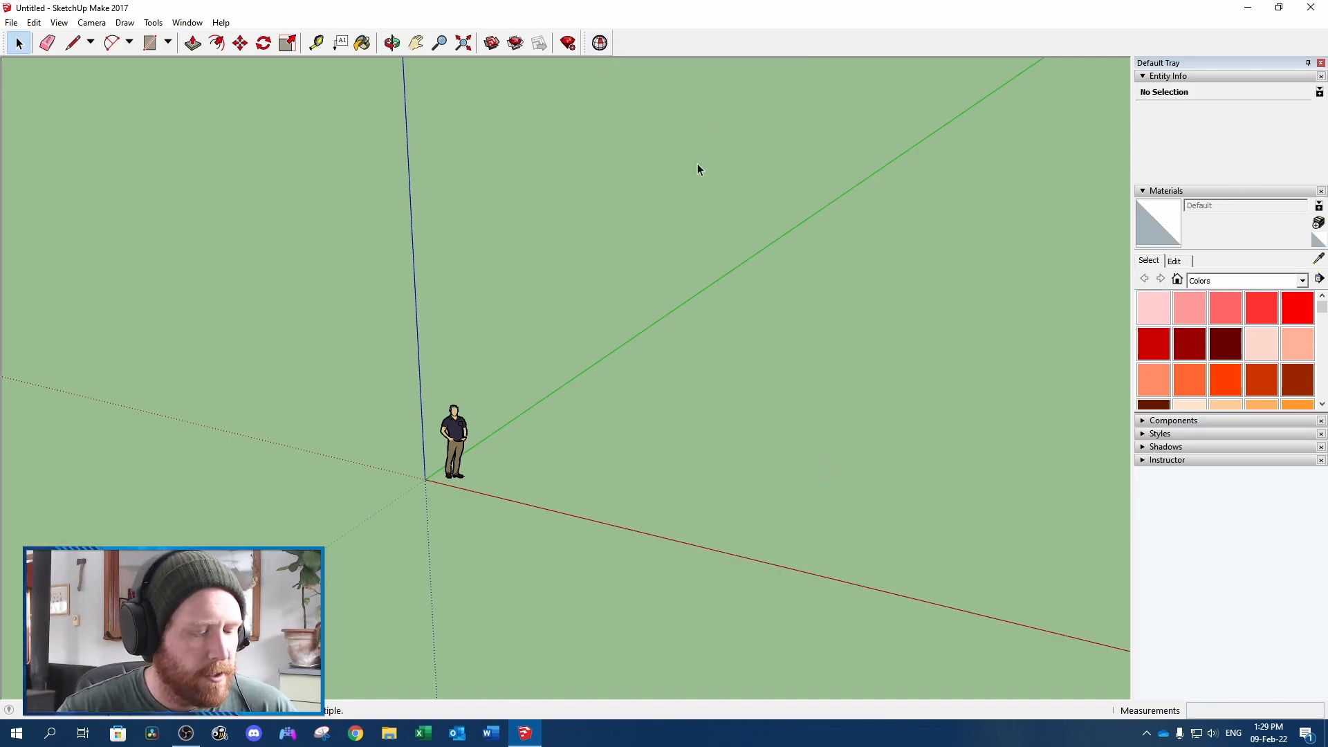
Draw a closed four-sided face on the ground with the Line tool, away from the figure, with a front edge about 7.85' long
key(l)
click(789, 407)
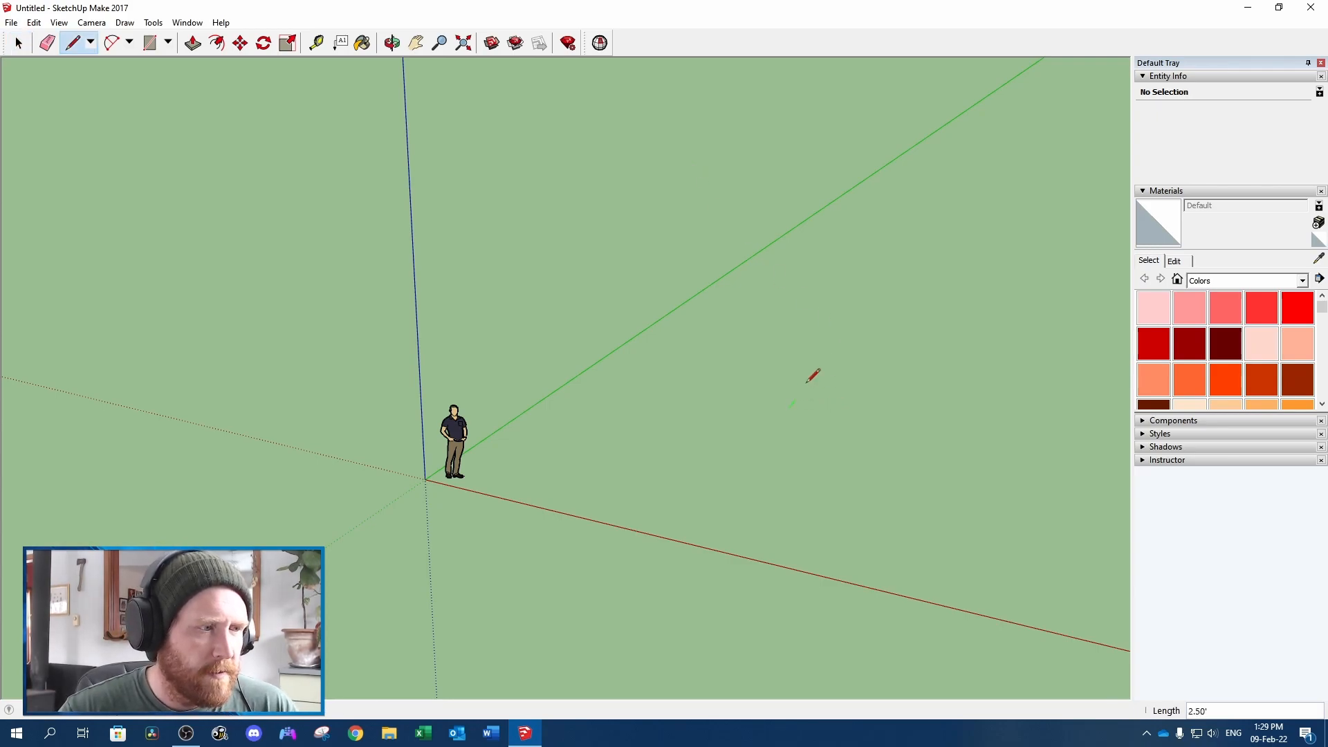
click(864, 317)
click(936, 326)
click(881, 423)
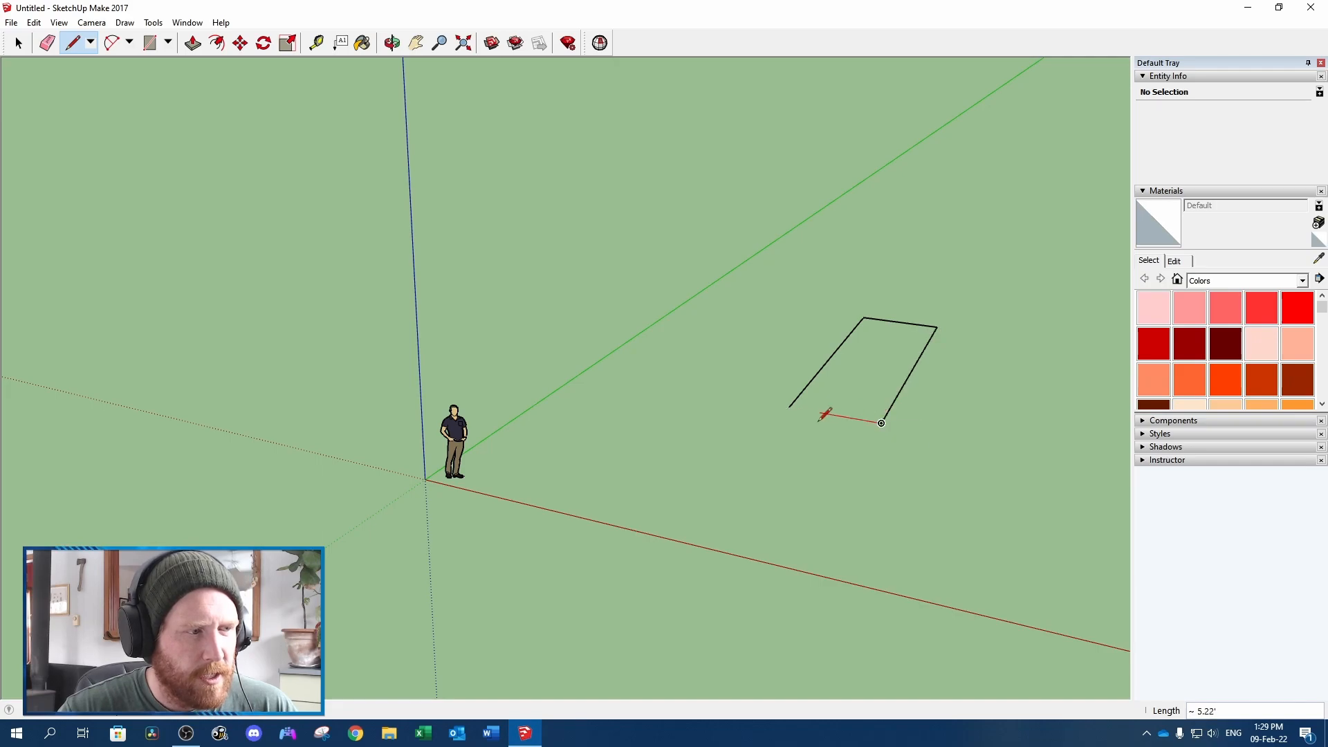
click(790, 408)
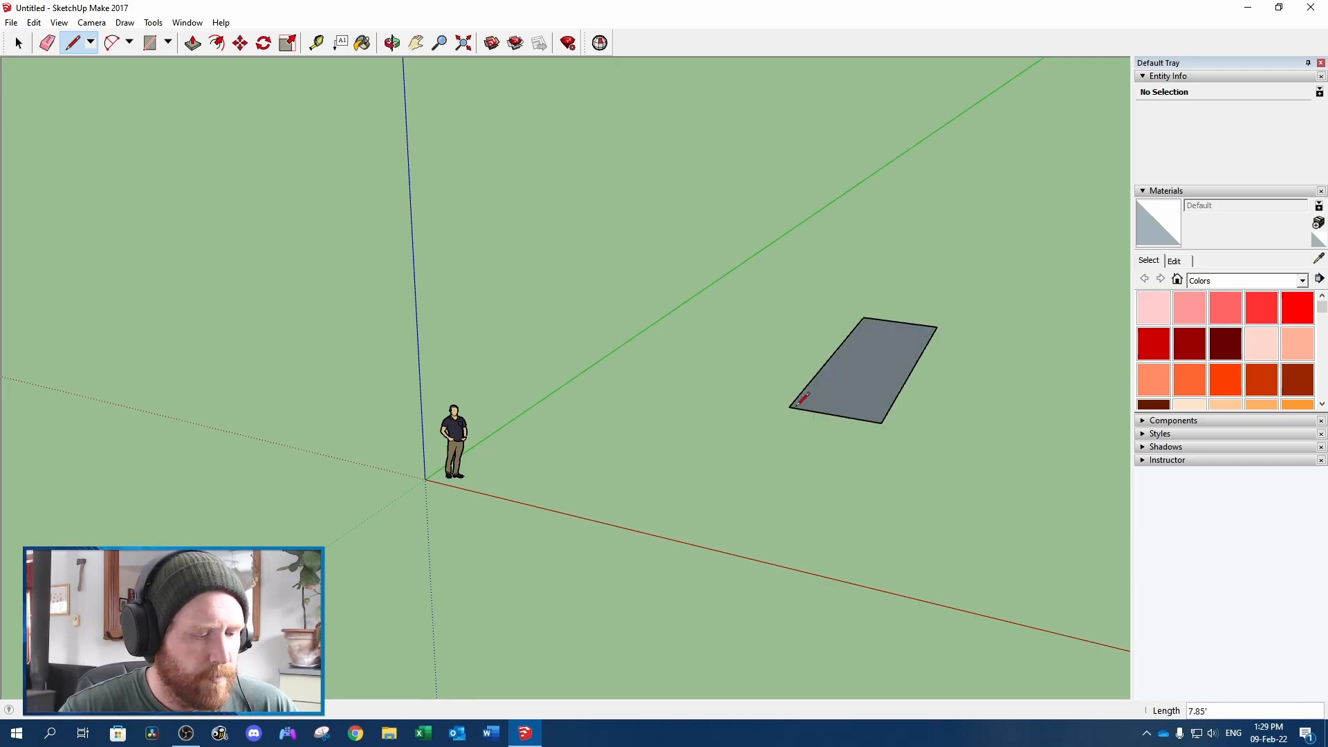
Push/Pull the face upward into three stacked volumes: a lower block, a thin middle band and an upper block about 5.21' high
key(p)
drag(851, 385, 855, 339)
key(ctrl)
click(851, 350)
click(856, 344)
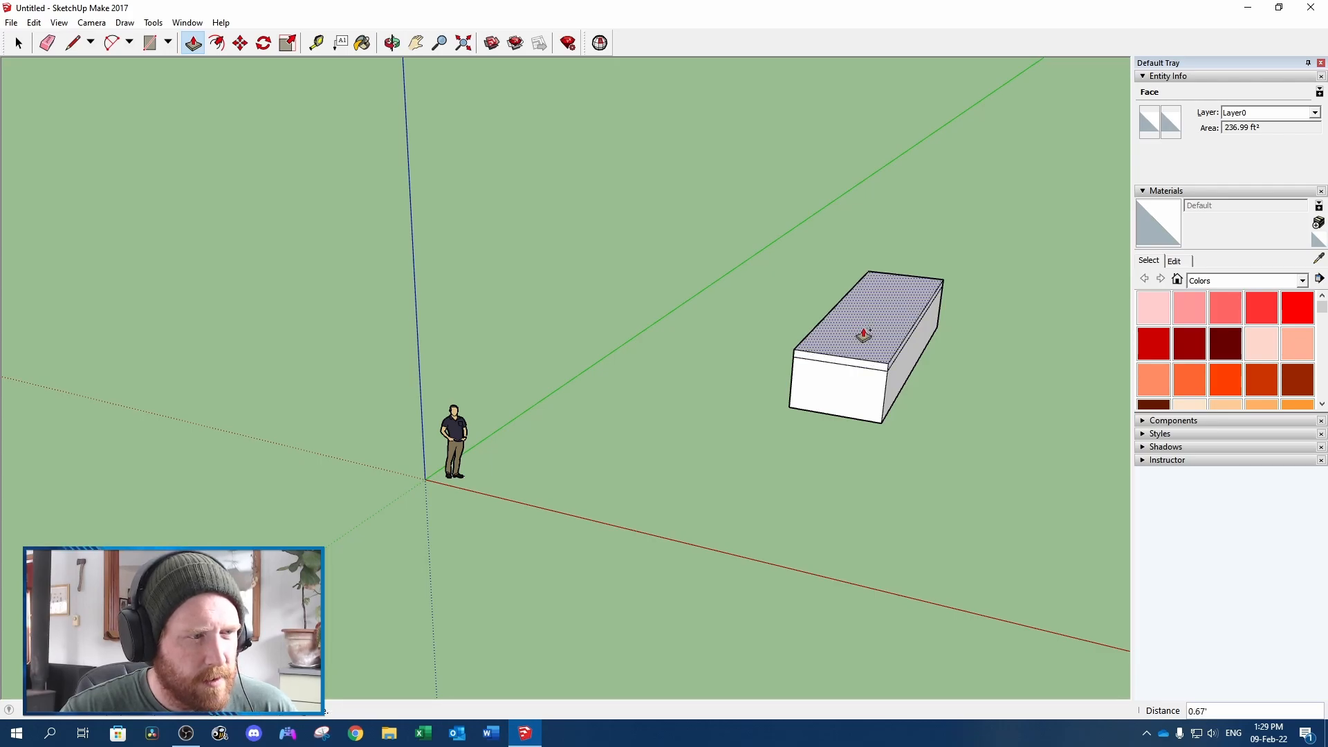
click(875, 280)
middle_drag(667, 424, 818, 358)
click(819, 353)
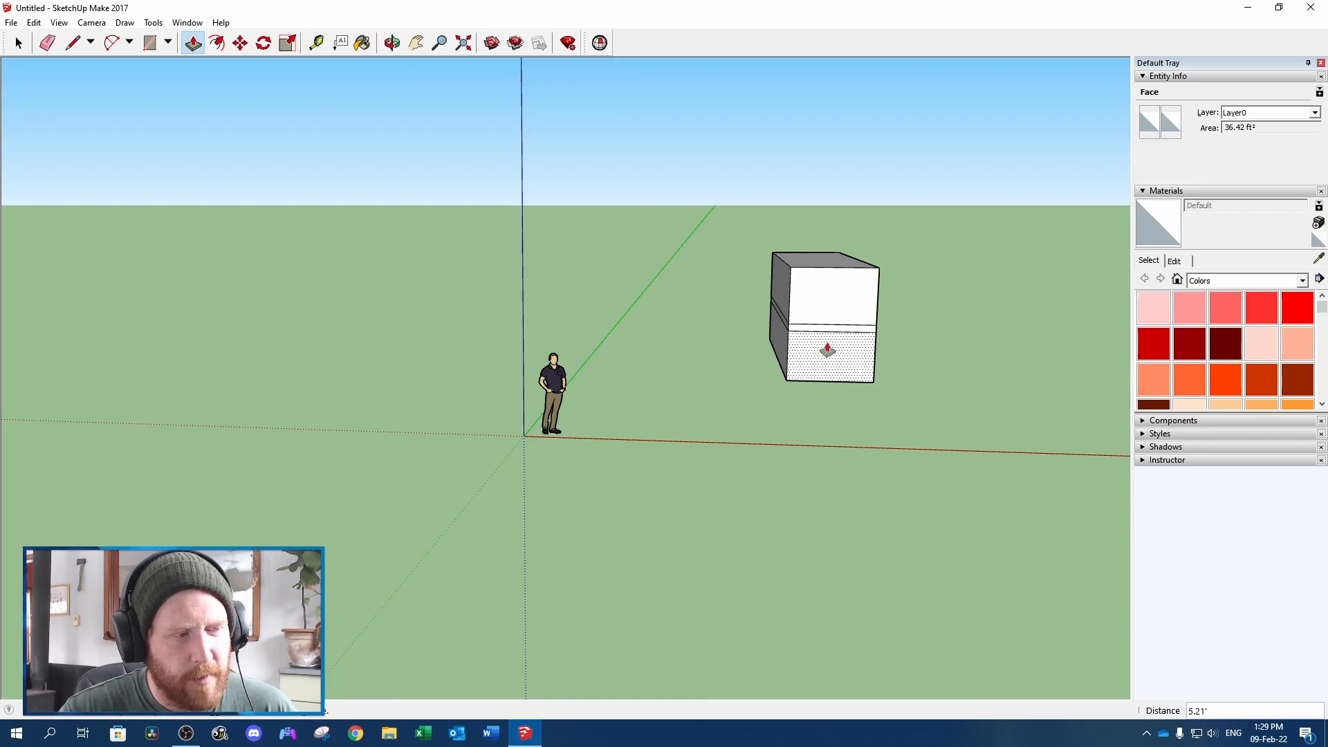
Select all the geometry of the three stacked volumes, combine it into one group and check the group's entity info
key(space)
triple_click(830, 297)
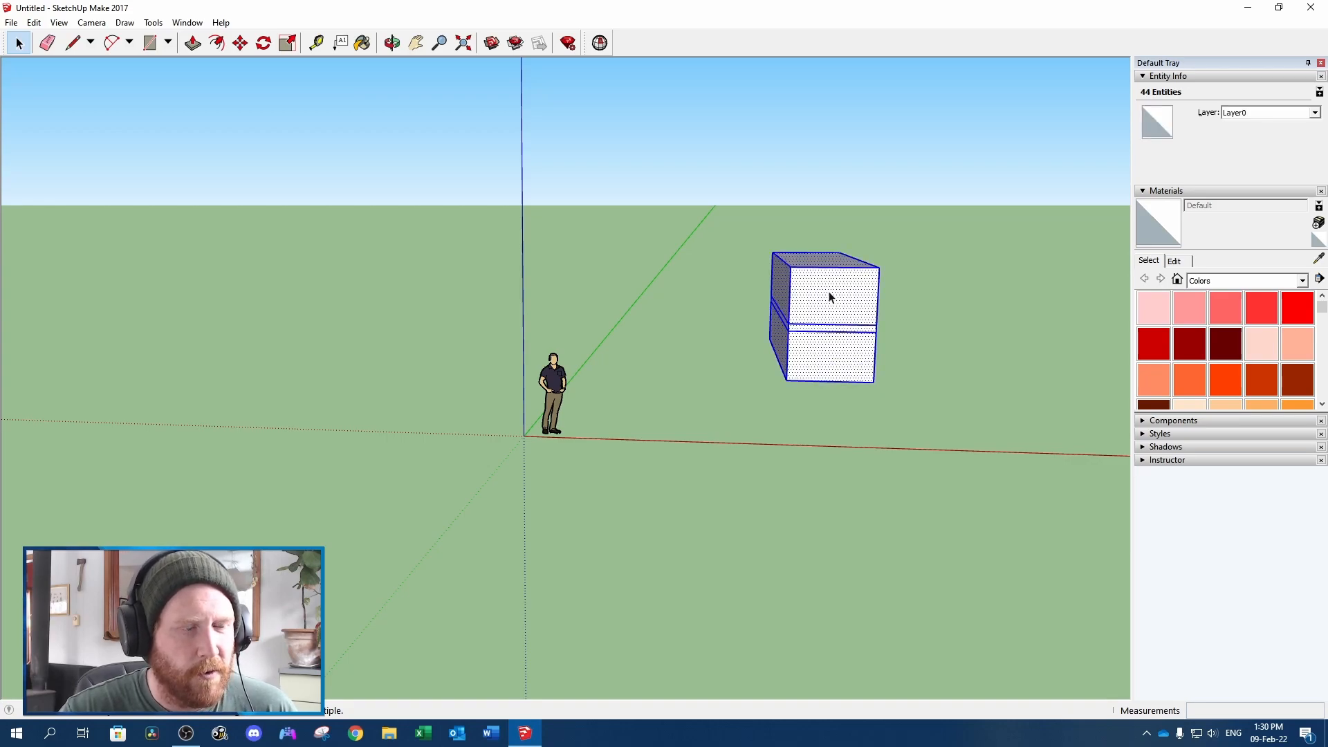
right_click(830, 298)
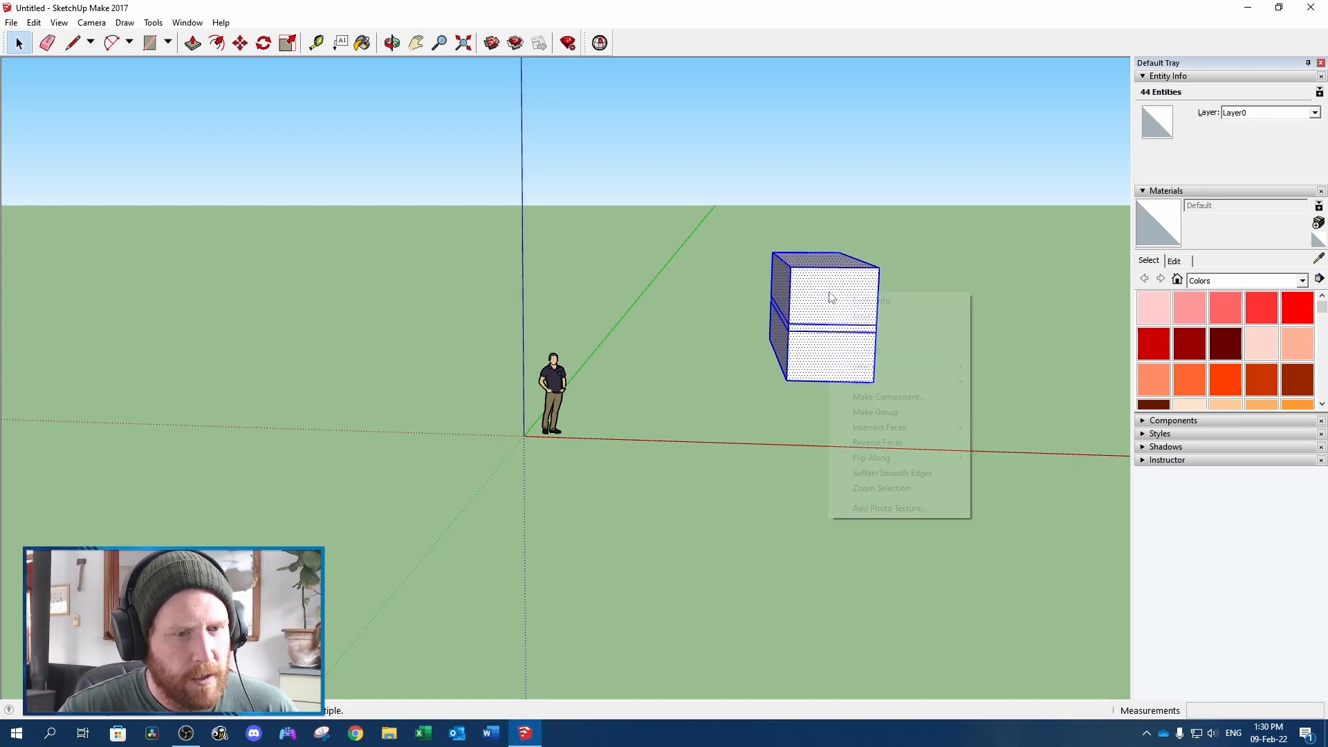
click(863, 416)
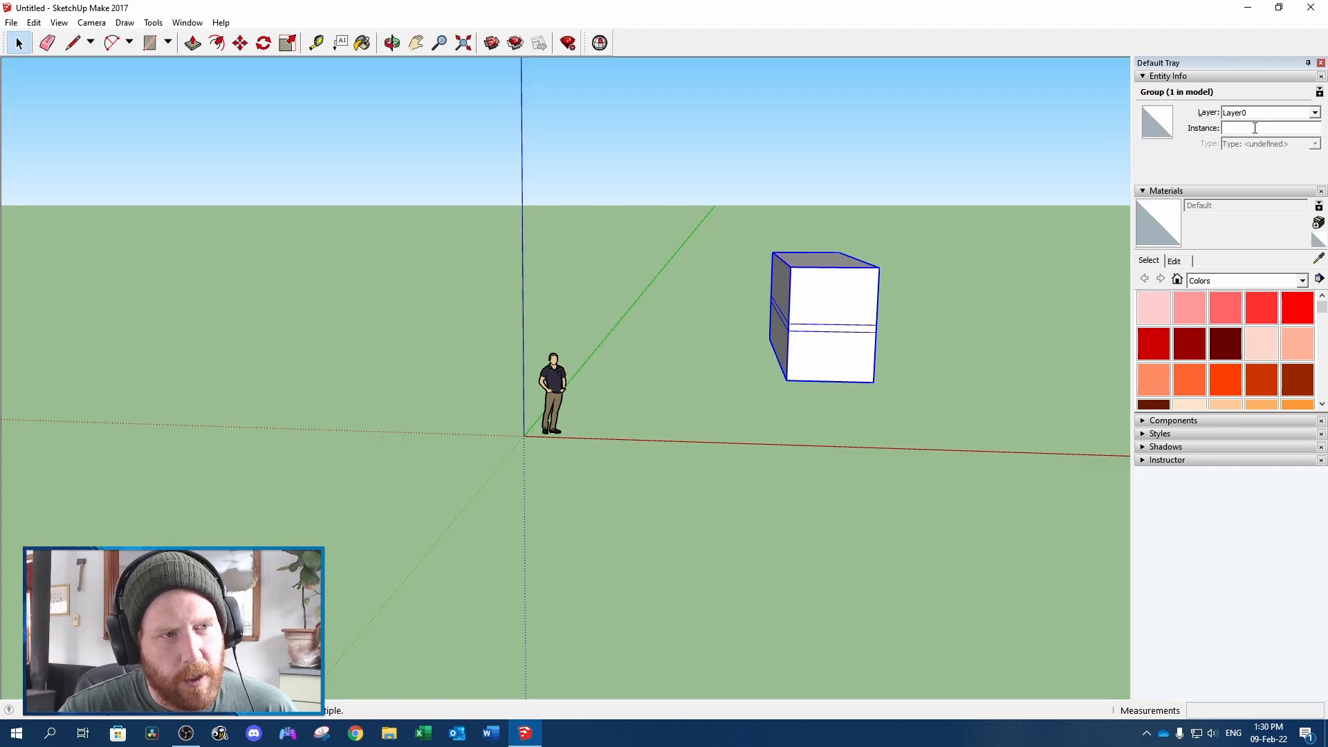
middle_drag(888, 120, 796, 336)
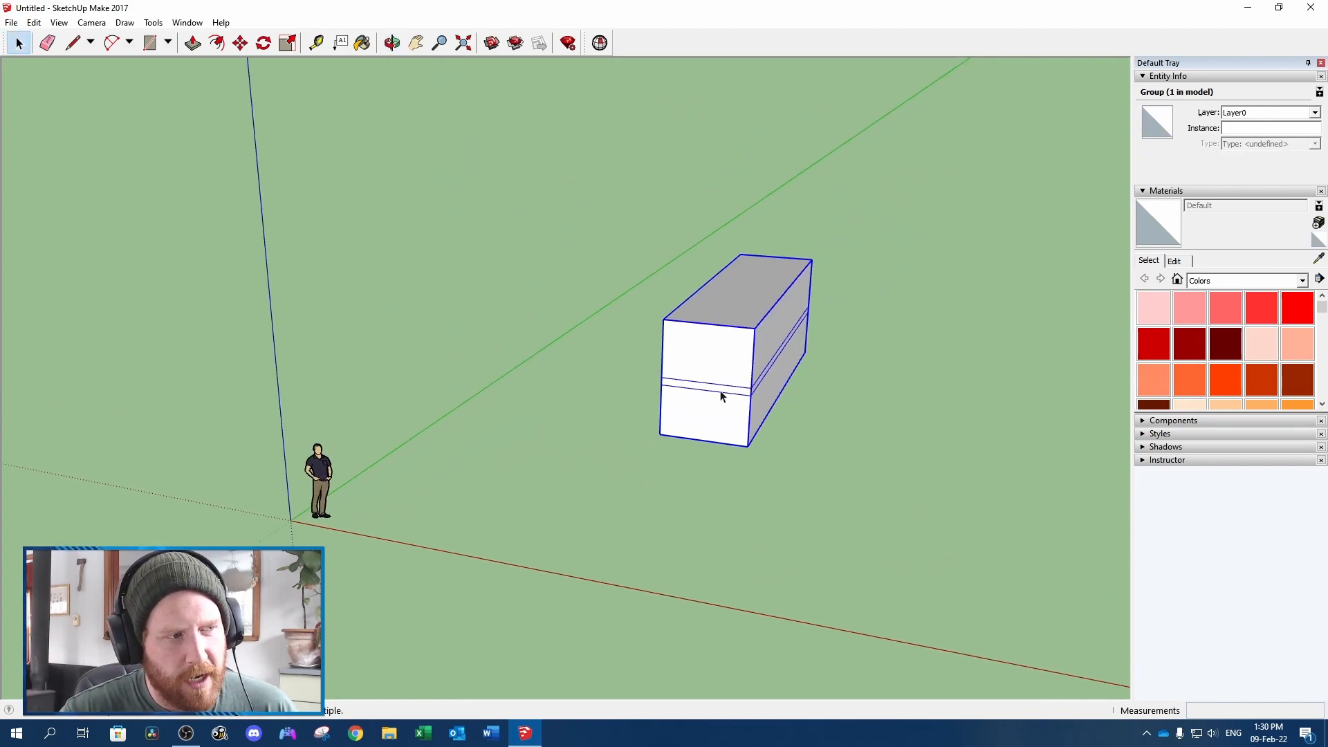
Open the block group for editing, select its top face and leave the group again
right_click(713, 349)
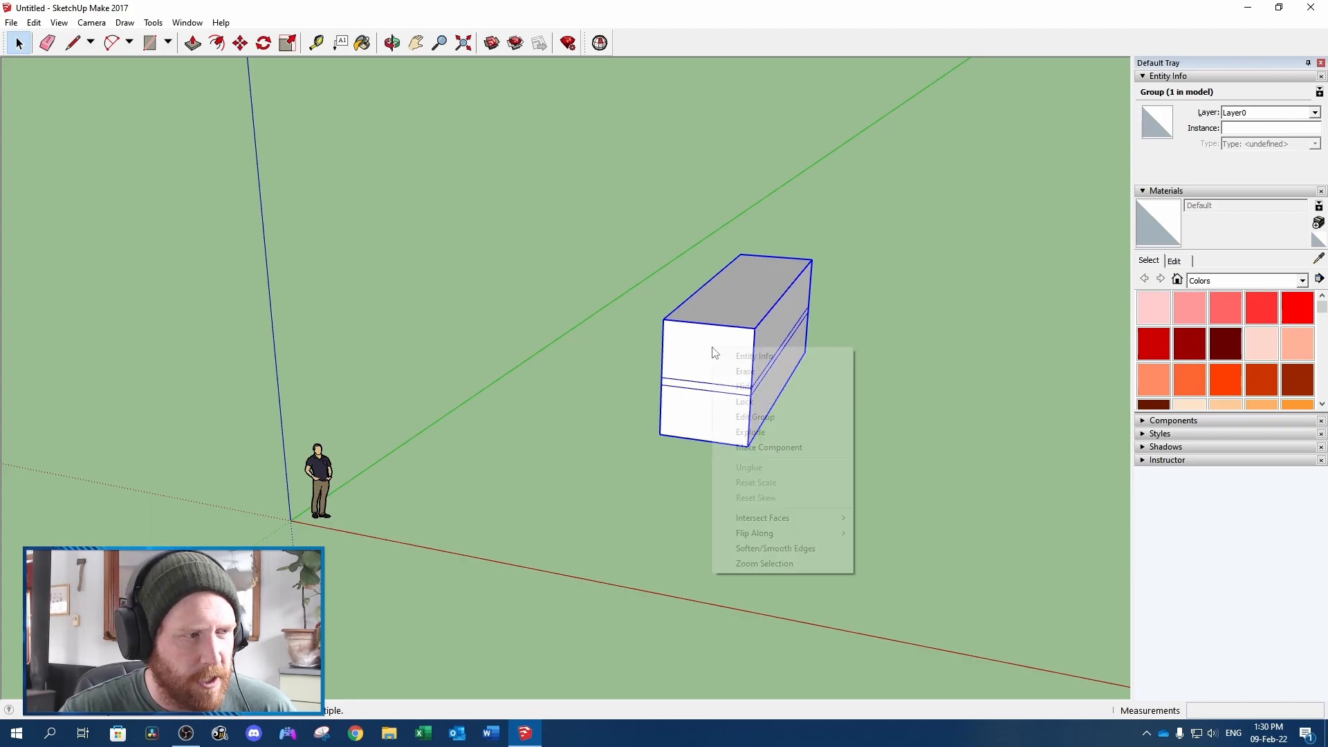
click(735, 418)
middle_drag(684, 311, 729, 334)
click(739, 311)
click(854, 379)
Explode the block group and delete the top face and the internal faces, leaving an open box
click(748, 298)
right_click(747, 297)
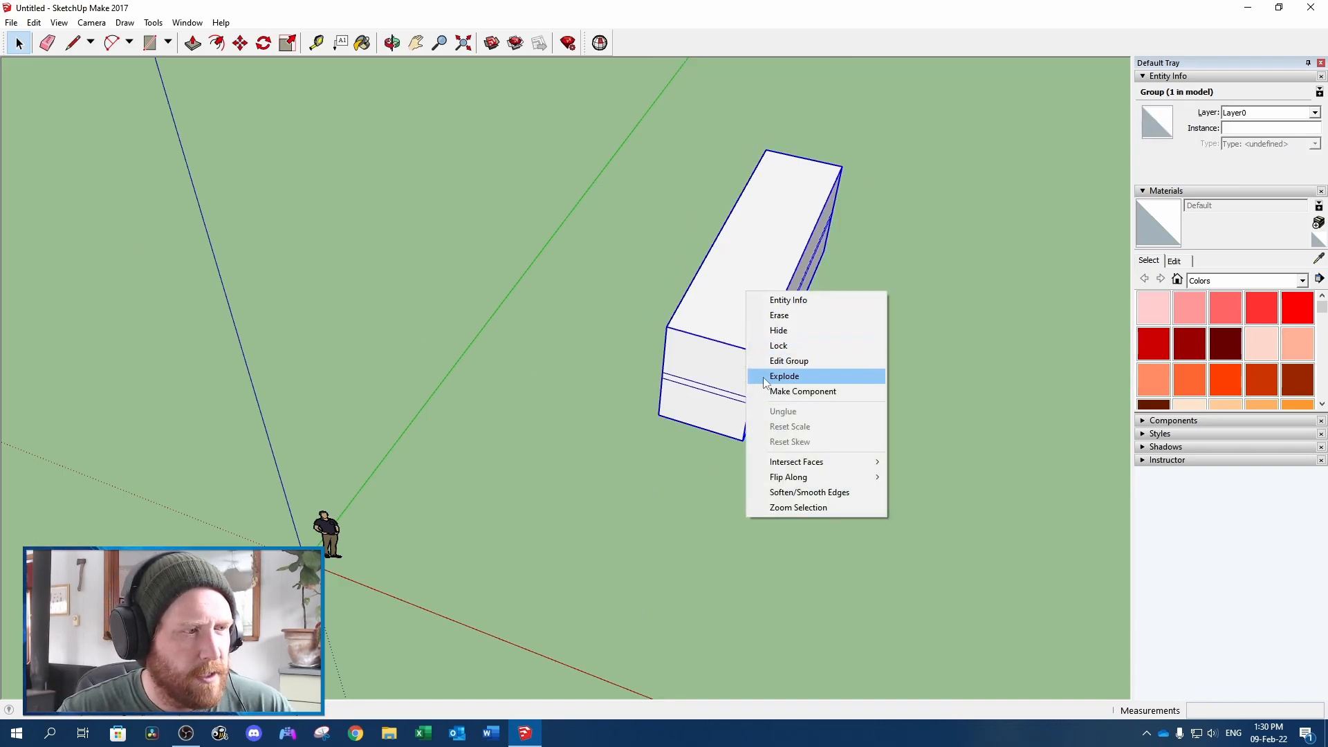
click(764, 379)
click(740, 289)
middle_drag(741, 288, 736, 320)
key(Delete)
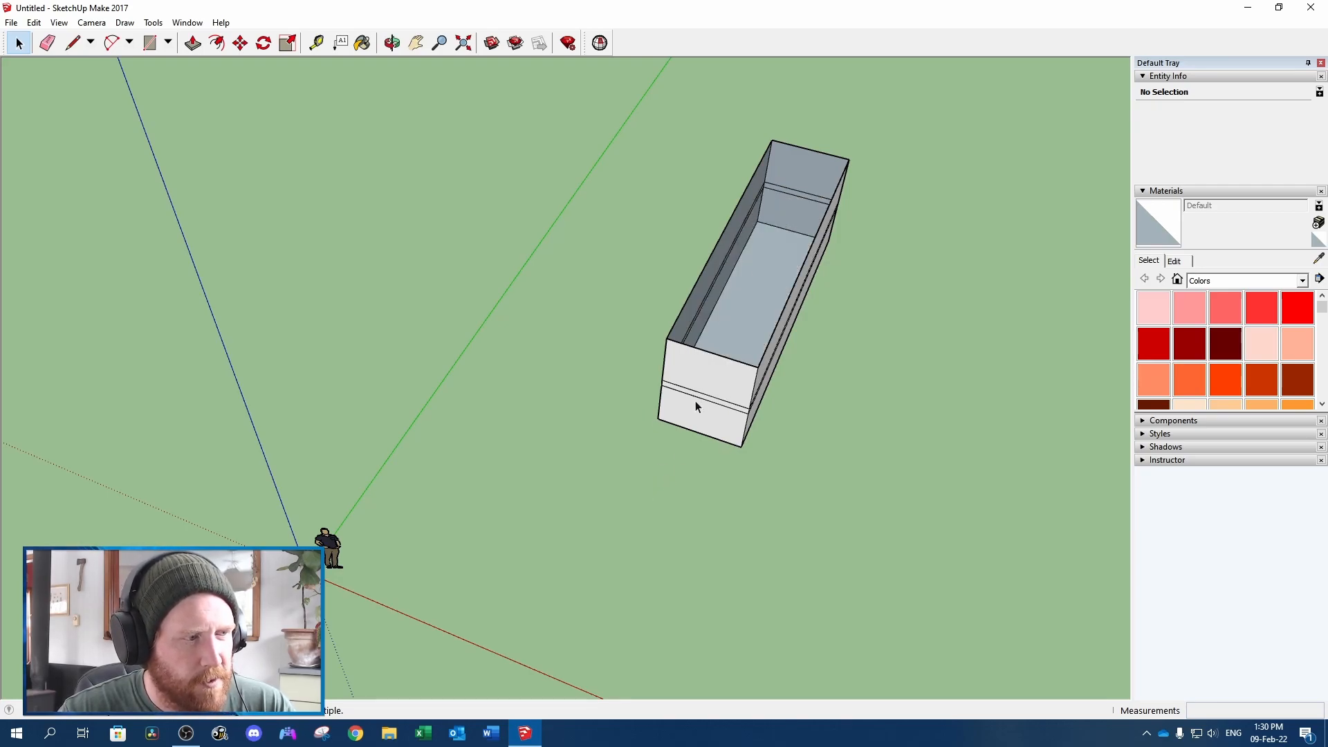
Trace the far top edge of the open box with the Line tool to close its top with a face
key(l)
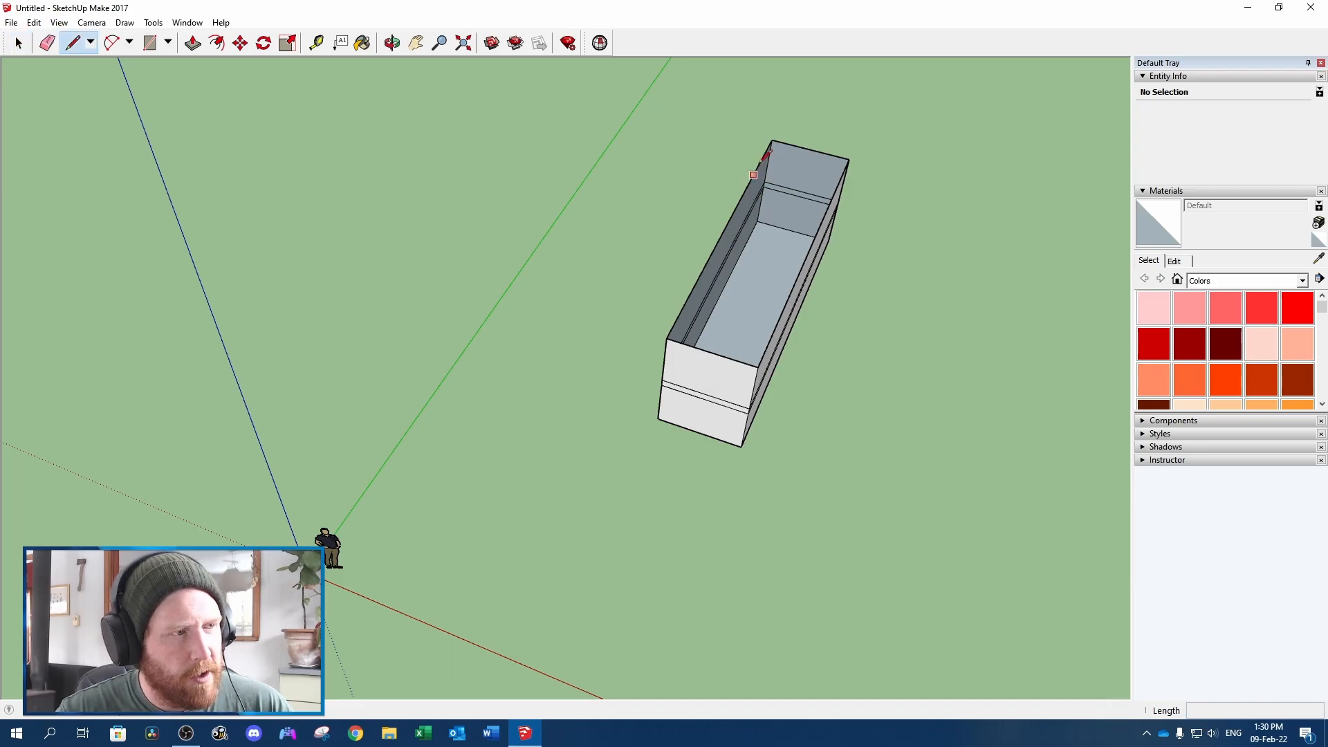
click(772, 140)
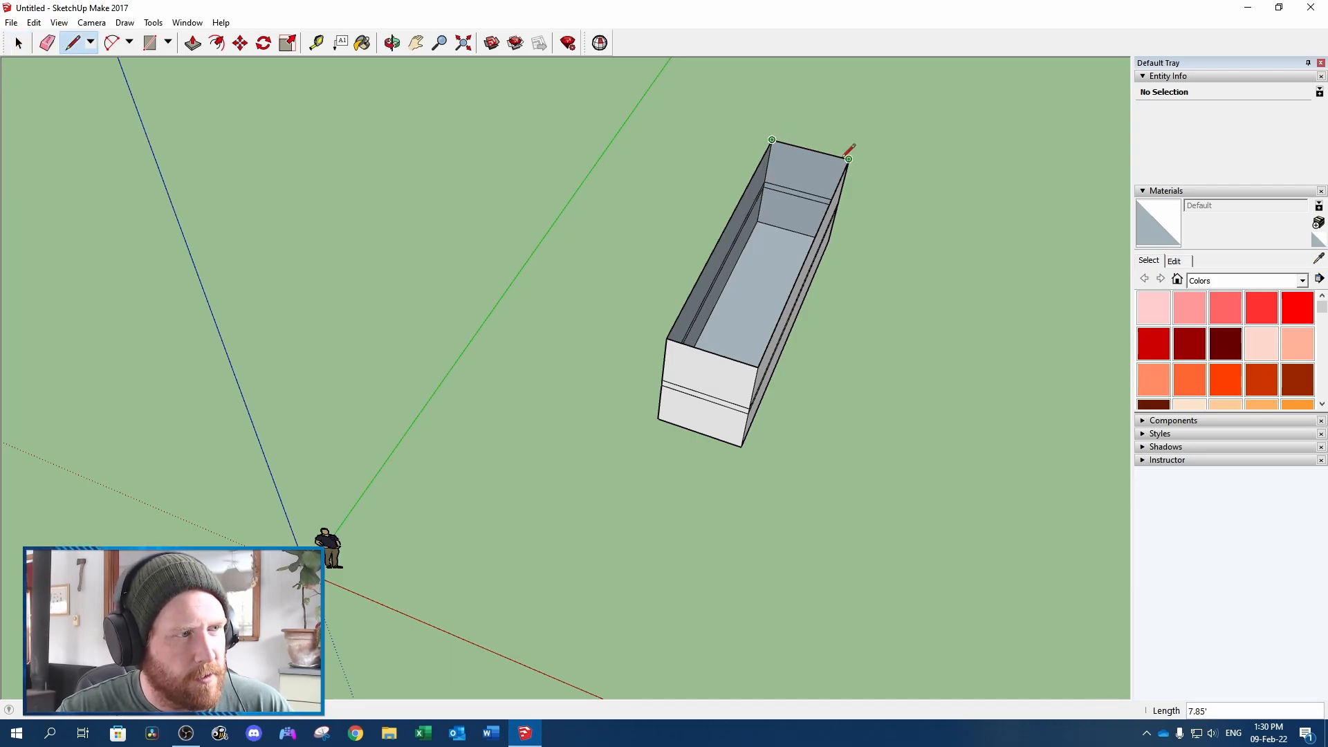
click(848, 160)
Group the entire closed box and read its volume in the entity info
key(space)
click(786, 252)
triple_click(786, 252)
right_click(787, 253)
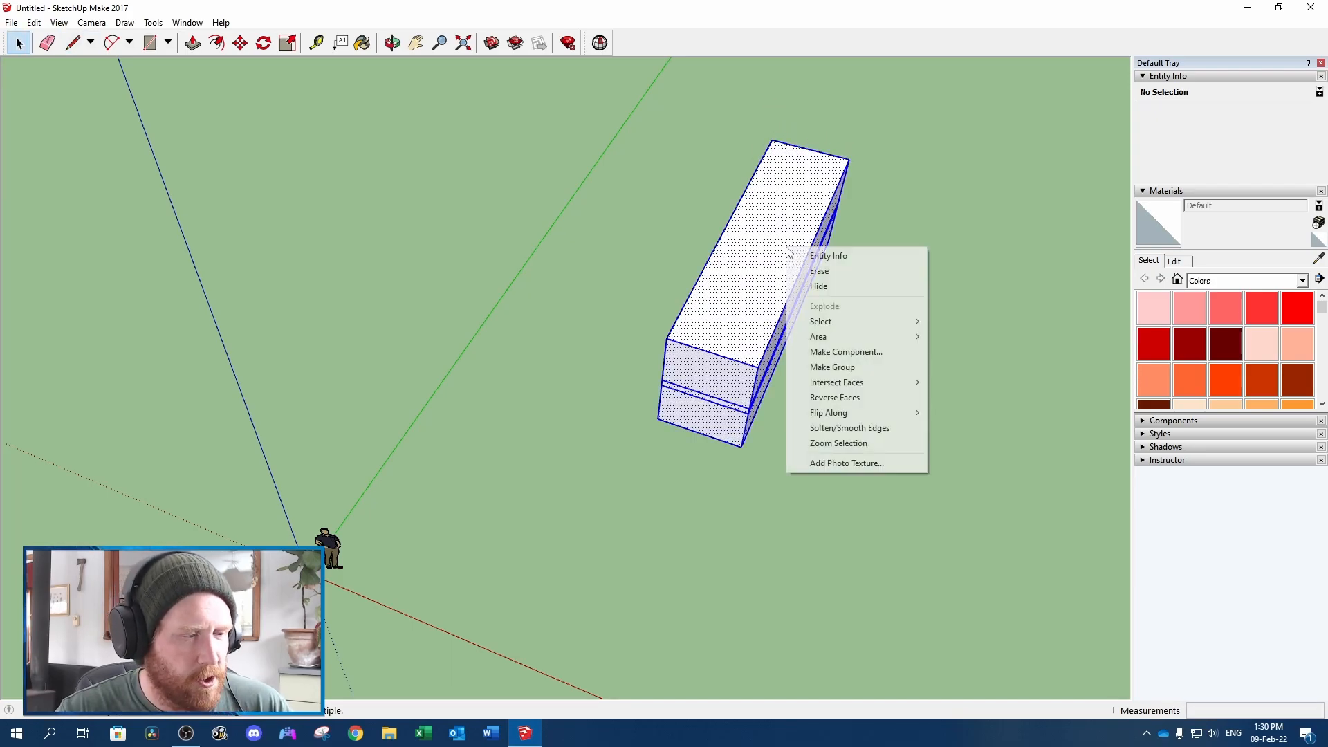
click(889, 365)
drag(1267, 159, 1205, 163)
click(1297, 161)
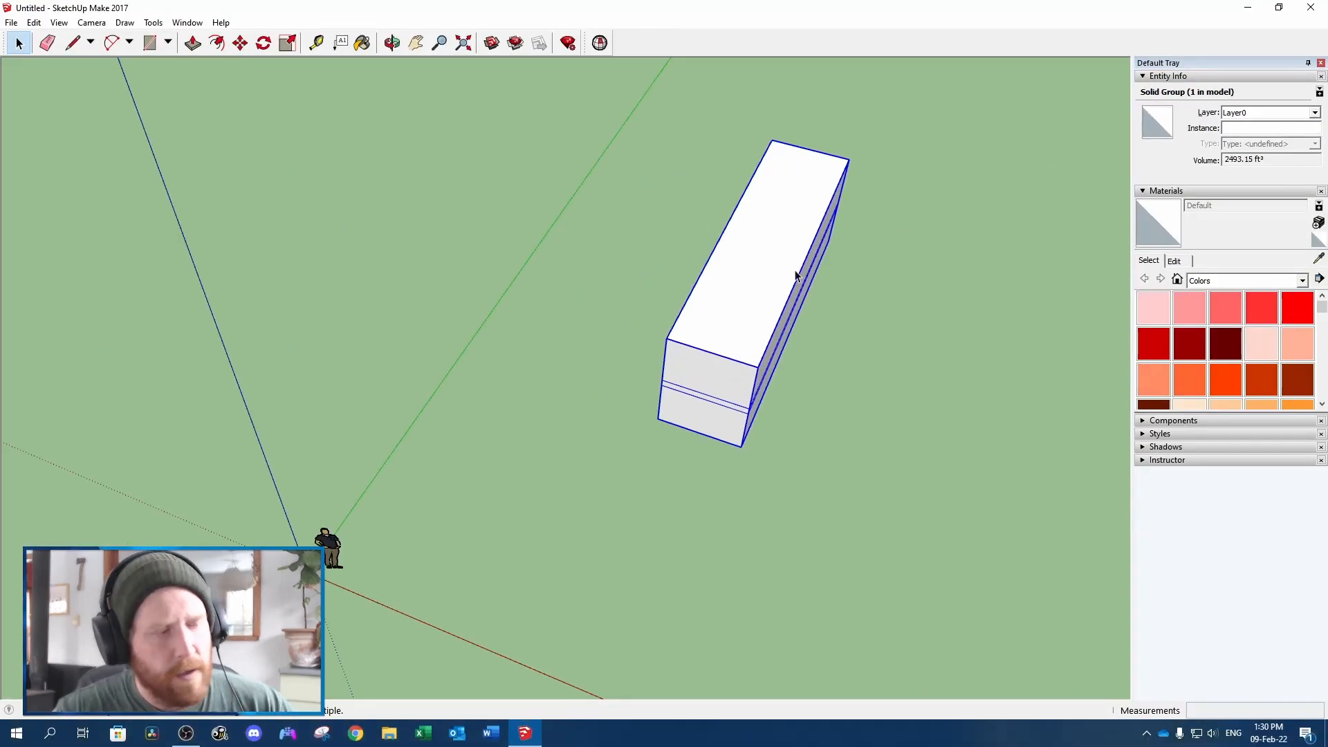
Undo the grouping, the retraced top edge and the face deletions on the block
click(796, 420)
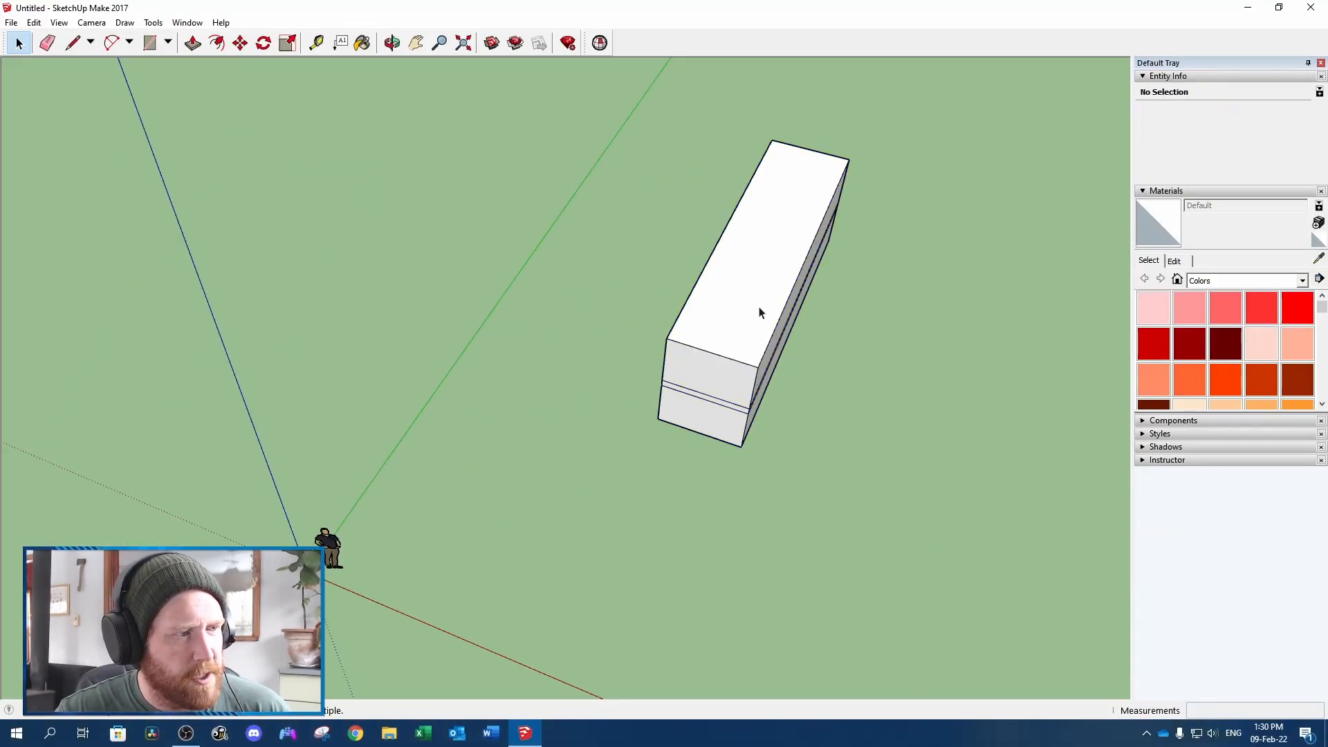
key(ctrl+z)
key(ctrl+z)
key(ctrl+z)
key(ctrl+z)
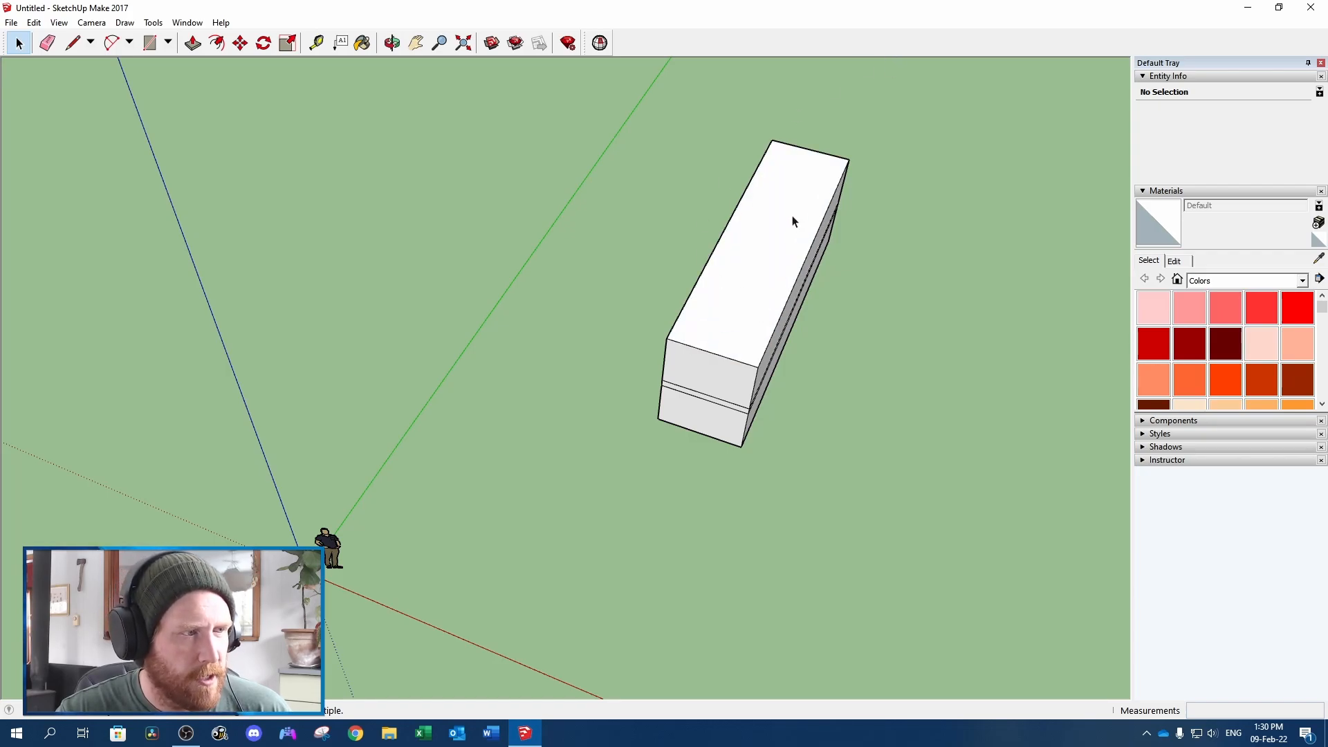
Group all the faces and edges of the restored block again, with its internal faces included
click(762, 262)
triple_click(762, 262)
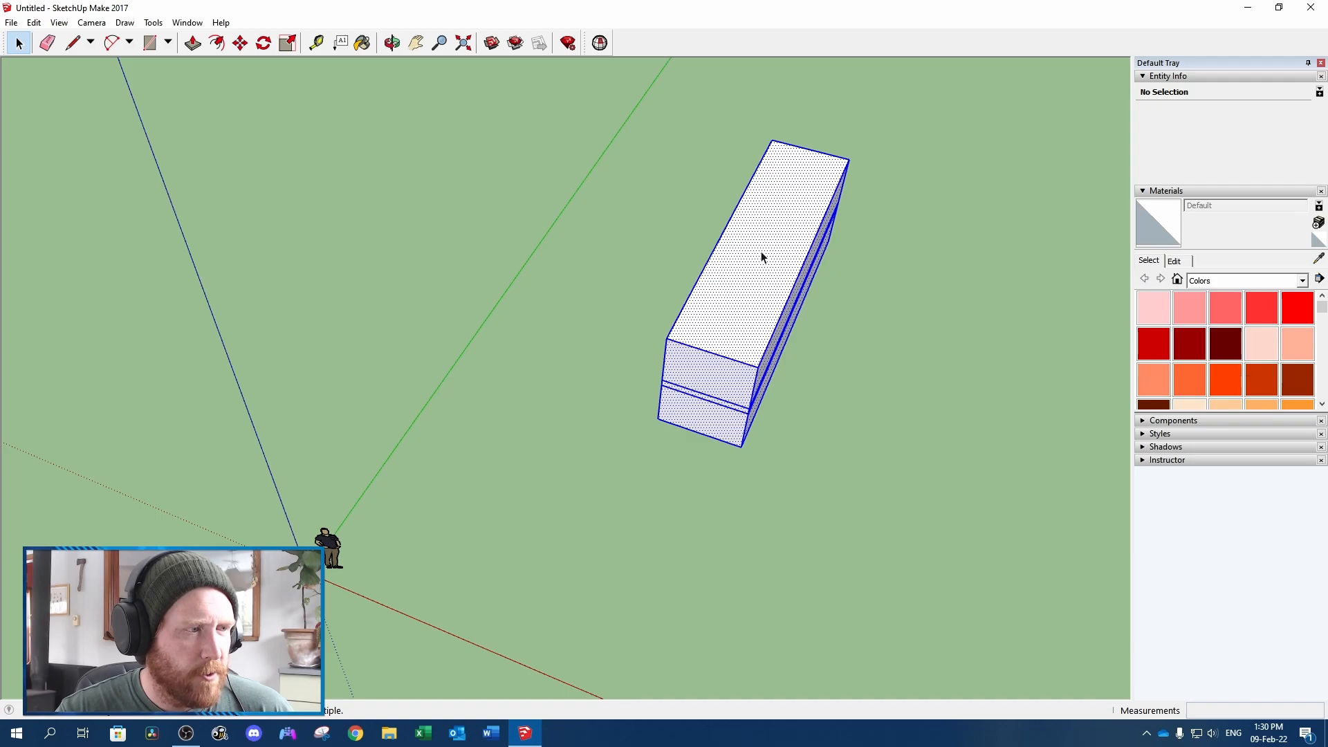
right_click(762, 253)
click(807, 371)
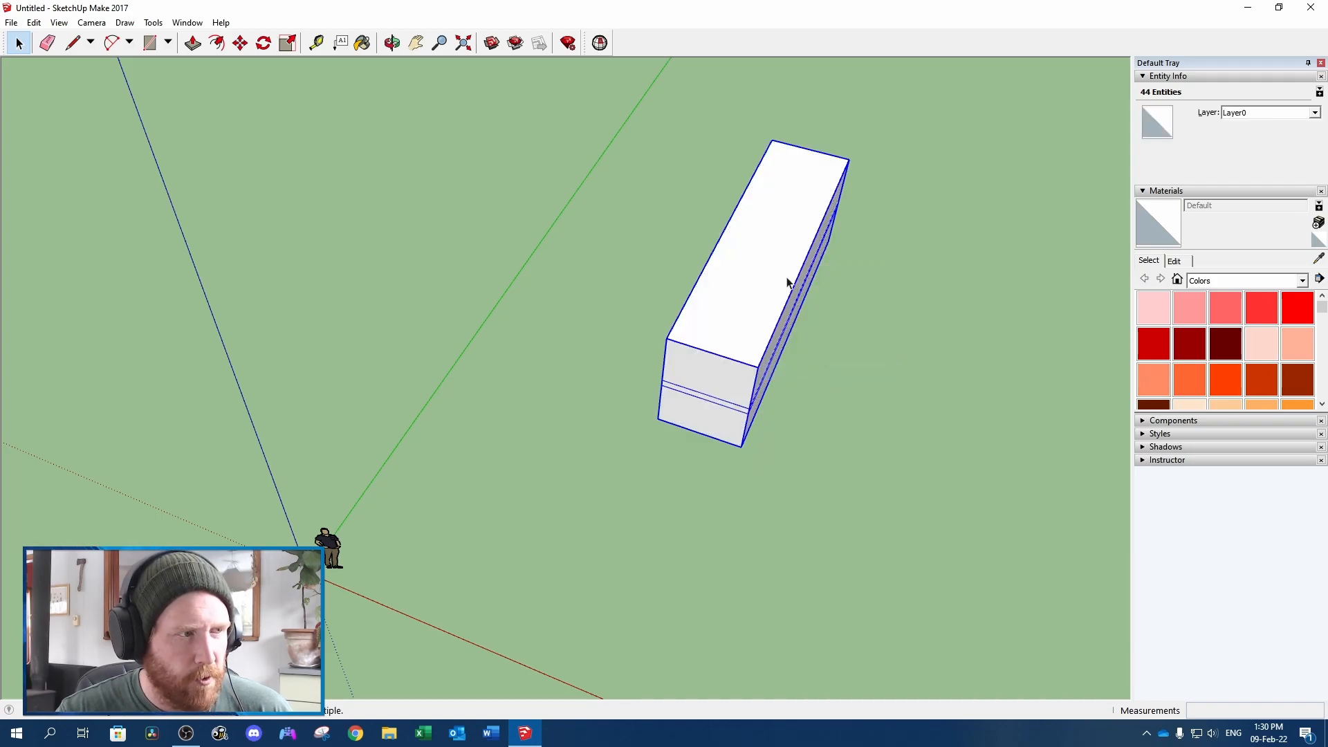
Run Solid Inspector² on the group, fix all its errors and read the volume of the repaired solid
click(599, 43)
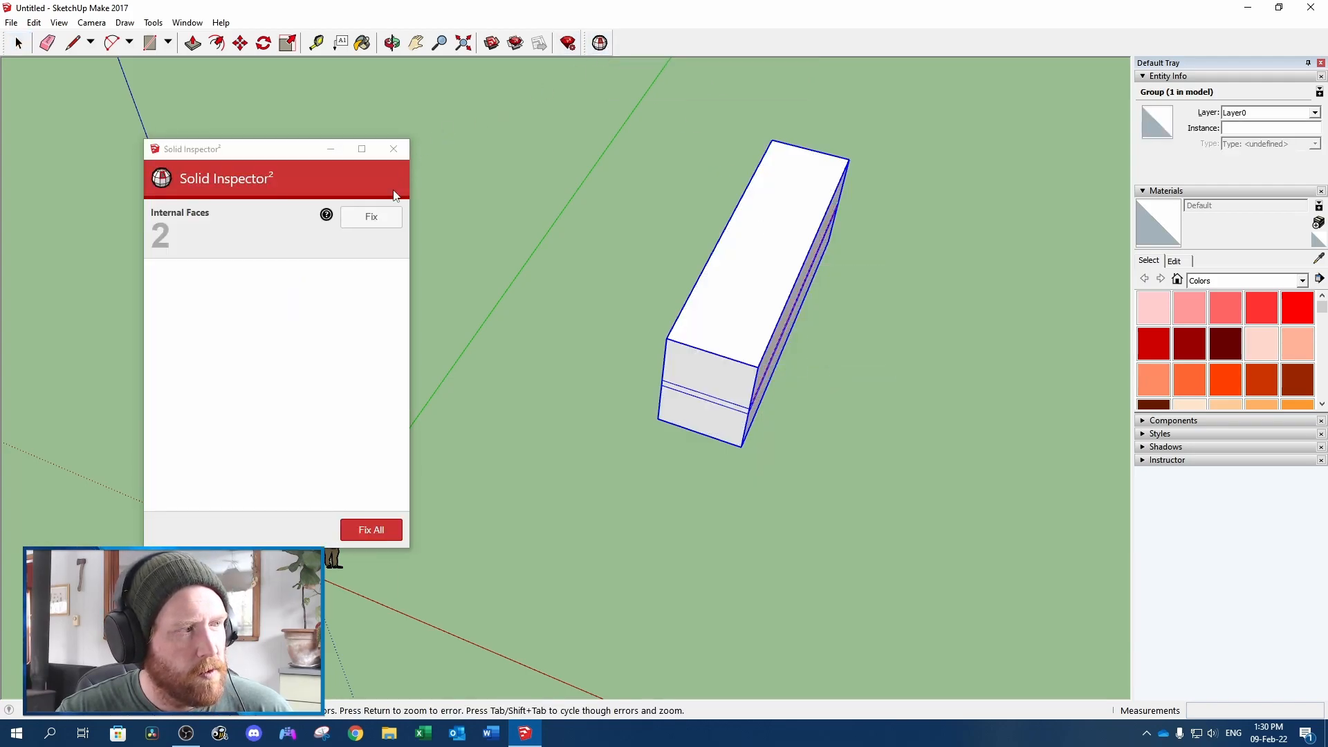
click(370, 532)
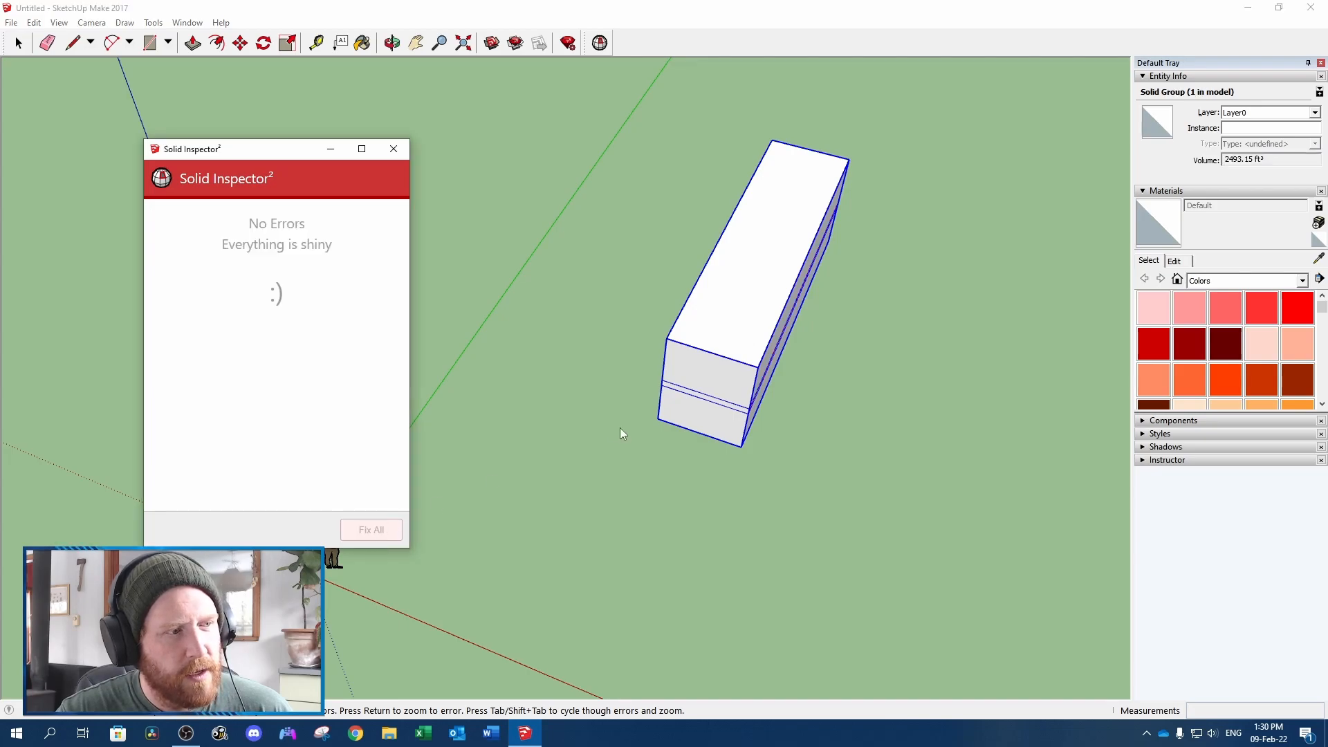
click(1283, 160)
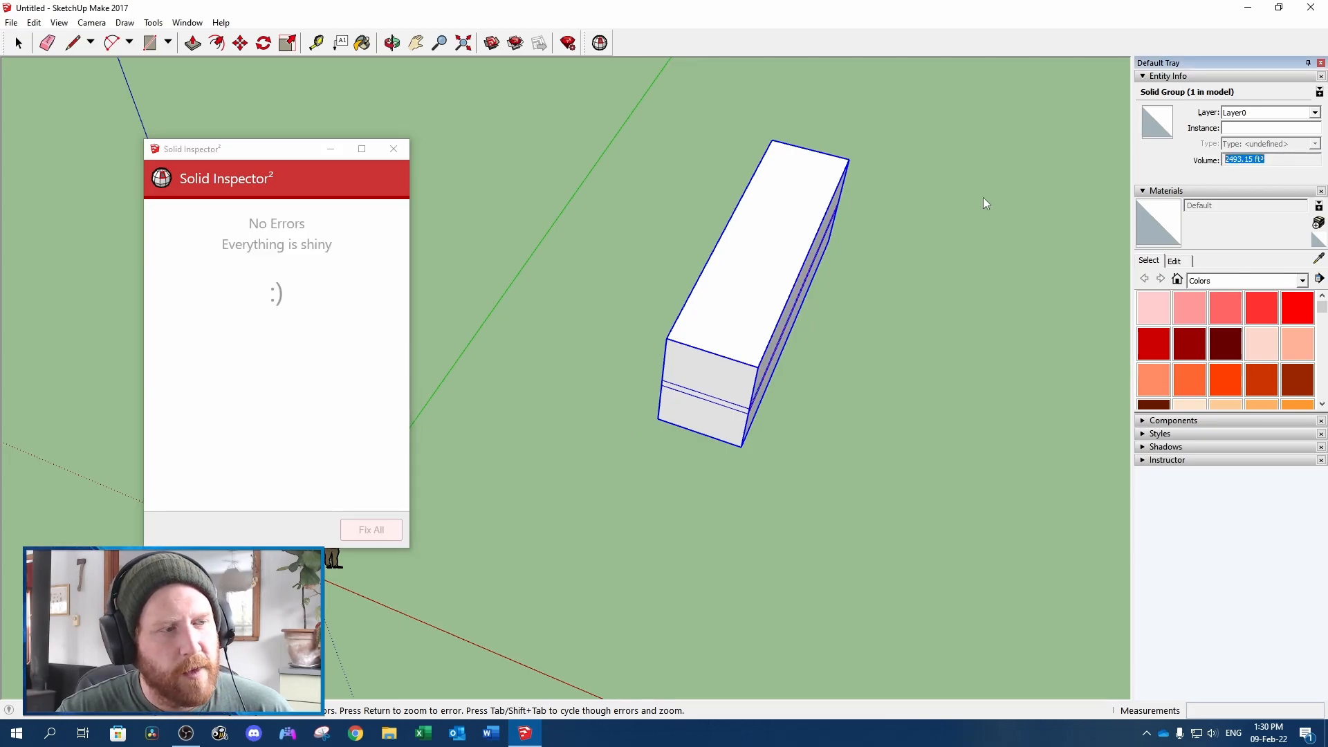
click(393, 149)
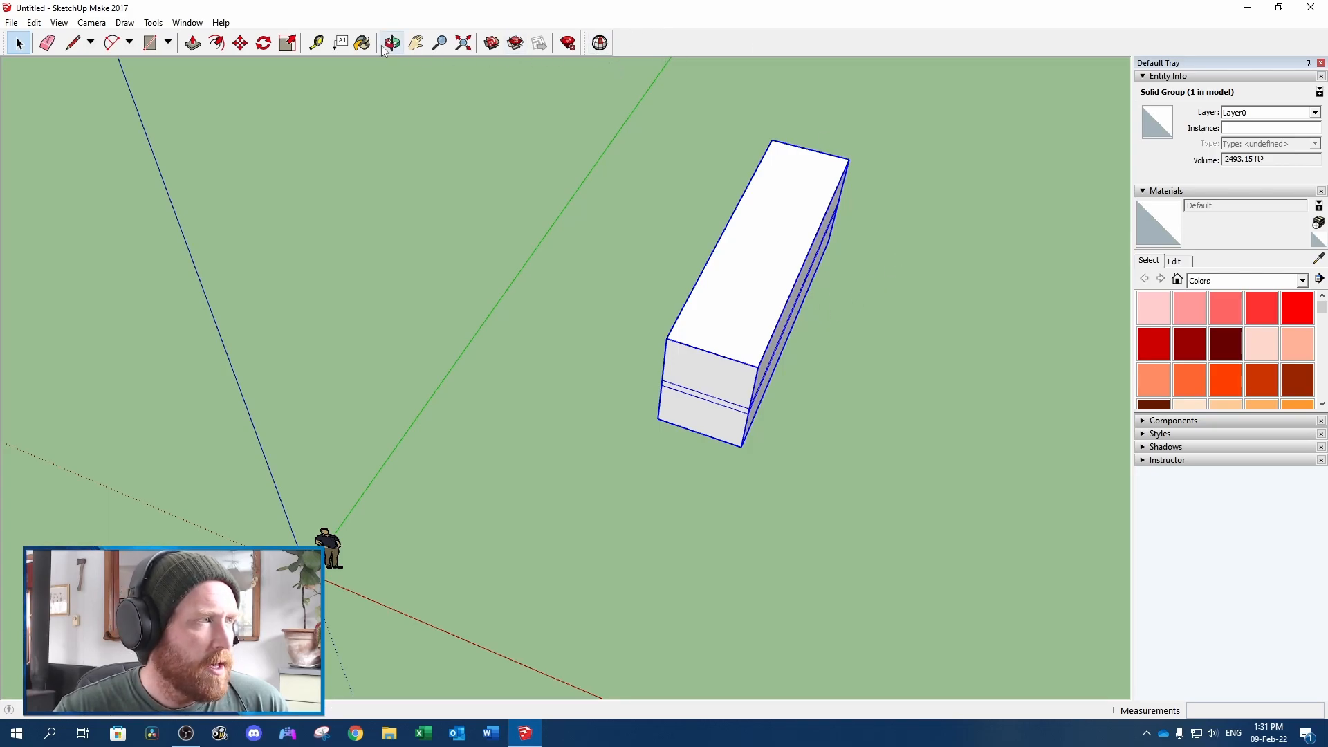
Search the Extension Warehouse for "solid inspector" and read through the Solid Inspector² extension's page
click(492, 43)
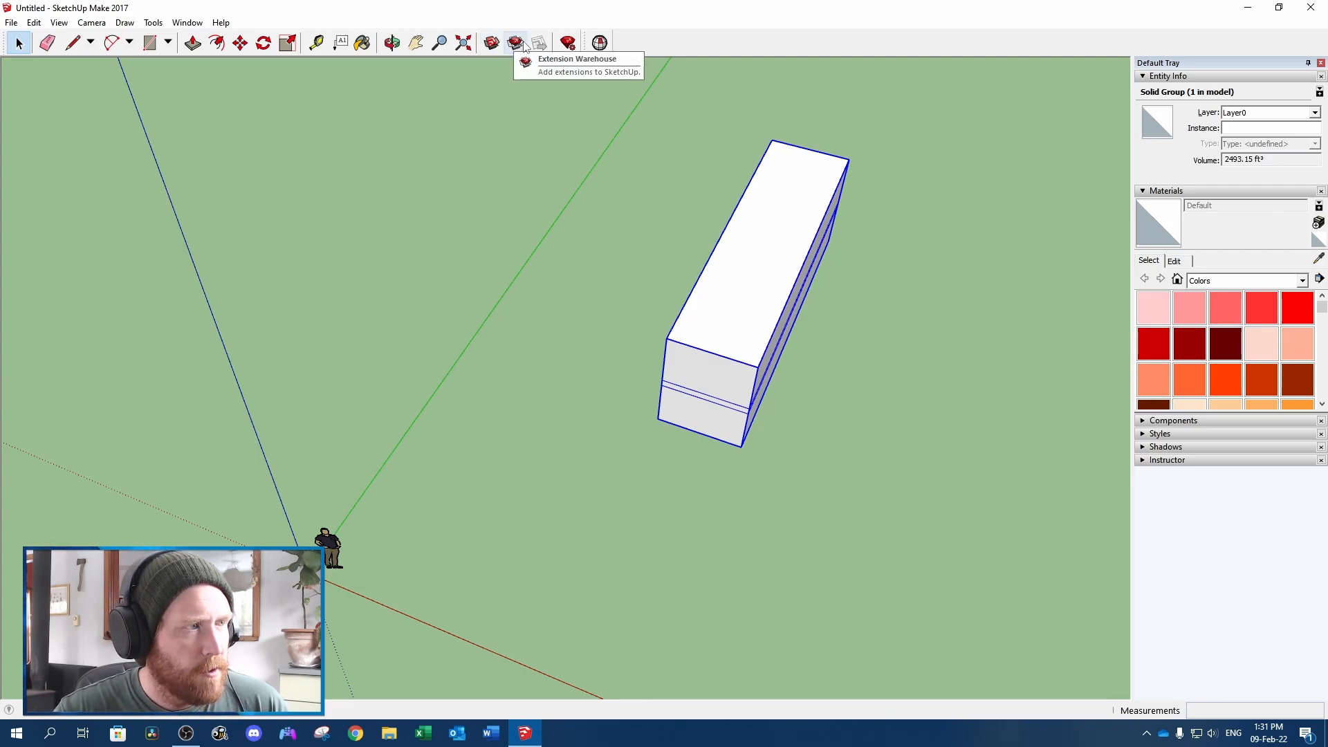
click(516, 43)
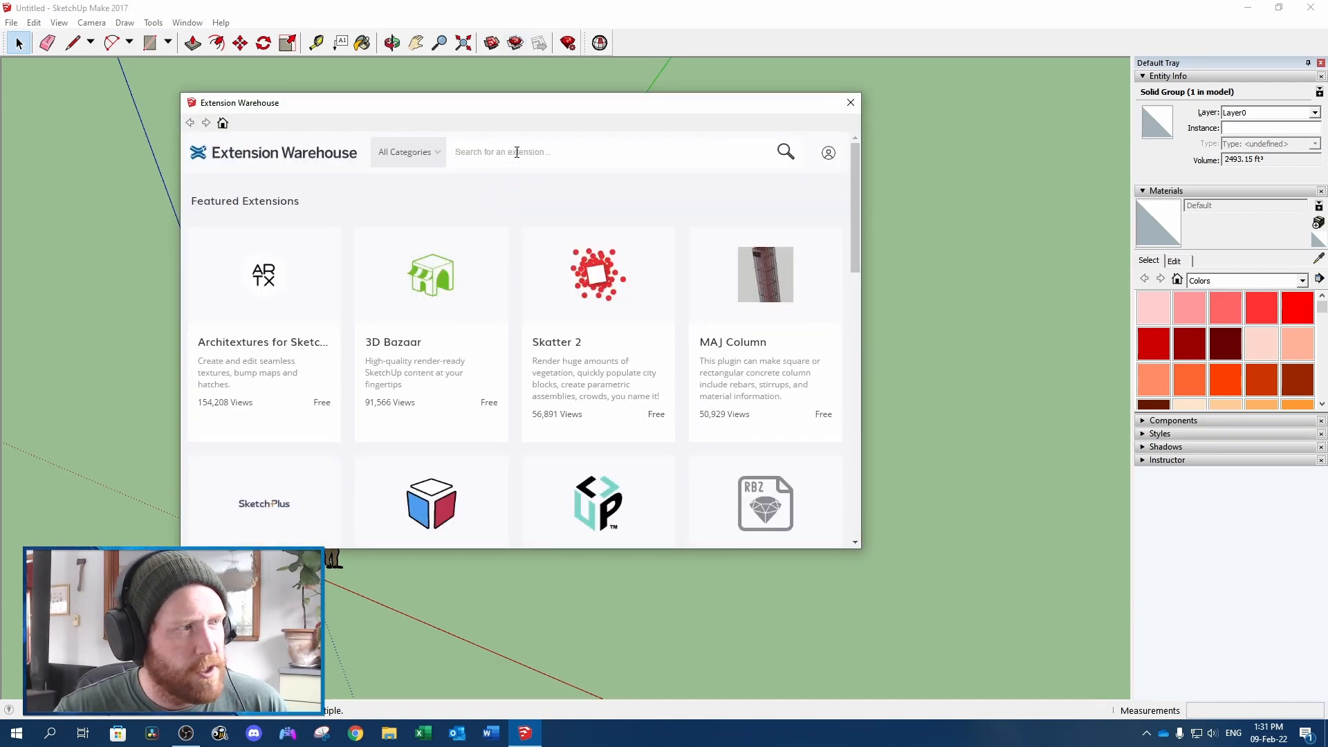
click(516, 152)
text(solid in)
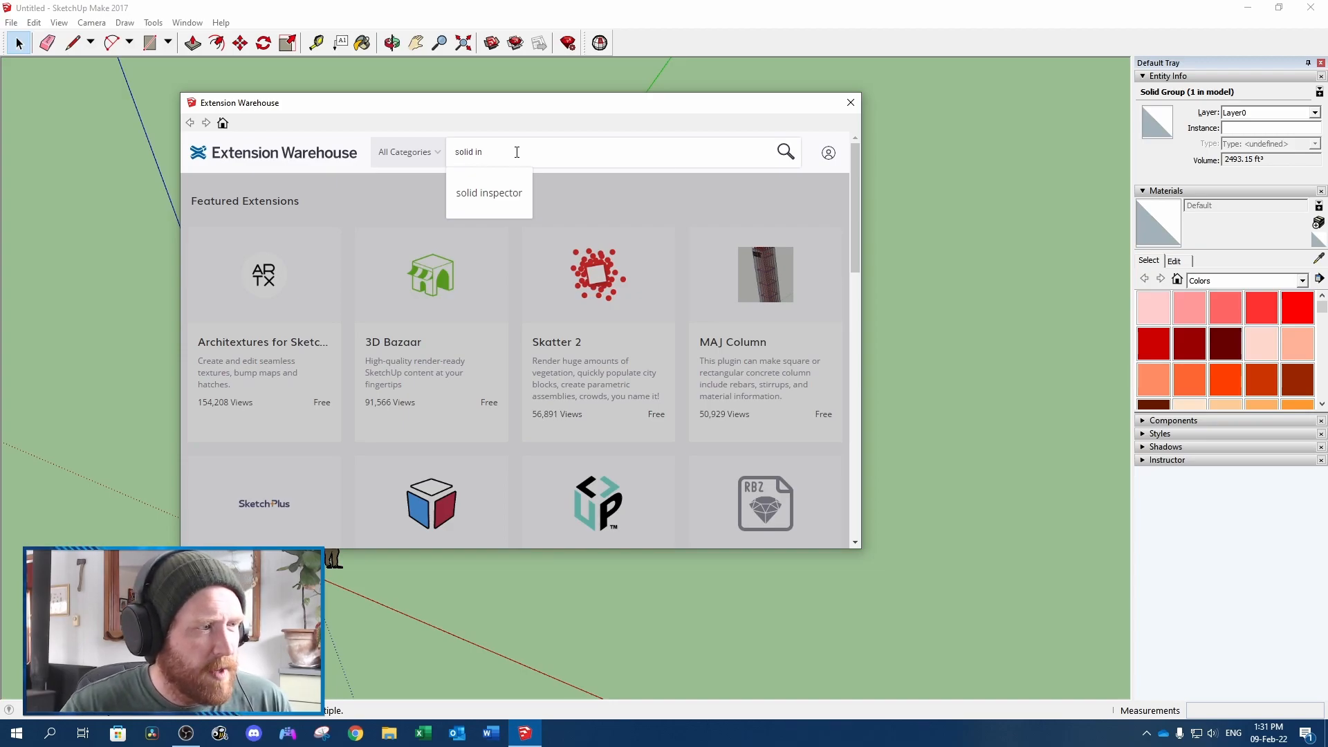
click(511, 197)
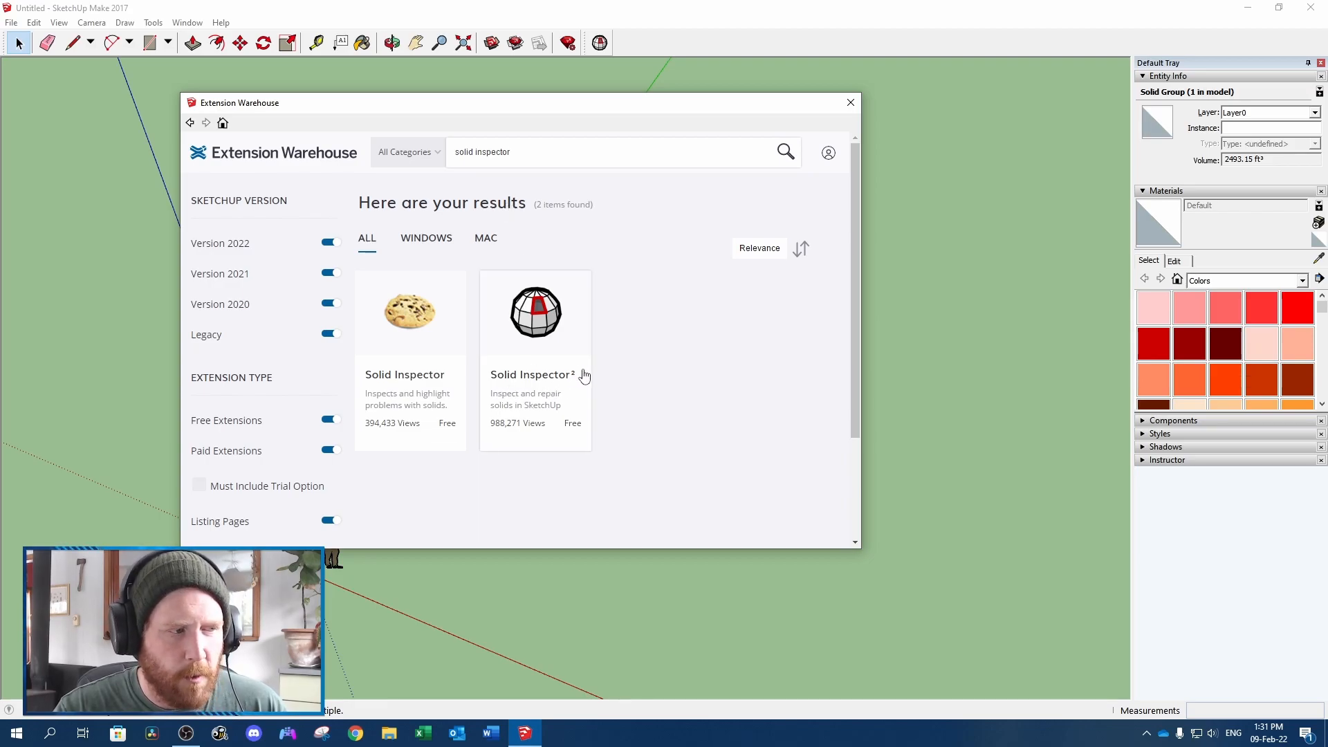
click(554, 410)
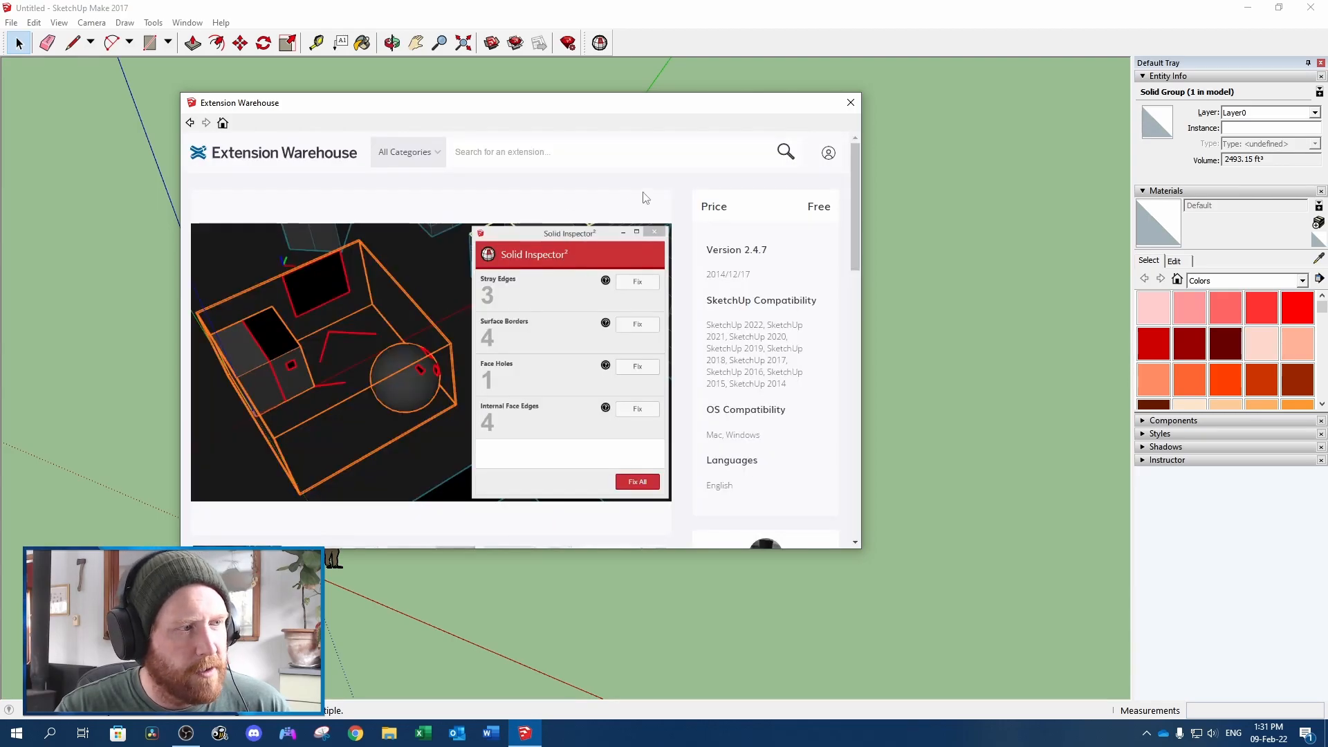
scroll(642, 196, down, 5)
scroll(642, 194, down, 1)
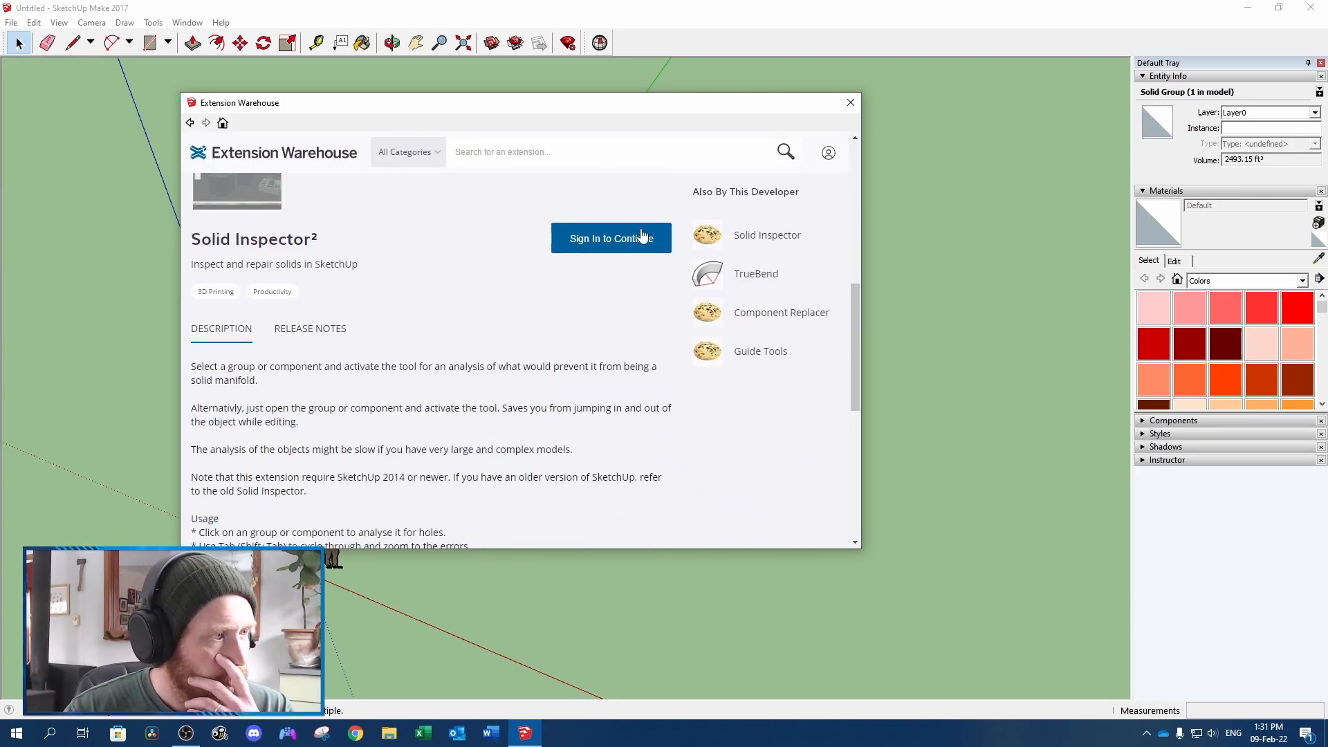
click(851, 102)
Toggle Solid Inspector² off and back on in the Extension Manager, and undock and redock its toolbar
click(570, 44)
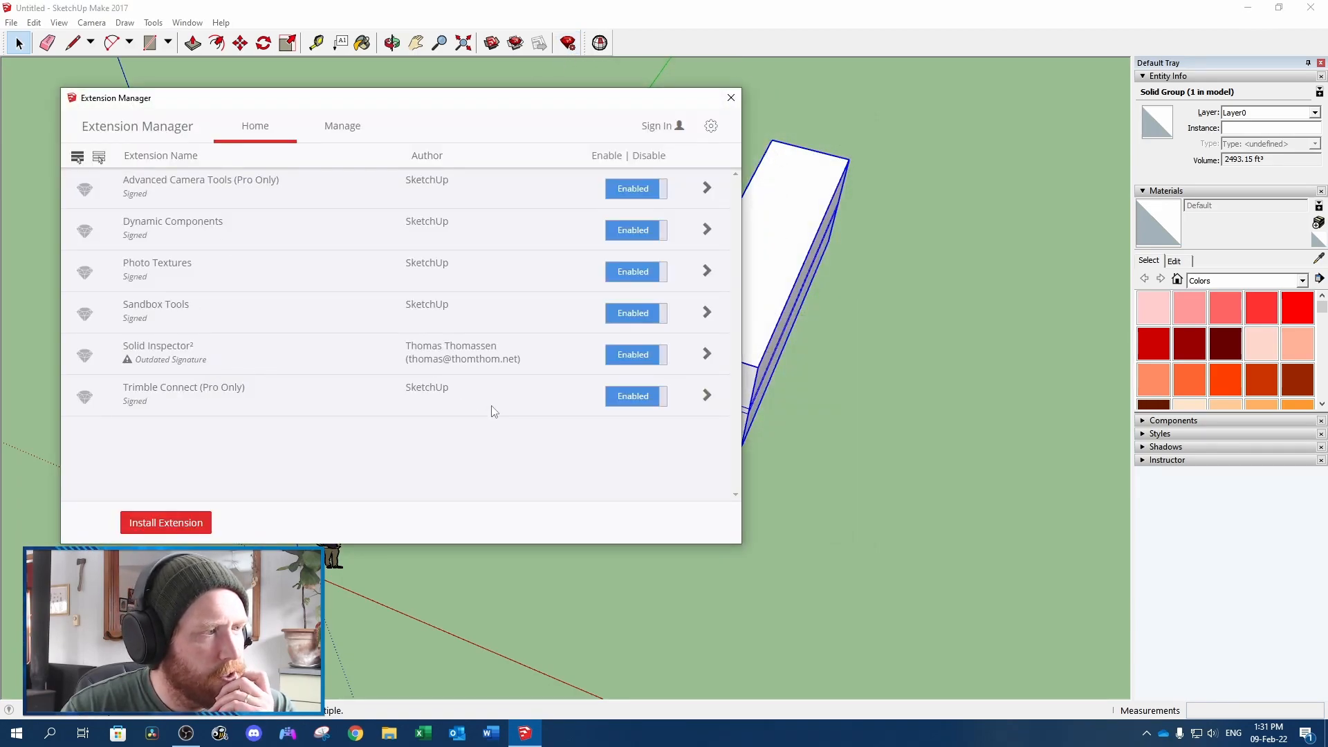
click(633, 361)
click(633, 359)
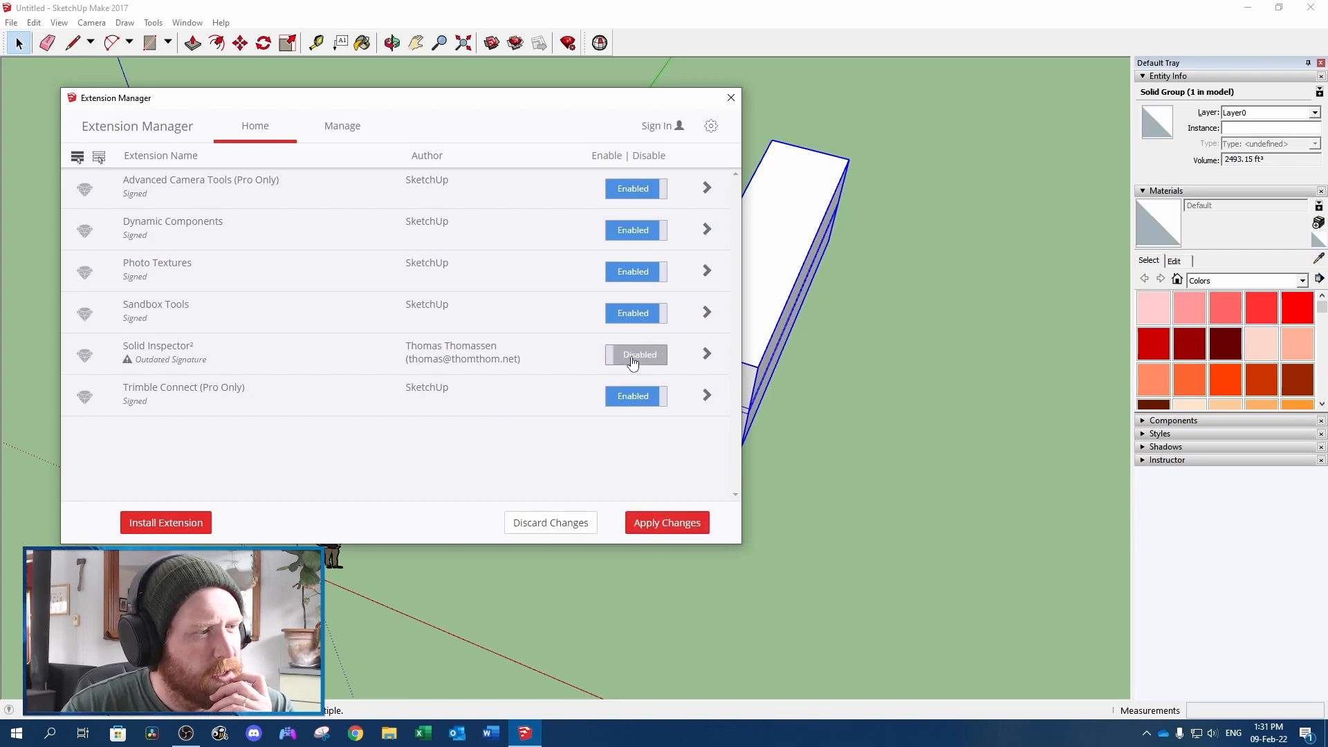
click(678, 522)
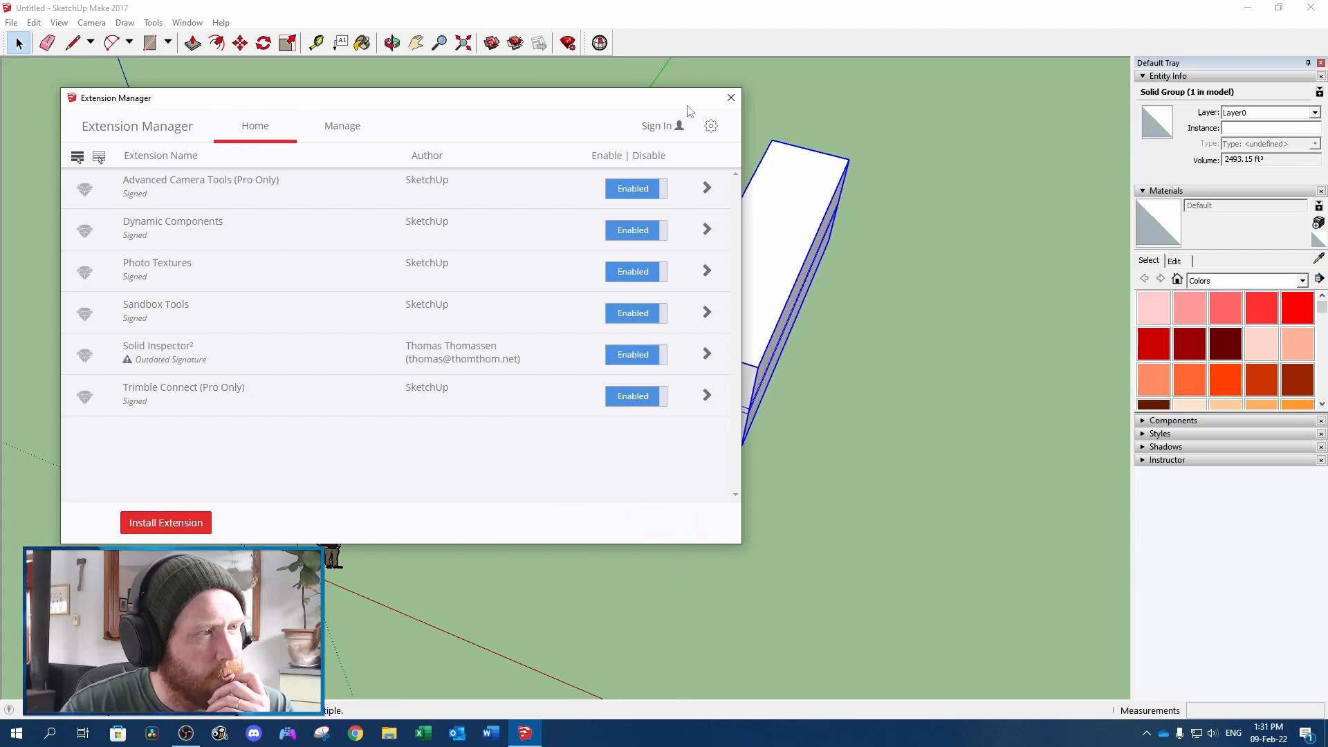
click(731, 97)
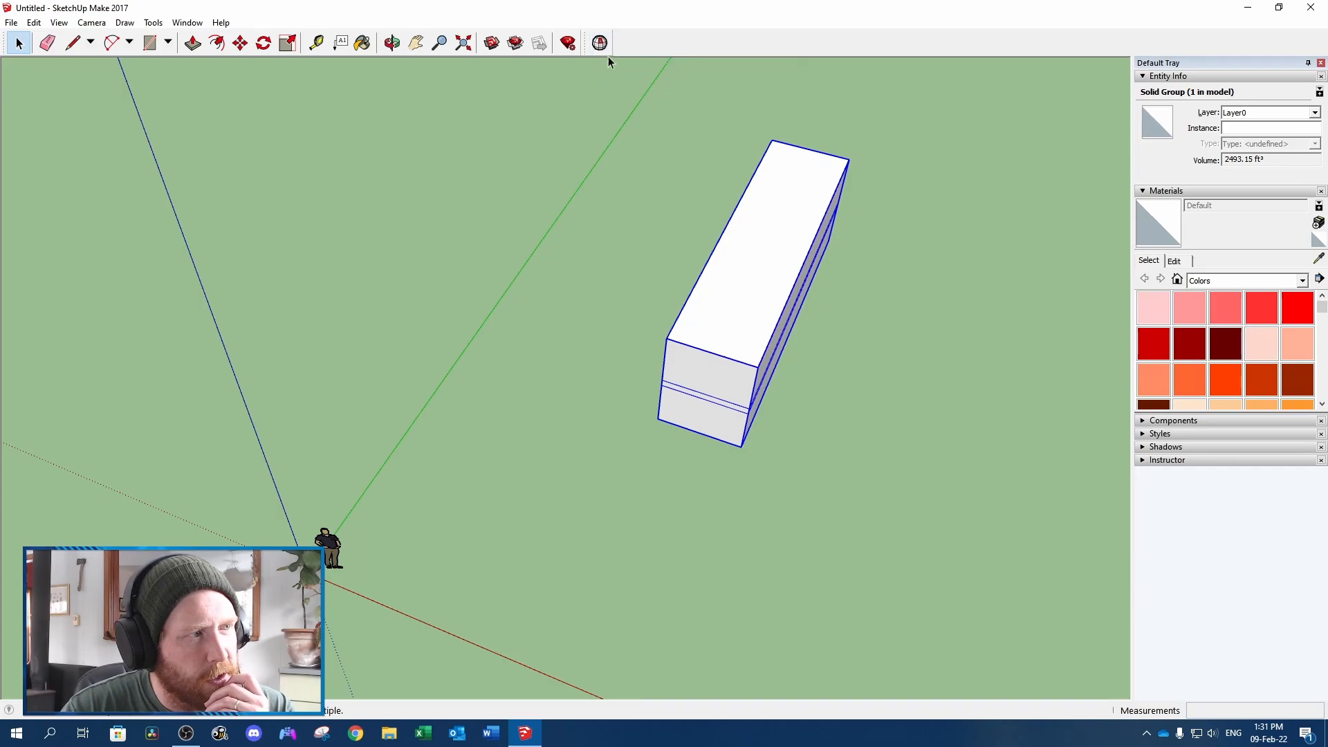
drag(593, 44, 581, 271)
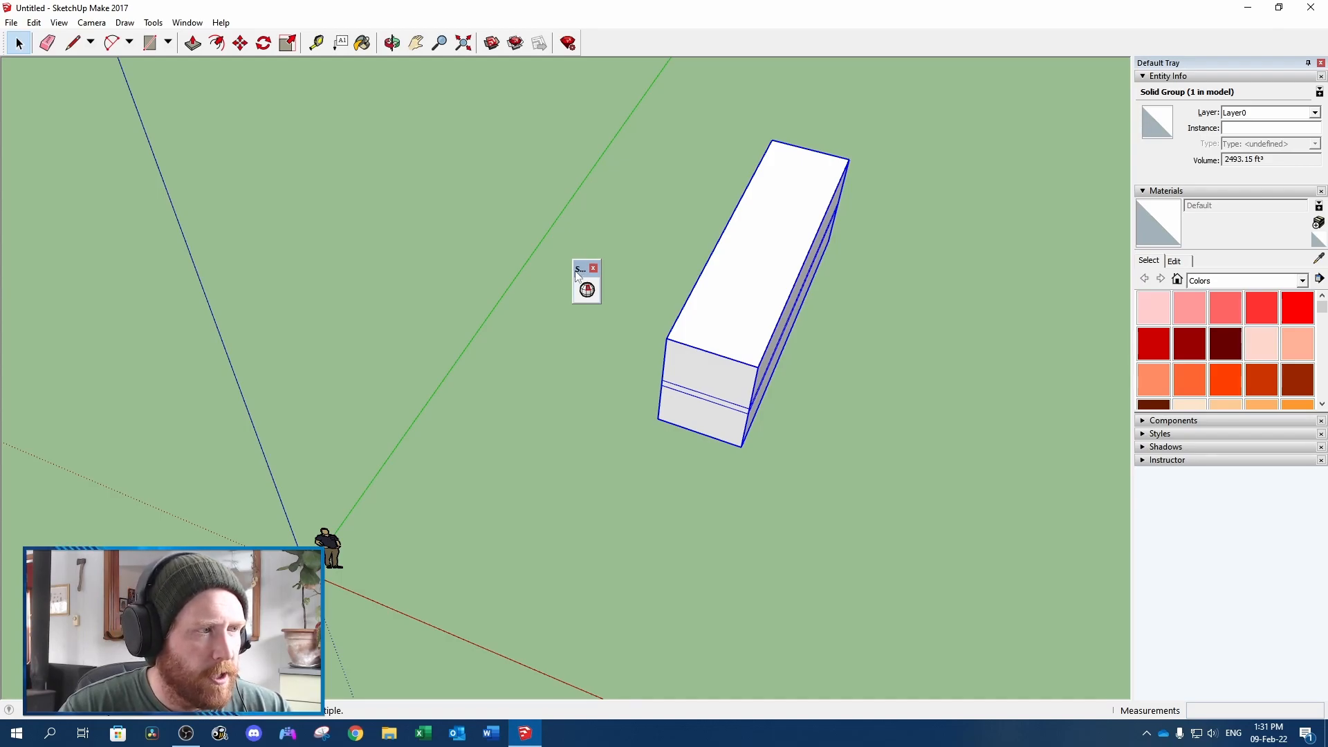
drag(581, 268, 583, 38)
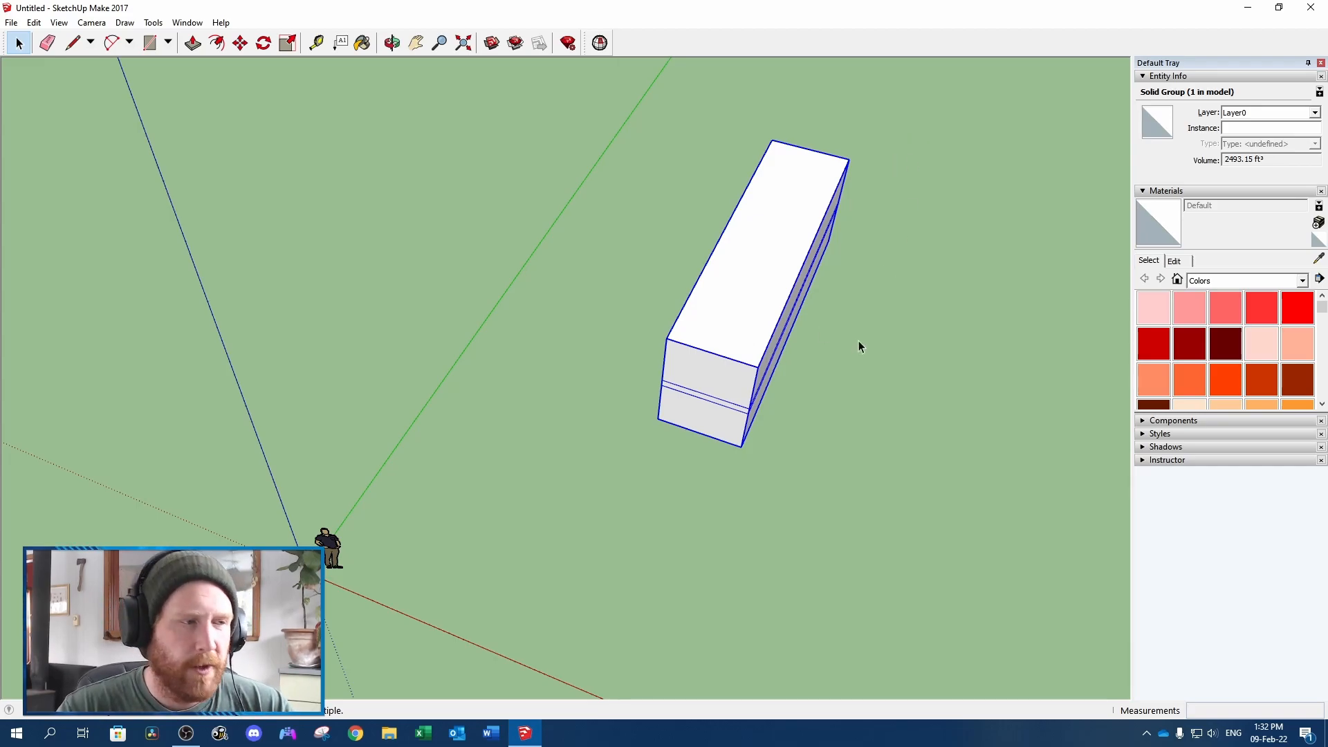
Delete the whole block group from the model
triple_click(770, 293)
key(Delete)
Draw a rectangle about 3.10' by 9.04' on the ground beyond the figure
middle_drag(770, 293, 701, 475)
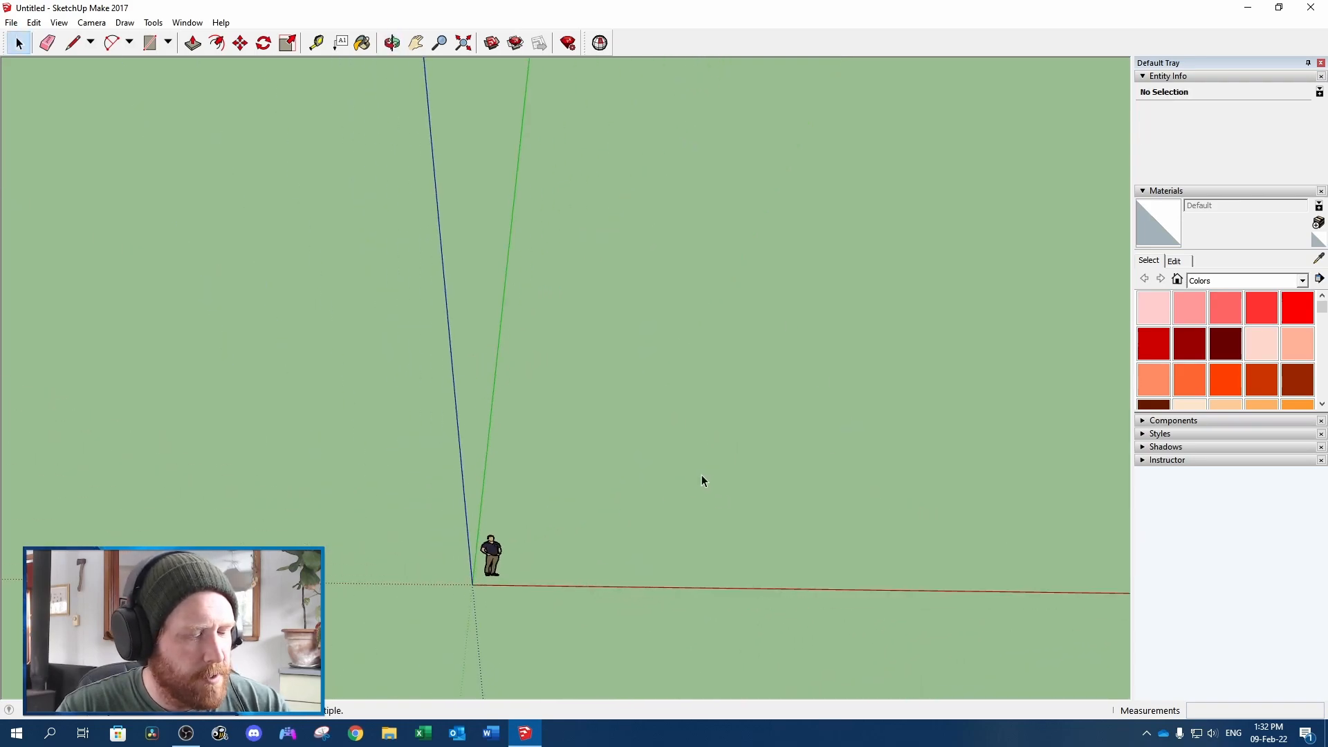
middle_drag(771, 504, 751, 513)
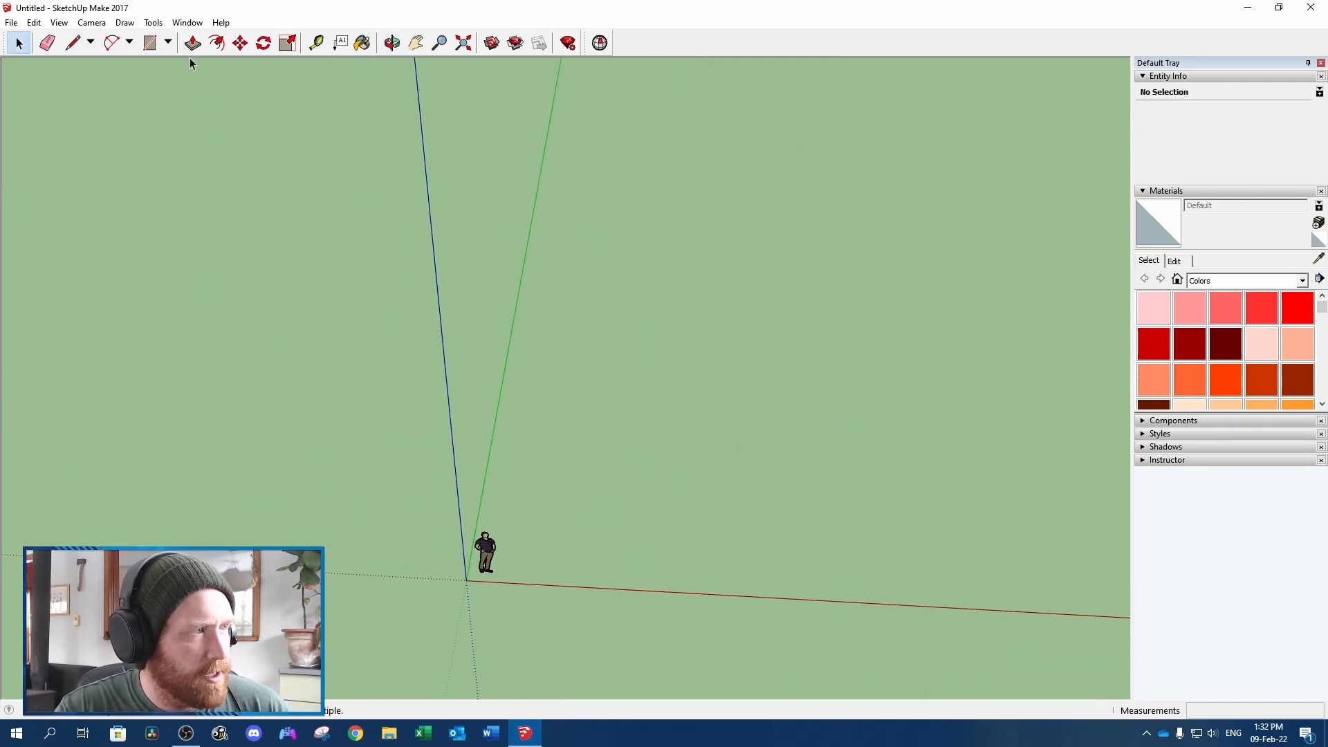
click(151, 44)
click(578, 305)
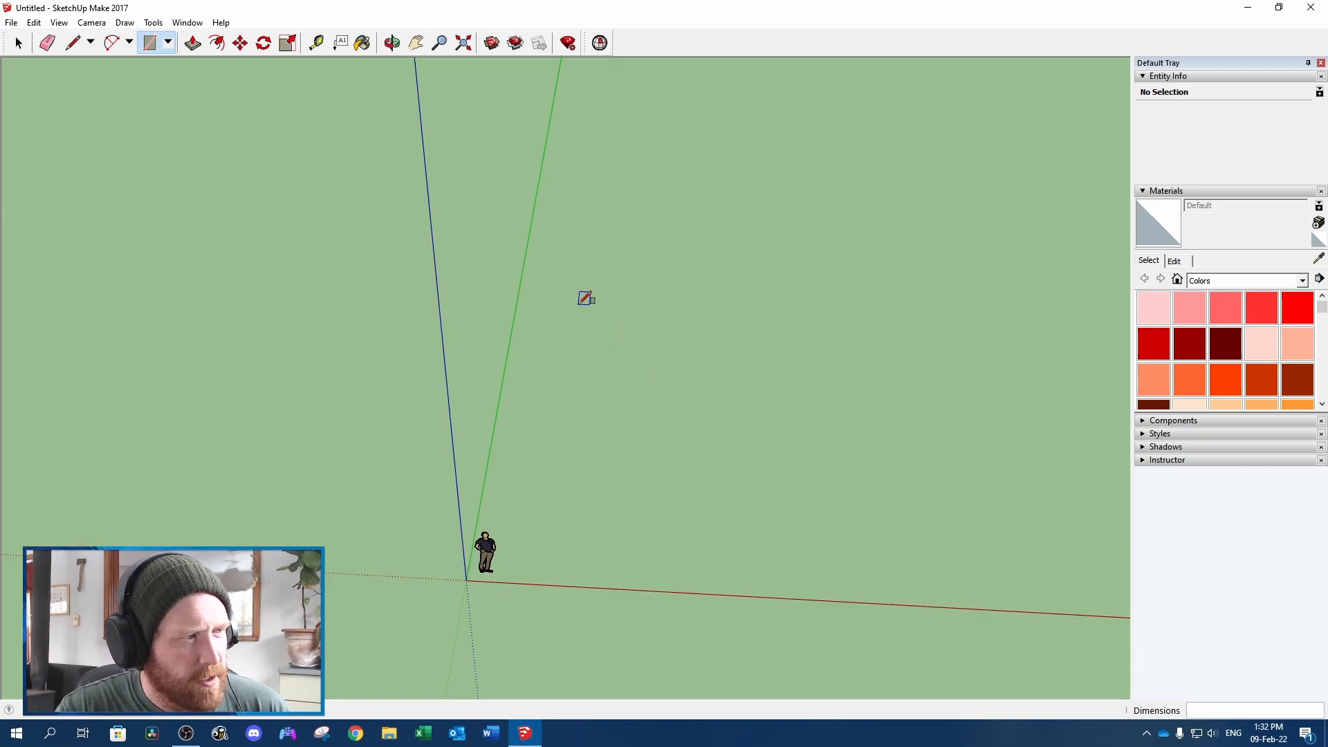
click(601, 346)
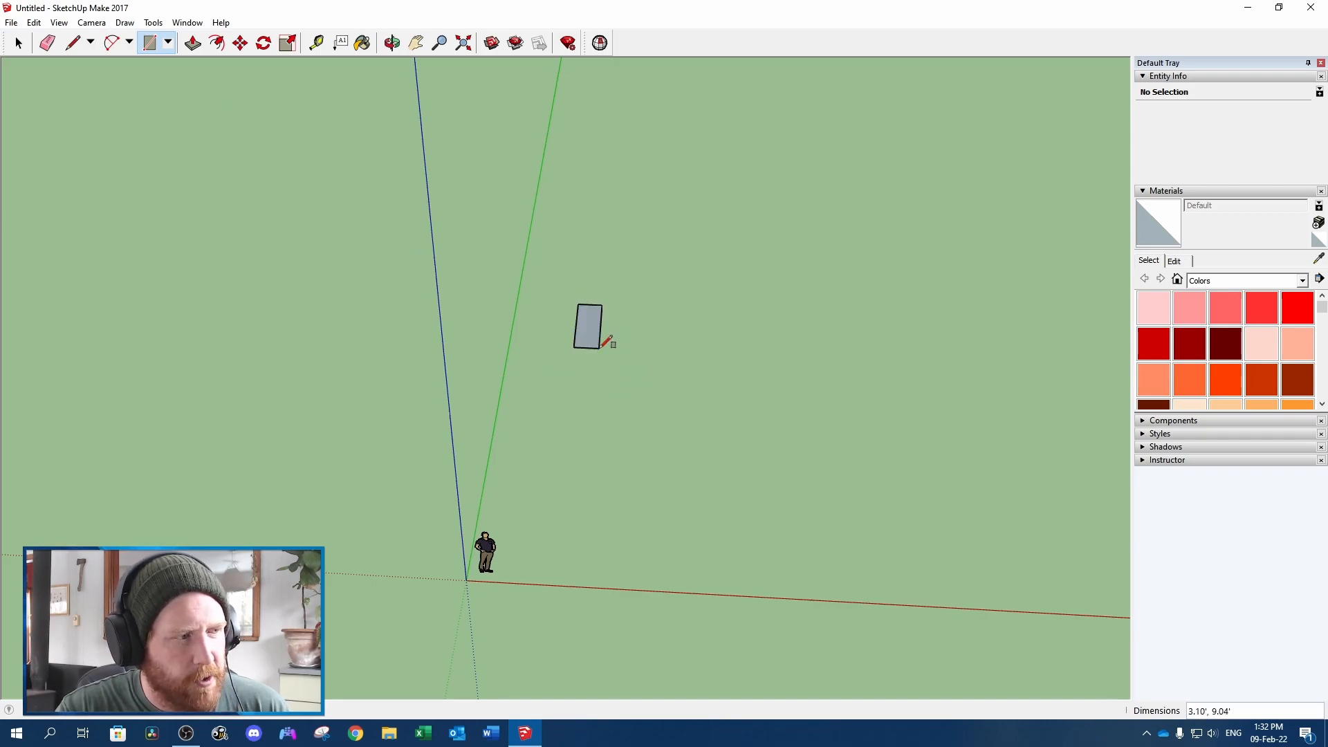
Paint the ground rectangle red with Color A05
key(space)
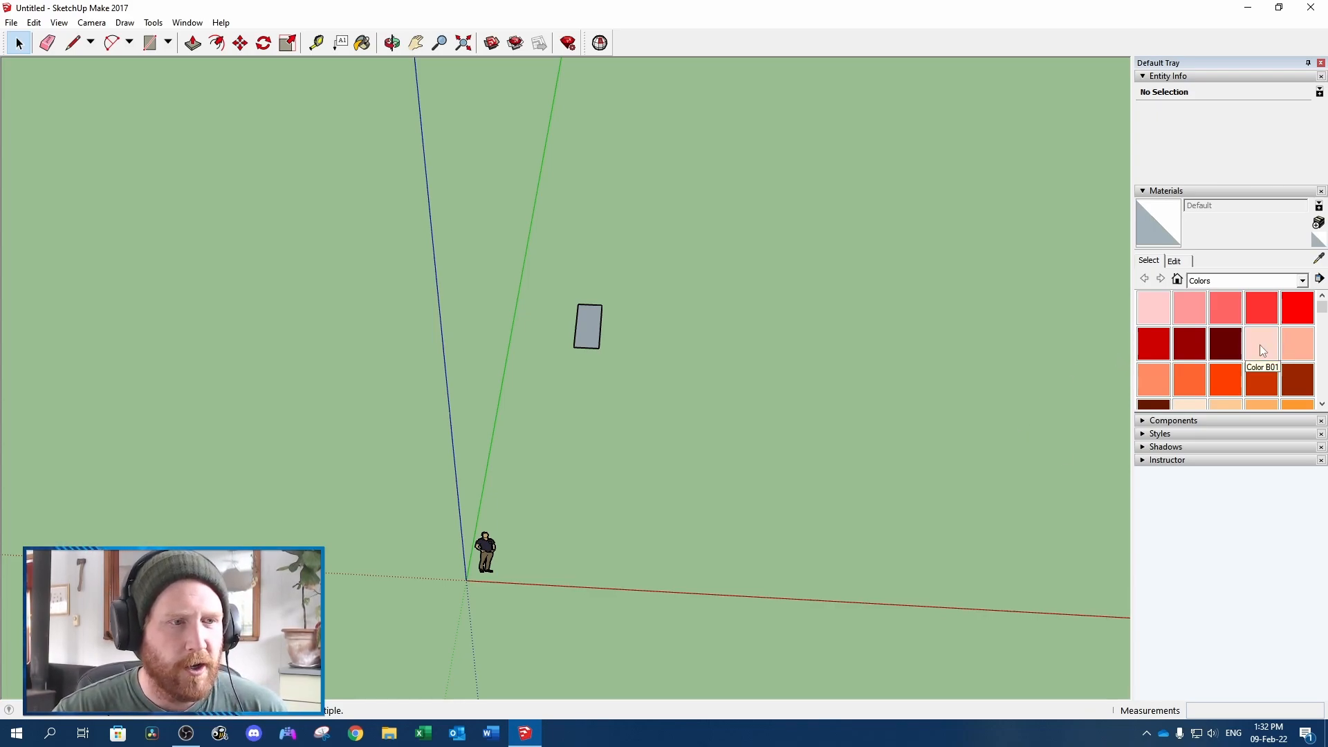
click(1295, 310)
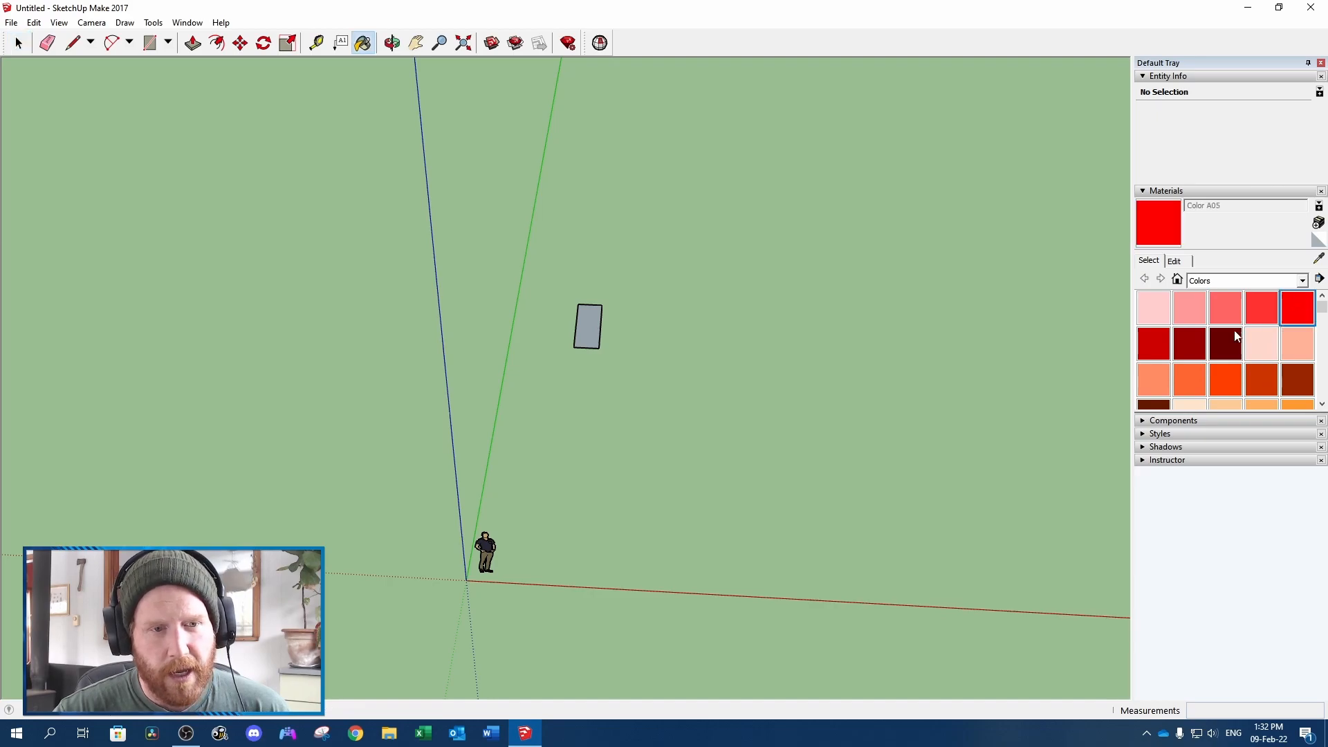
click(590, 322)
scroll(589, 325, up, 3)
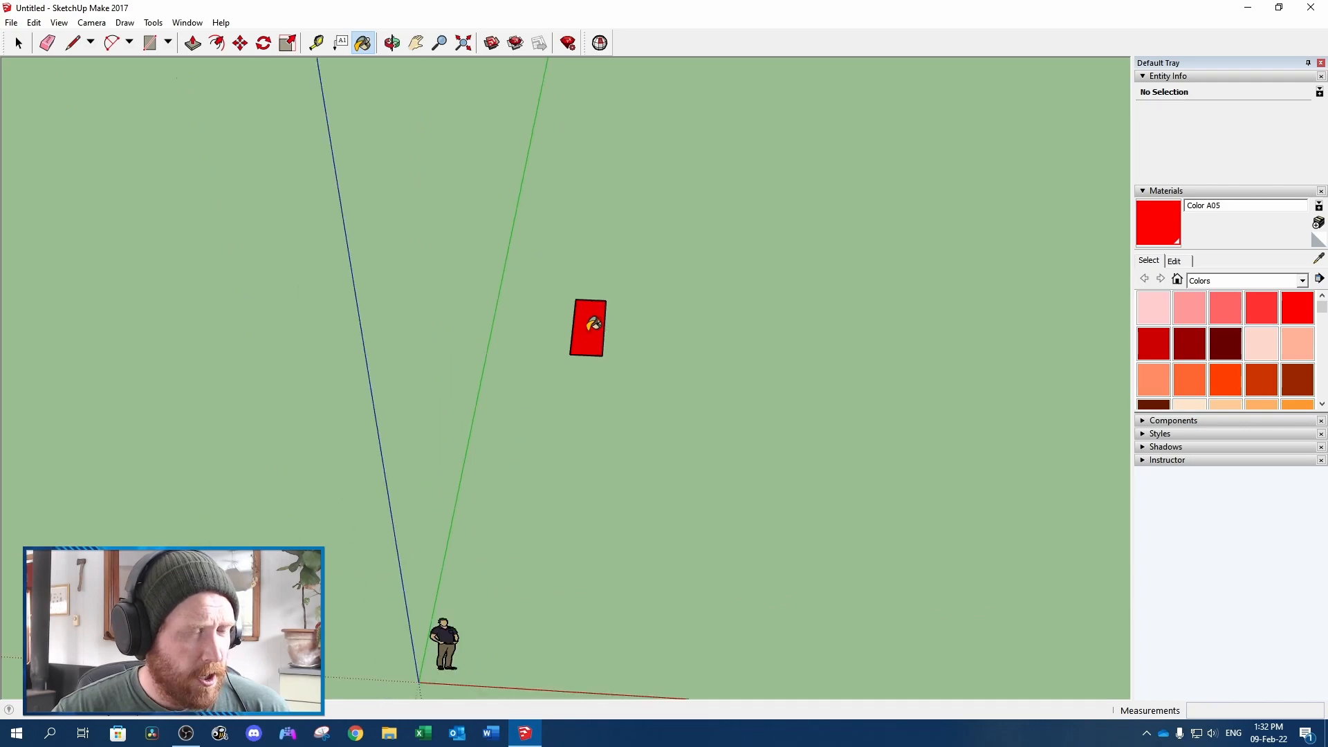
scroll(587, 331, down, 1)
Copy the red rectangle a short distance toward the figure and paint the copy yellow with Color D04
key(space)
key(ctrl+c)
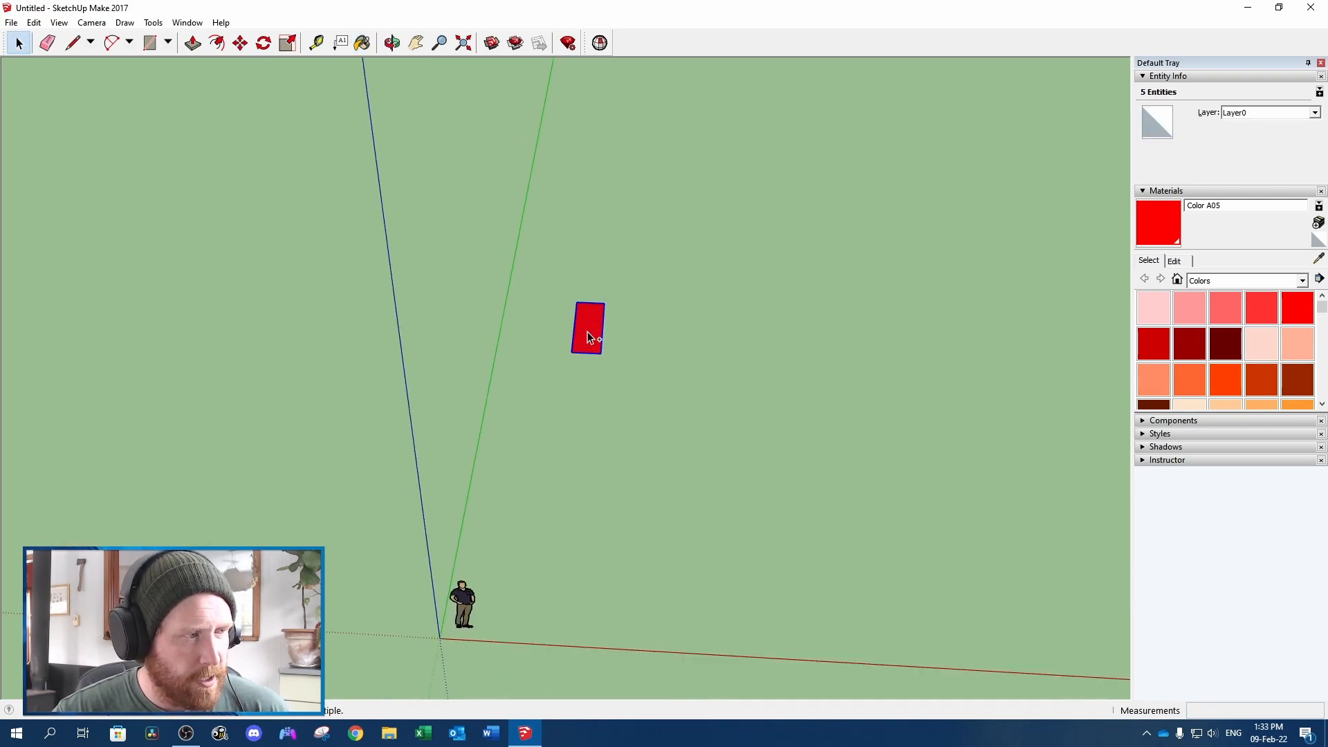
key(ctrl+v)
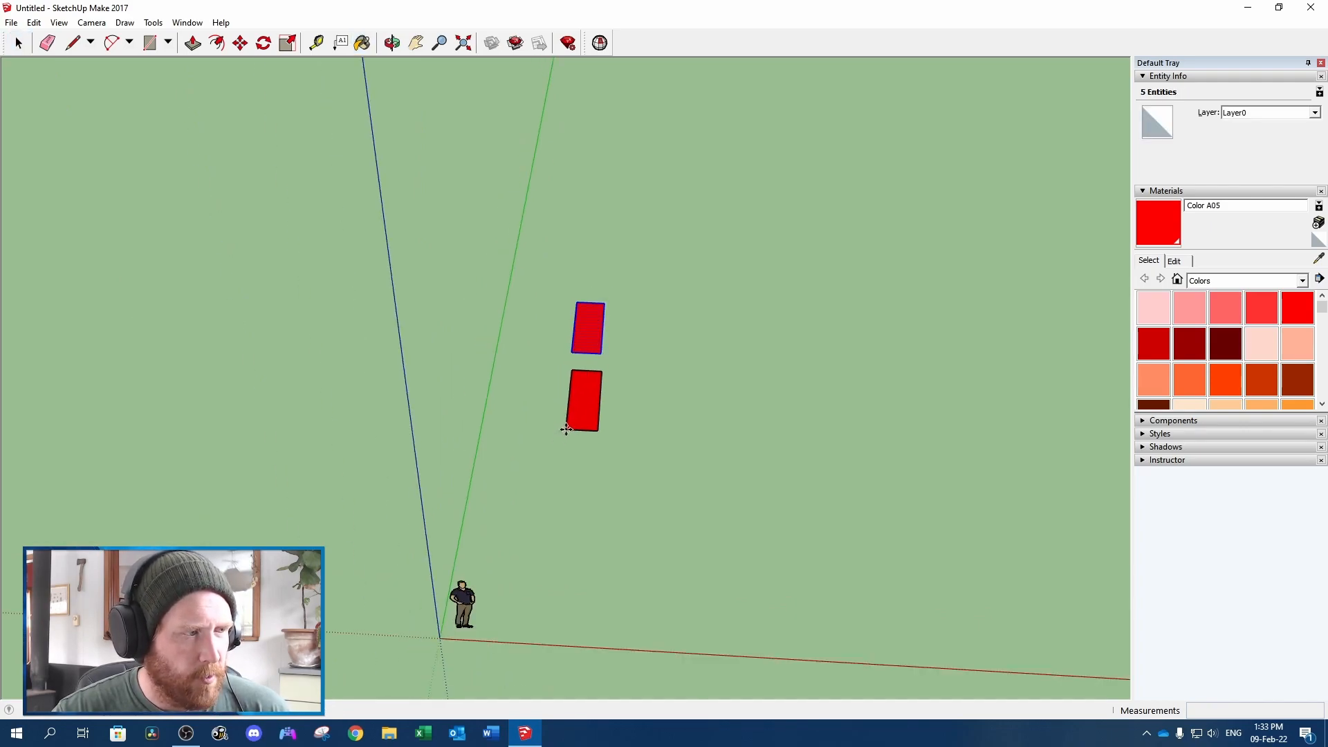
click(564, 429)
scroll(1281, 336, down, 2)
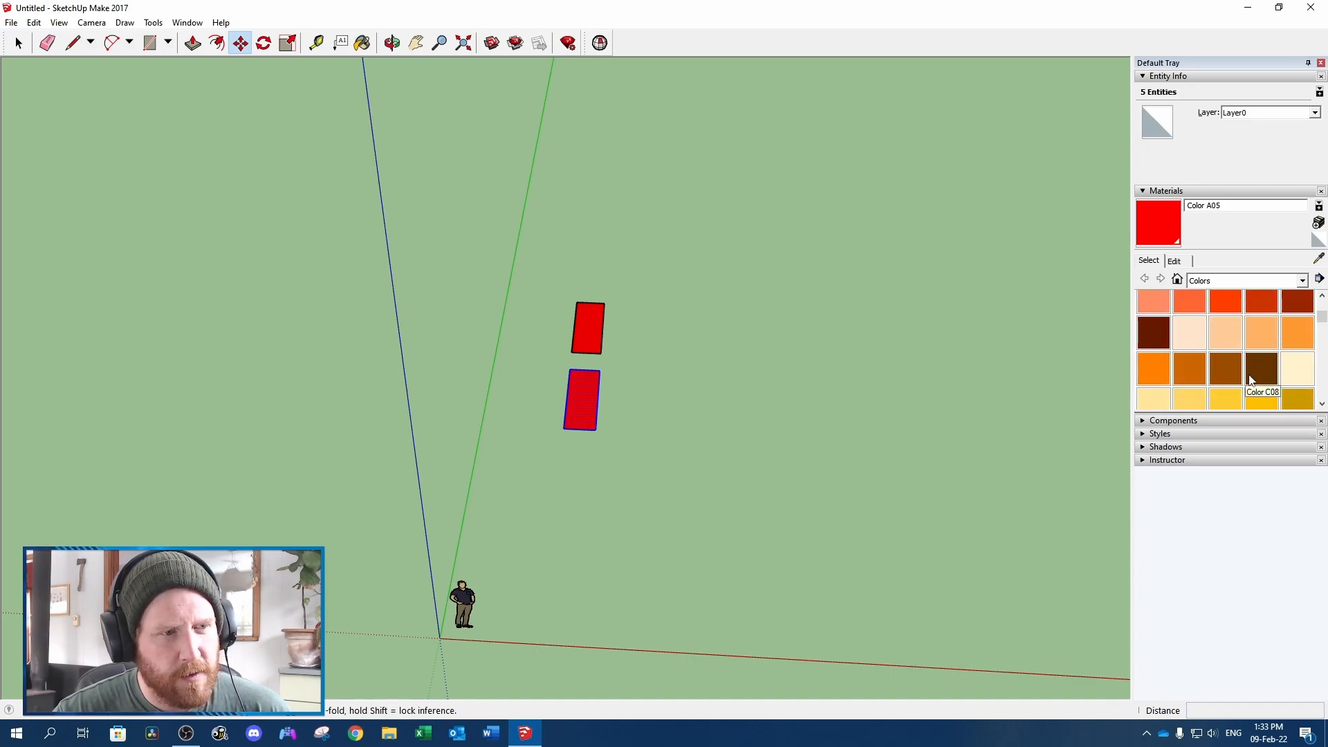
click(1225, 399)
click(583, 396)
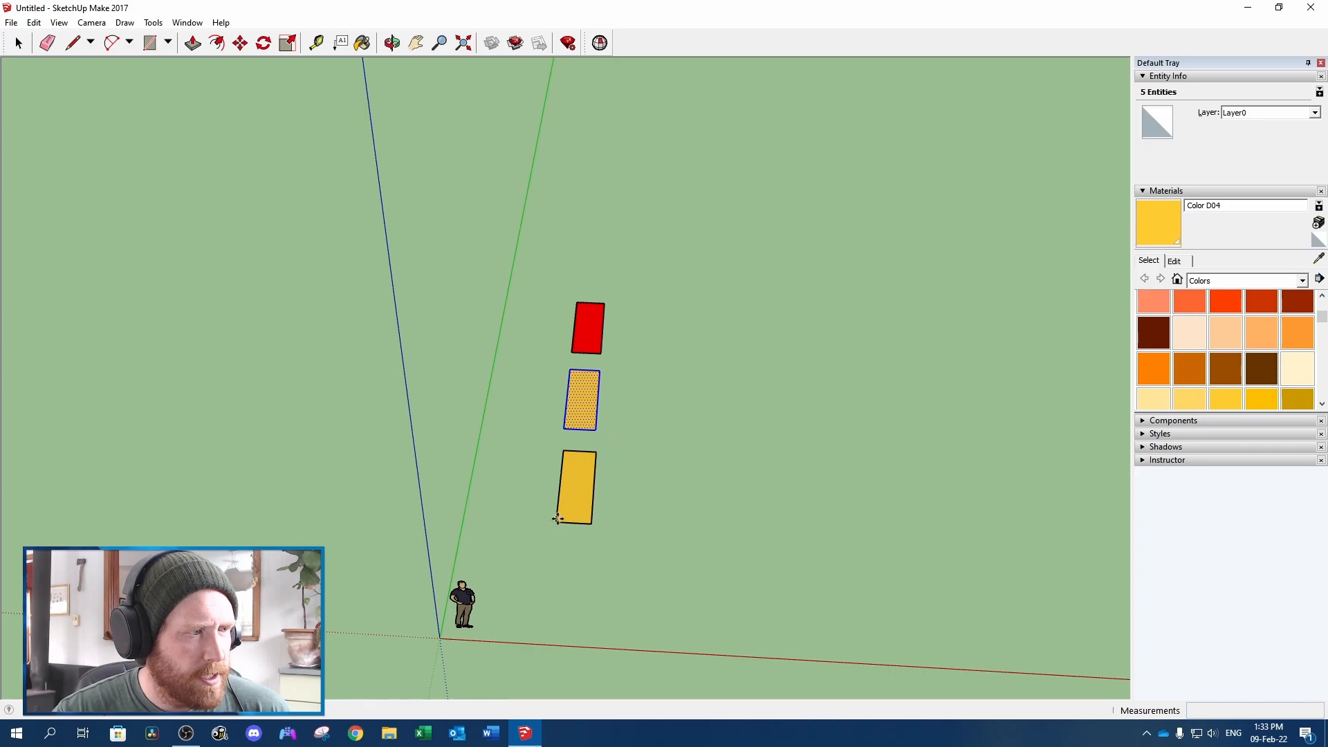
Place a copy of the yellow rectangle in line with the others, nearer the figure, and paint it brown with Color C07
click(558, 519)
scroll(1212, 375, down, 9)
scroll(1223, 376, down, 2)
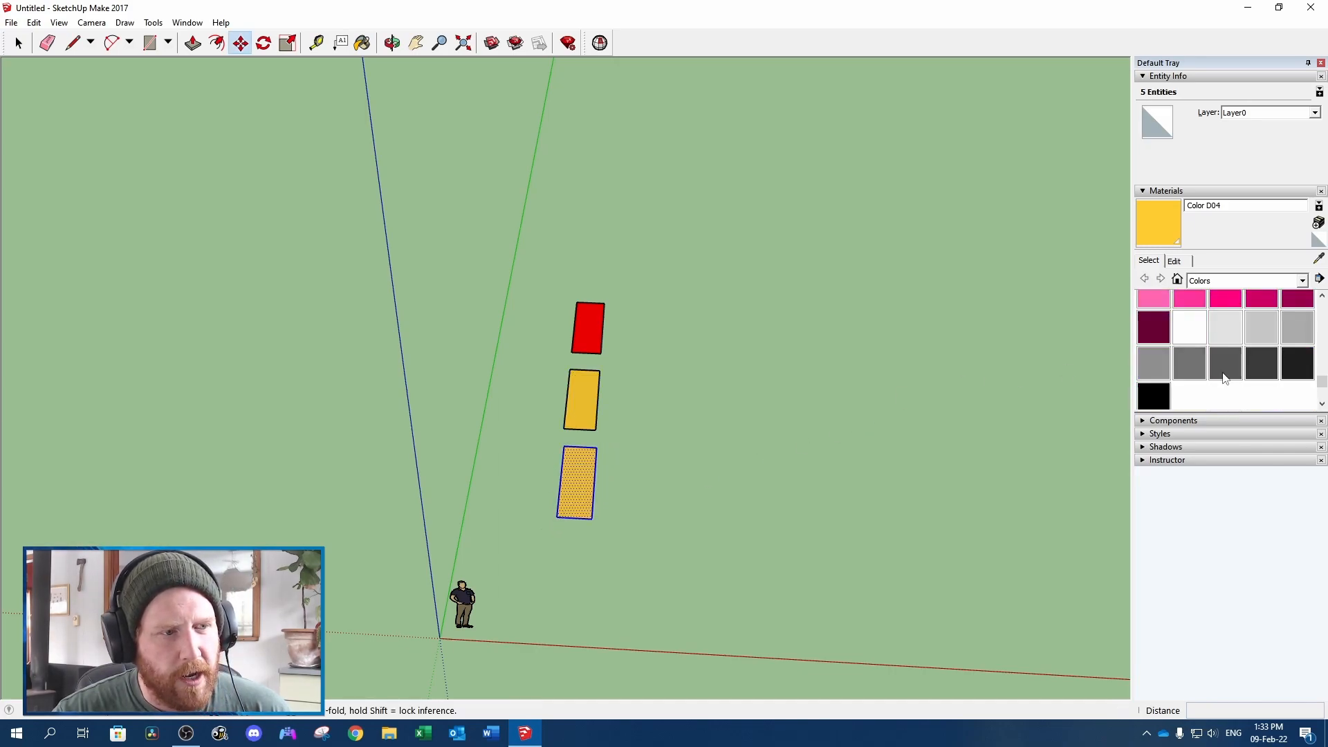
scroll(1223, 365, up, 8)
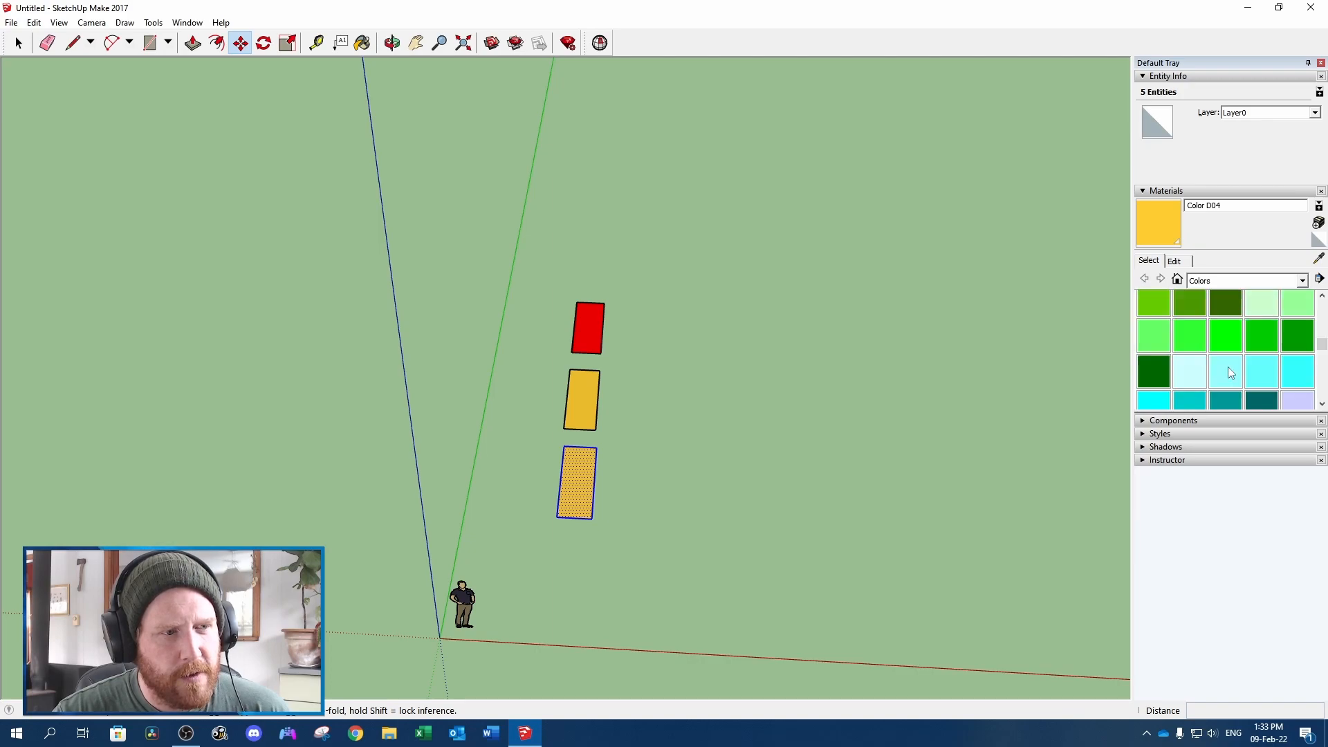
scroll(1229, 367, up, 3)
click(1226, 368)
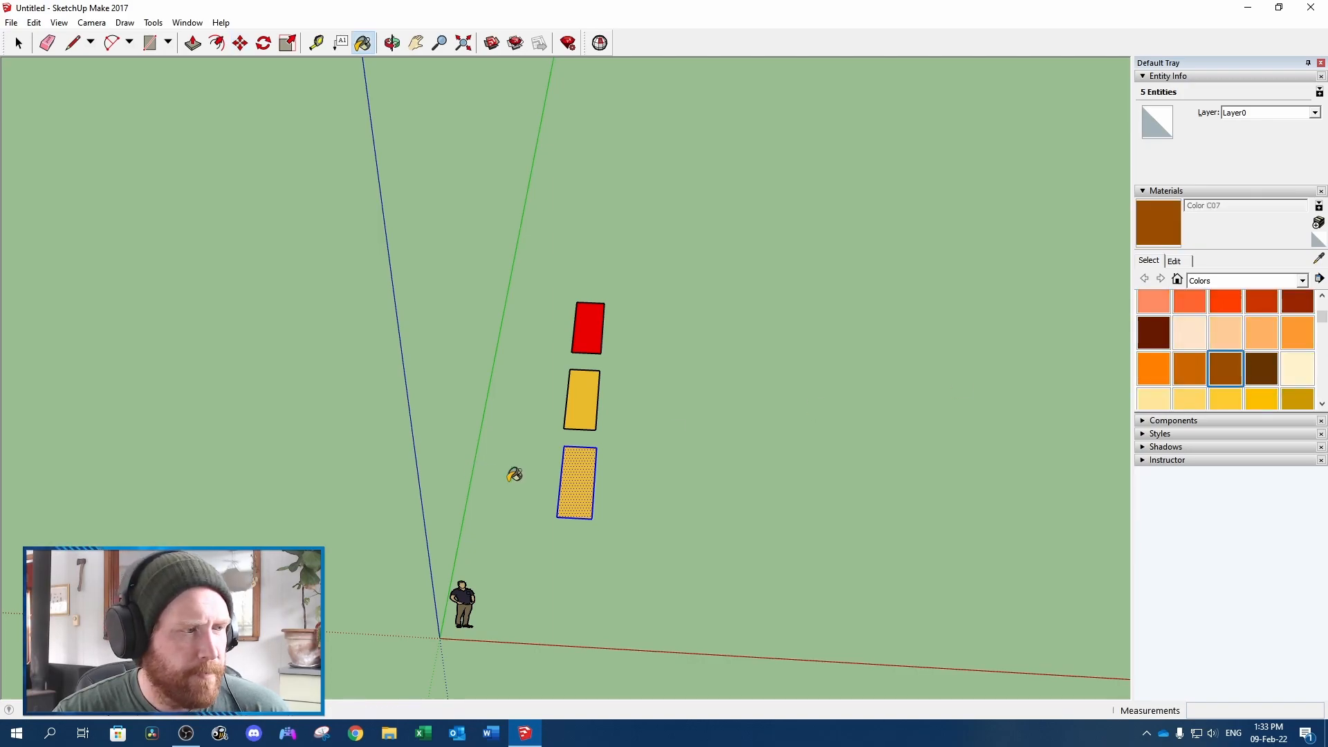
click(586, 481)
Place a copy of the brown rectangle as the fourth swatch in the row and paint it white with Color M00
key(ctrl+c)
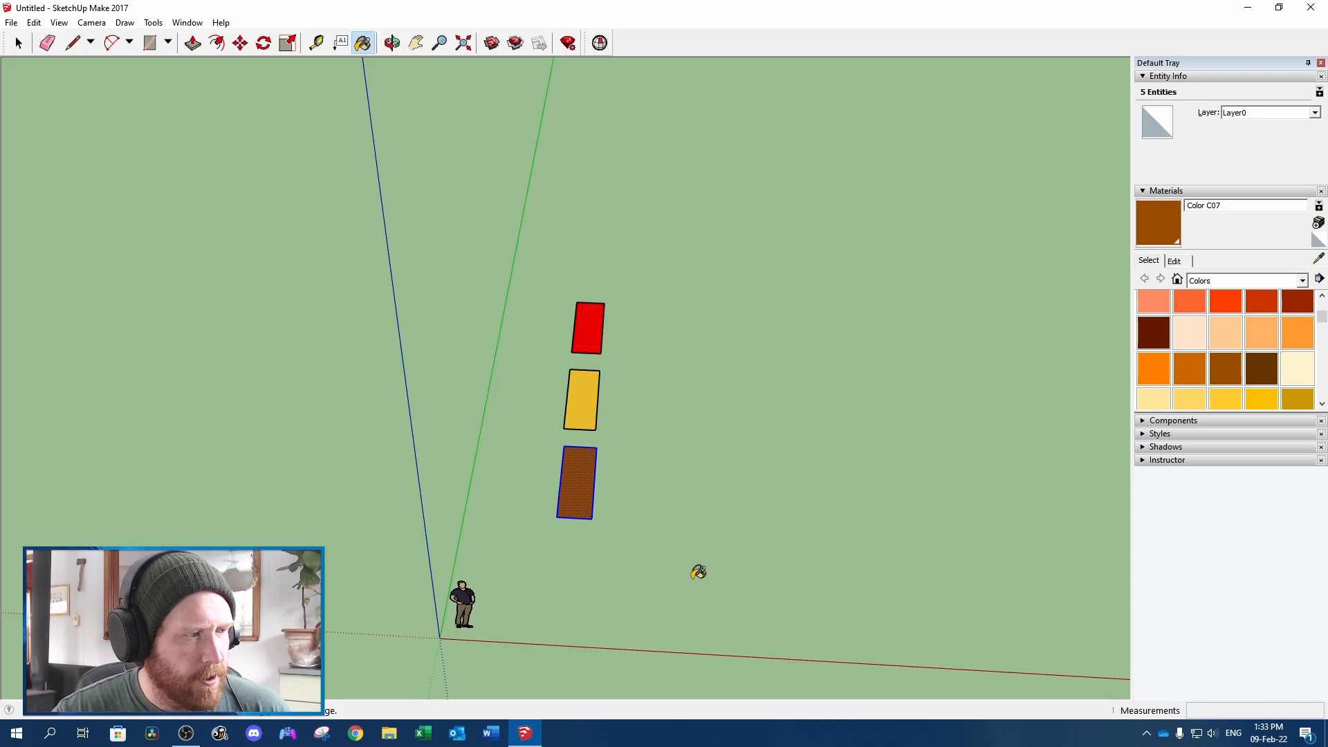
key(ctrl+v)
click(545, 623)
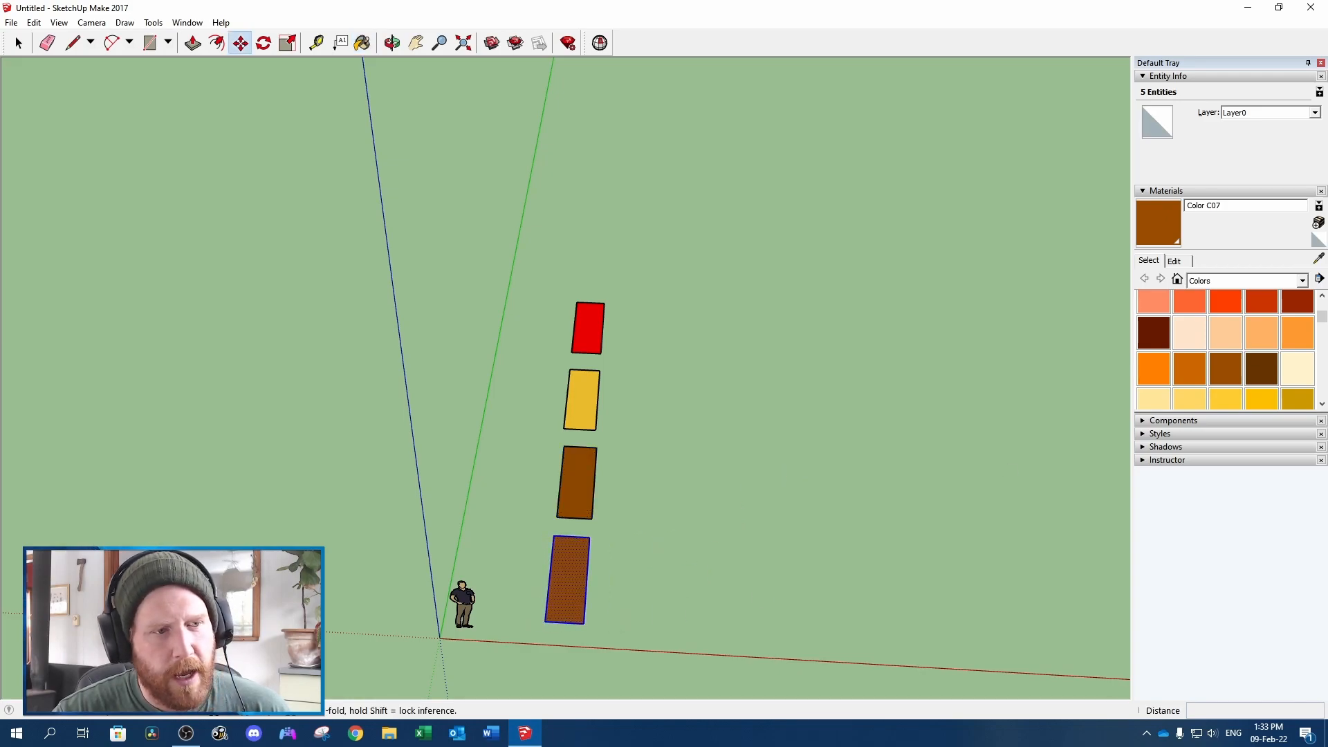
scroll(1215, 333, down, 5)
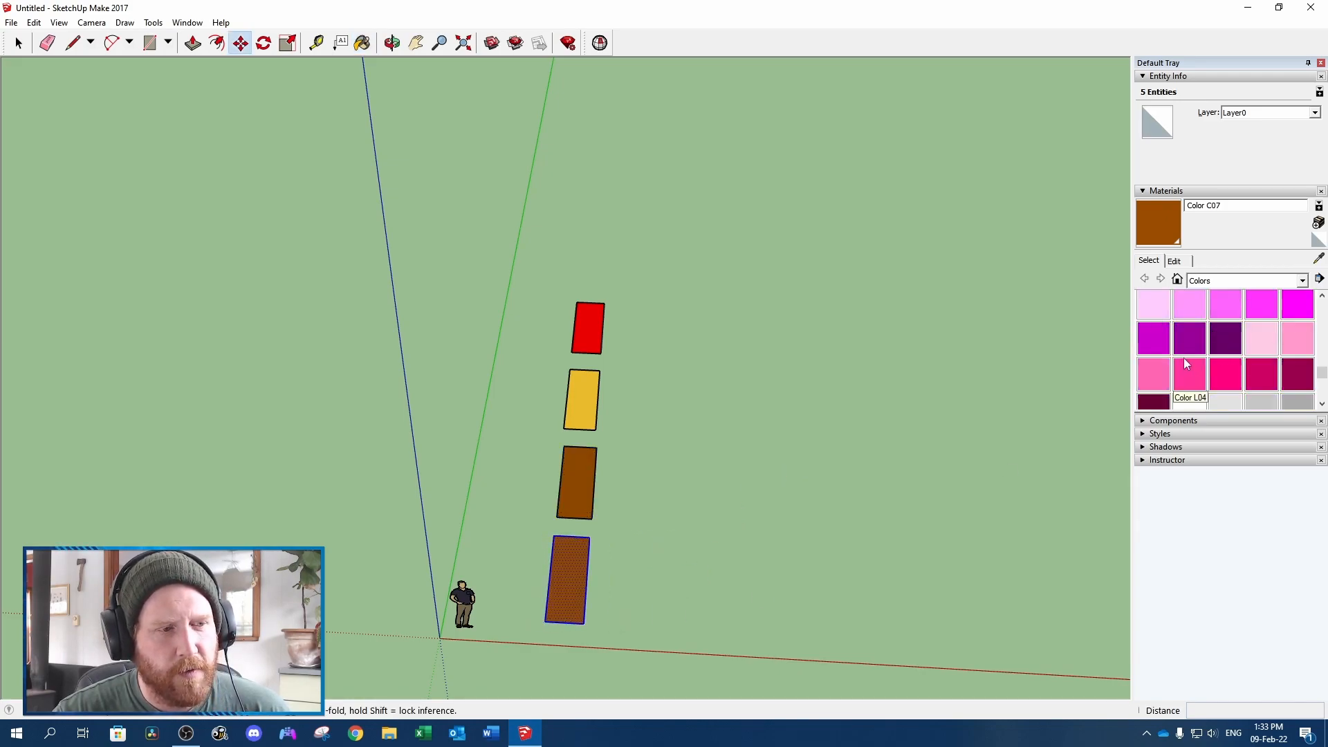
scroll(1187, 362, down, 2)
click(1191, 330)
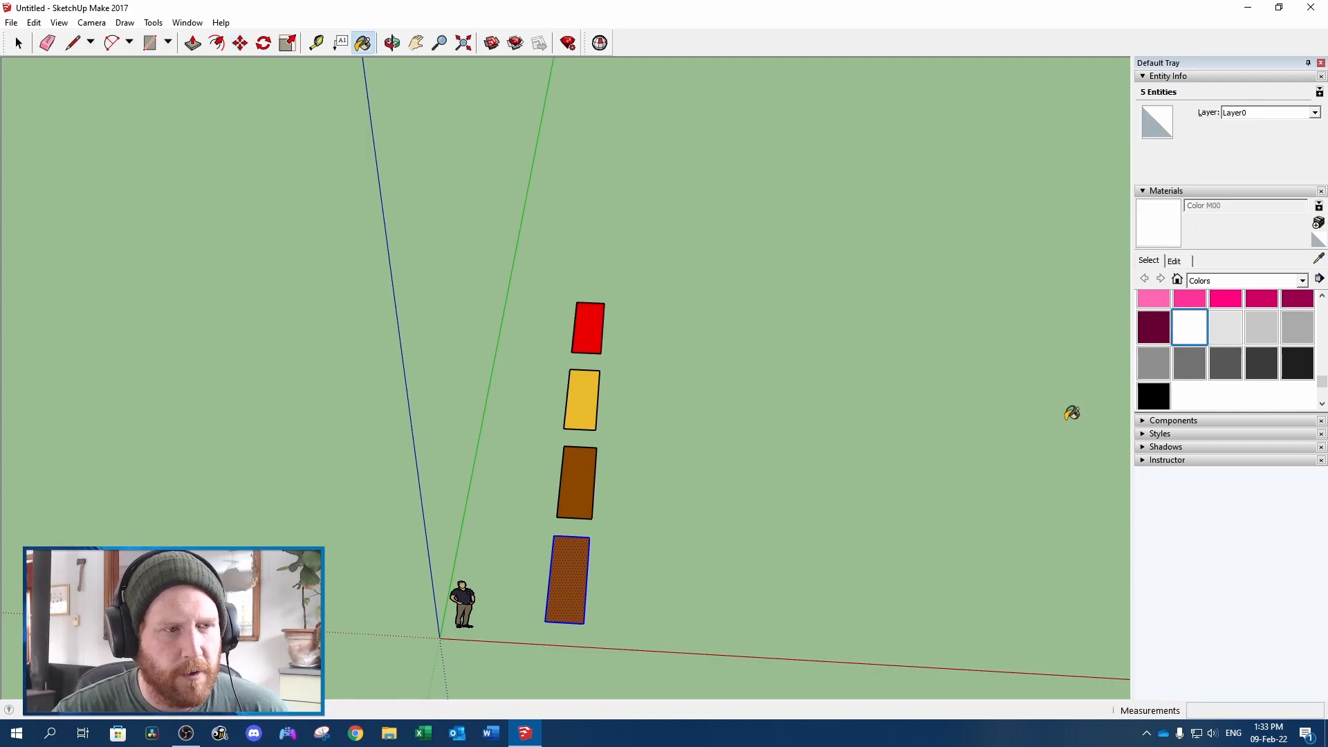
click(574, 571)
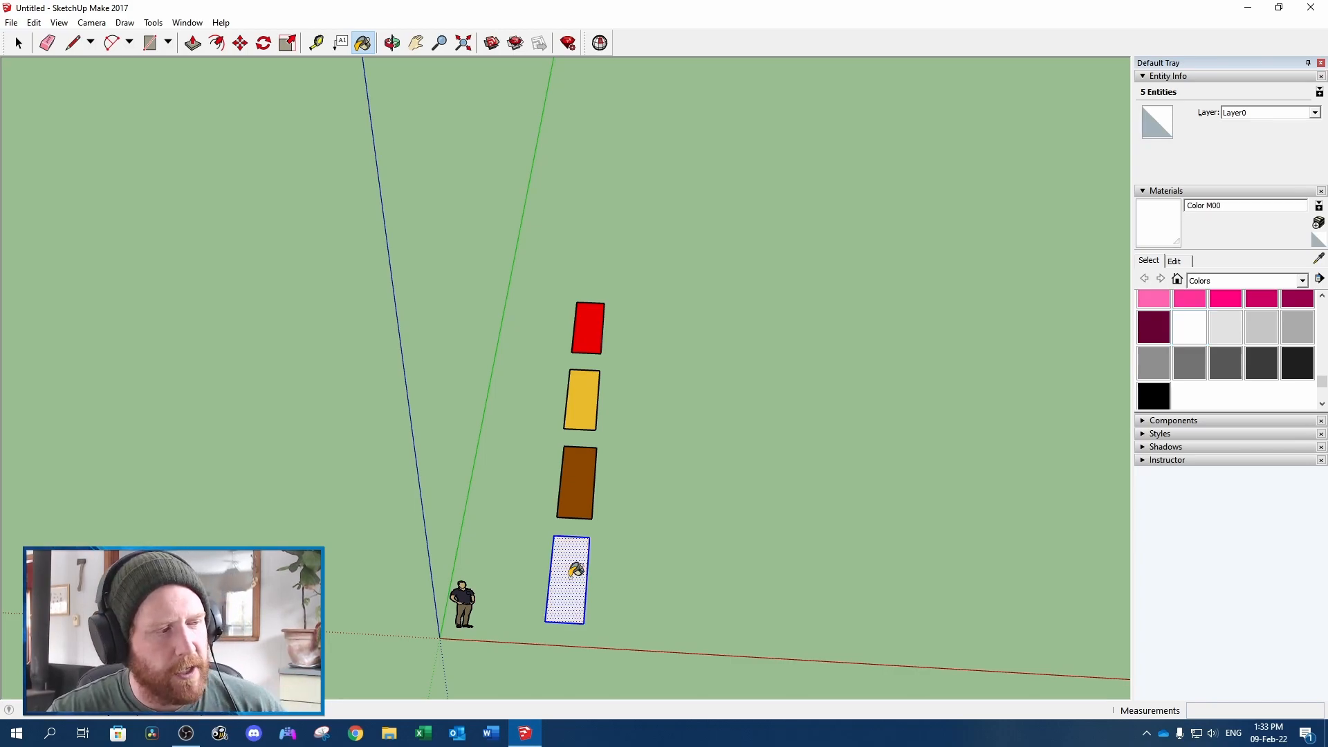
key(space)
click(667, 577)
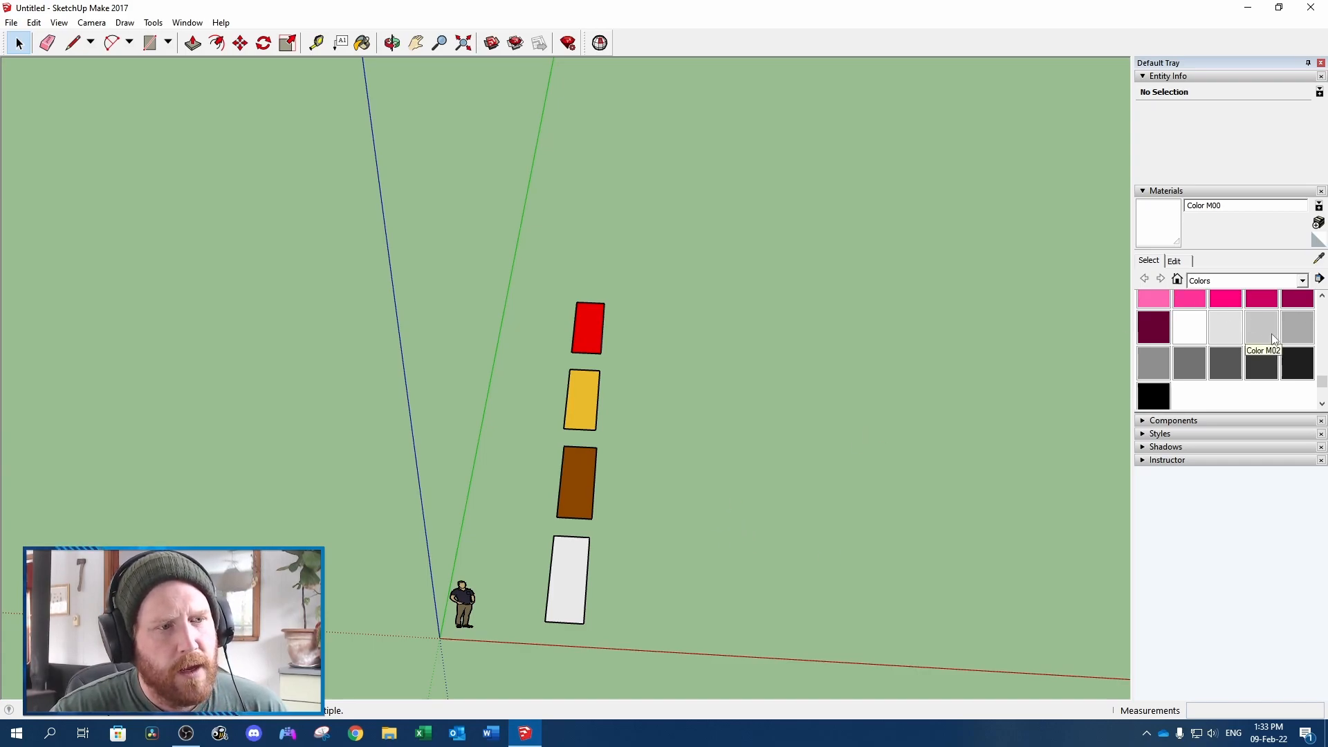
Attach a leader text label reading "Brick" beside the red swatch
scroll(1244, 365, up, 2)
scroll(1245, 365, up, 3)
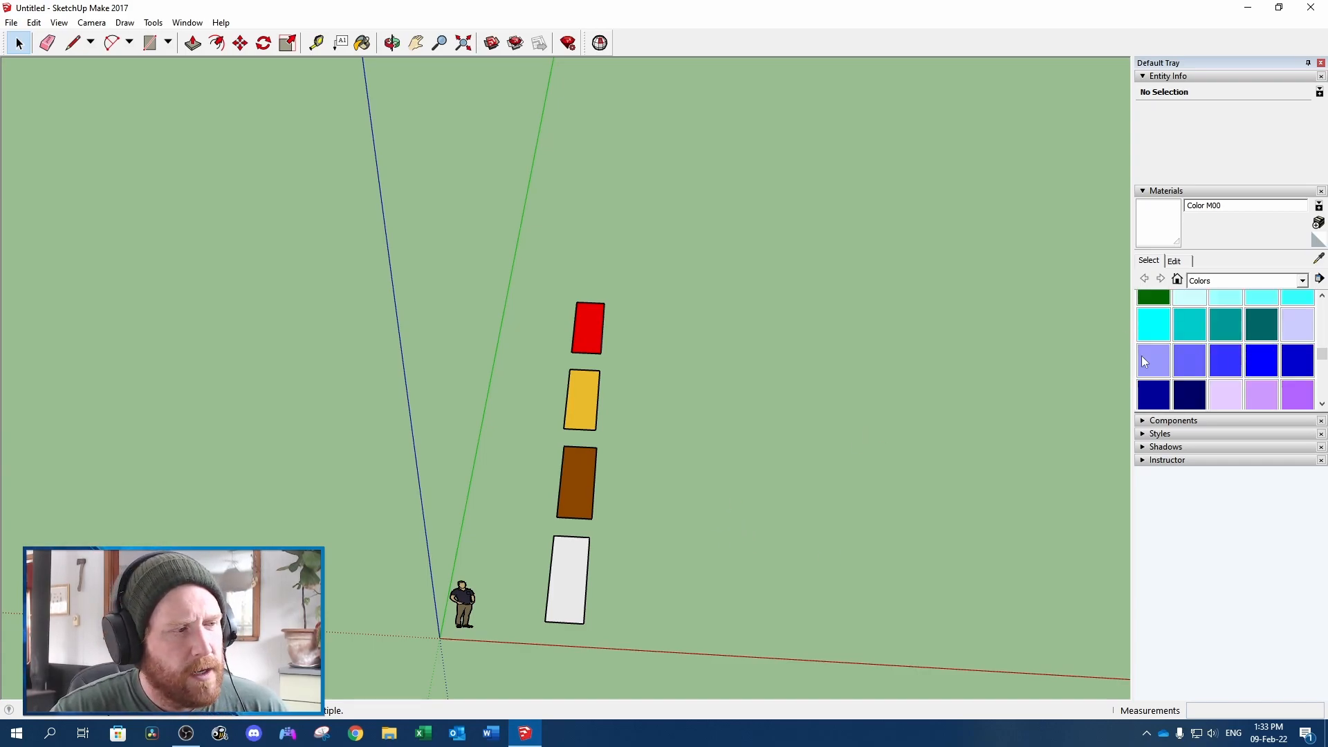
scroll(1228, 318, up, 5)
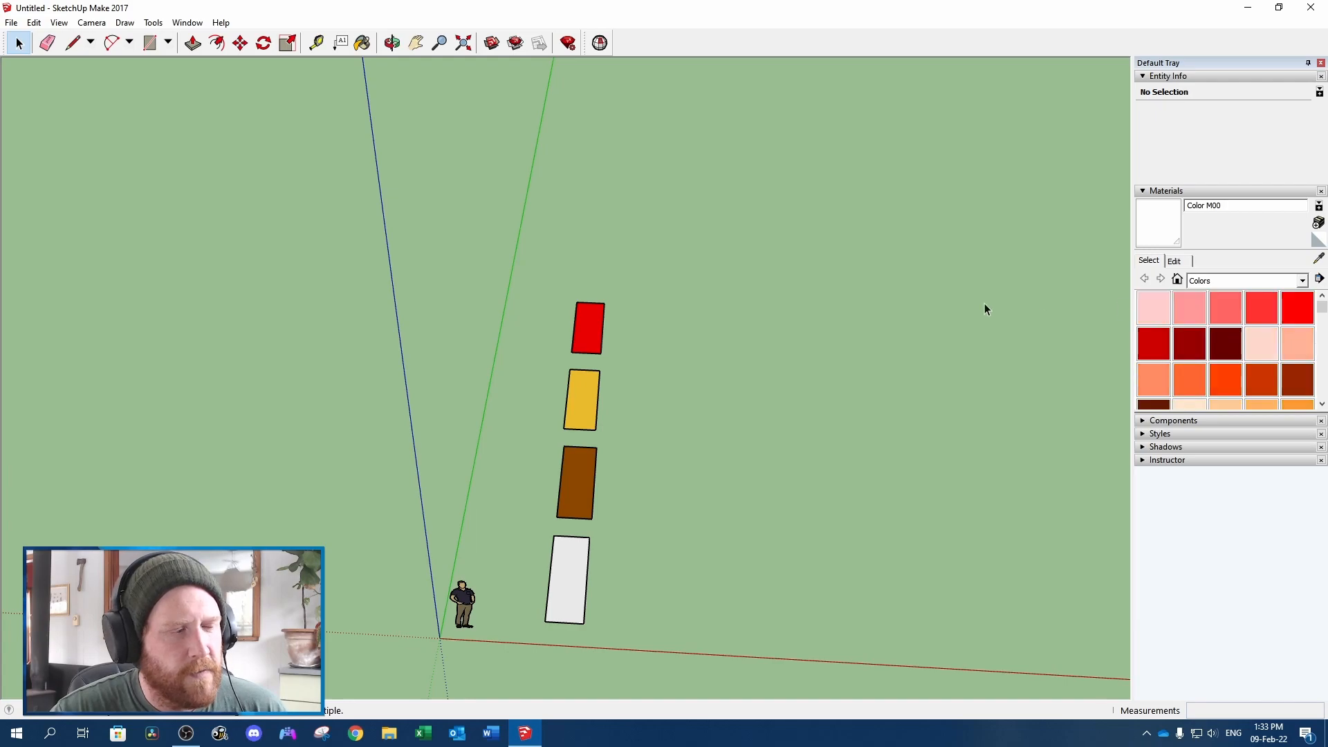
click(340, 44)
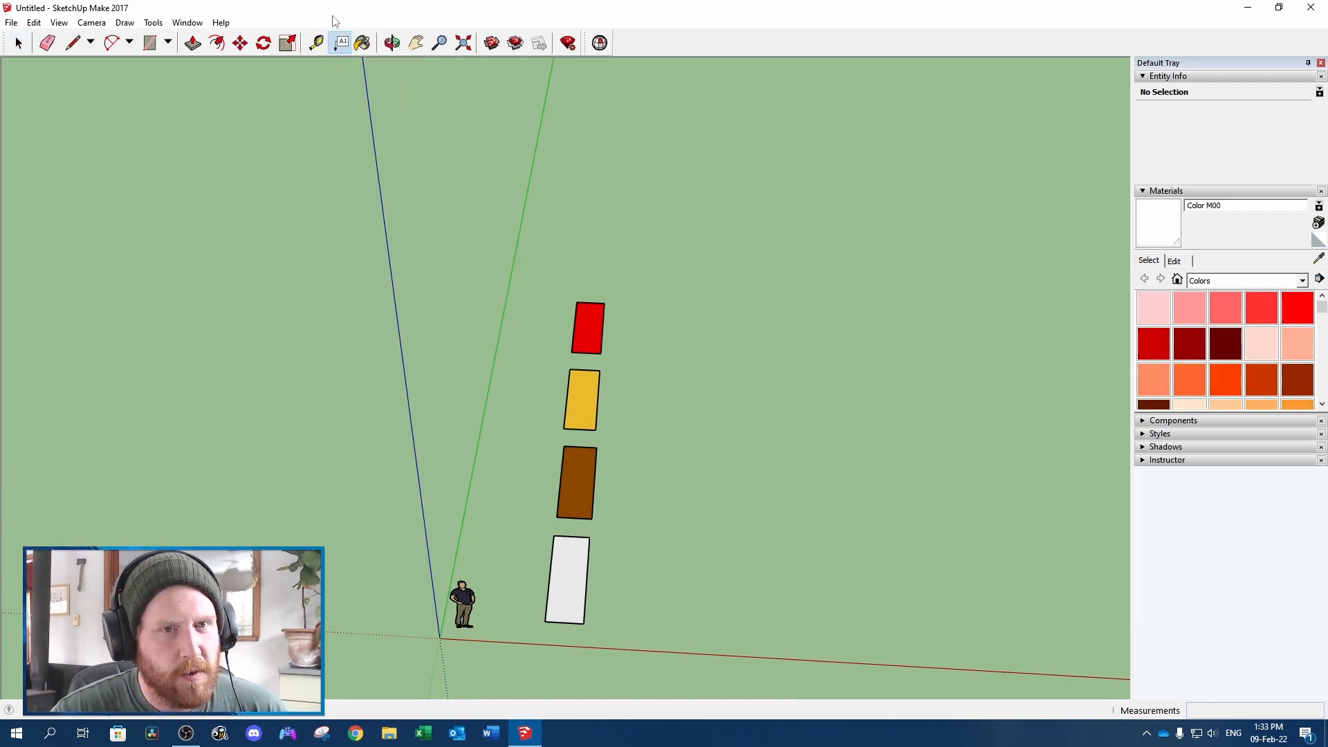
scroll(581, 318, up, 2)
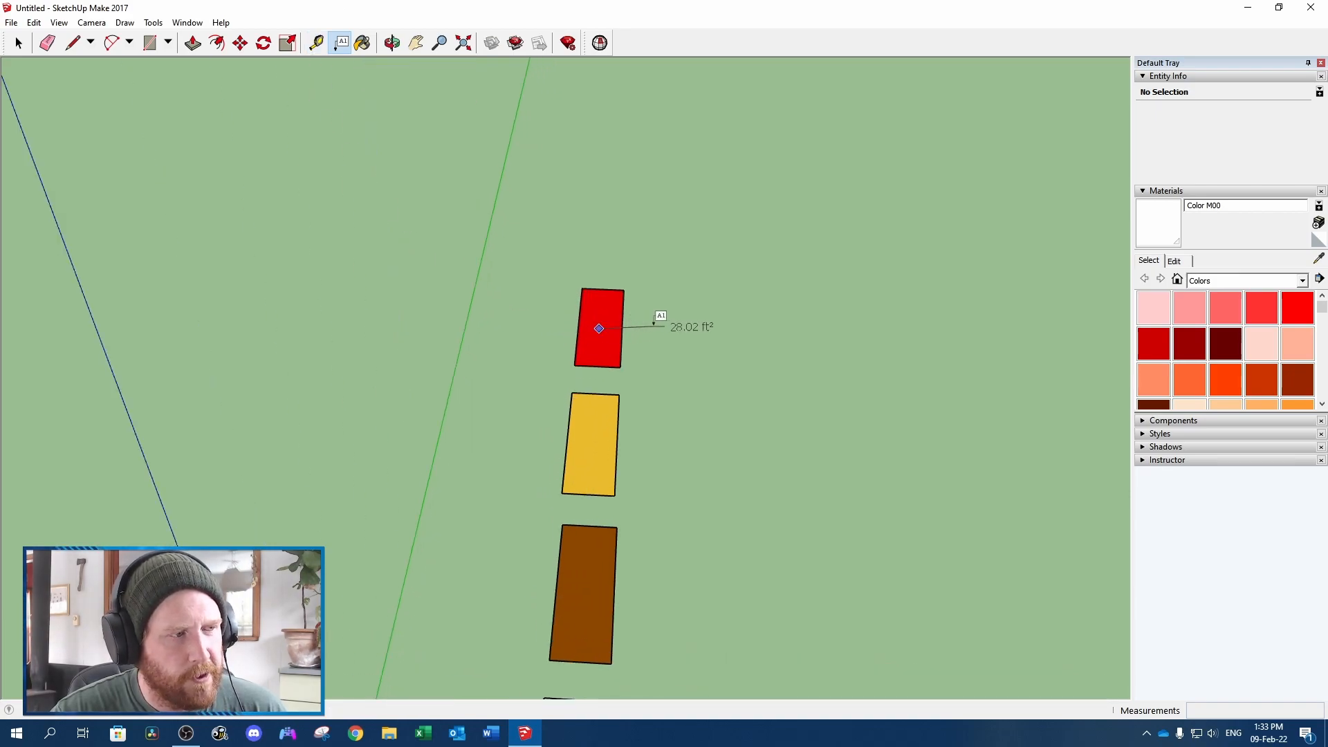
click(665, 325)
text(Brick)
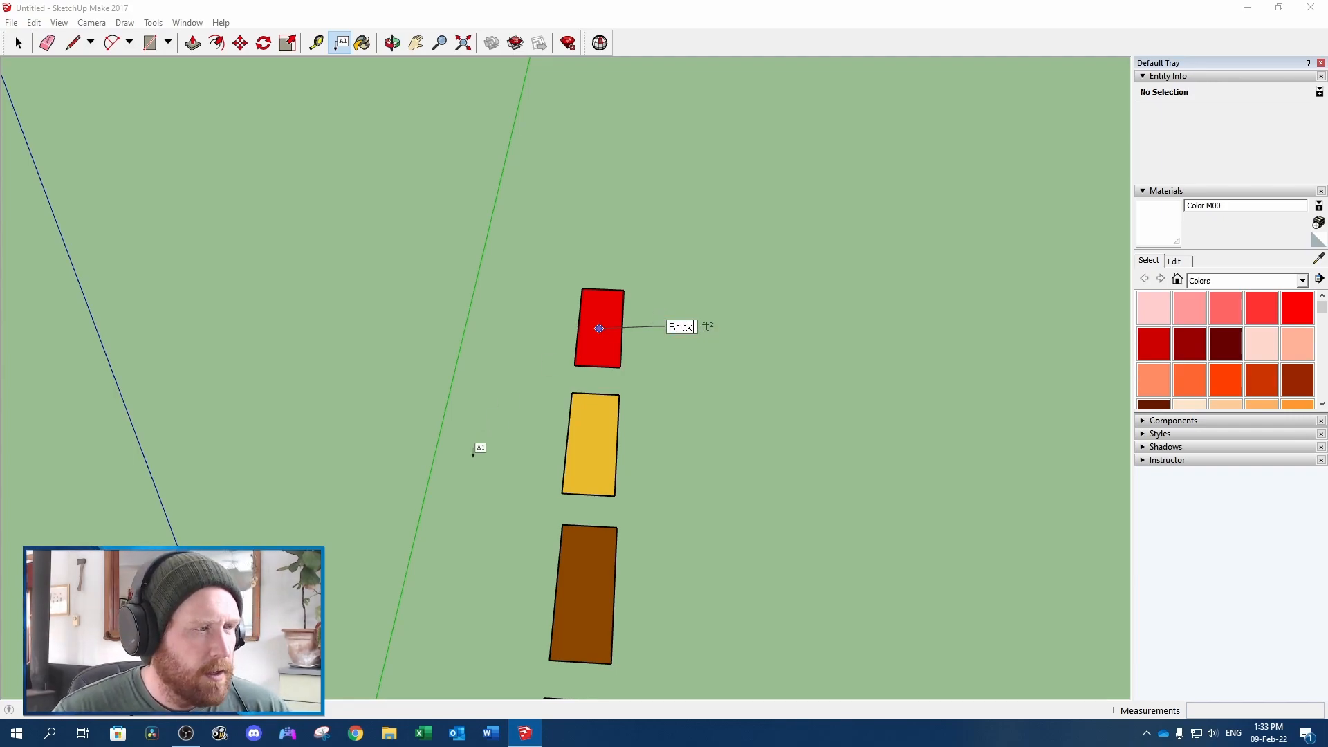
click(591, 447)
Add leader text labels reading "Wood" beside the yellow swatch and "below grade" beside the brown swatch
click(591, 447)
click(652, 436)
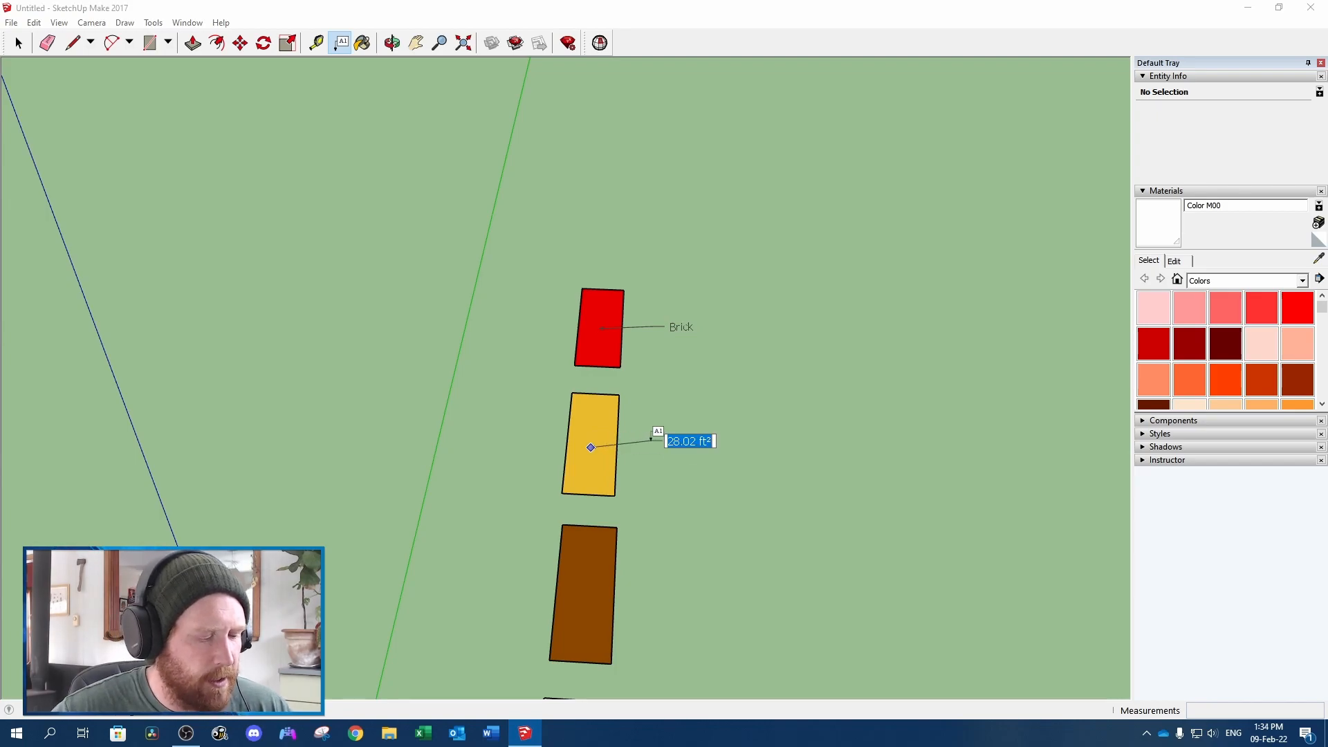
text(Wood)
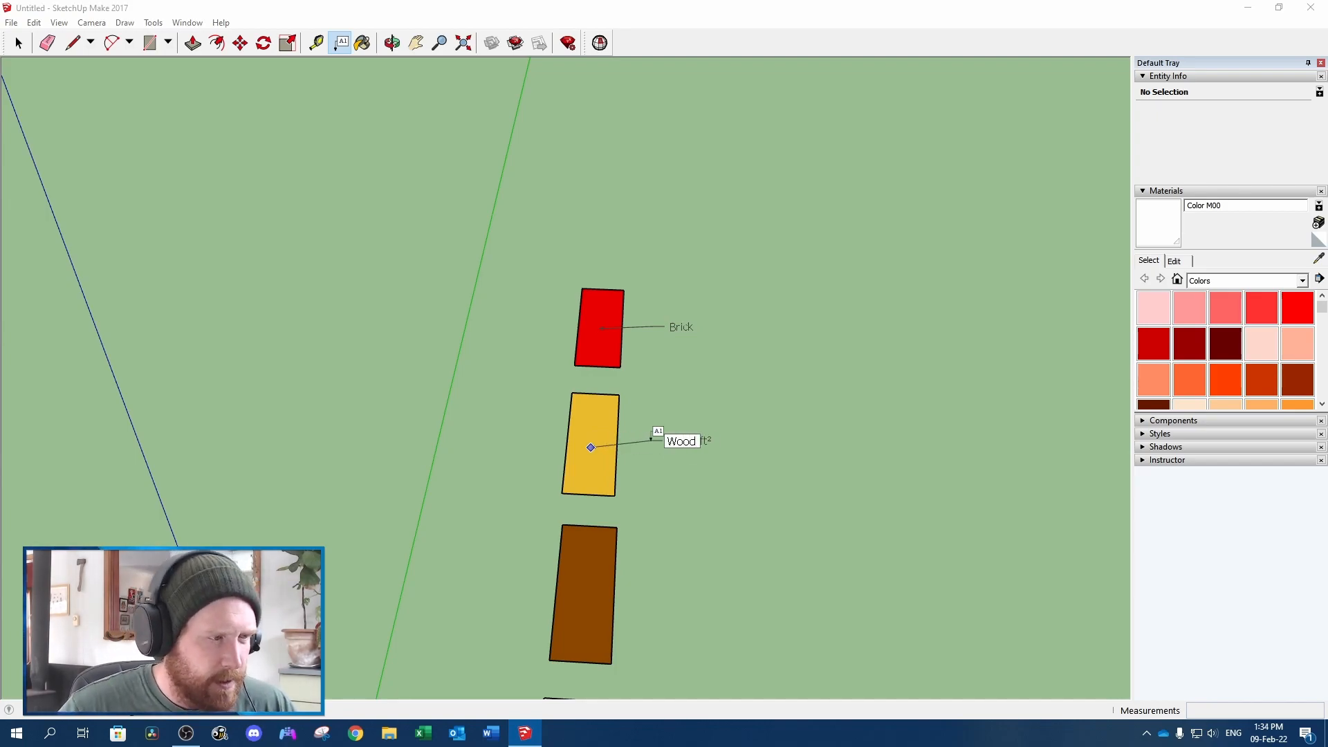
click(584, 592)
click(652, 574)
text(below grade)
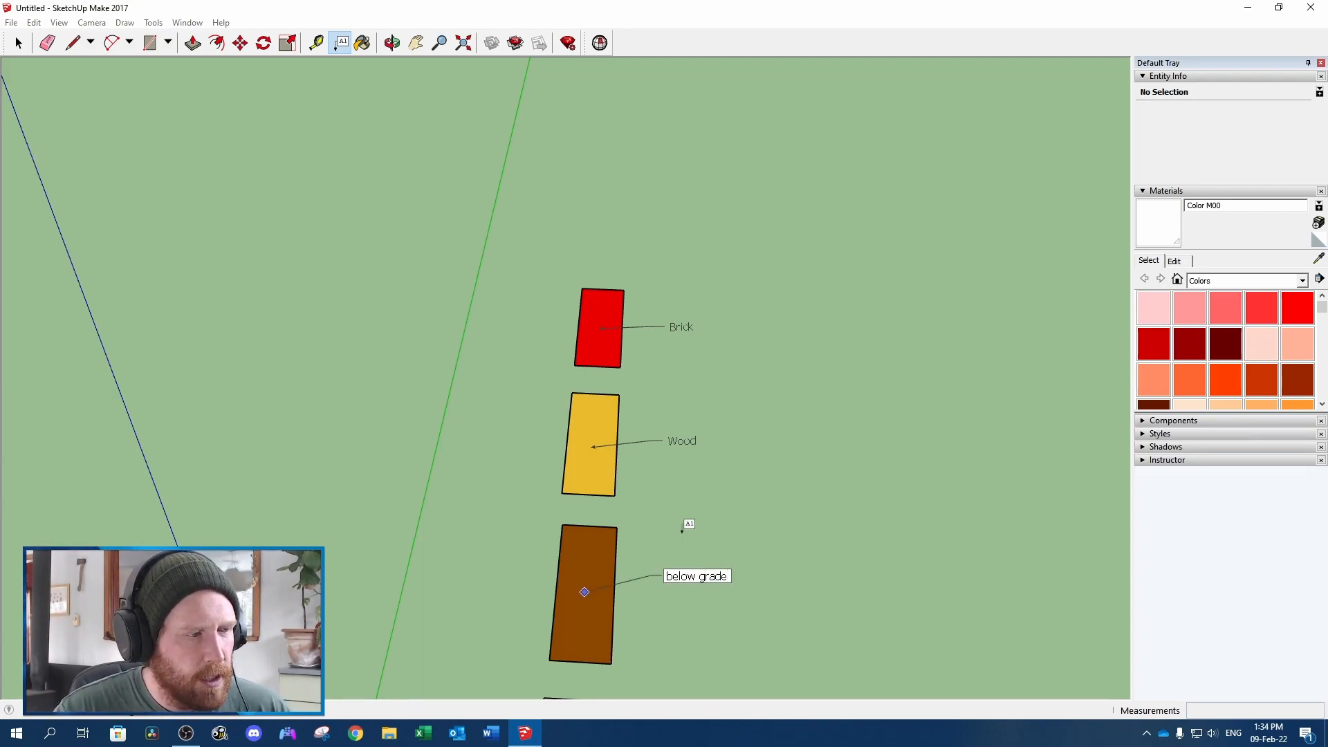
click(682, 533)
key(space)
scroll(682, 534, down, 2)
scroll(770, 534, down, 2)
shift+middle_drag(790, 532, 683, 389)
click(76, 42)
click(526, 217)
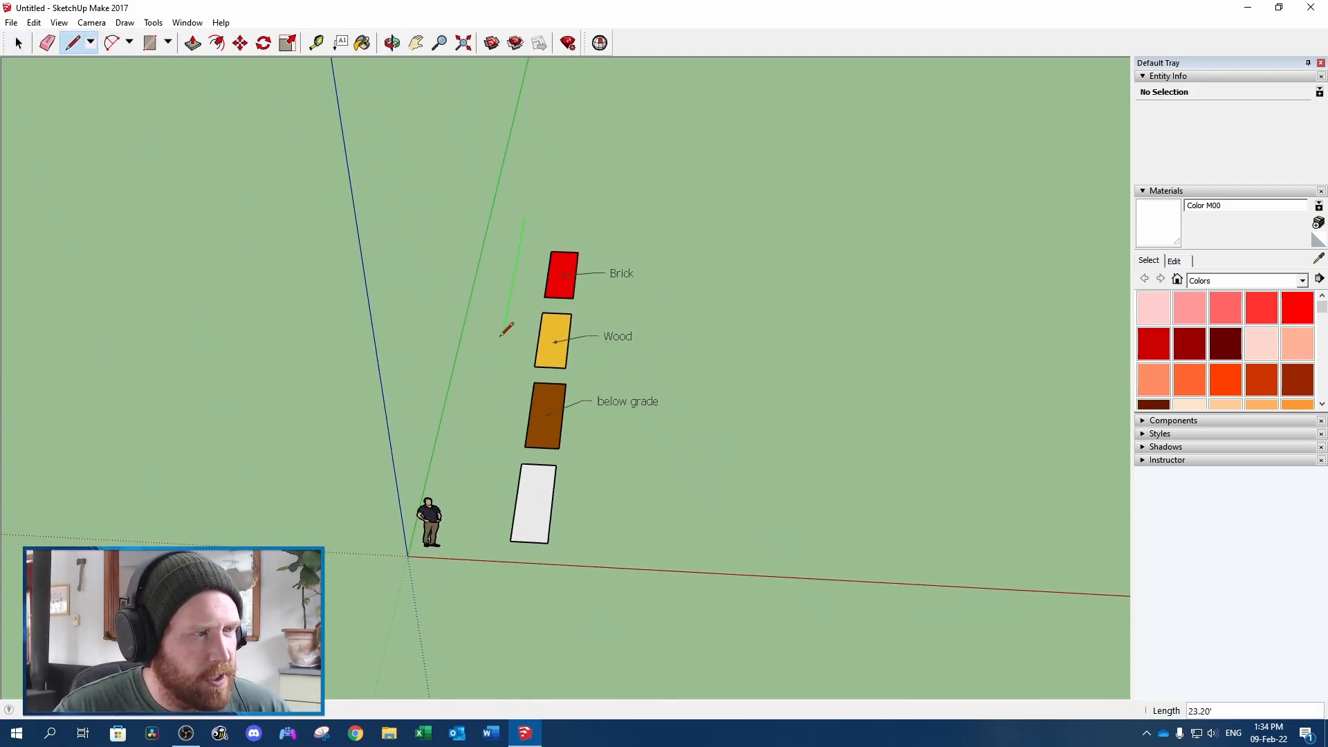
click(462, 596)
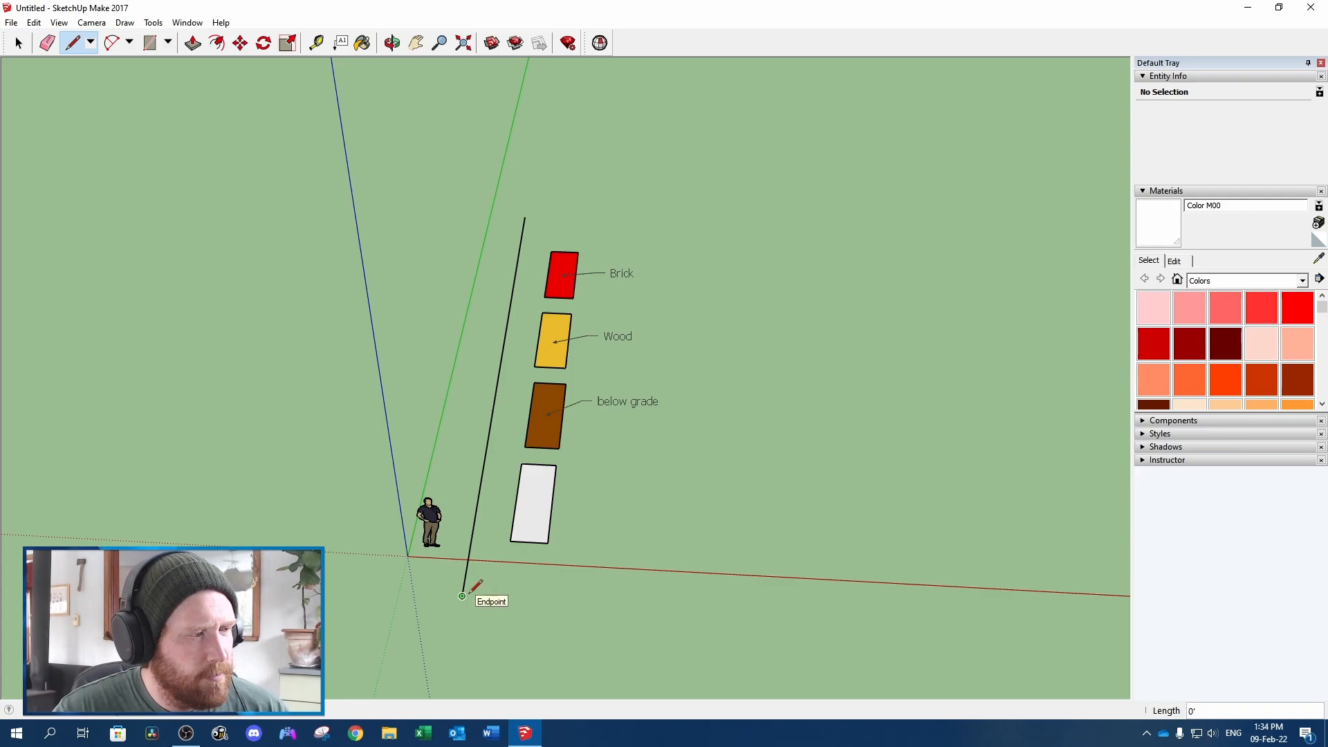
key(ctrl+z)
Outline the row of four swatches with a closed rectangular border of lines, about 16.11' wide and 57.73' long
click(515, 216)
click(437, 599)
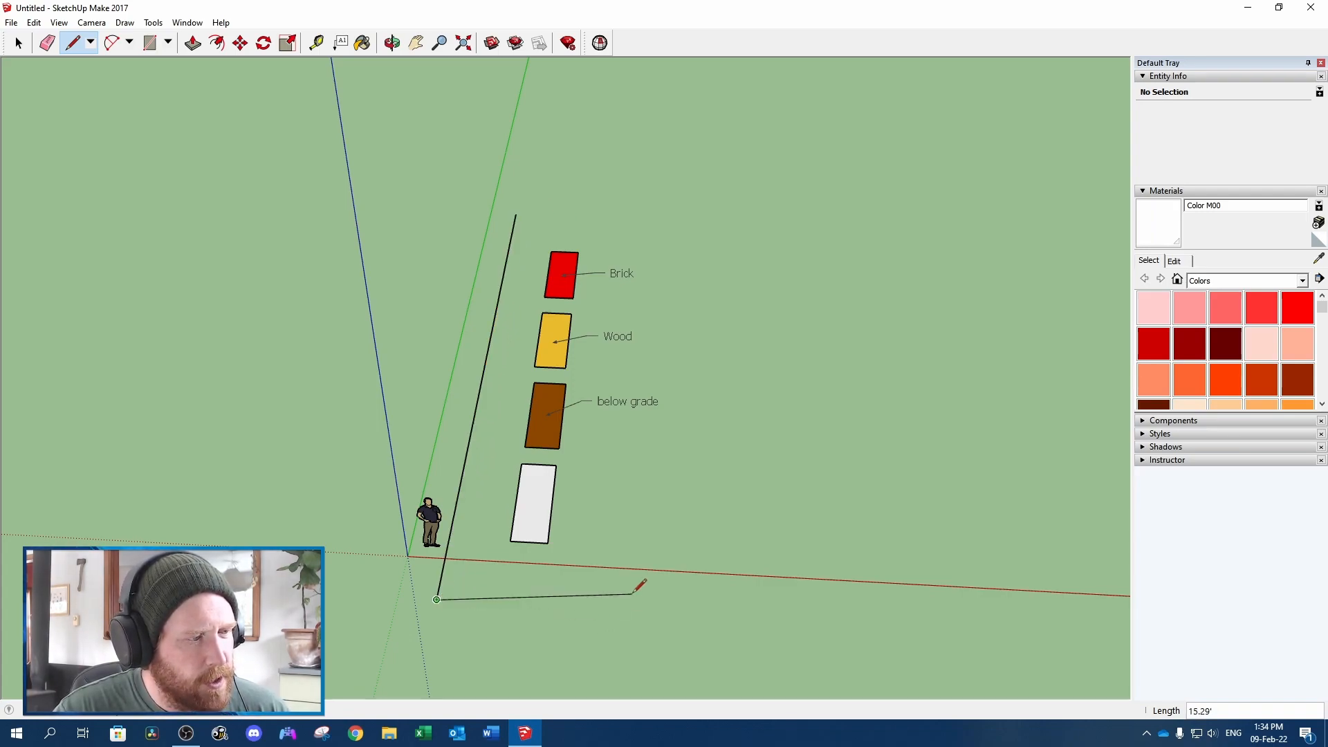
click(643, 611)
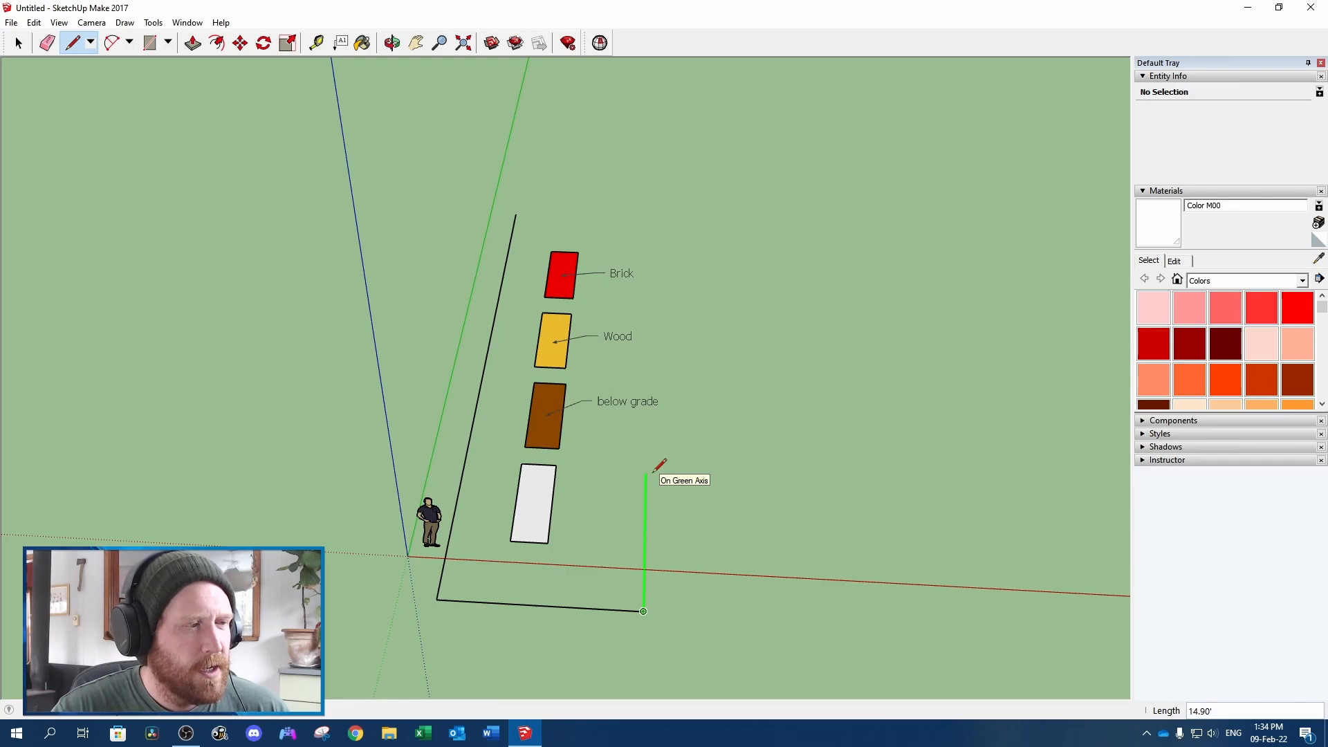
click(516, 213)
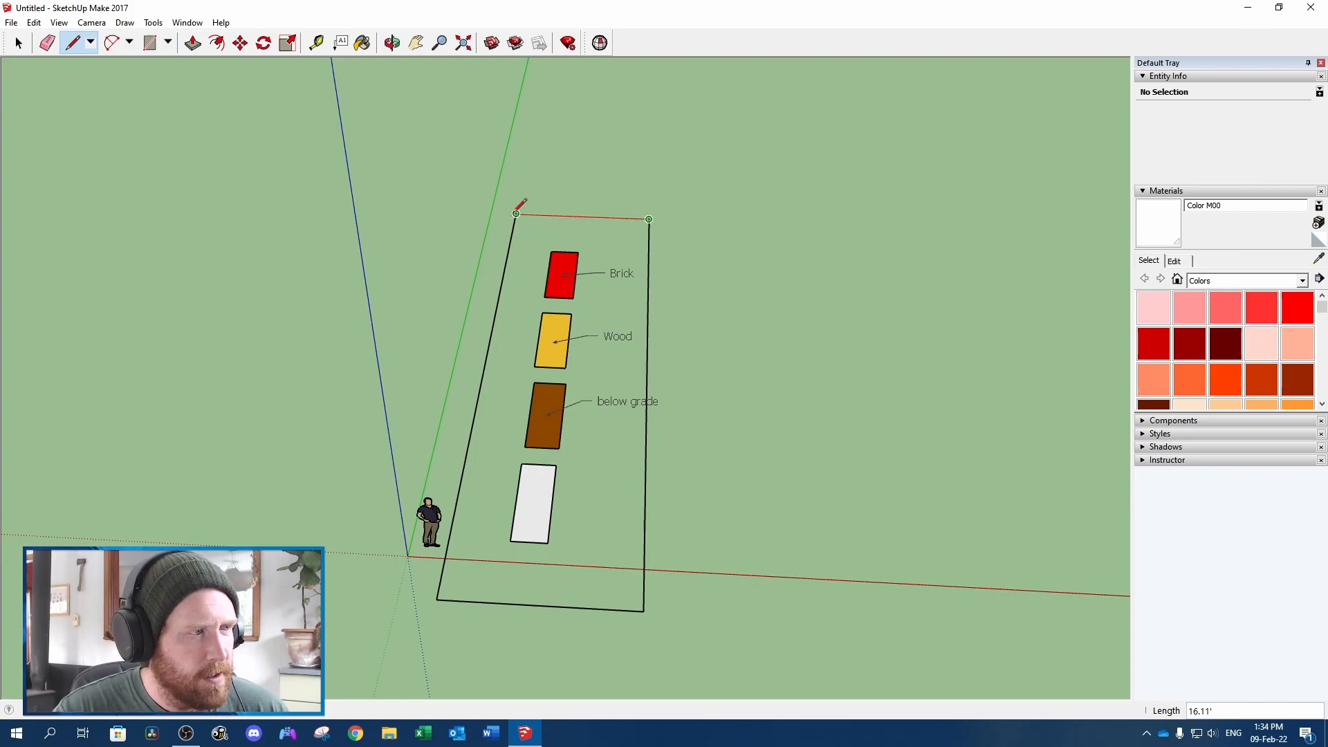
click(516, 214)
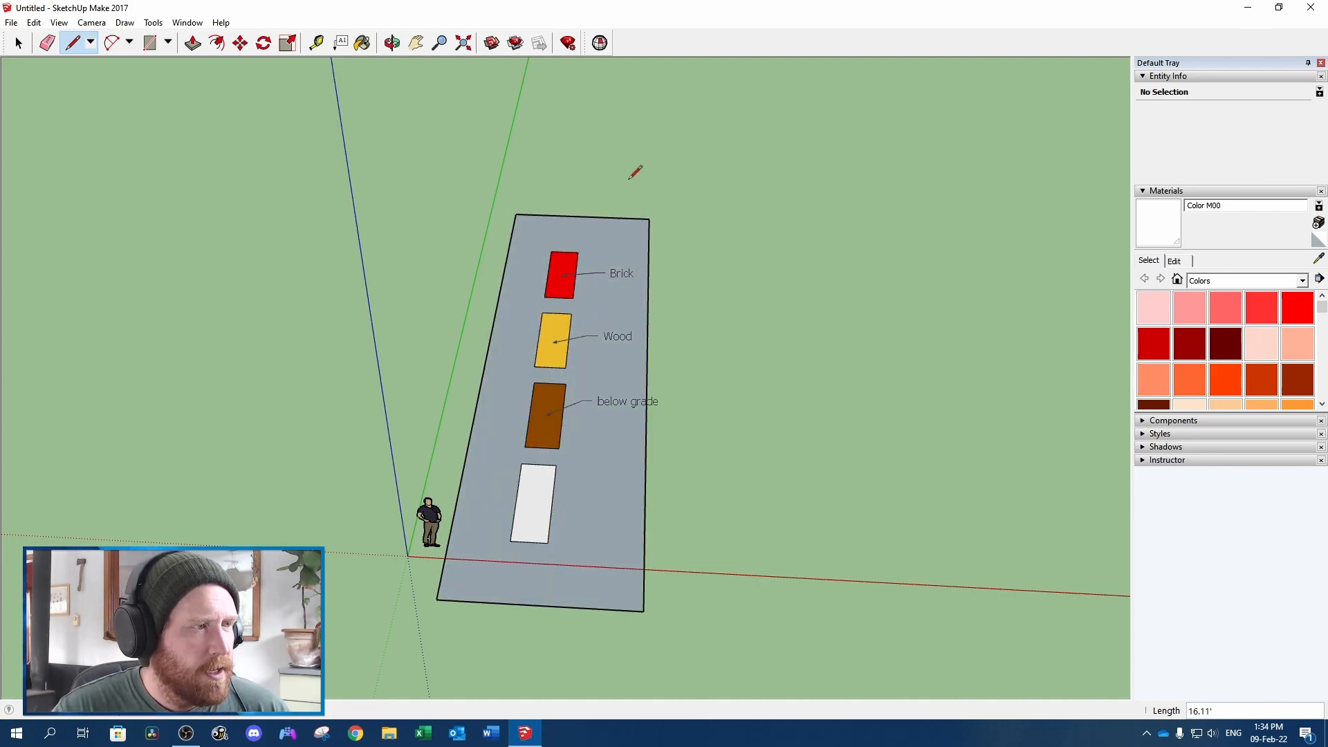
Create 3D text reading "Colour Legend" and place it on the ground just beyond the border's far end
click(154, 23)
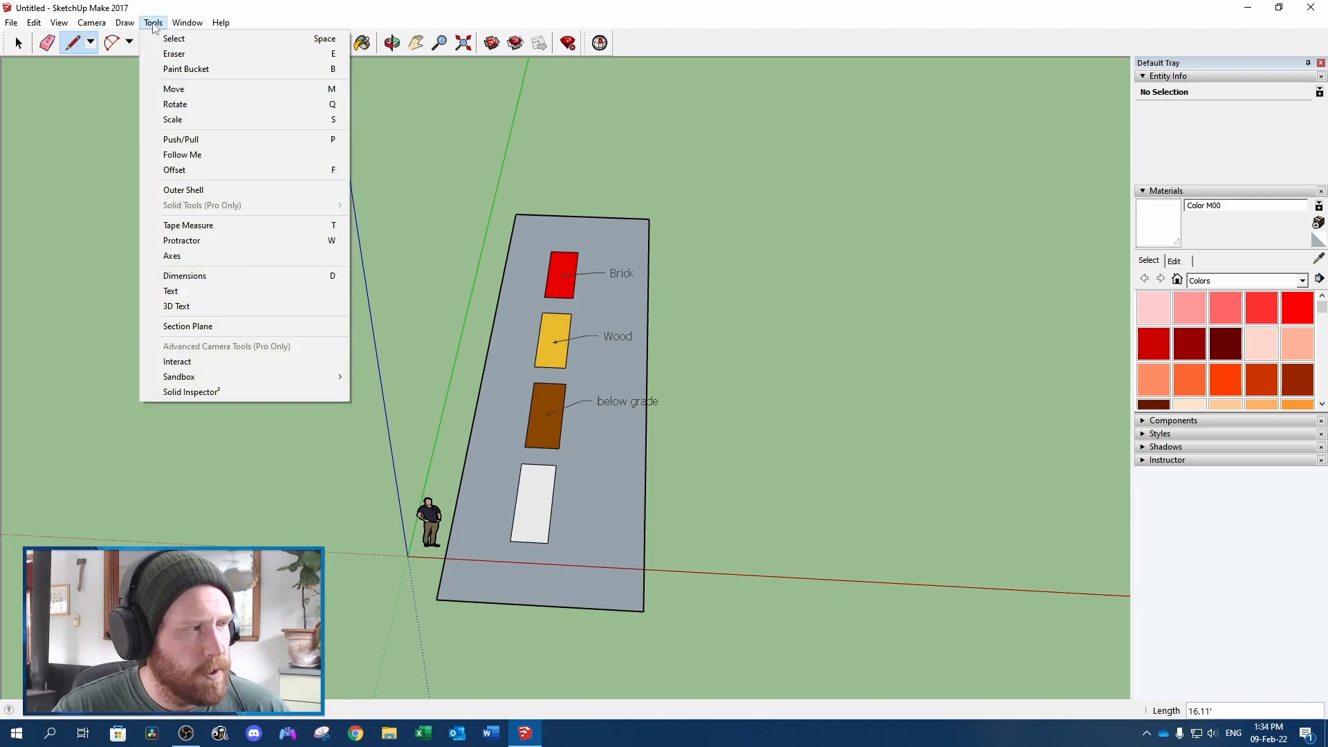
click(201, 306)
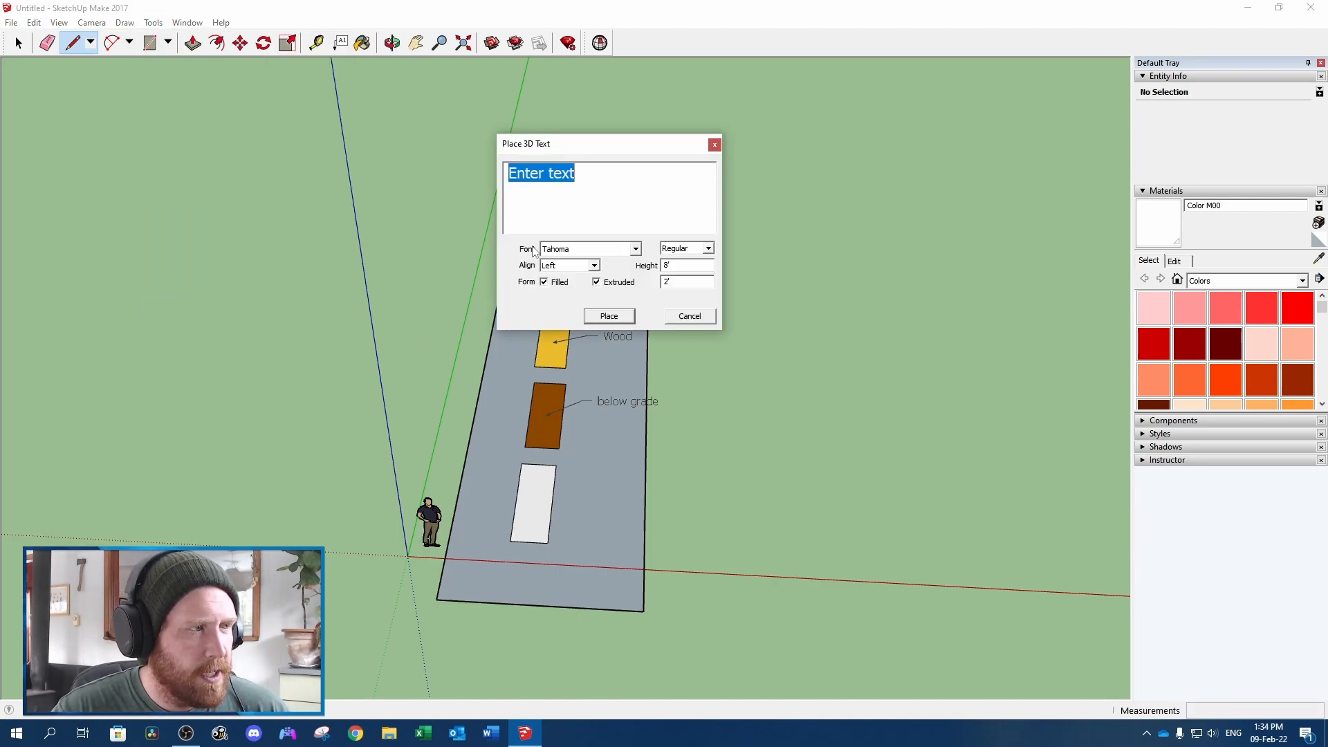
text(Colour Legend)
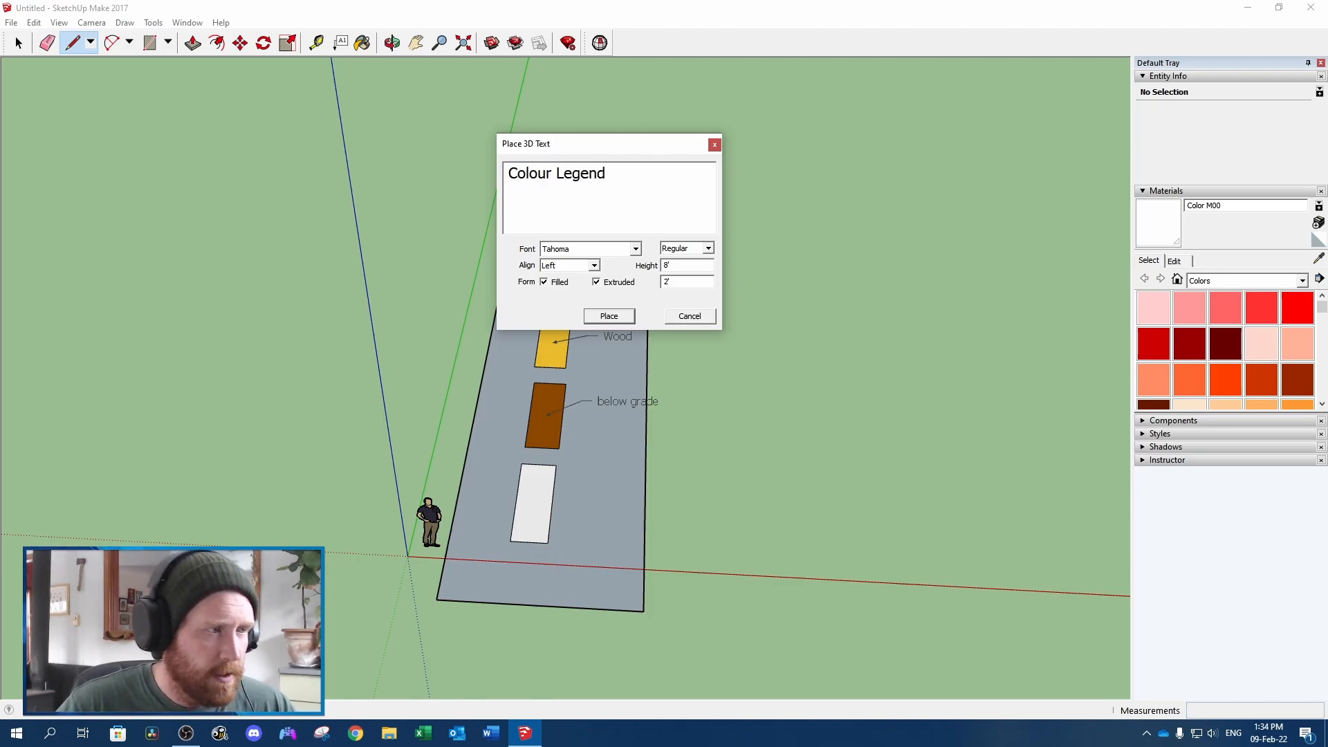
click(609, 316)
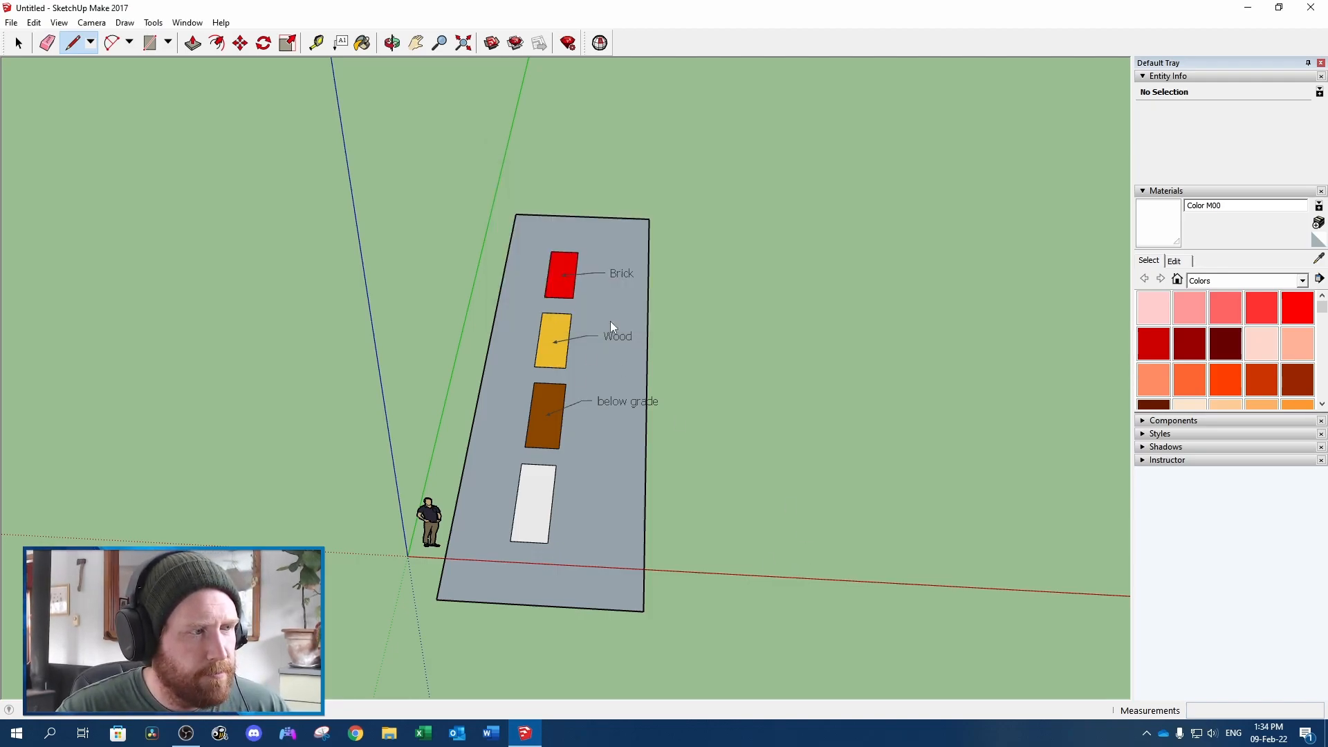
click(396, 187)
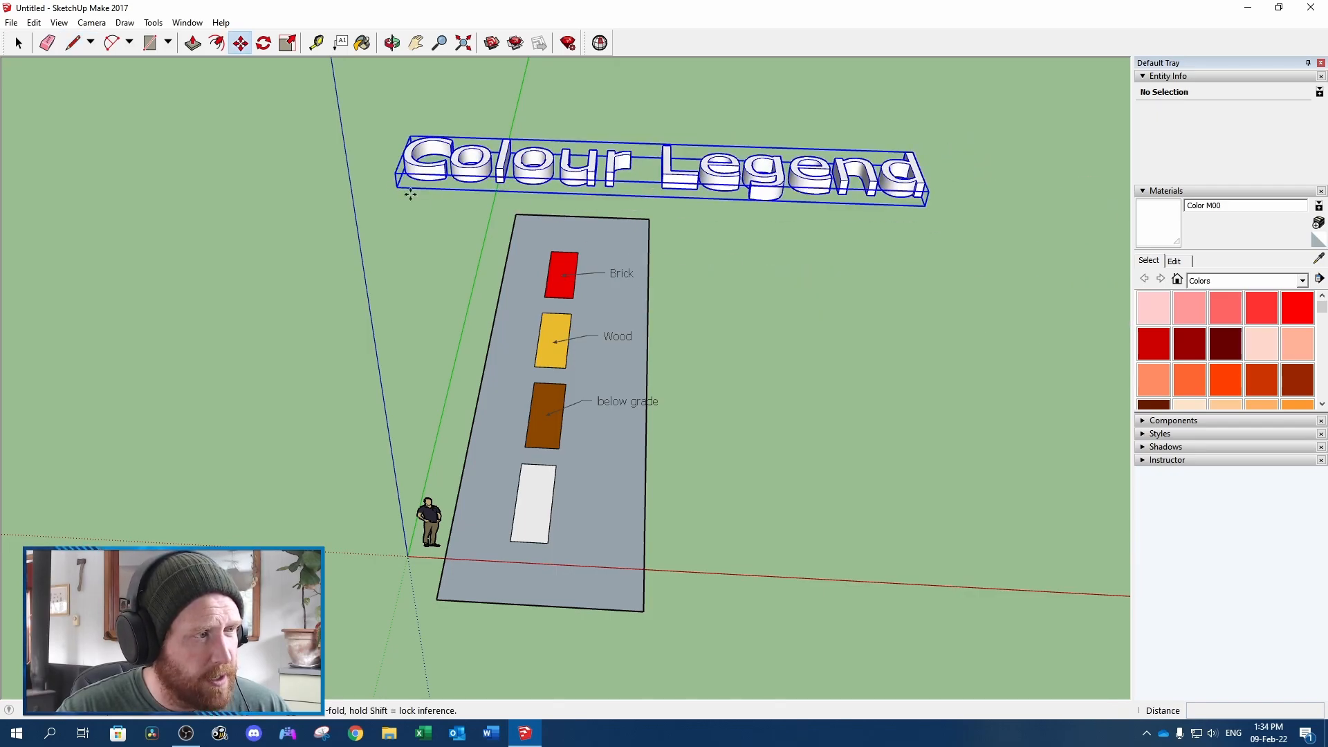
Scale the 3D "Colour Legend" title down uniformly to about 0.60 of its size
middle_drag(442, 201, 418, 335)
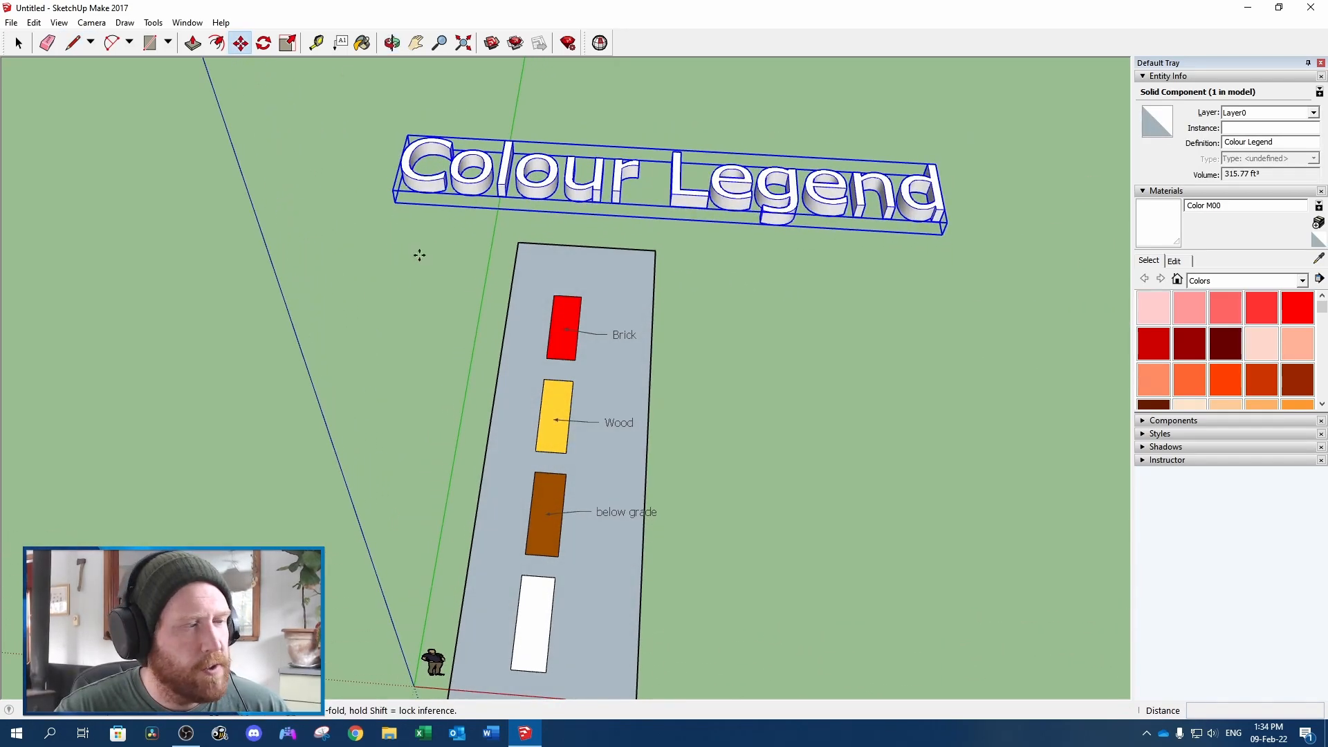
click(288, 43)
click(937, 164)
click(722, 178)
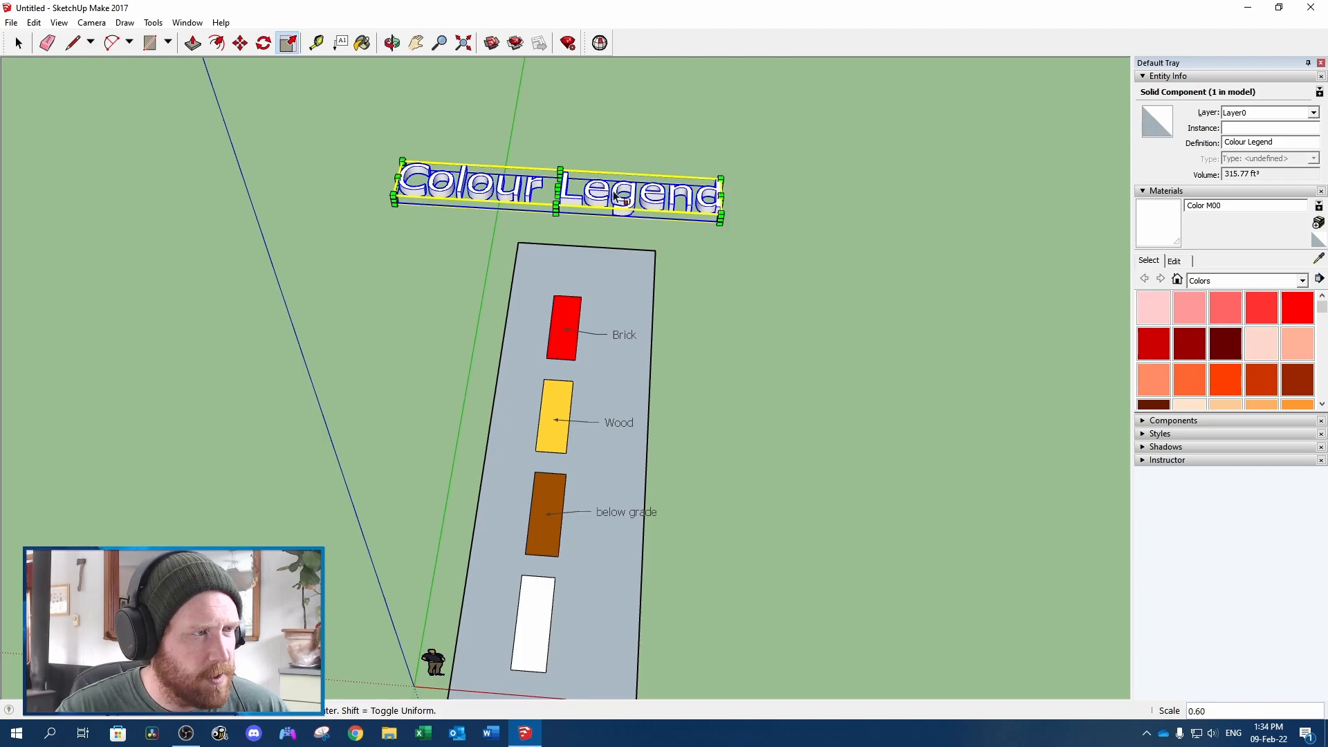
Move the "Colour Legend" title about 4.31' along the red axis so it is centred over the legend border
click(240, 43)
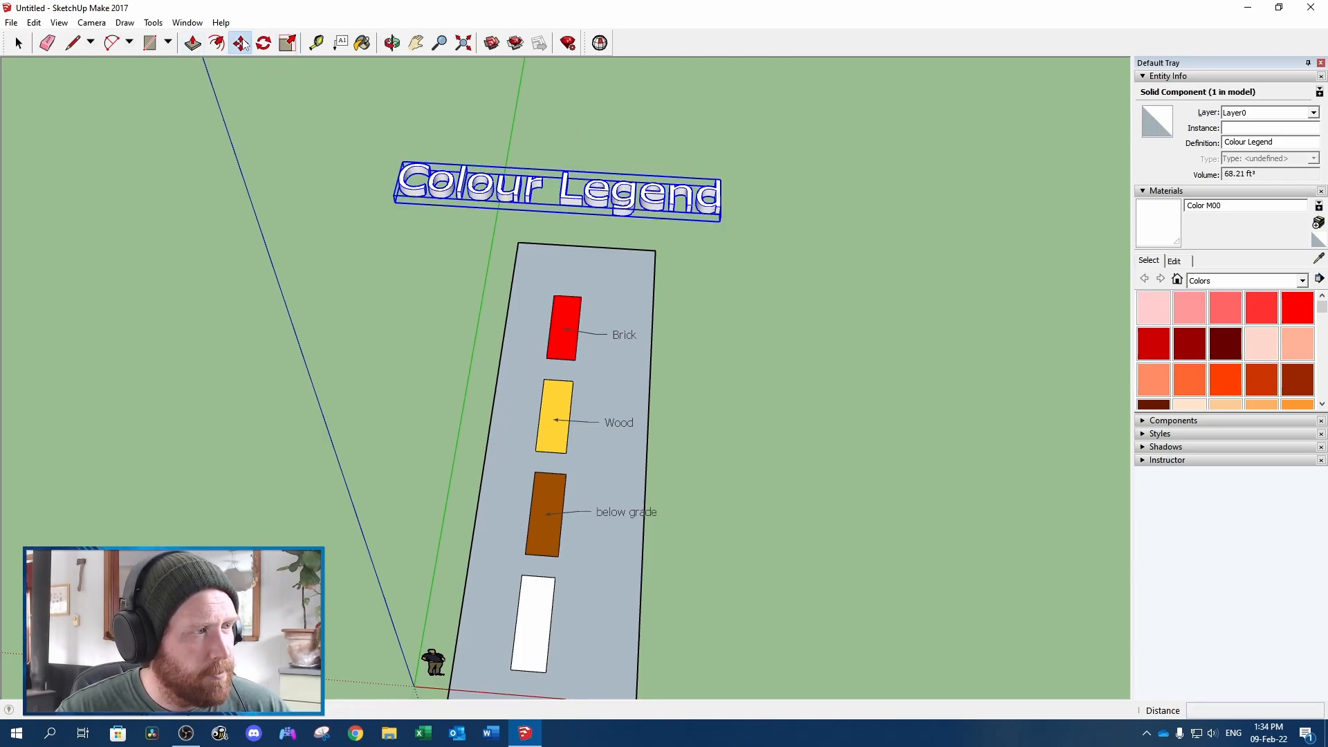
click(561, 195)
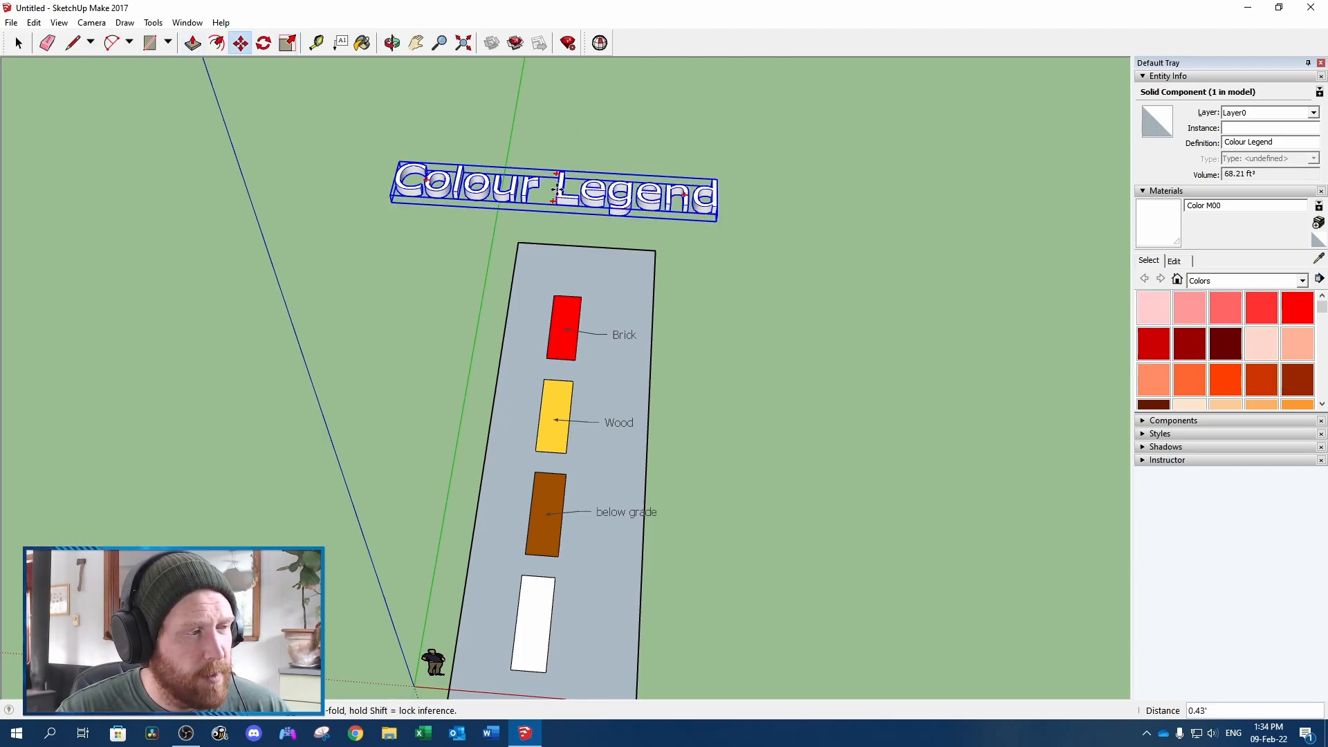
click(593, 201)
scroll(592, 201, down, 2)
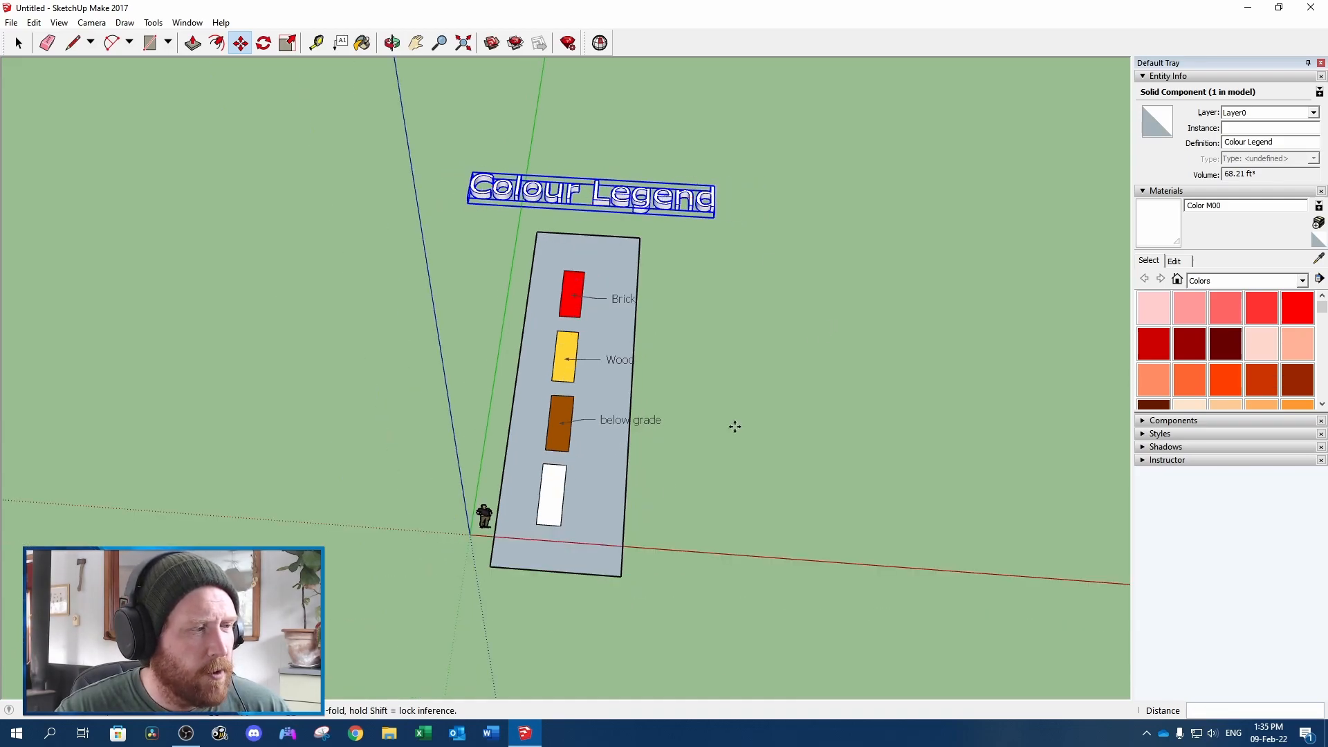
Select the entire legend, including border, swatches, labels and title, and move it along the green axis until it clears the red axis
key(space)
triple_click(600, 501)
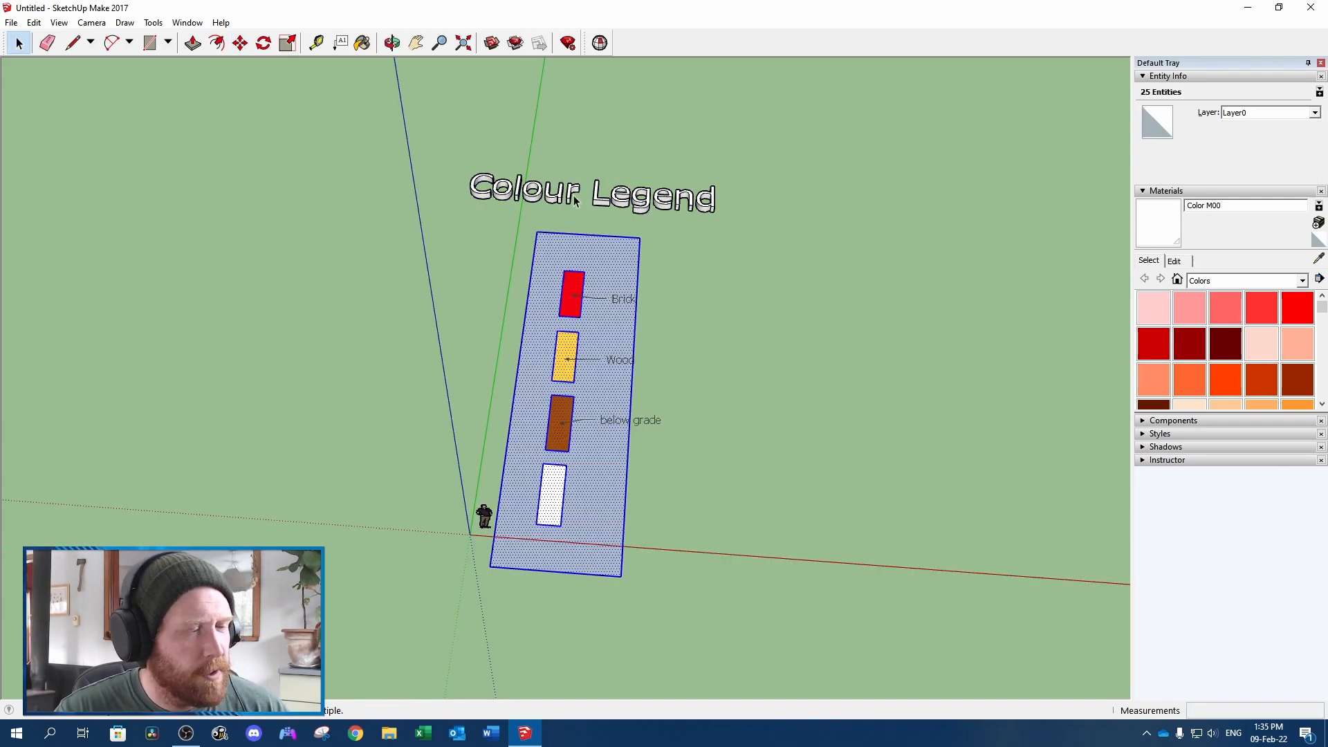
shift+click(614, 420)
shift+click(616, 360)
shift+click(620, 201)
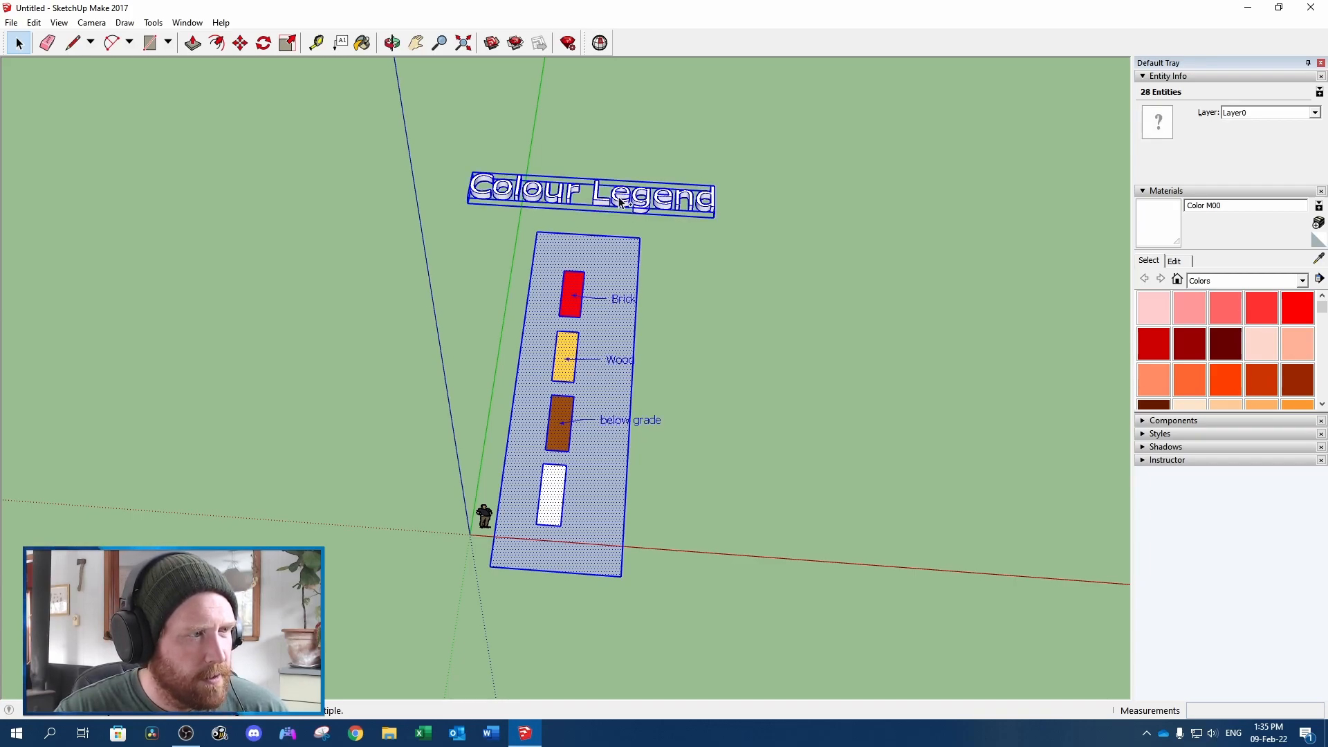
key(m)
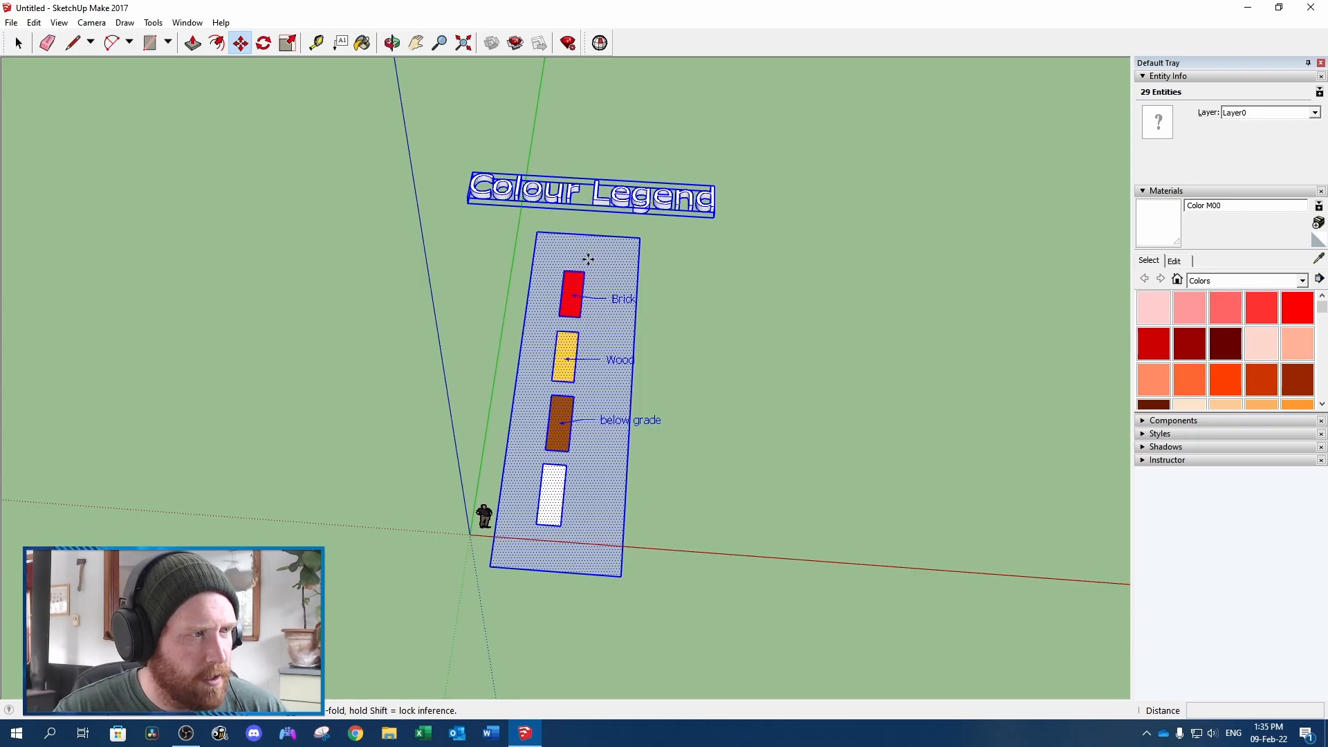
click(593, 260)
click(602, 204)
scroll(606, 201, down, 2)
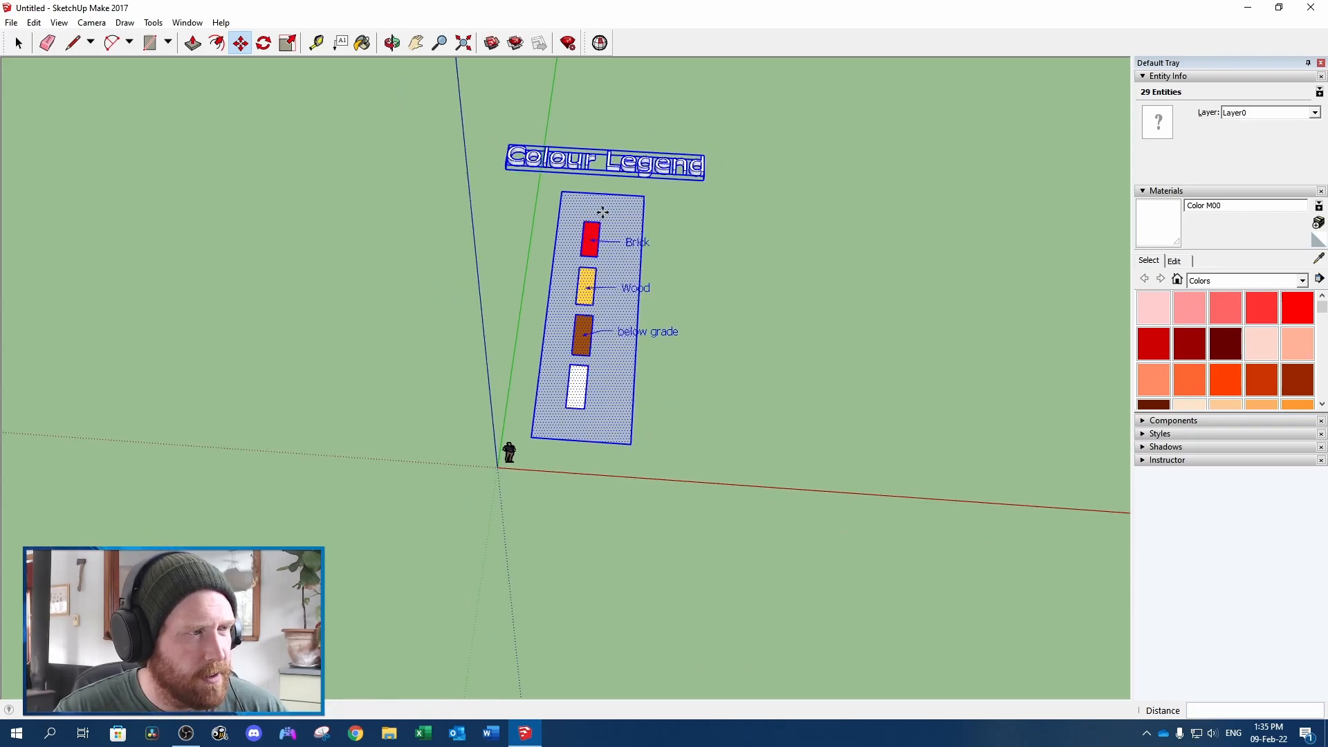
key(space)
click(748, 245)
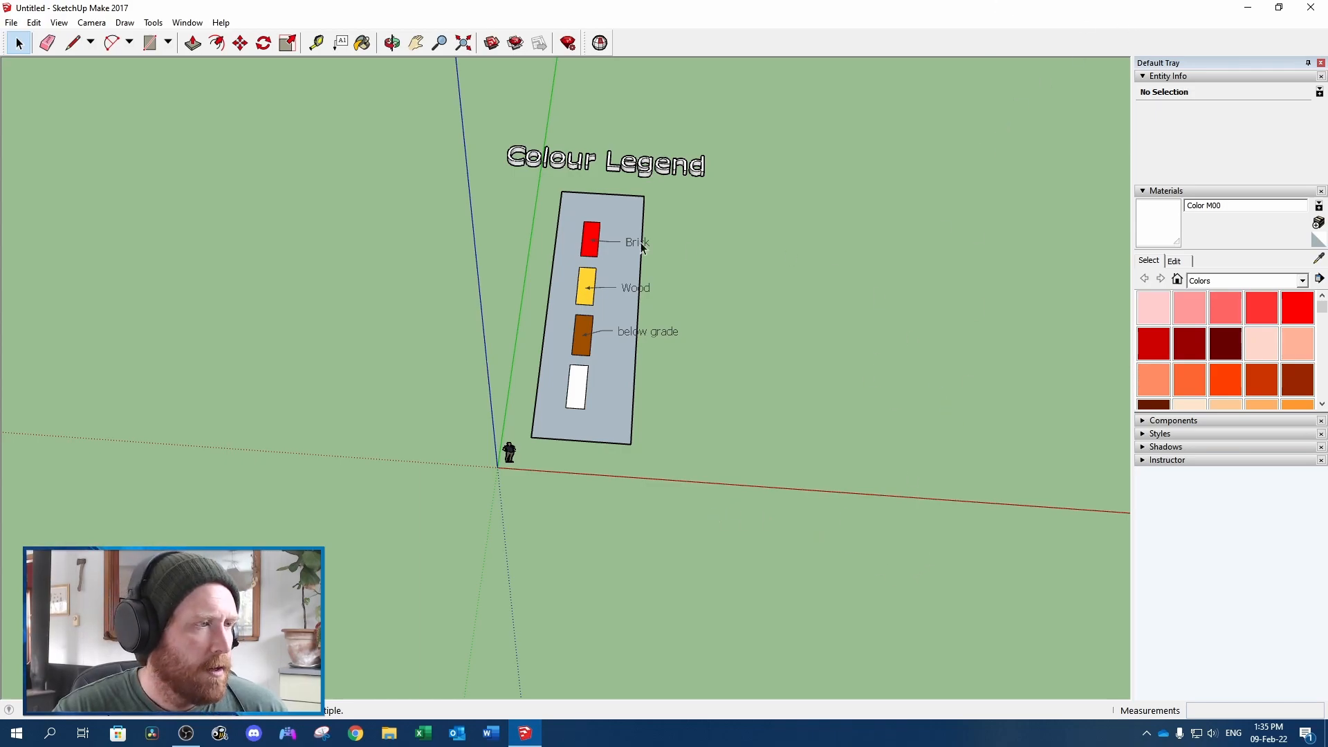
Close the untitled model without saving and relaunch SketchUp
click(11, 22)
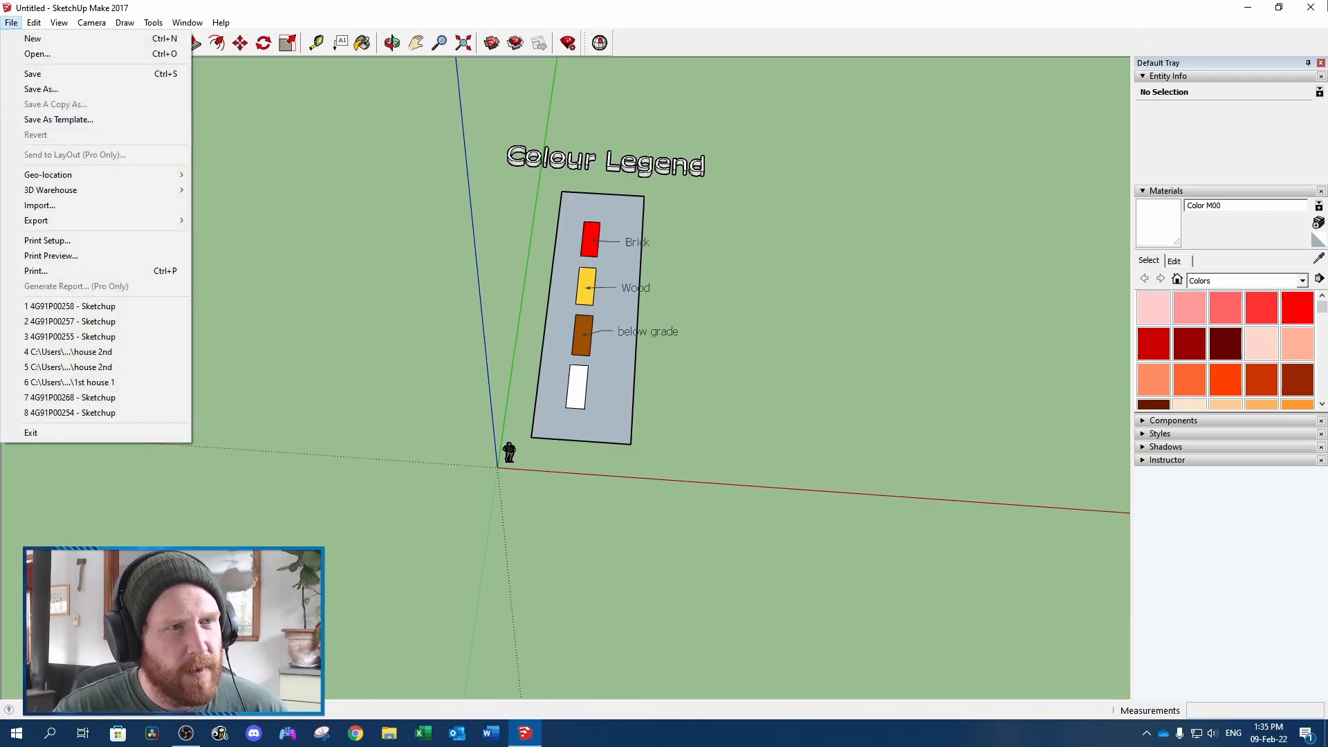
click(1311, 6)
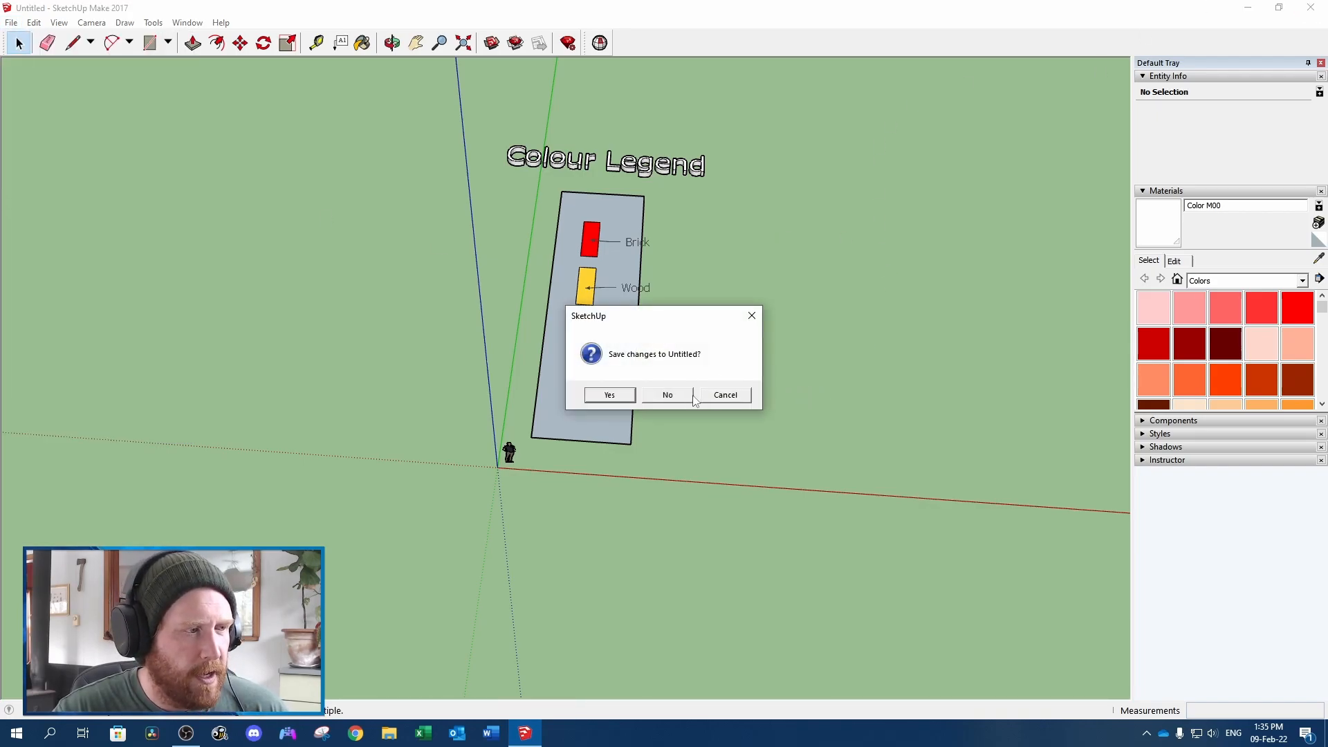
click(685, 396)
double_click(27, 27)
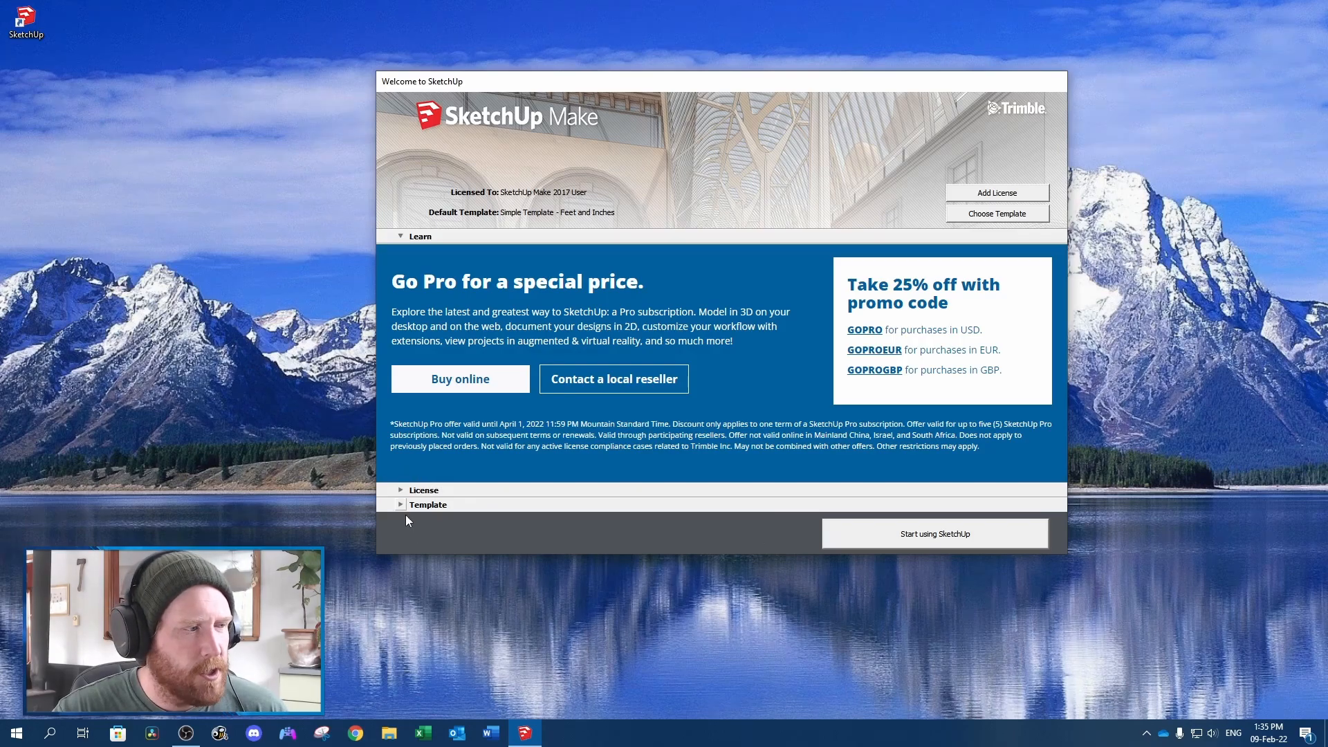
Start a new model from the custom template named "template"
click(405, 506)
scroll(454, 443, down, 10)
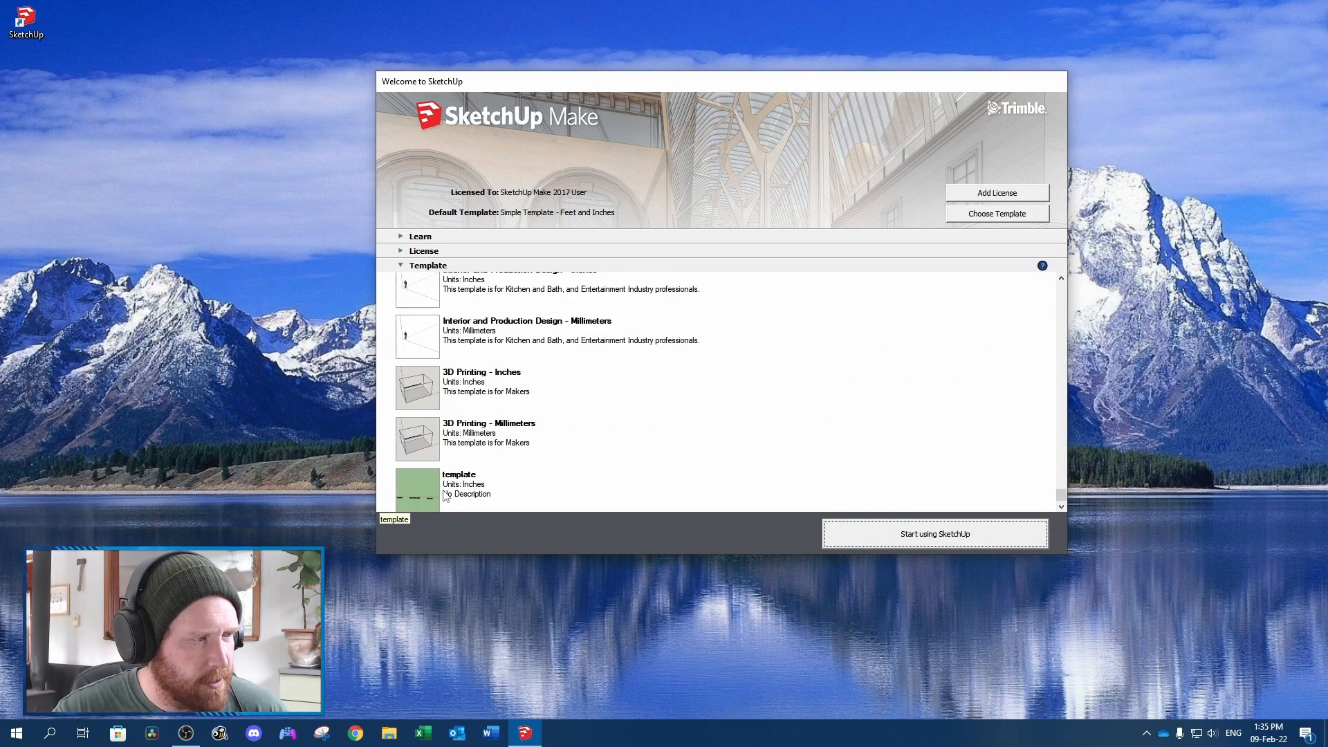
click(445, 495)
click(990, 538)
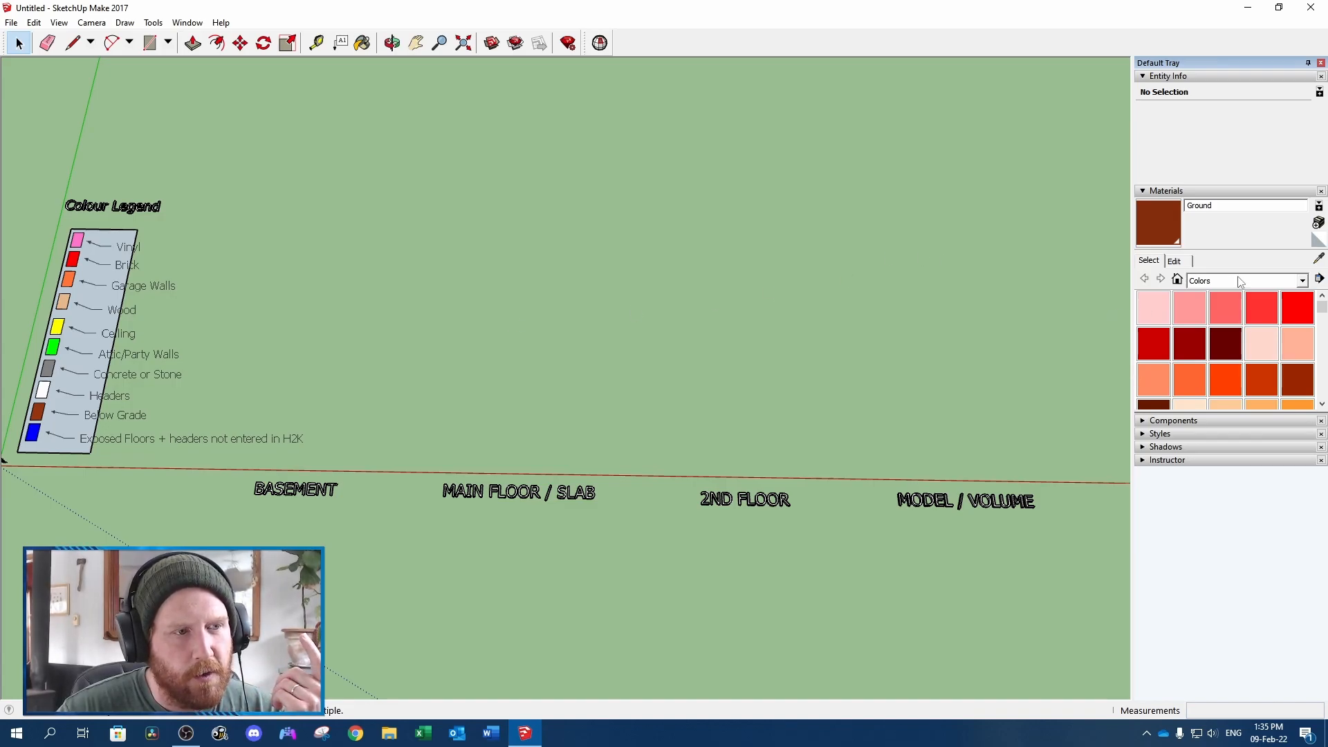
Show the In Model materials and compare them with the swatches on the template's colour legend
click(1301, 282)
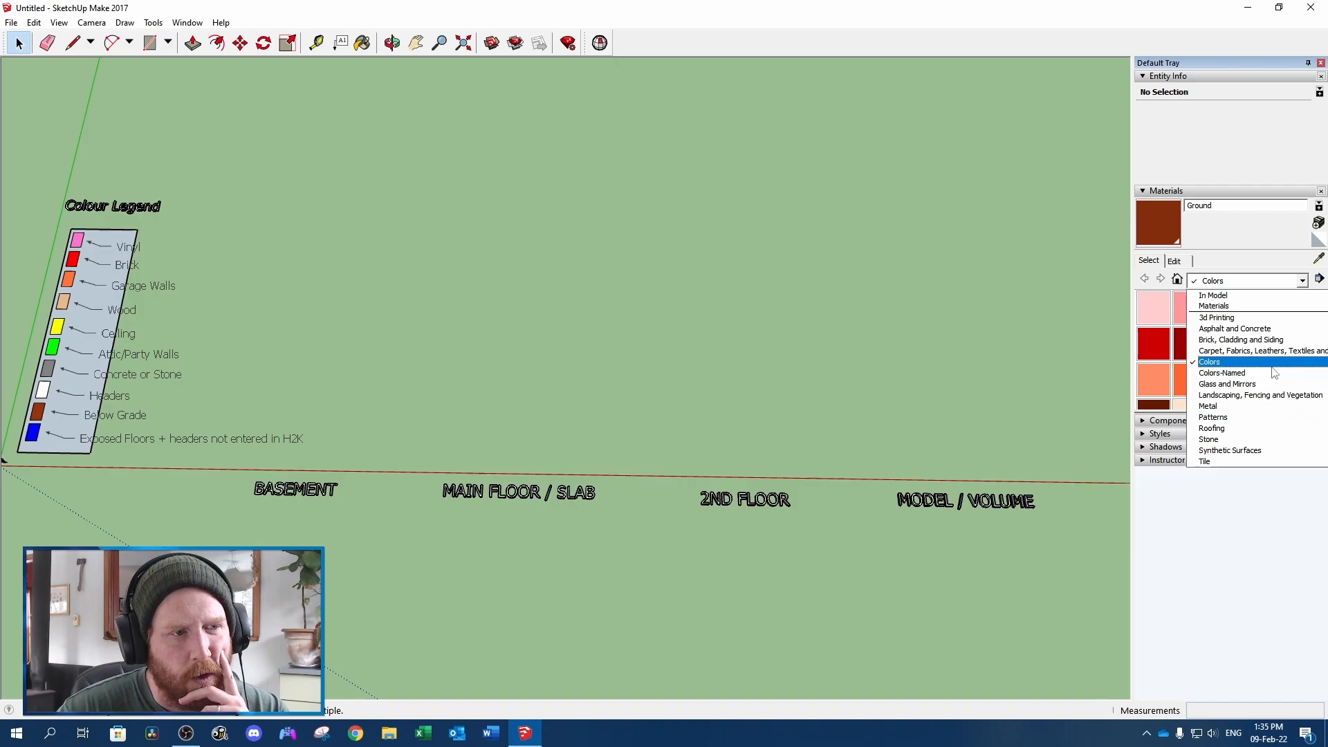
click(1251, 296)
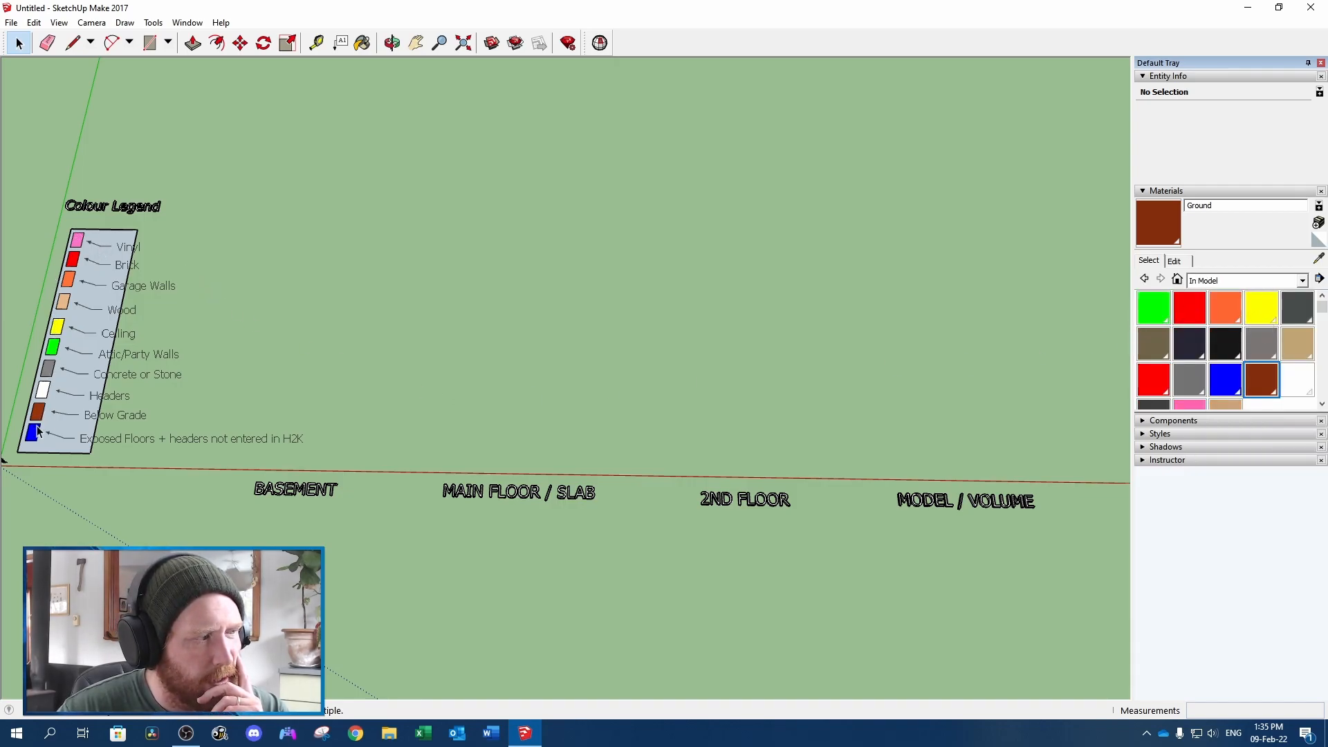
click(87, 341)
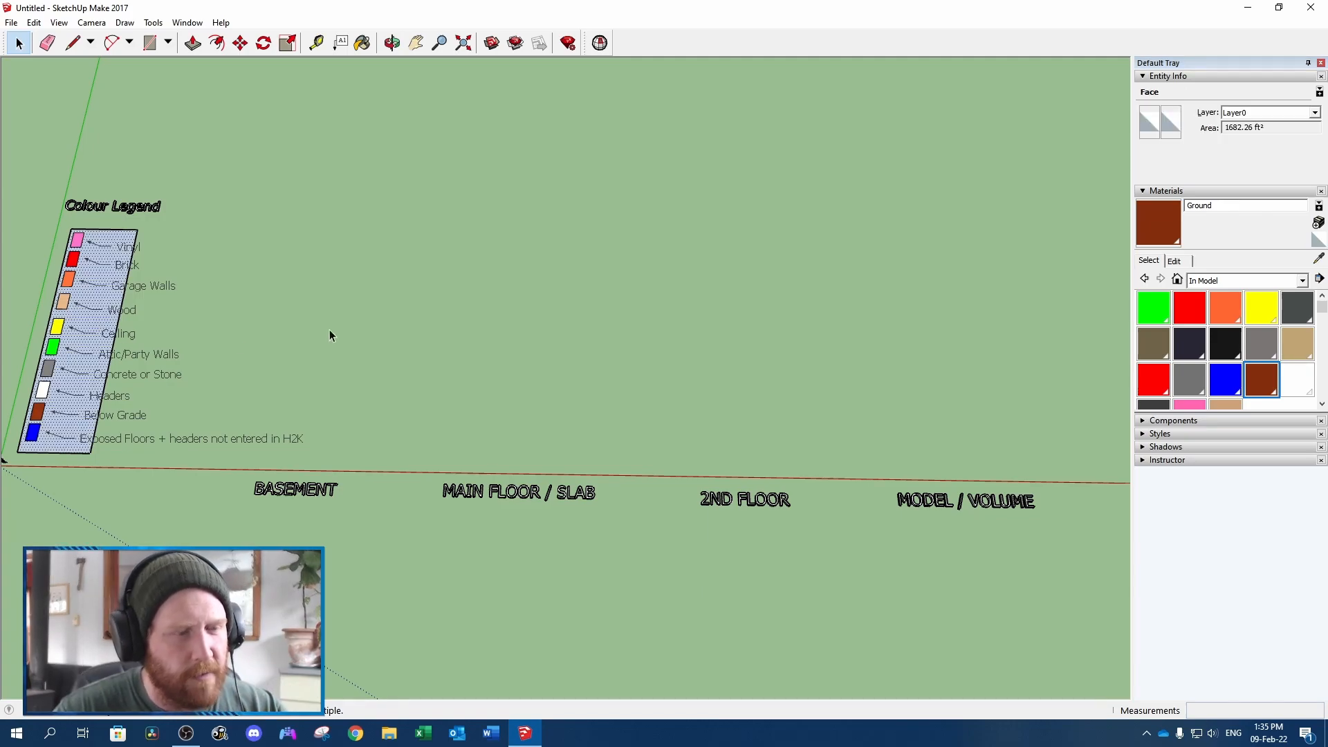
click(345, 367)
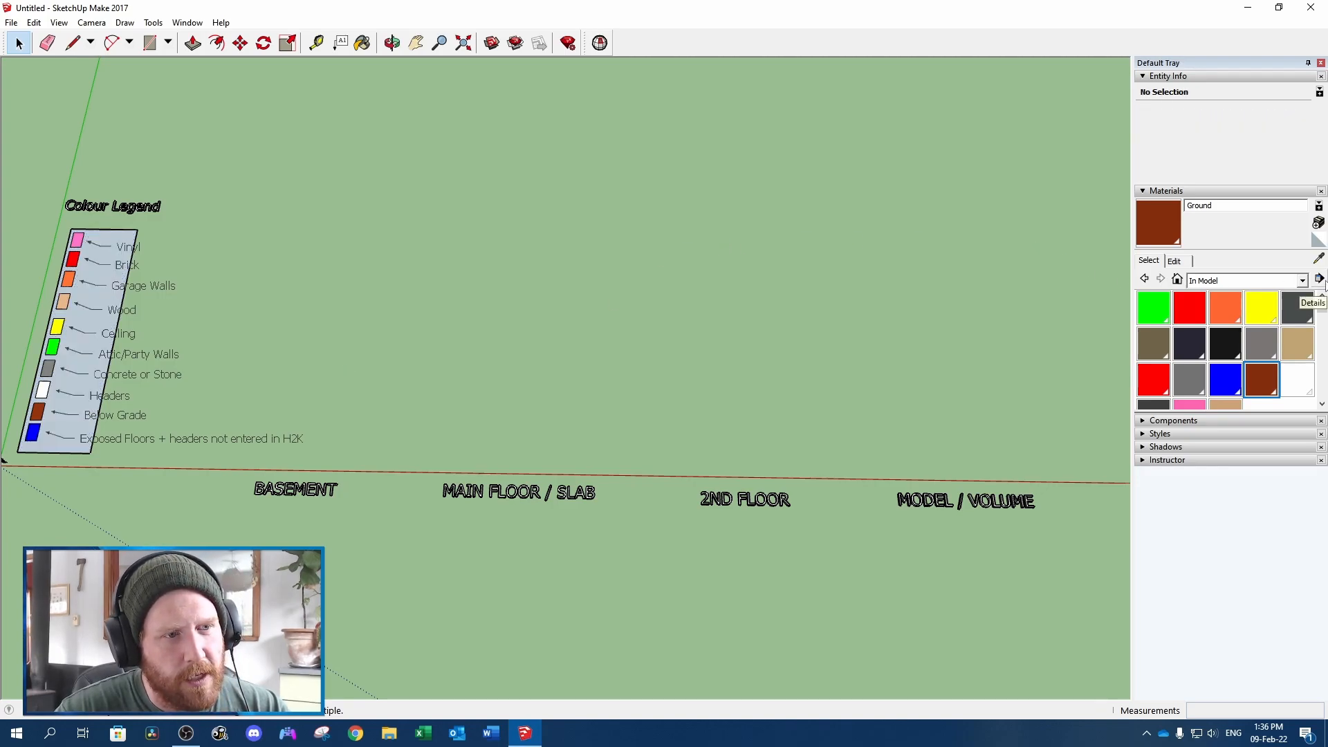
Bring up the option to add a material collection to the favourites with the program window reduced to half the screen
double_click(1198, 12)
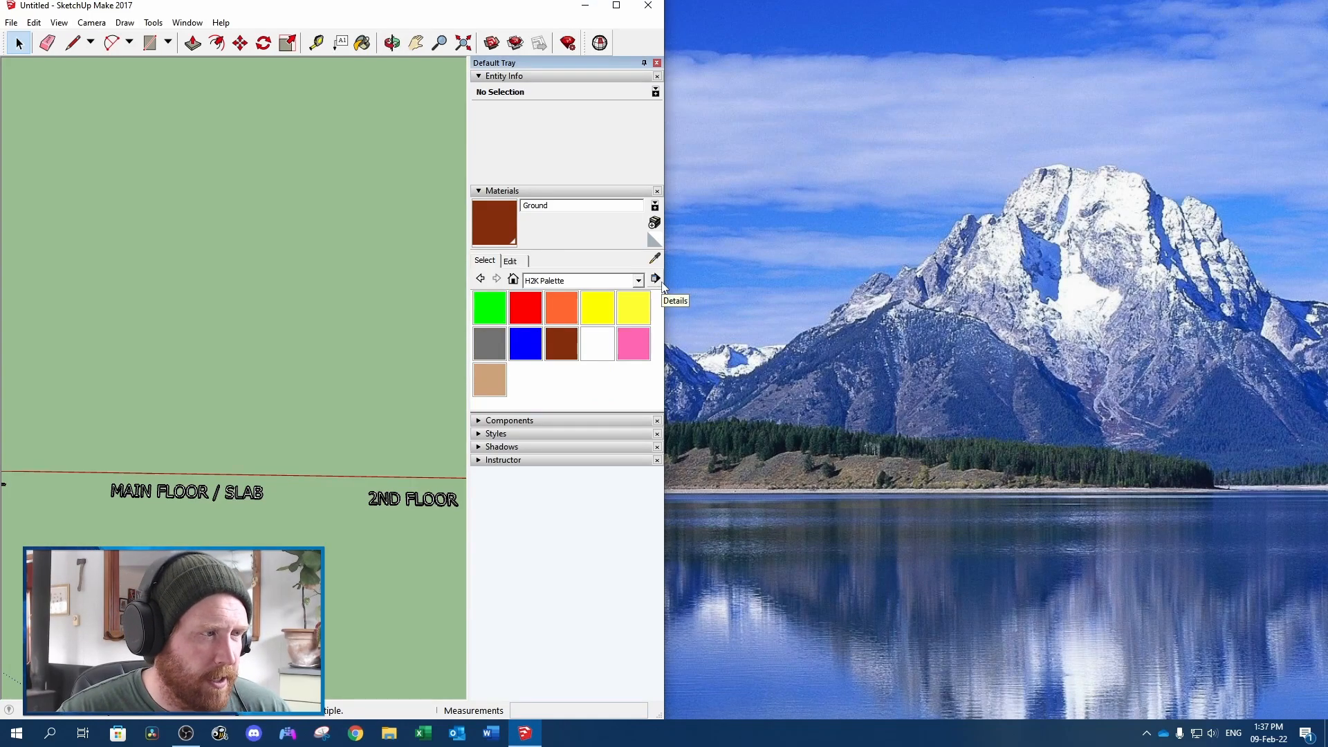
click(583, 6)
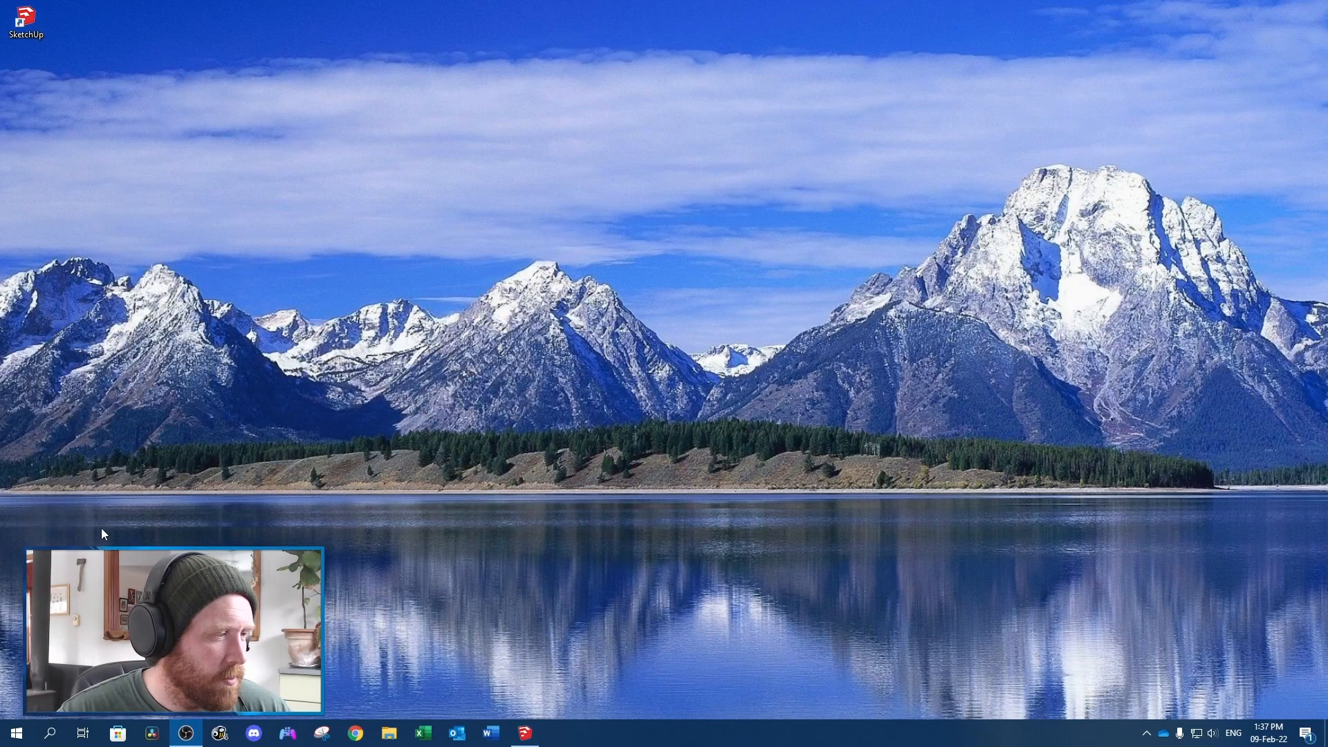
click(525, 733)
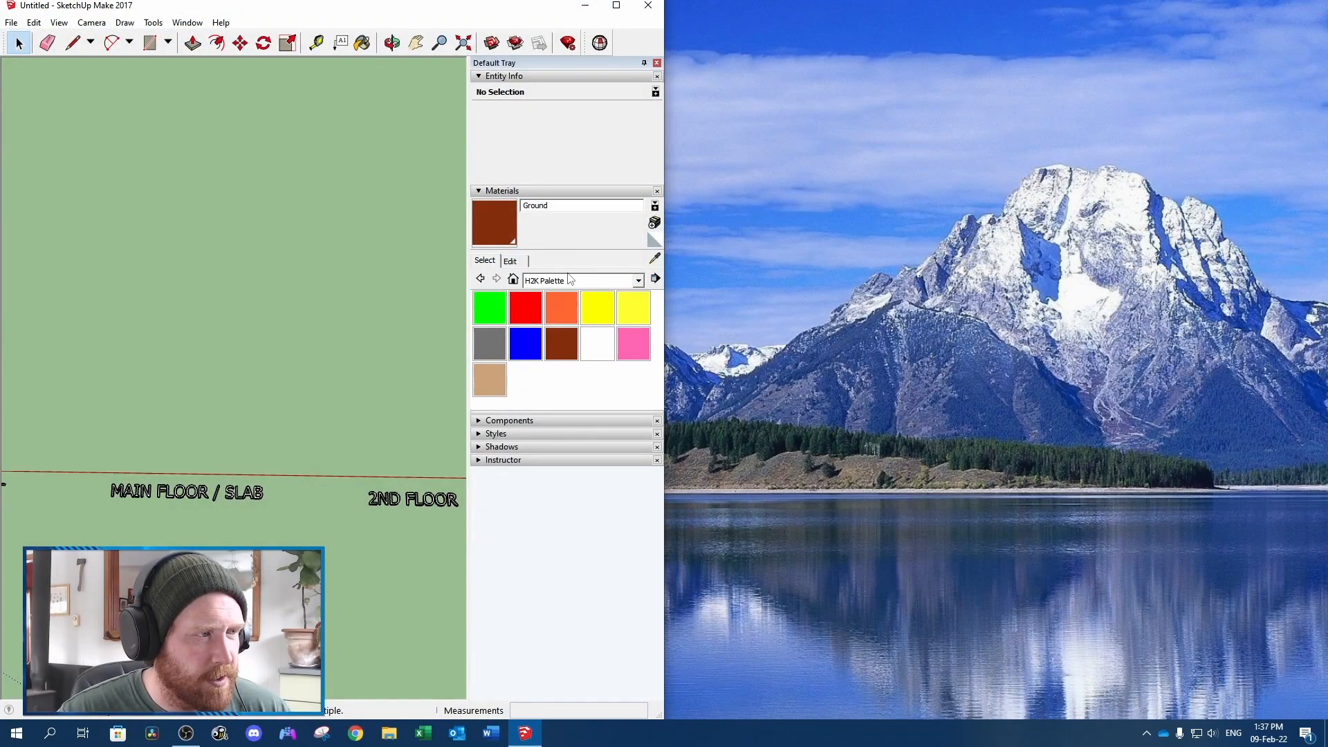
click(655, 279)
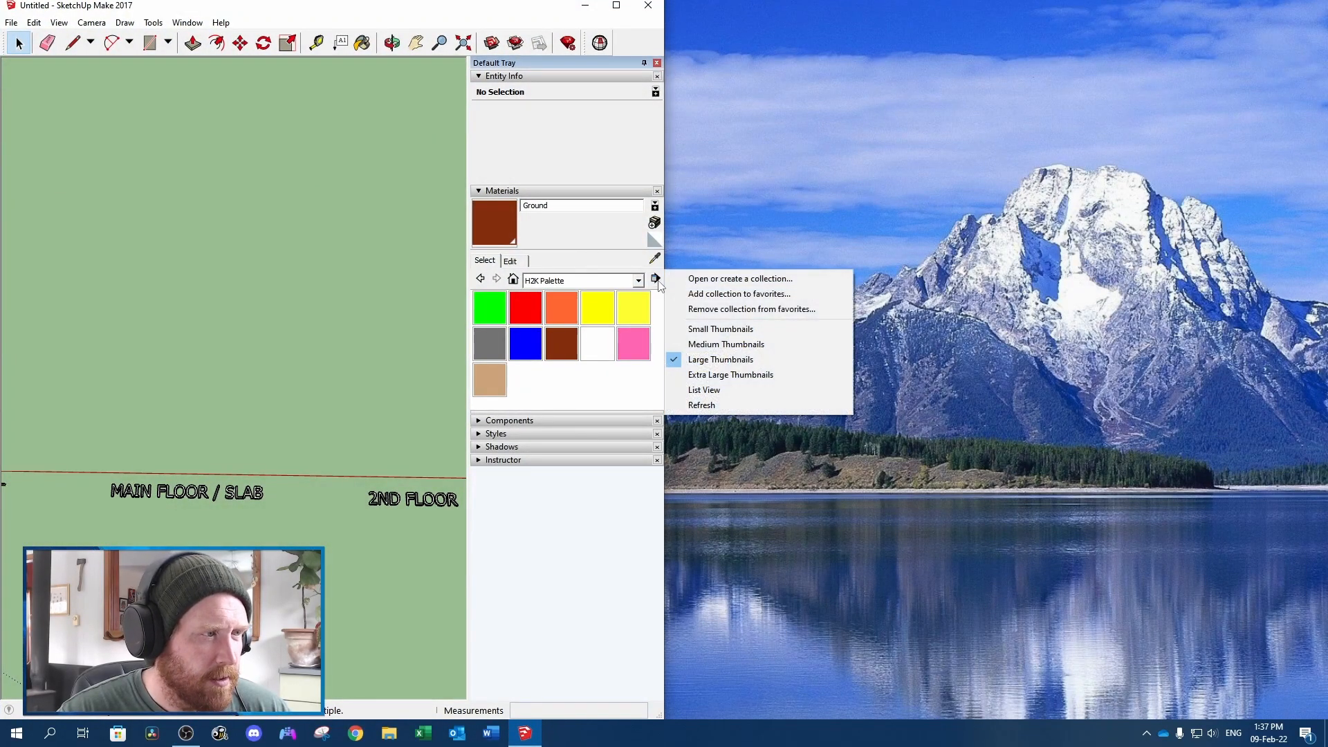
click(718, 294)
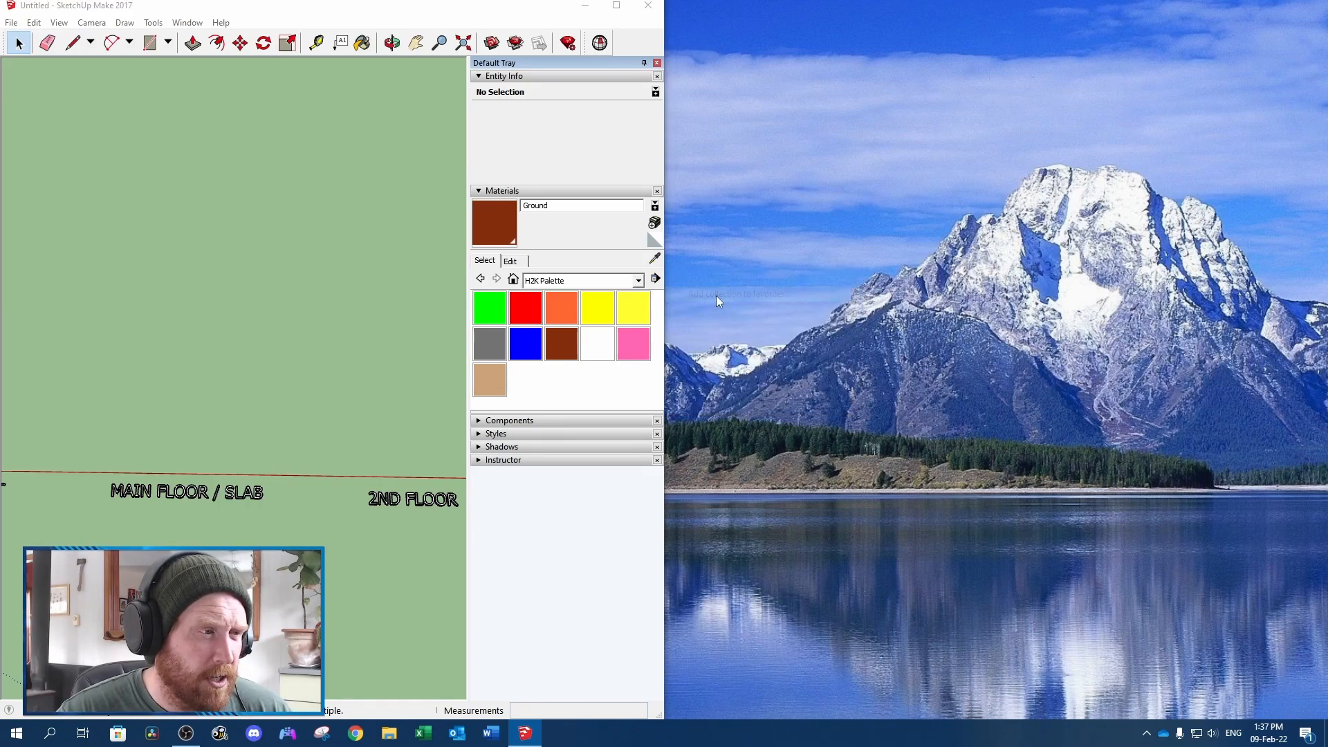
click(975, 534)
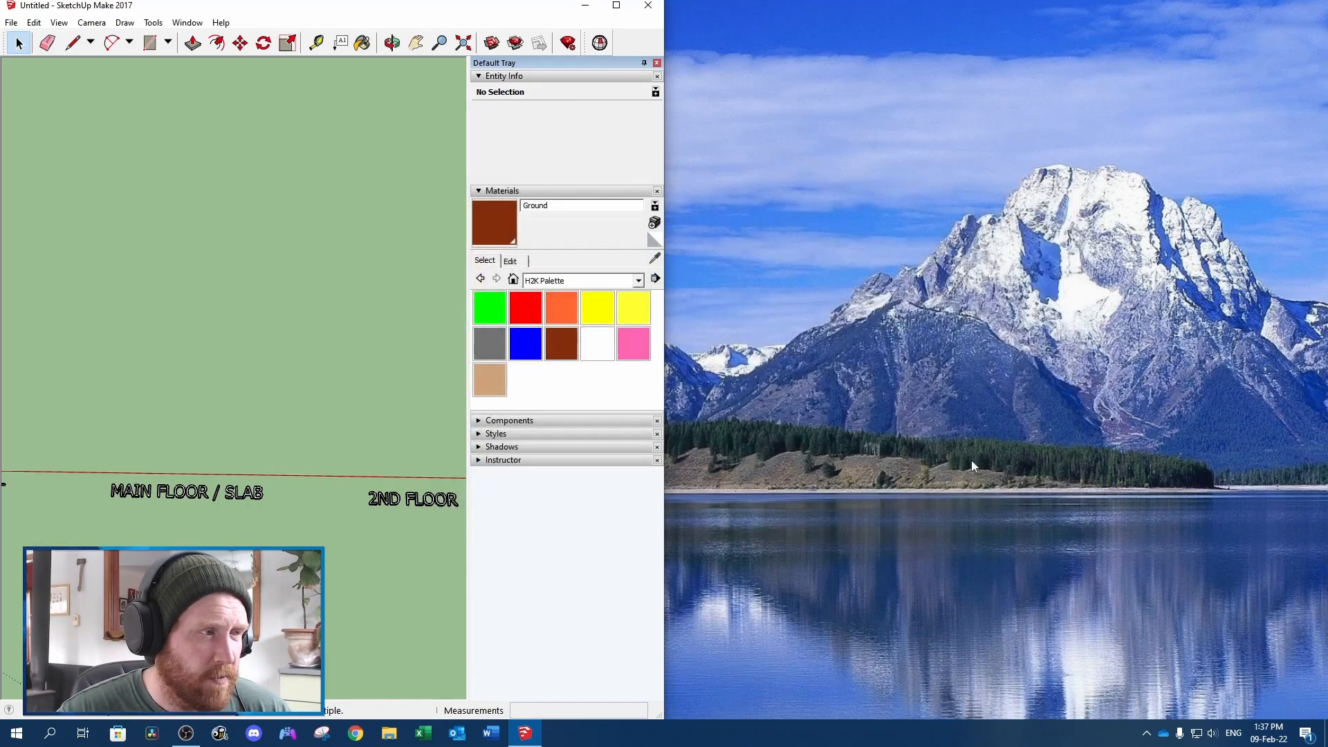
Choose the H2K Palette collection in the materials list and maximize the program window
click(637, 281)
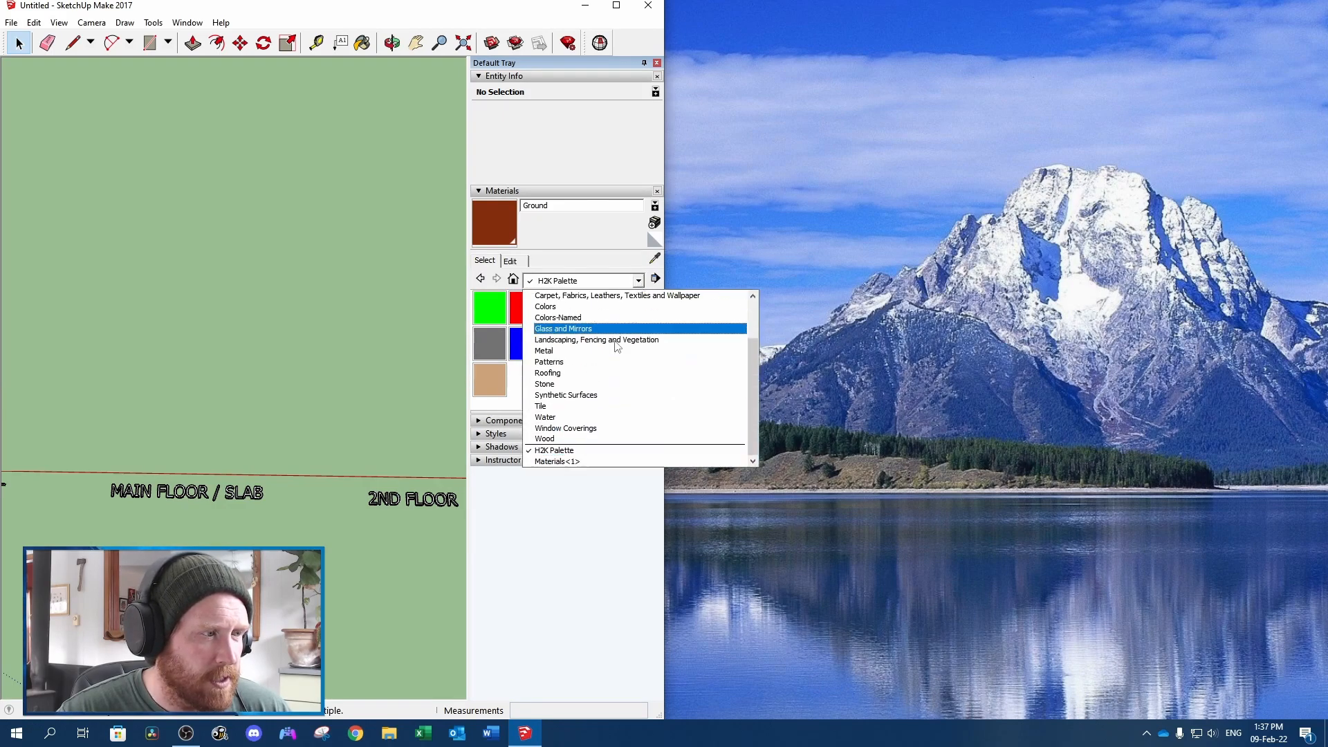
scroll(609, 390, down, 2)
scroll(609, 391, up, 2)
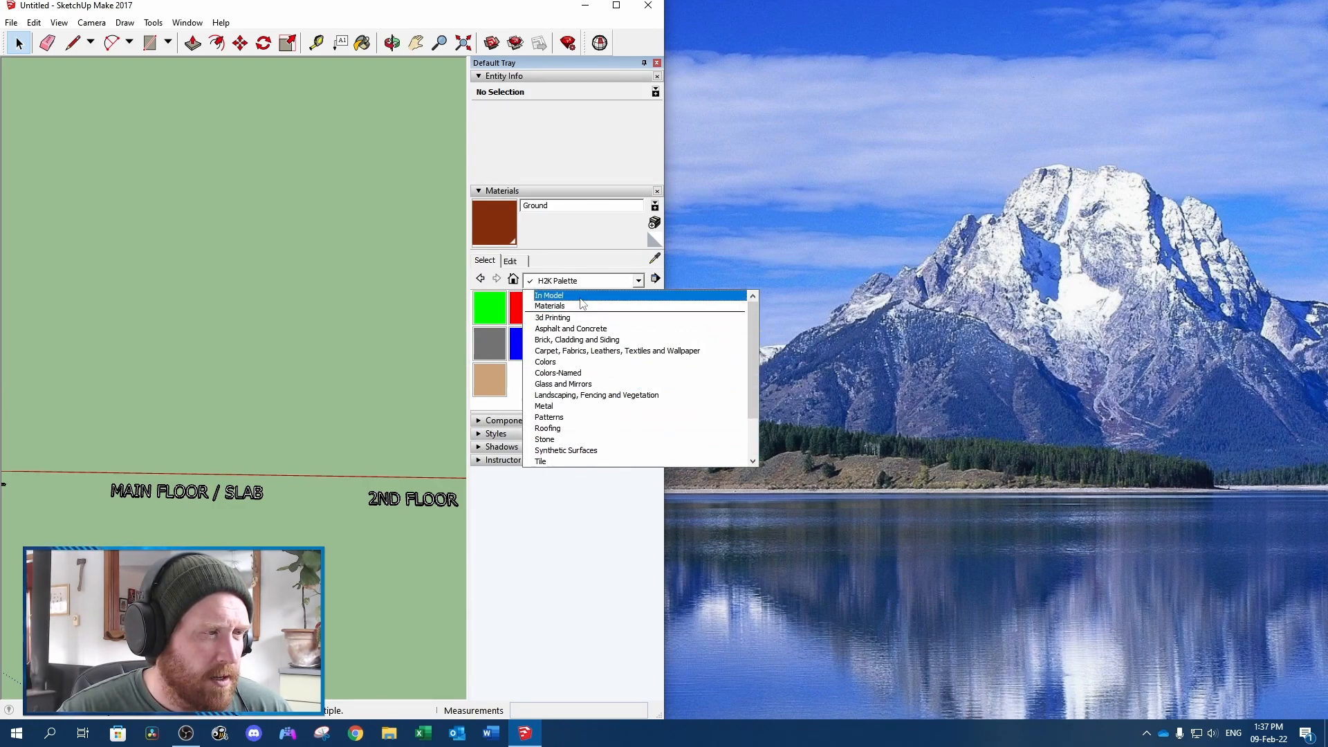
scroll(613, 343, down, 2)
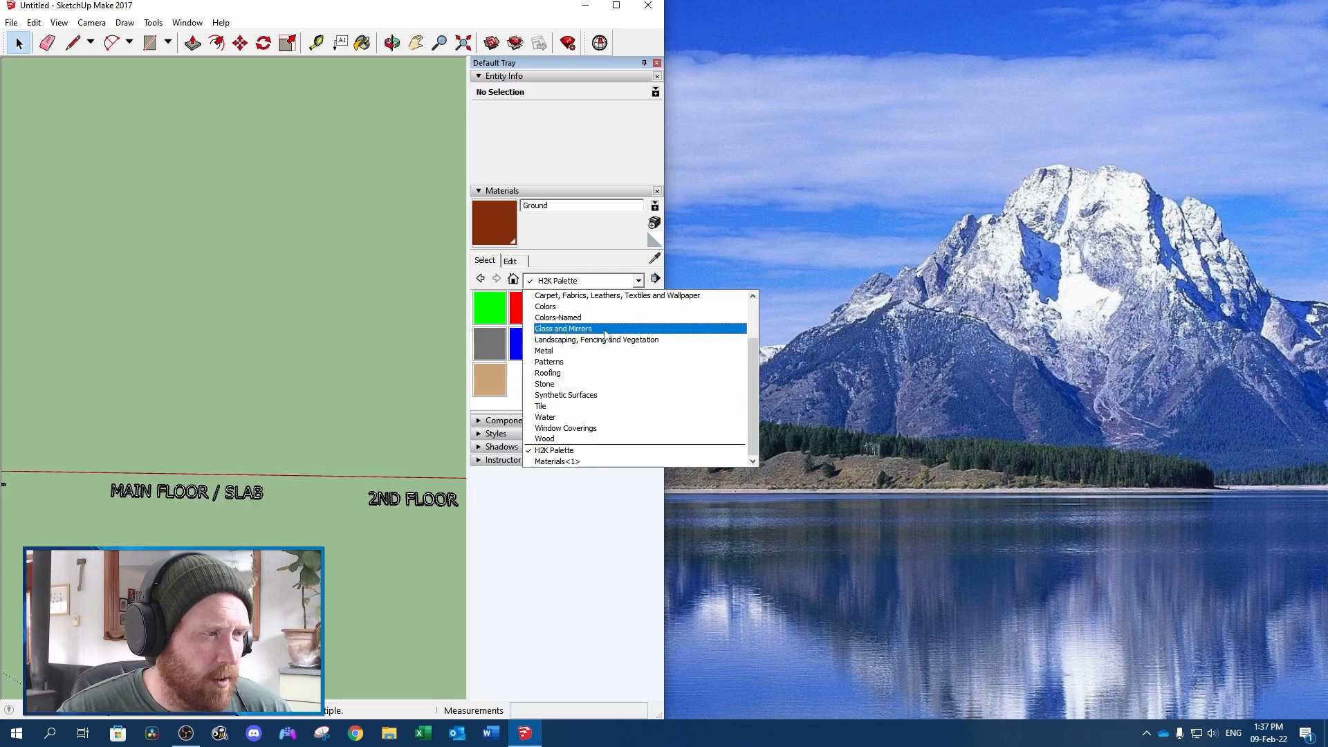
click(559, 451)
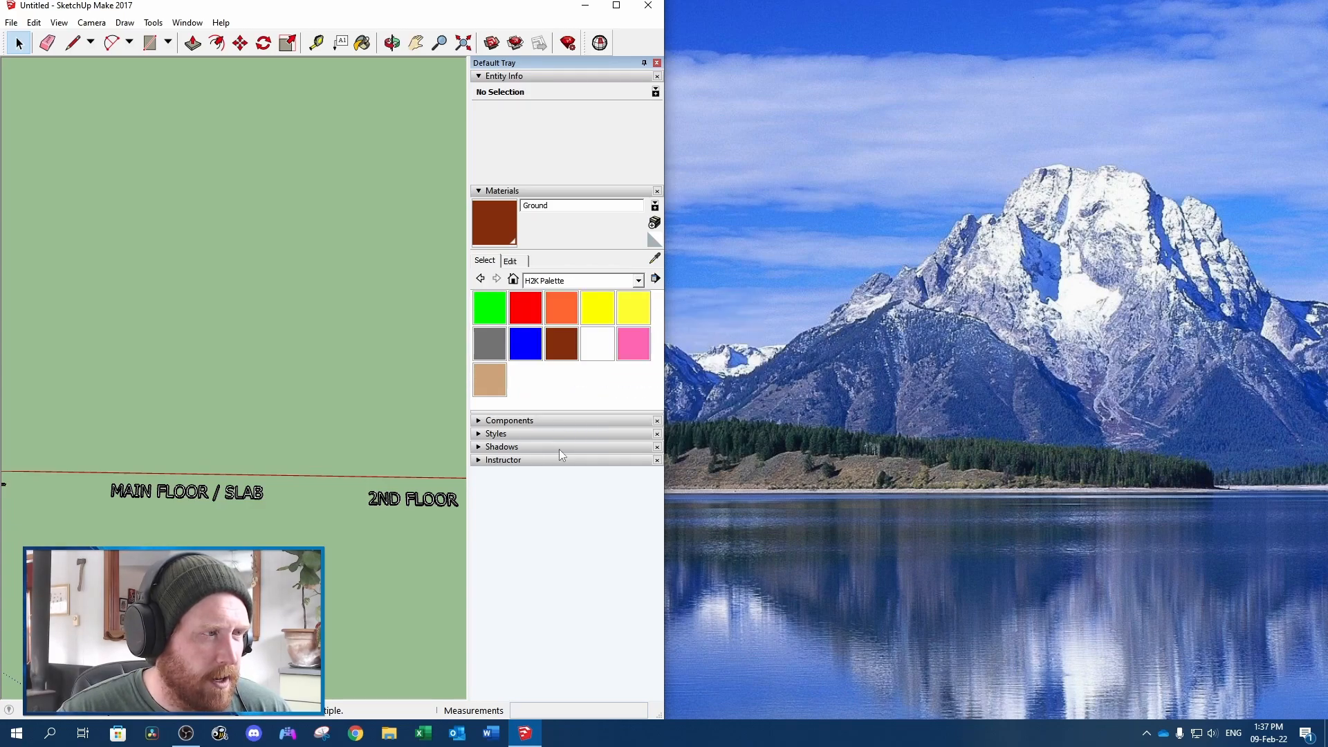
click(616, 5)
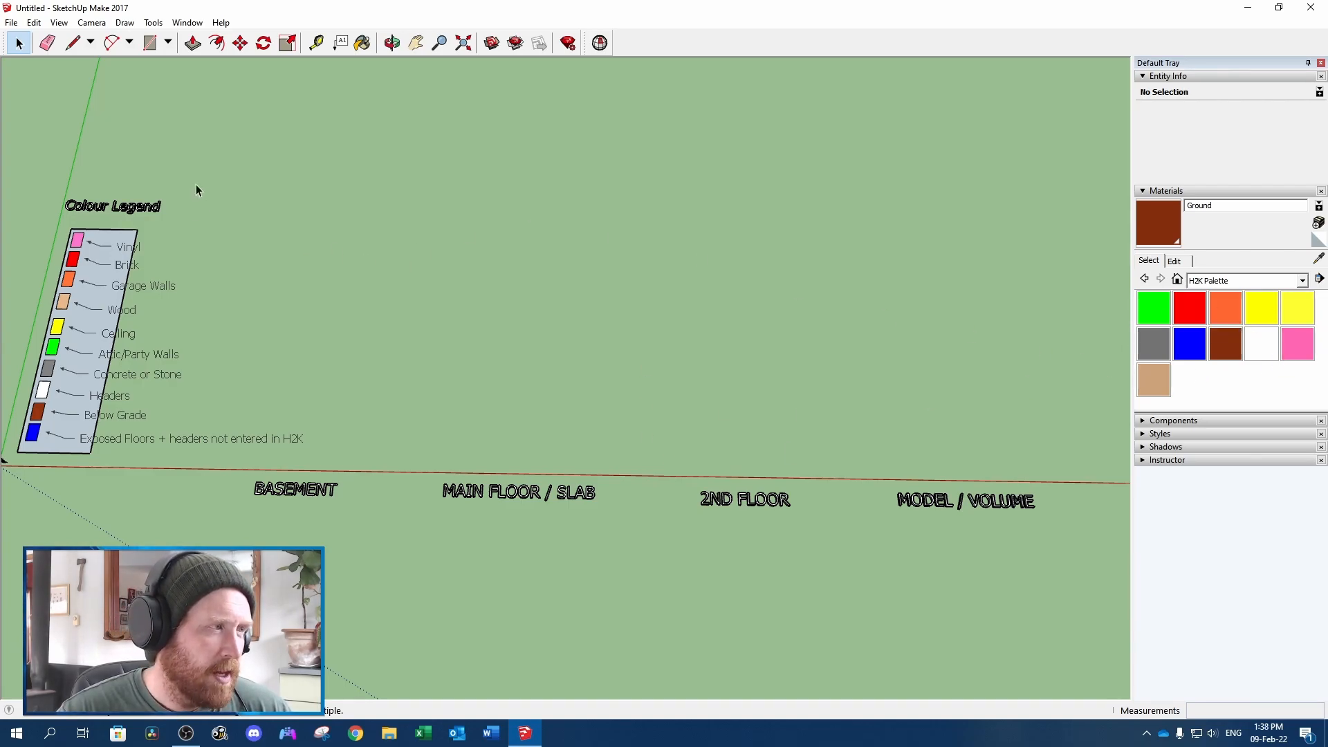
Pick the green Attic or Party Wall material, display it among the In Model materials and highlight its name
click(1157, 311)
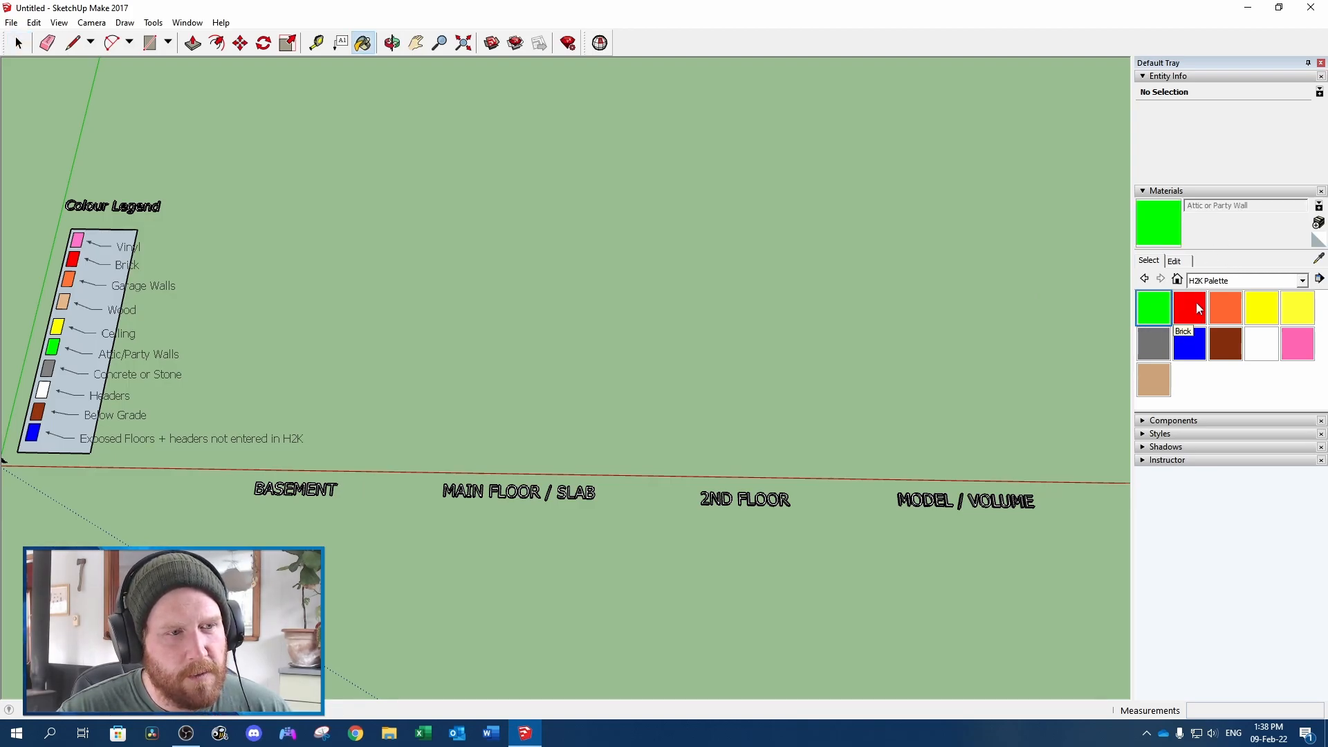
click(1300, 280)
scroll(1226, 304, up, 5)
click(1224, 299)
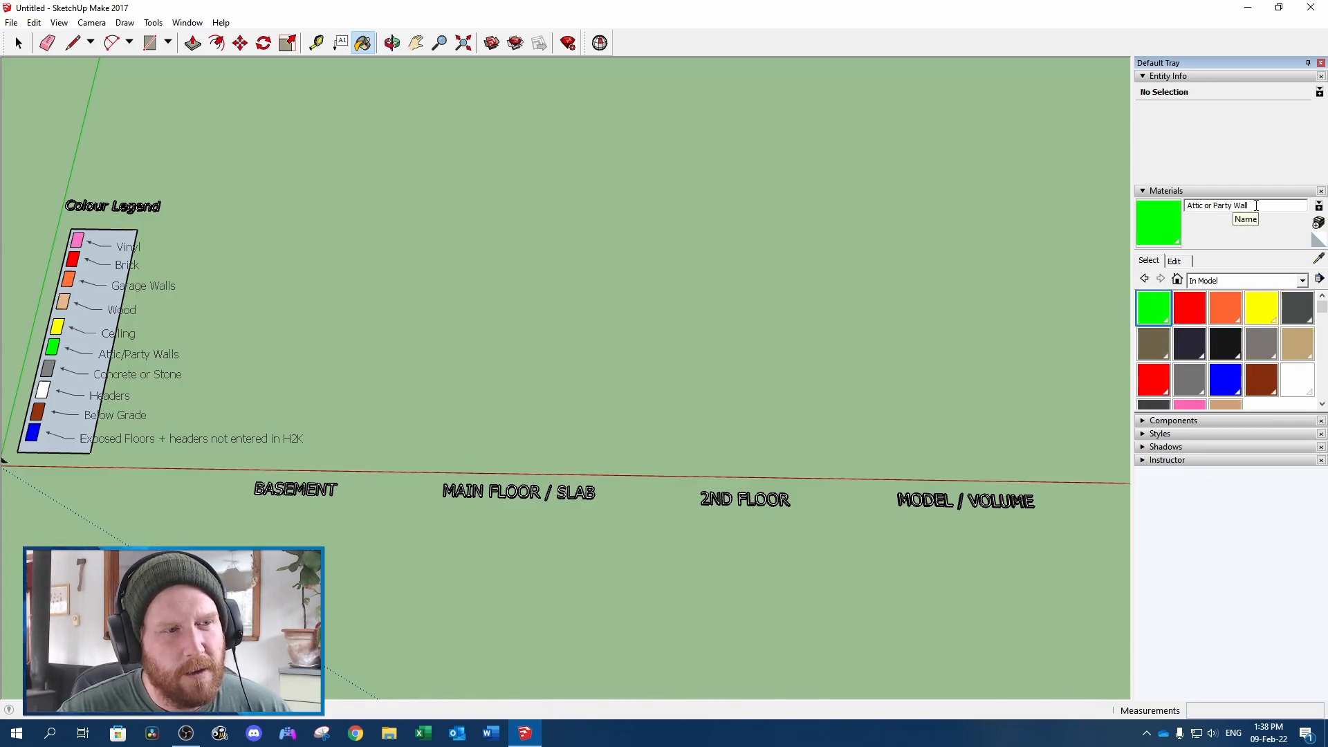
drag(1256, 206, 1178, 209)
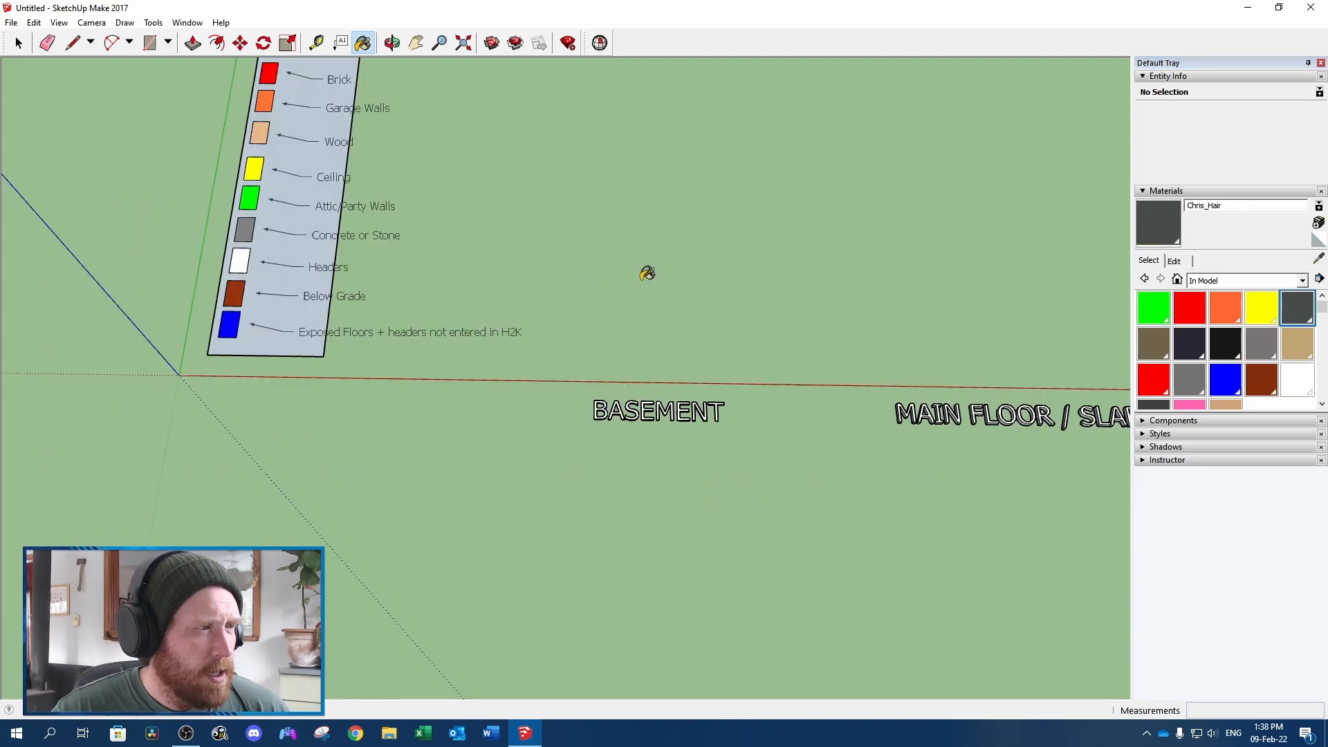
key(space)
scroll(643, 279, down, 4)
shift+middle_drag(873, 211, 492, 280)
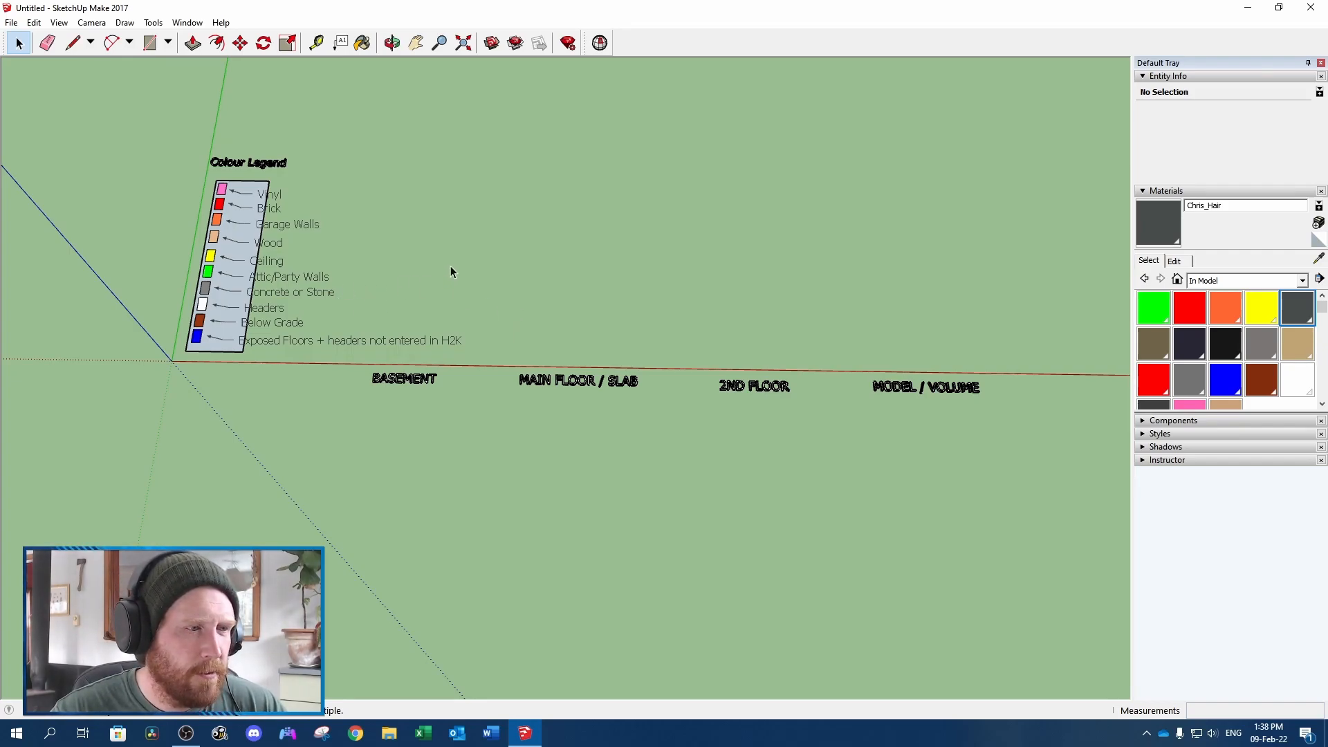
scroll(435, 315, up, 2)
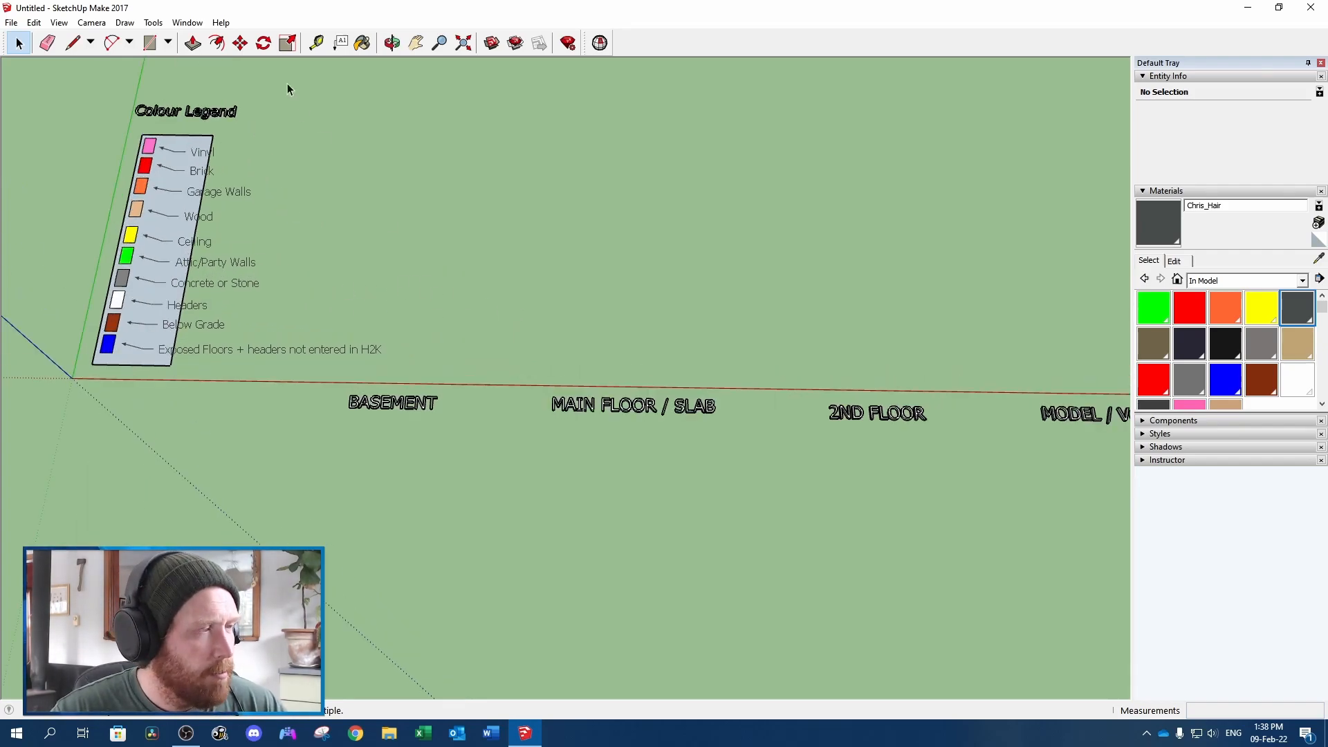
Start a floor outline behind the BASEMENT label with three connected edges along the red, green and red axes, the last 12' long
click(70, 46)
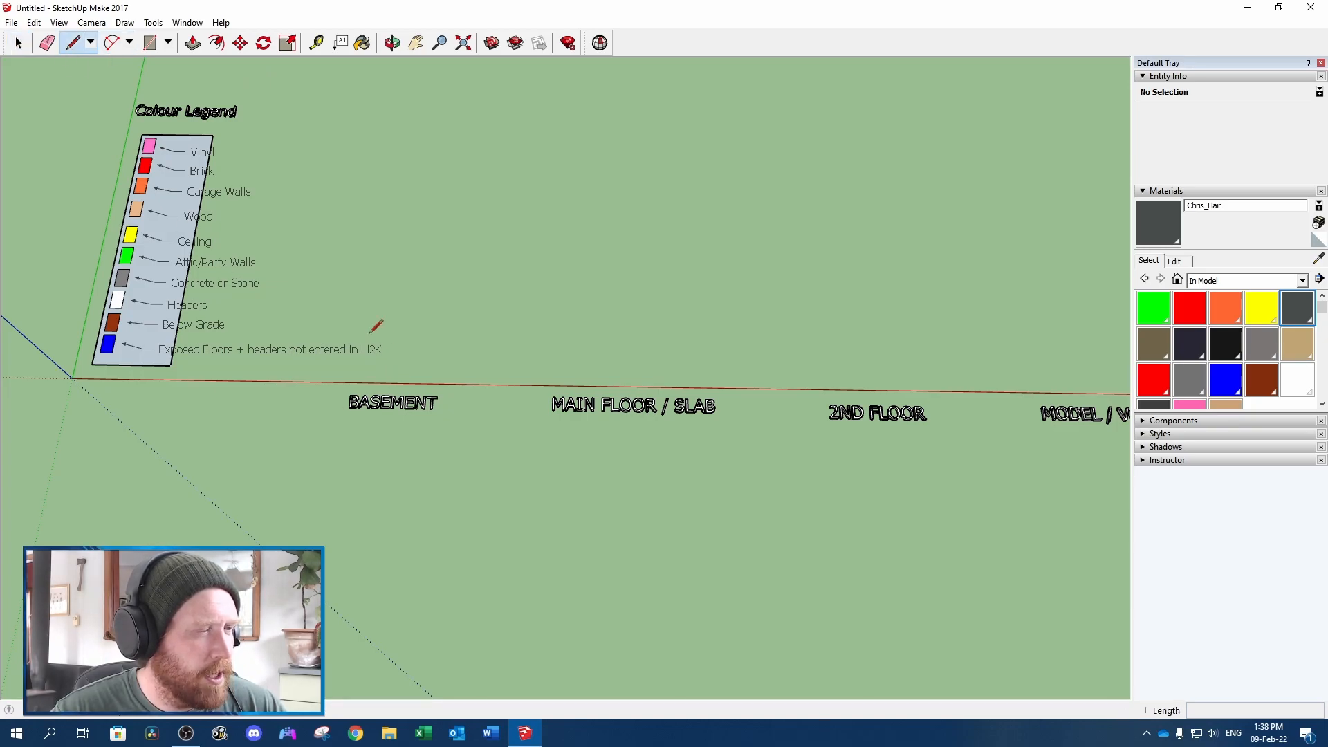
click(336, 316)
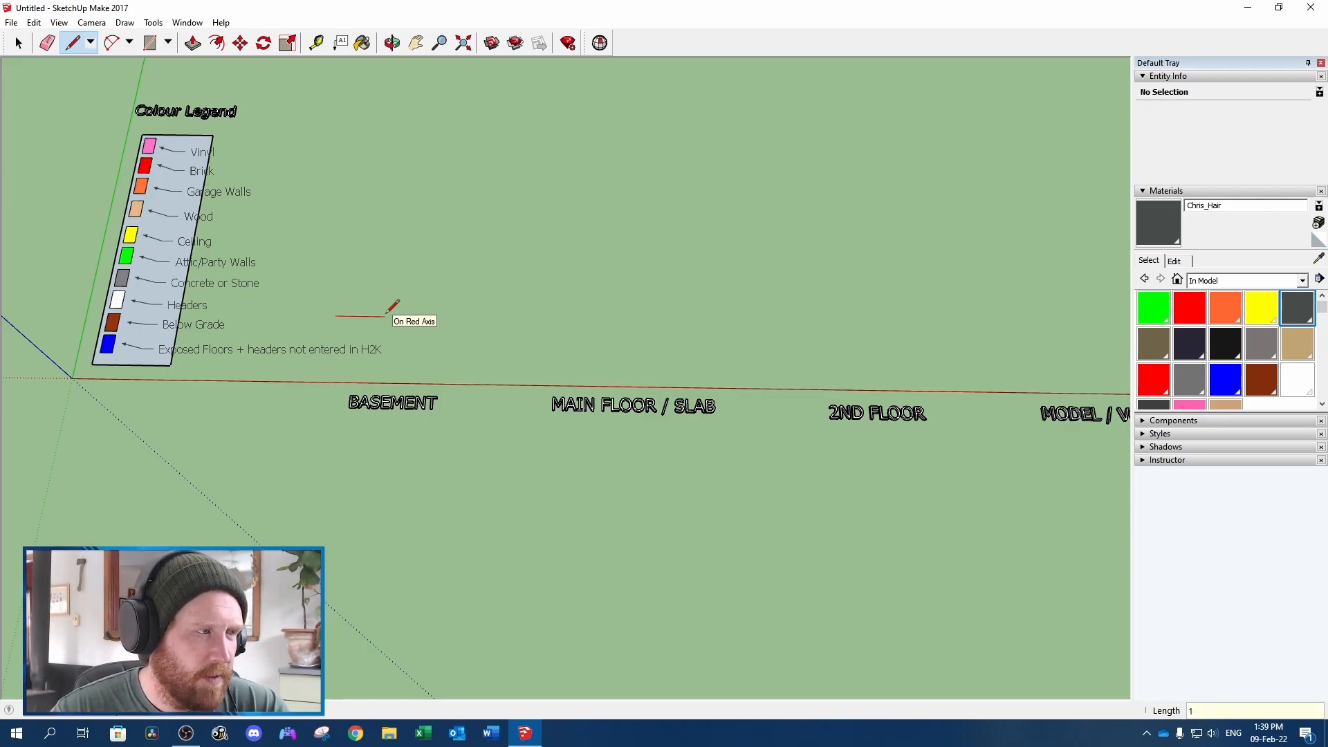
key(Return)
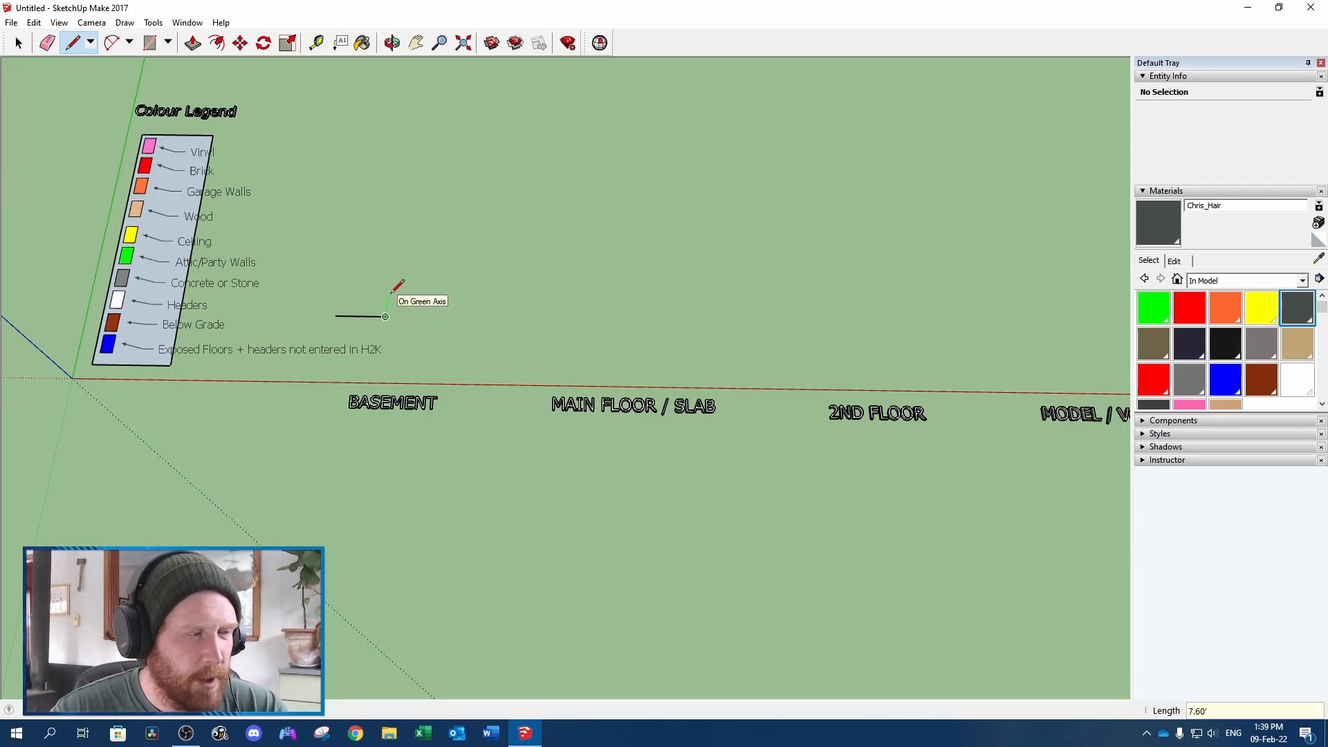
click(387, 299)
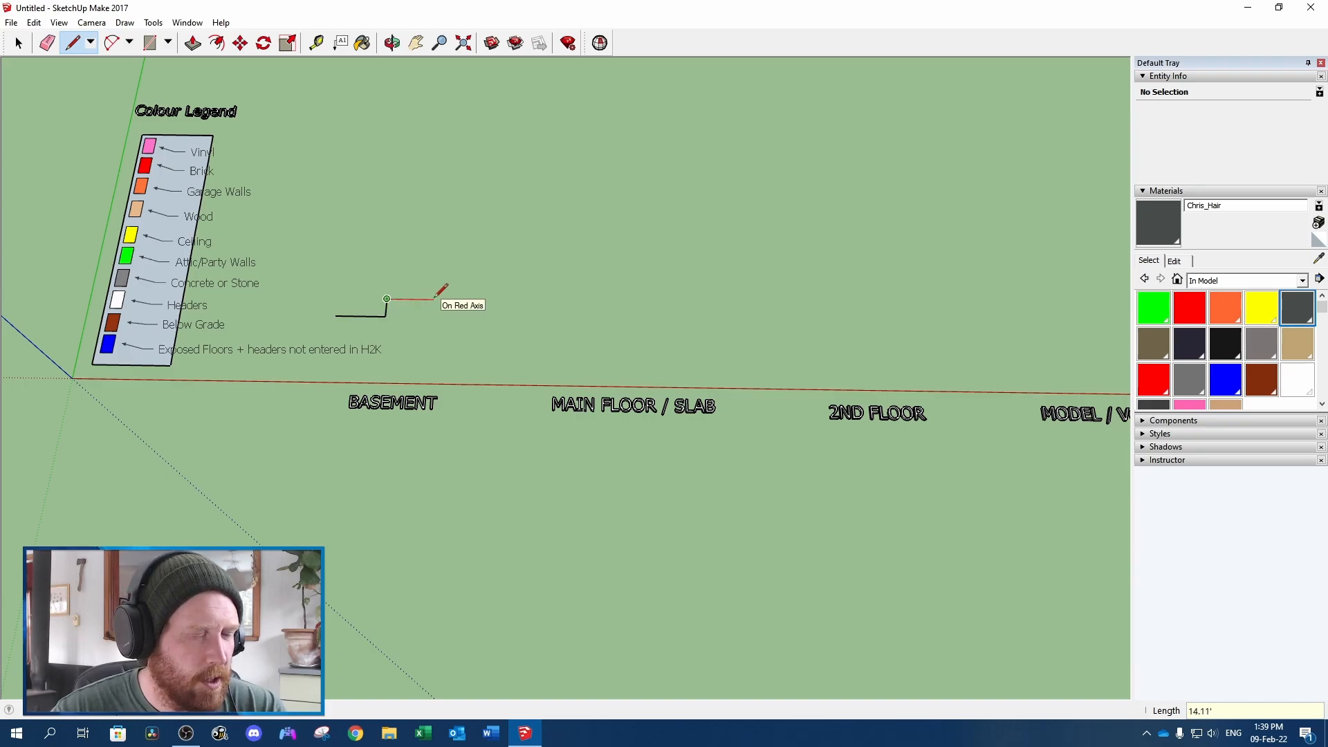
text(12)
key(Return)
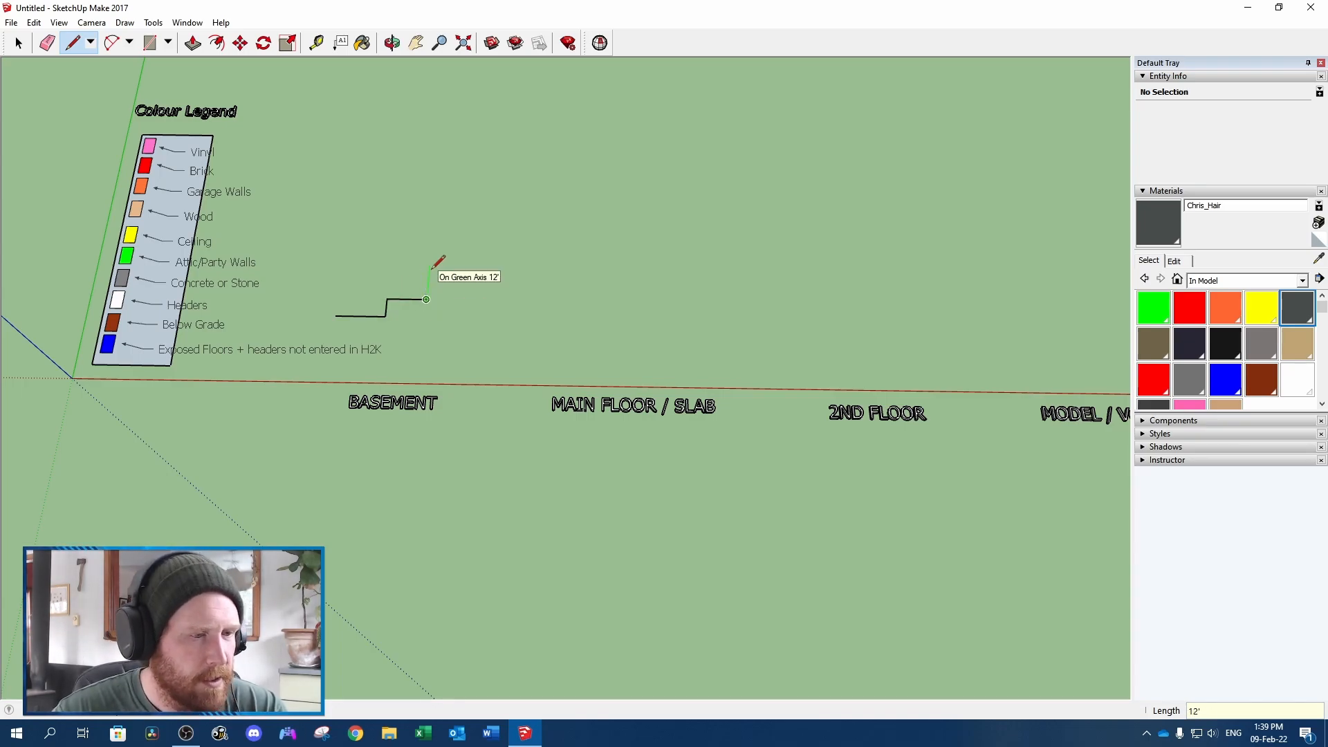
Draw the remaining edges along the axes back to the start point to close the L-shaped floor face
click(430, 247)
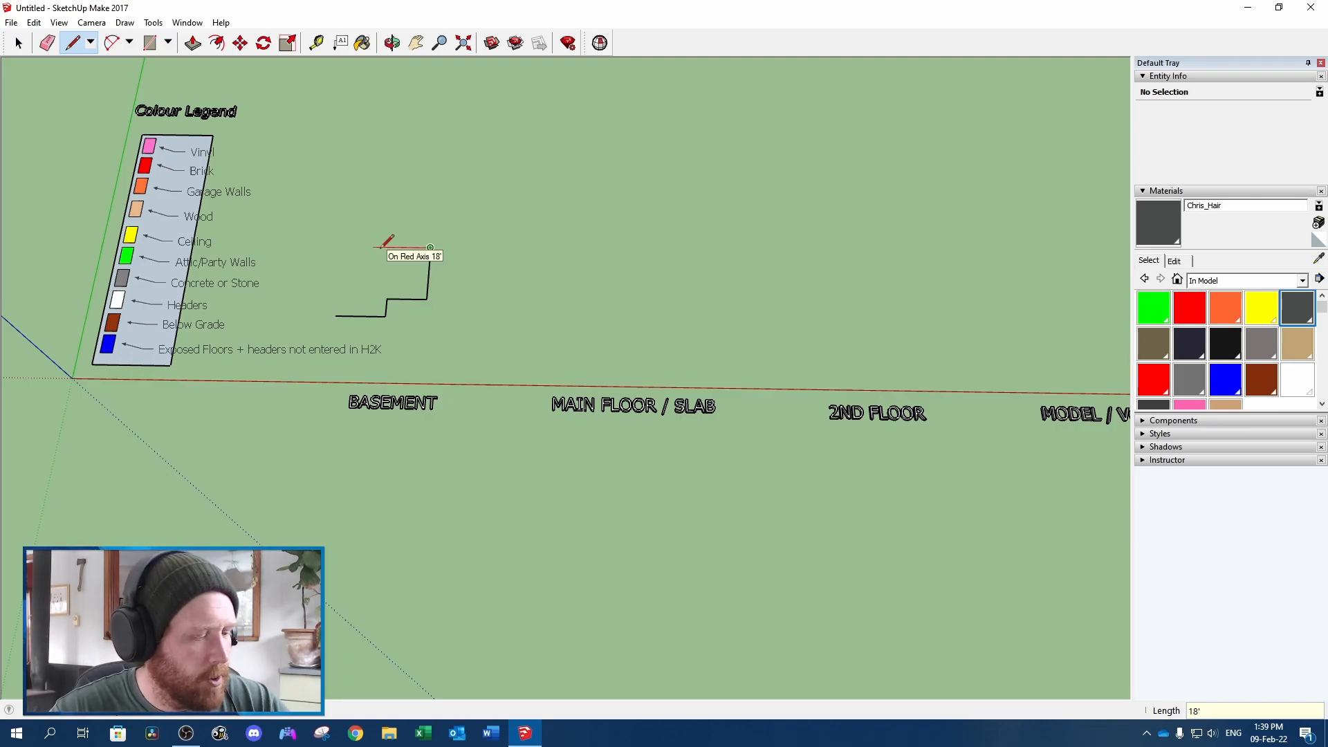
click(343, 246)
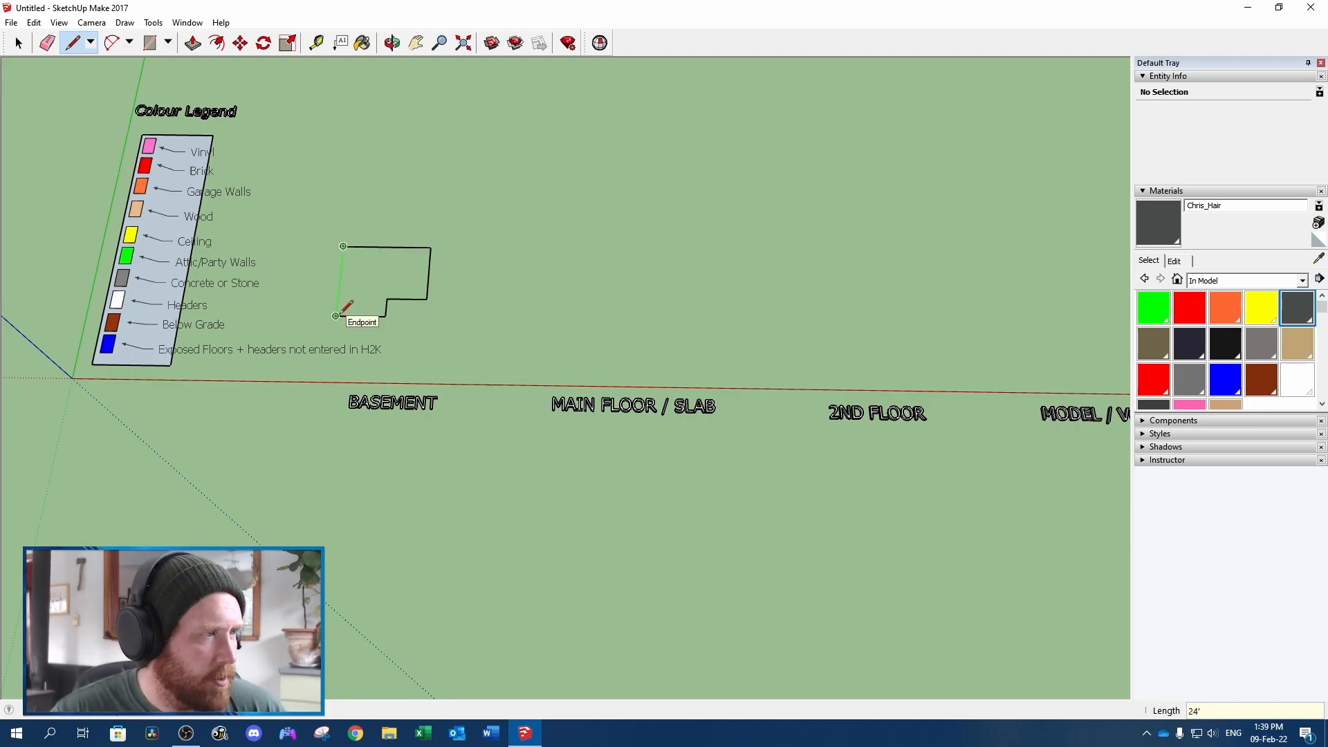
key(Escape)
click(343, 246)
click(336, 316)
Select the L-shaped floor with its edges and move it close to the red axis behind the BASEMENT label
key(space)
click(376, 293)
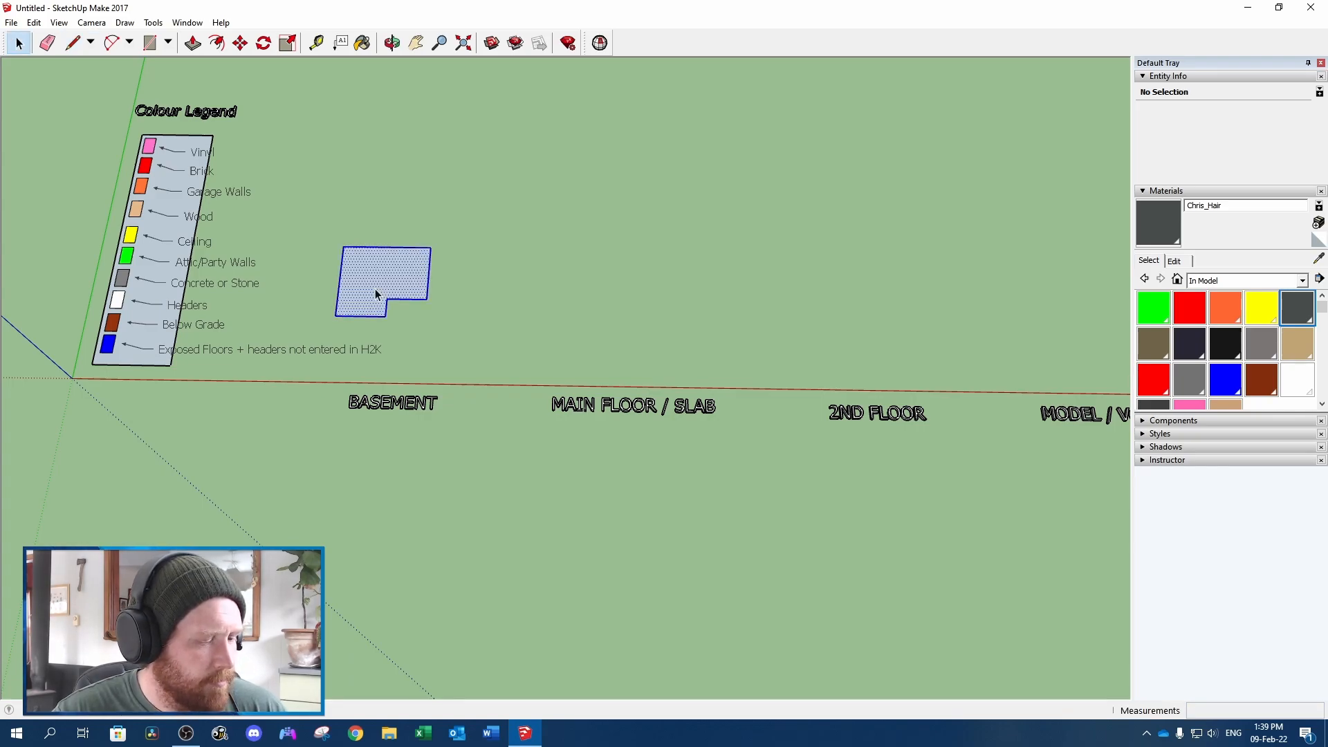
key(m)
click(375, 293)
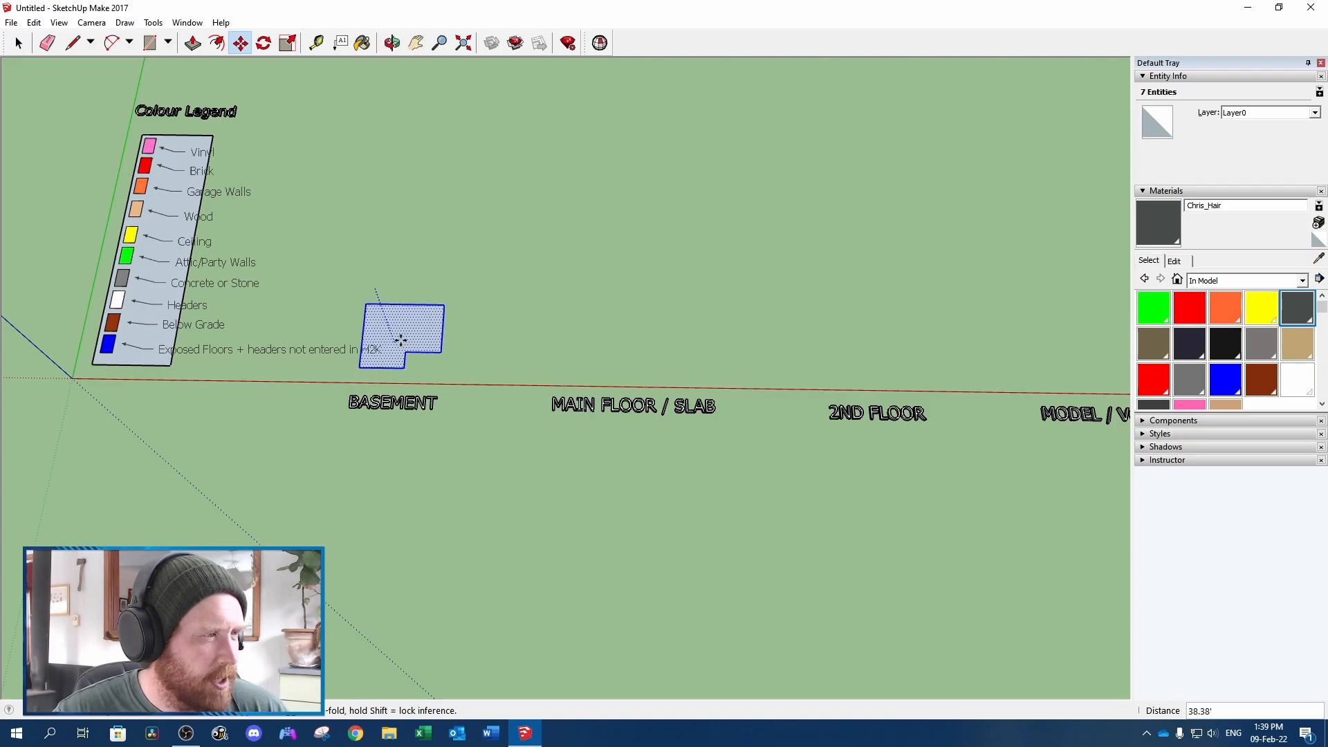
middle_drag(371, 337, 554, 237)
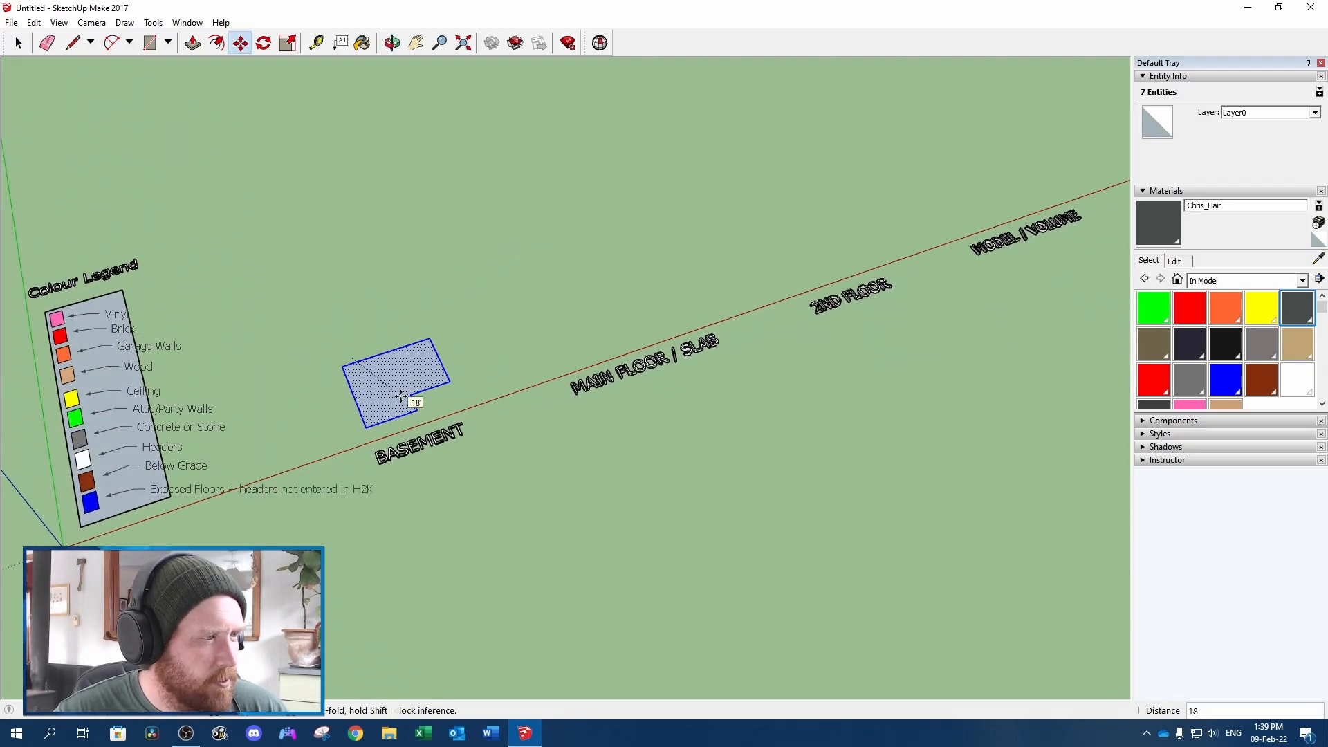
click(400, 396)
middle_drag(543, 341, 415, 329)
key(space)
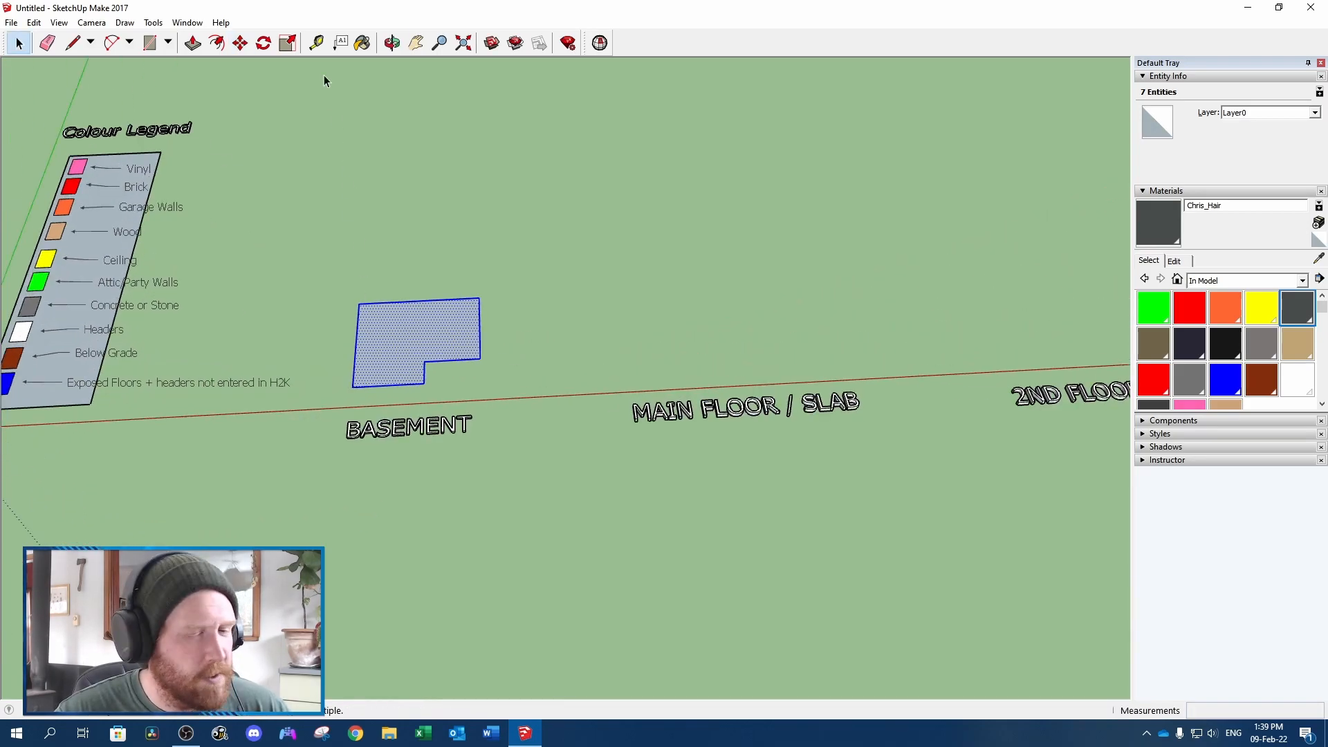
Offset the basement floor outline inward by 1'
click(340, 43)
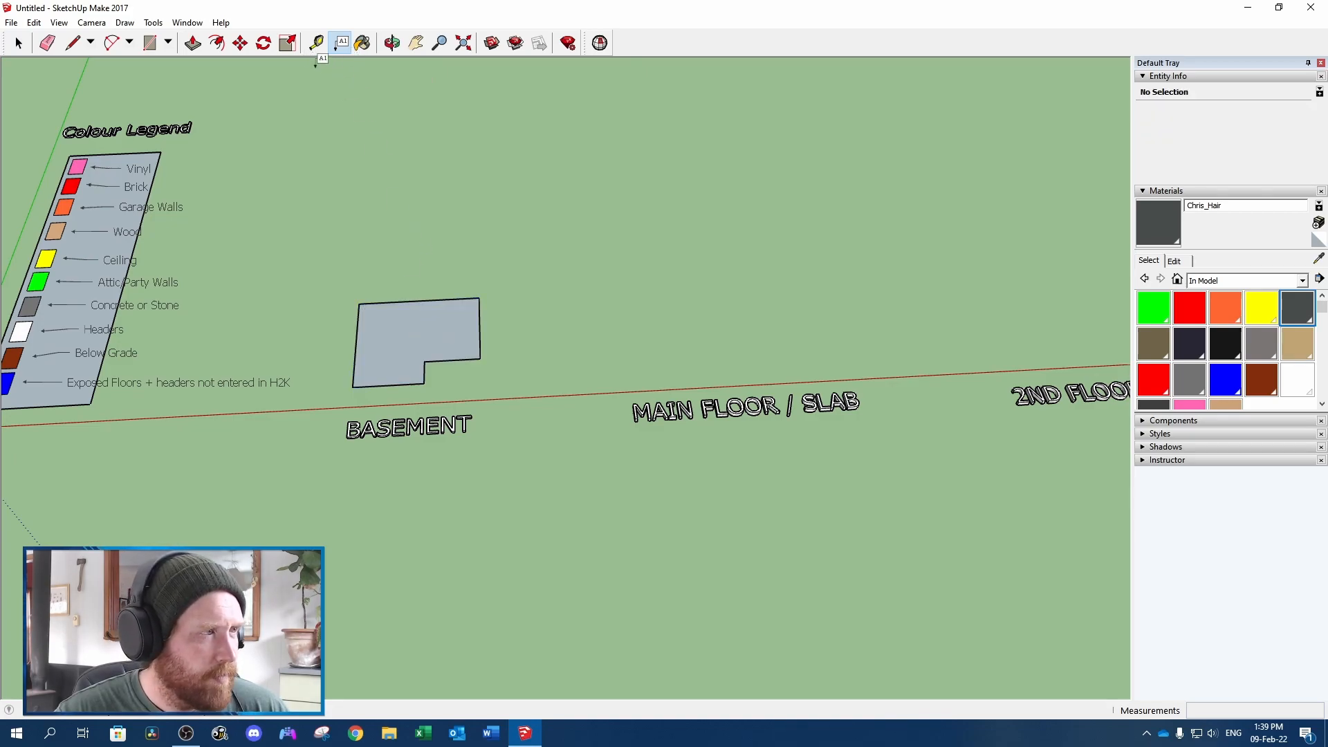
key(space)
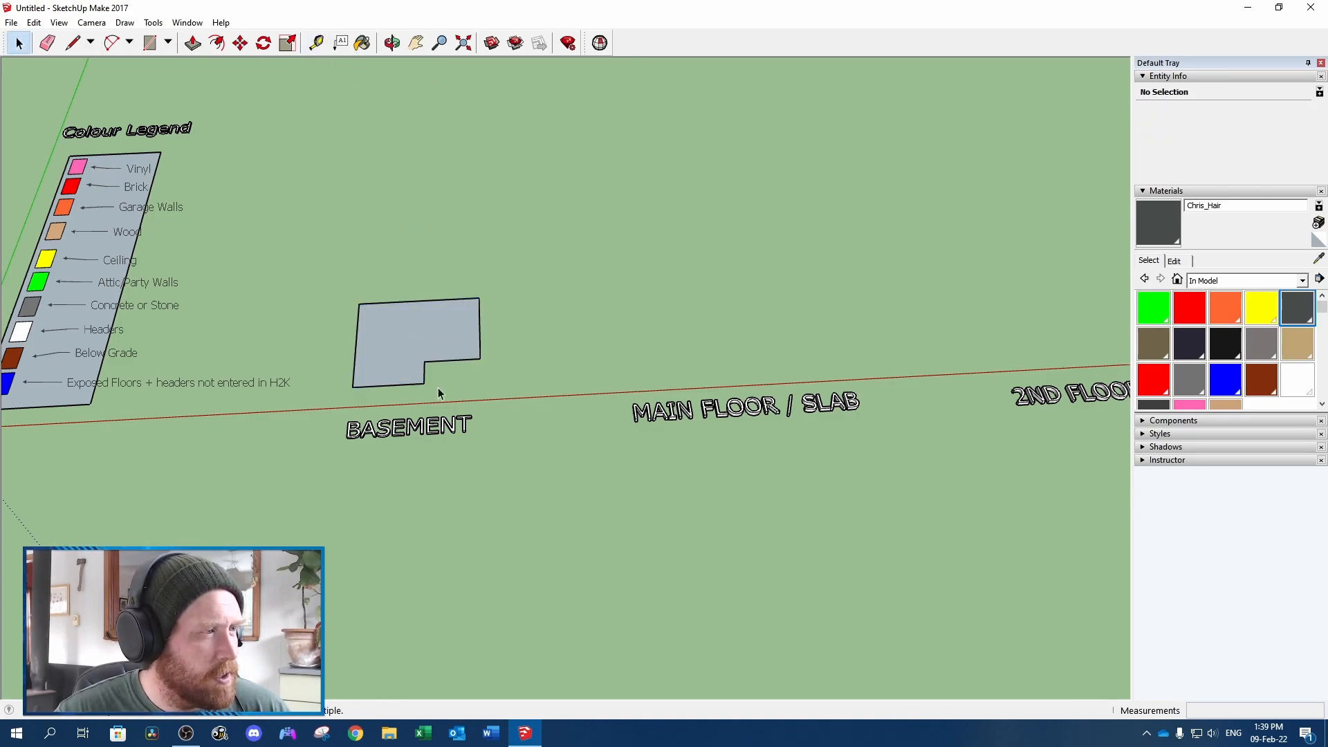
double_click(418, 341)
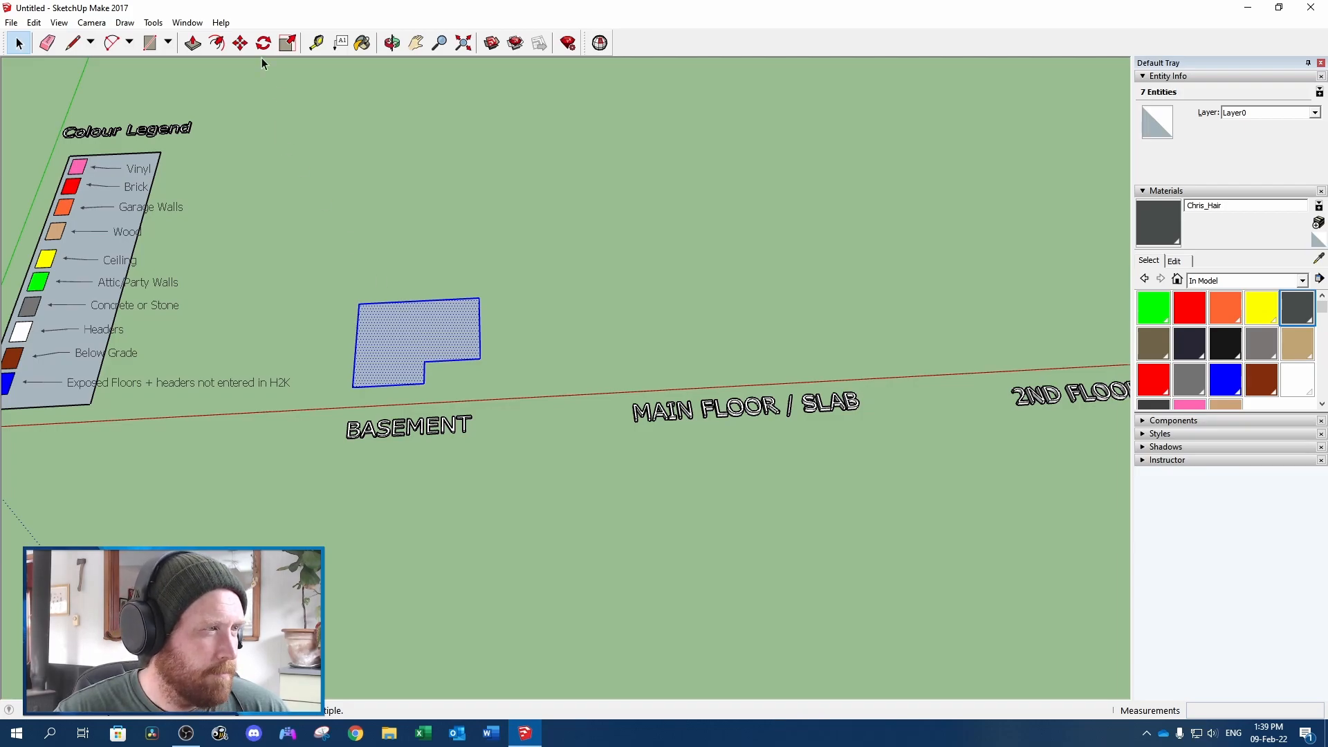
click(217, 43)
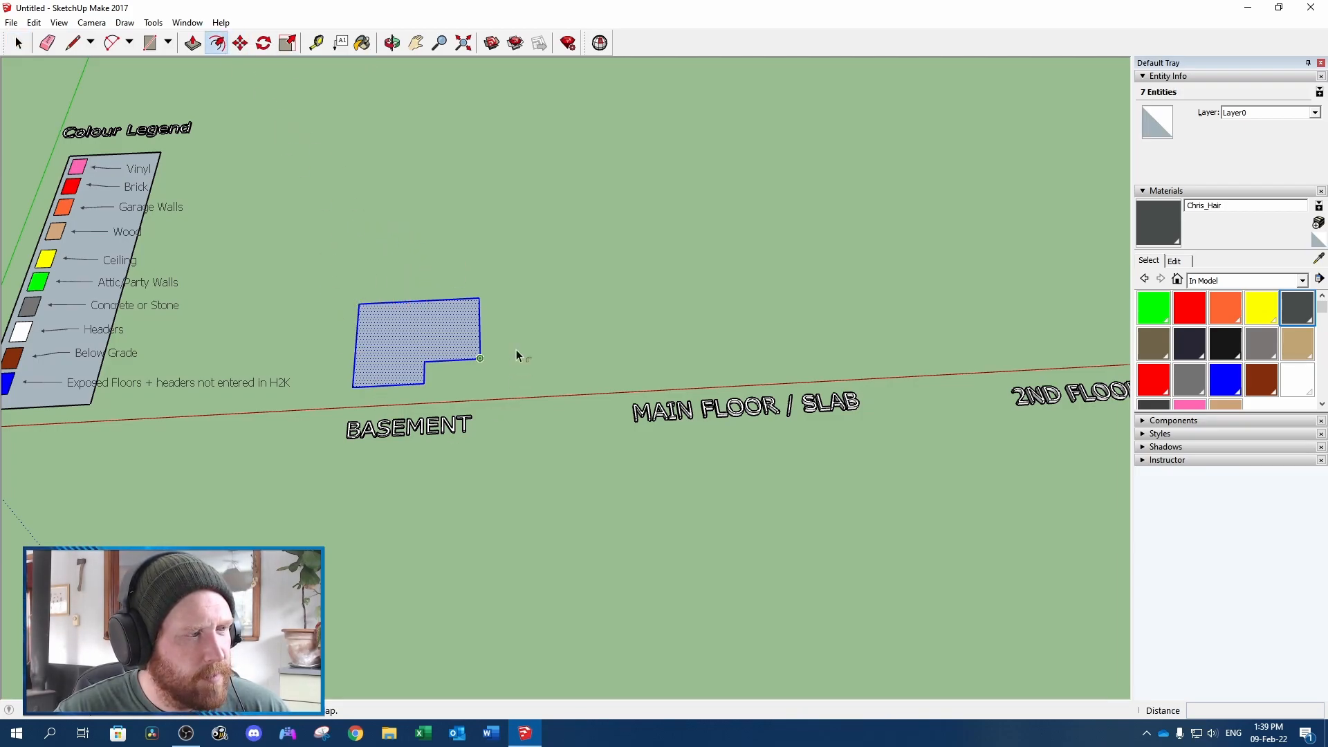
click(429, 279)
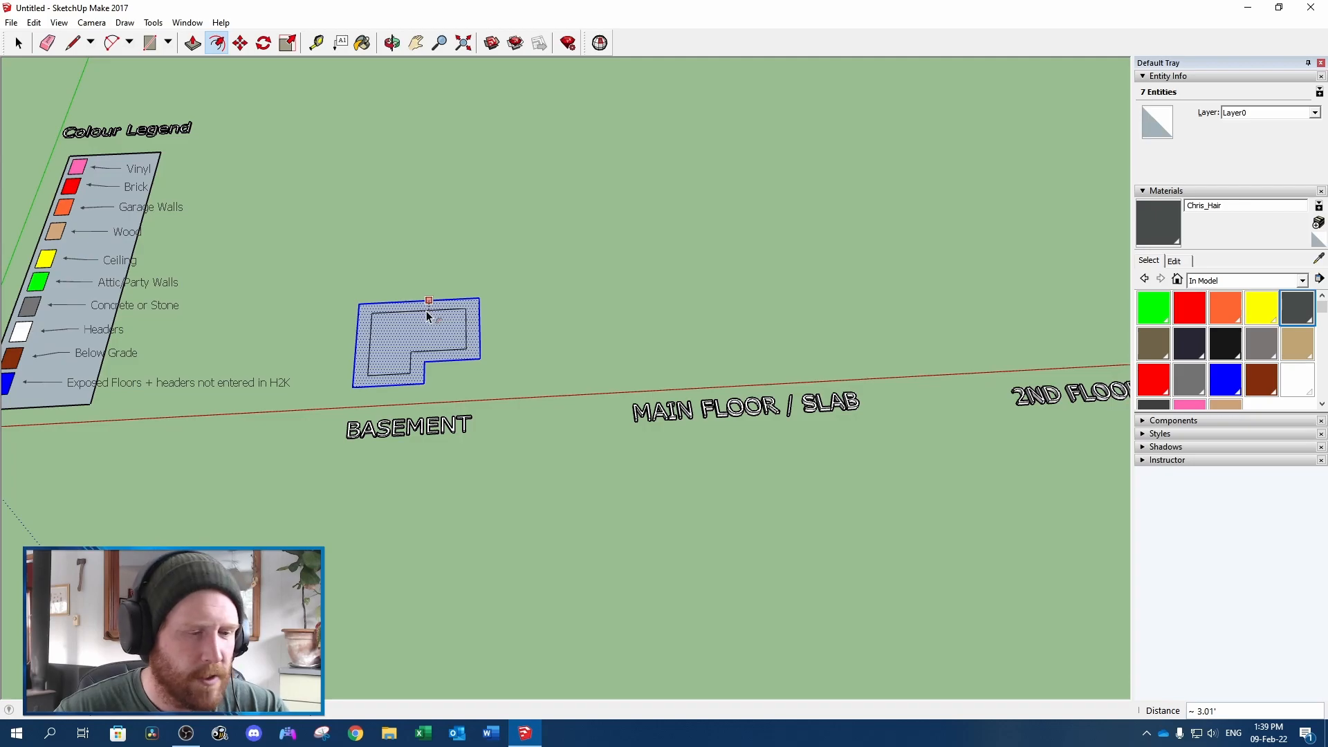
key(Return)
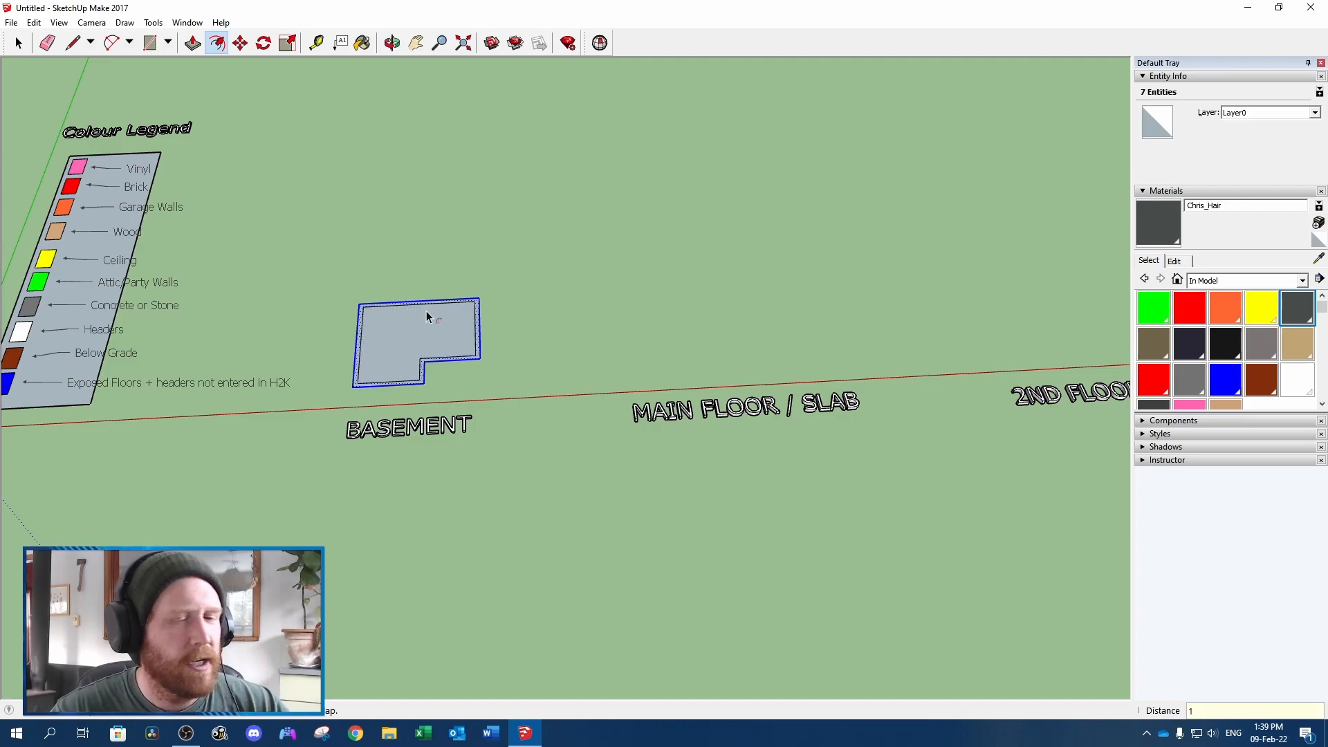
Delete the outer outline and the band around the inset, keeping only the inner basement floor face
scroll(426, 317, up, 3)
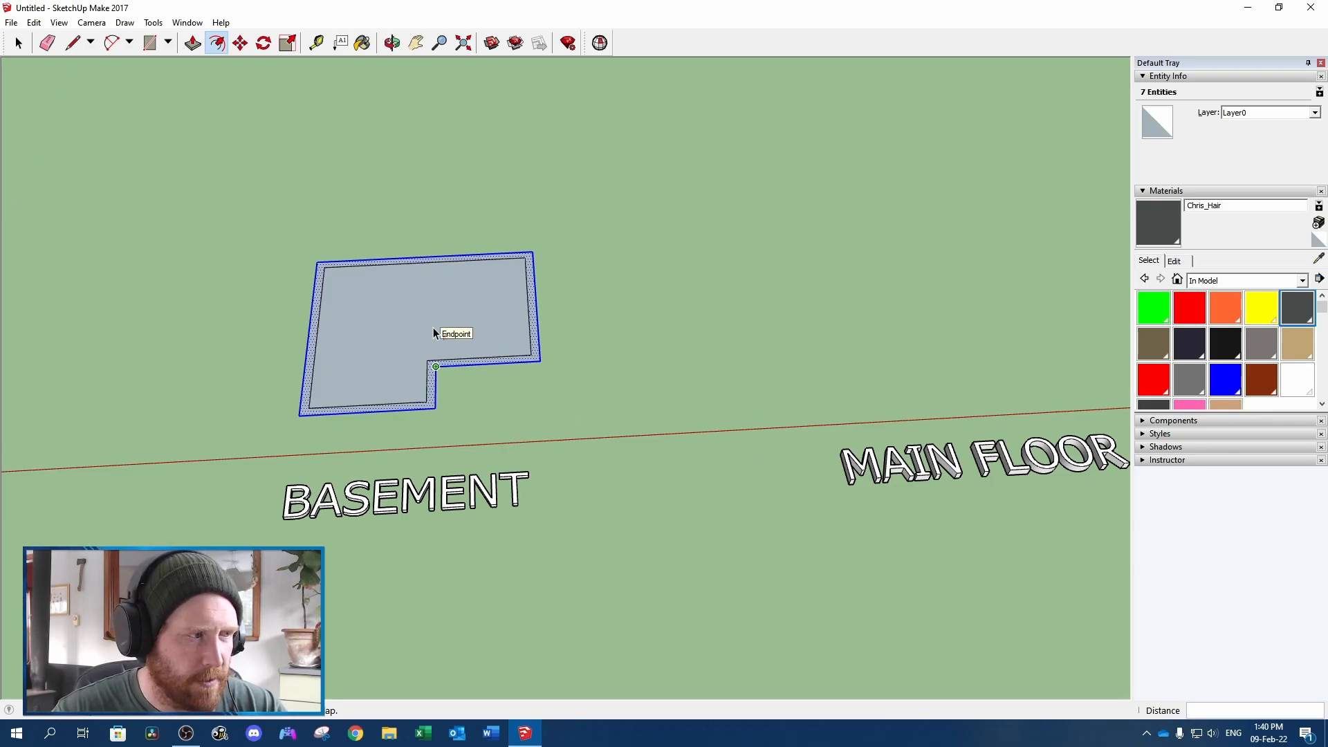
key(Delete)
key(space)
scroll(433, 332, down, 4)
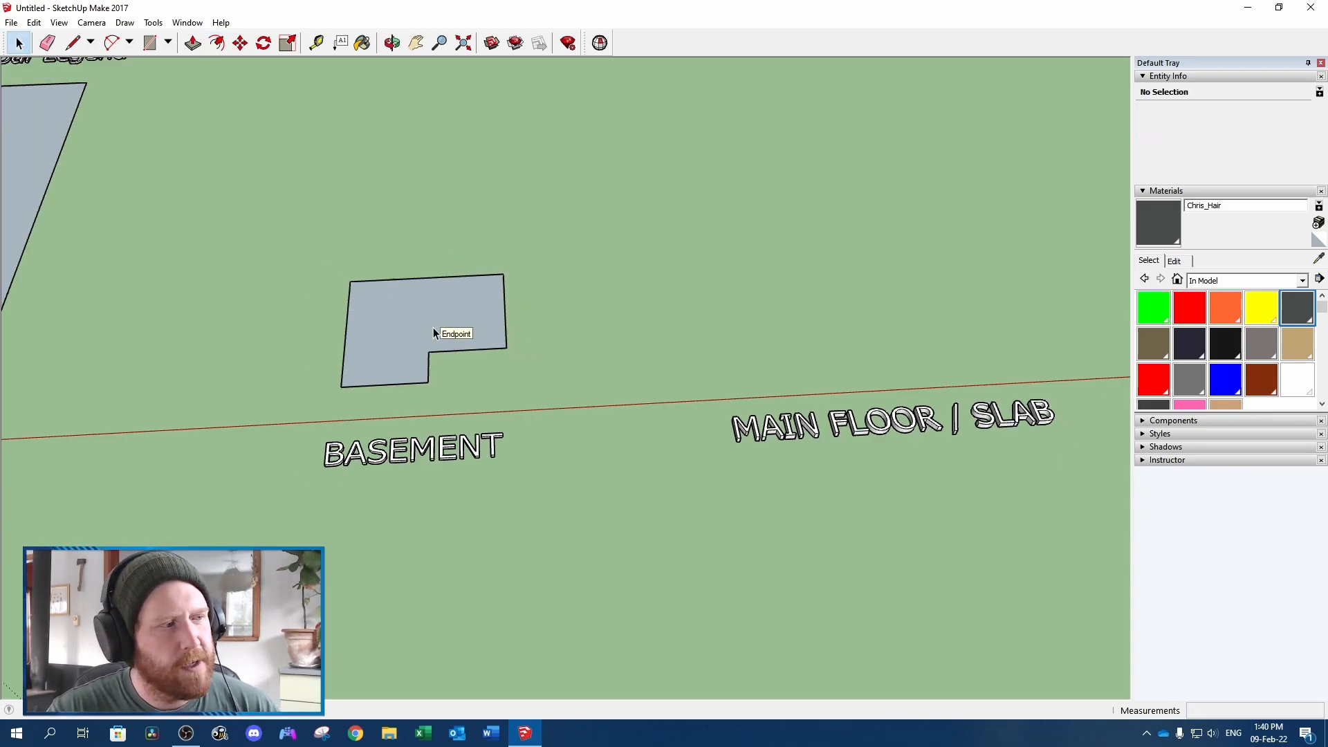
Copy the basement floor face with its edges to a free spot behind the original
double_click(434, 332)
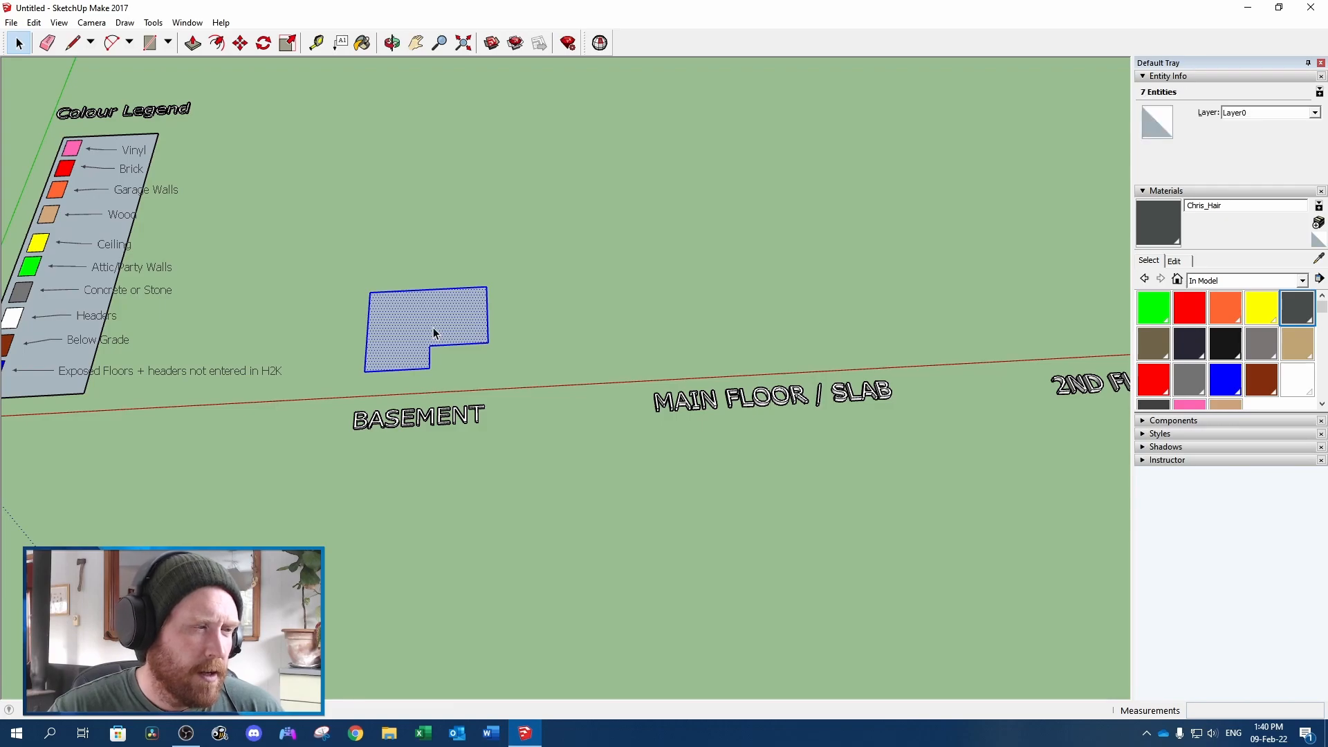
key(m)
click(392, 241)
key(ctrl)
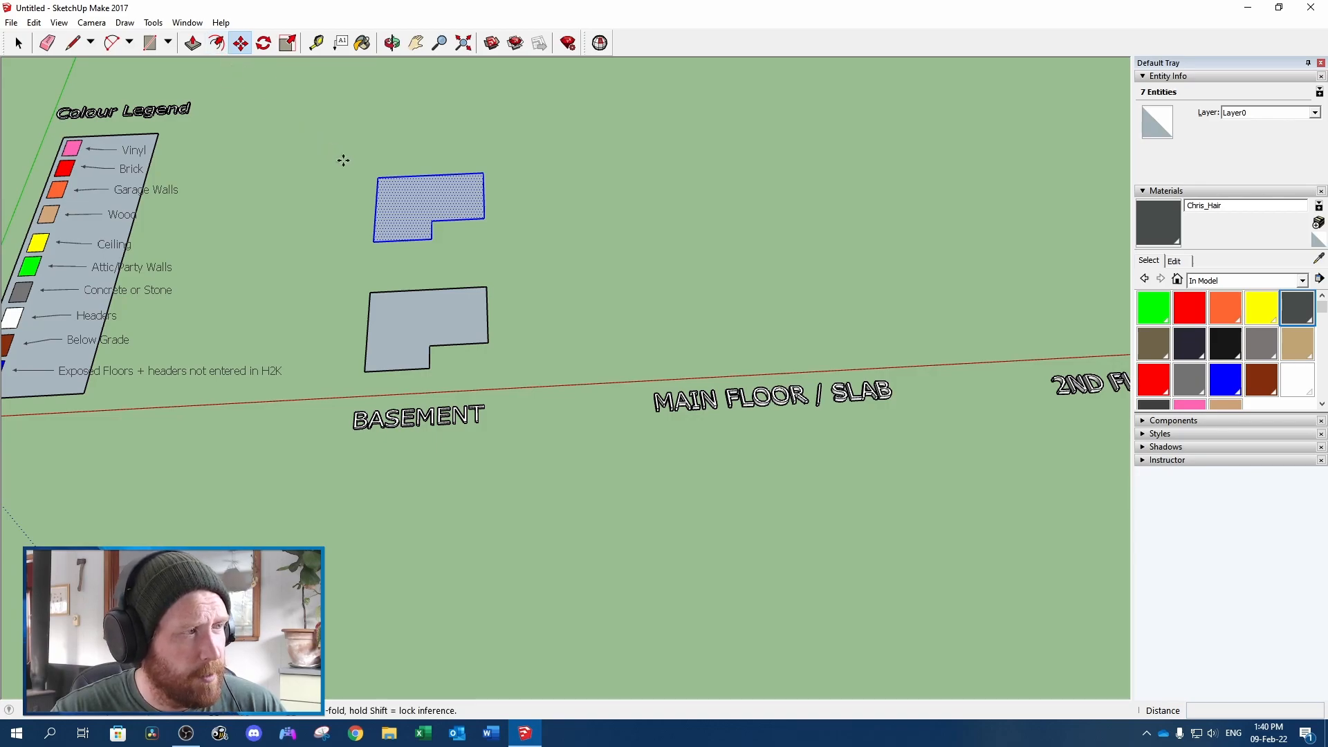
Push/Pull the copied basement face up 7.9' into a solid volume
click(193, 43)
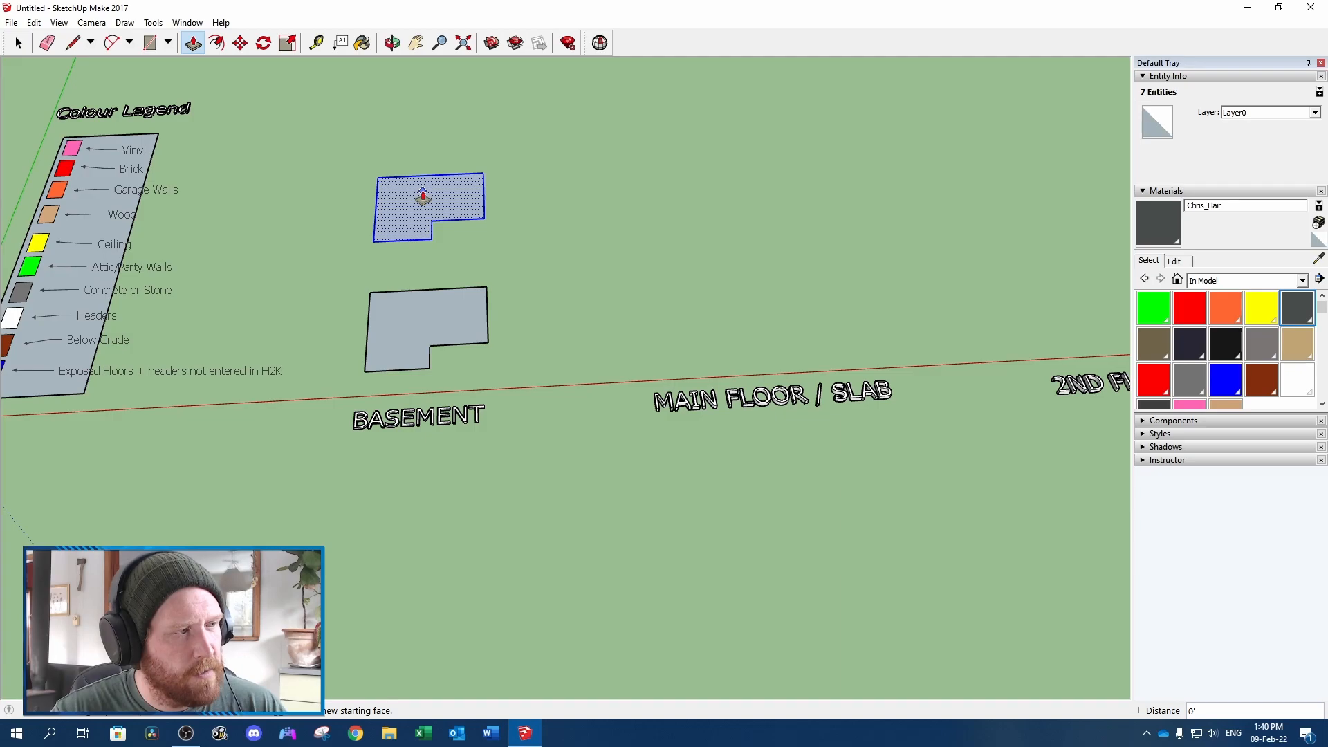
drag(423, 196, 420, 178)
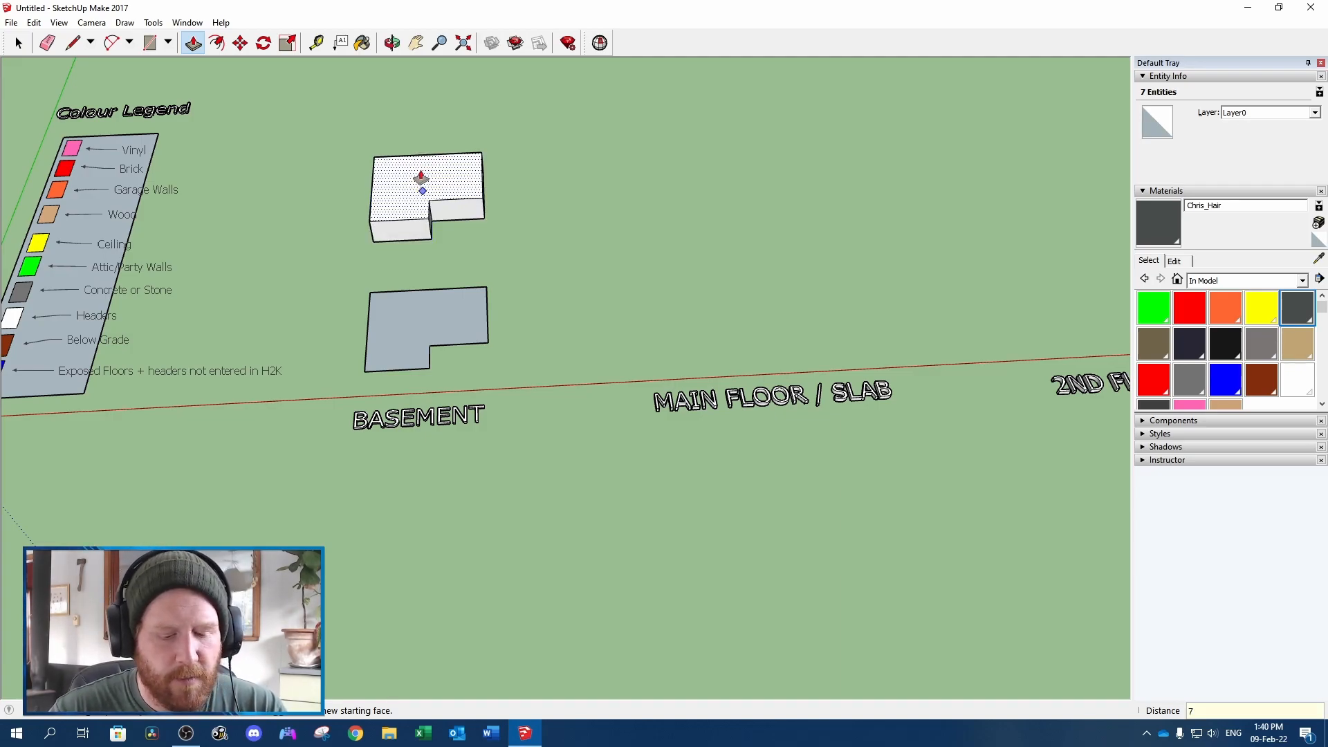
key(Return)
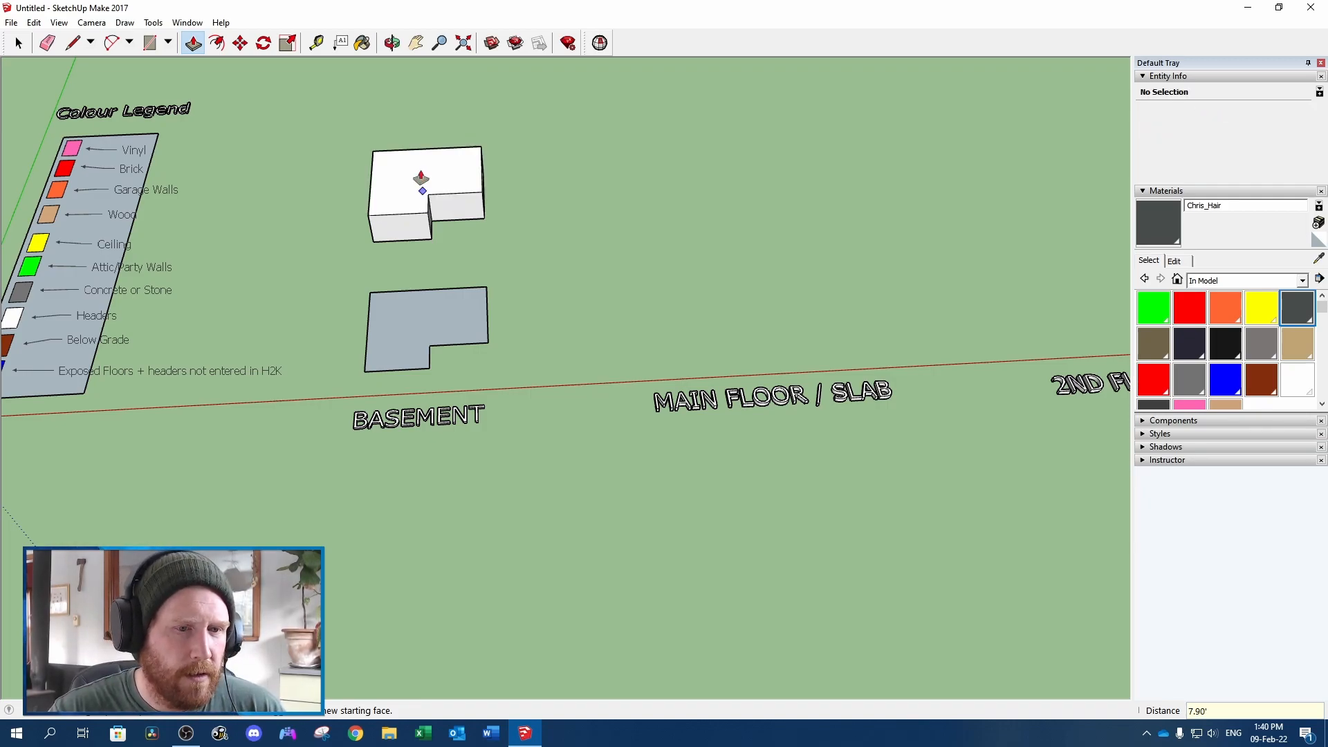
Copy the flat basement floor face and paste it behind the MAIN FLOOR / SLAB label
key(space)
double_click(429, 341)
key(ctrl+c)
key(ctrl+v)
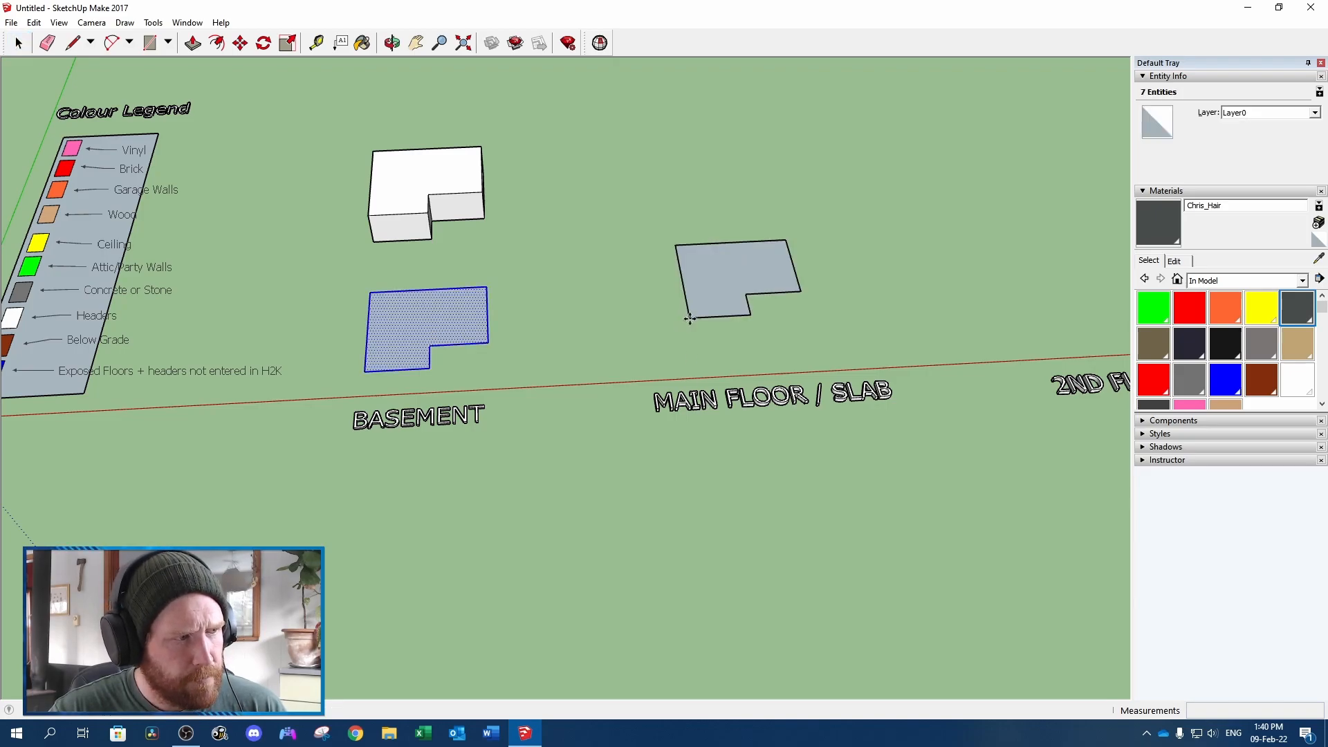
click(698, 364)
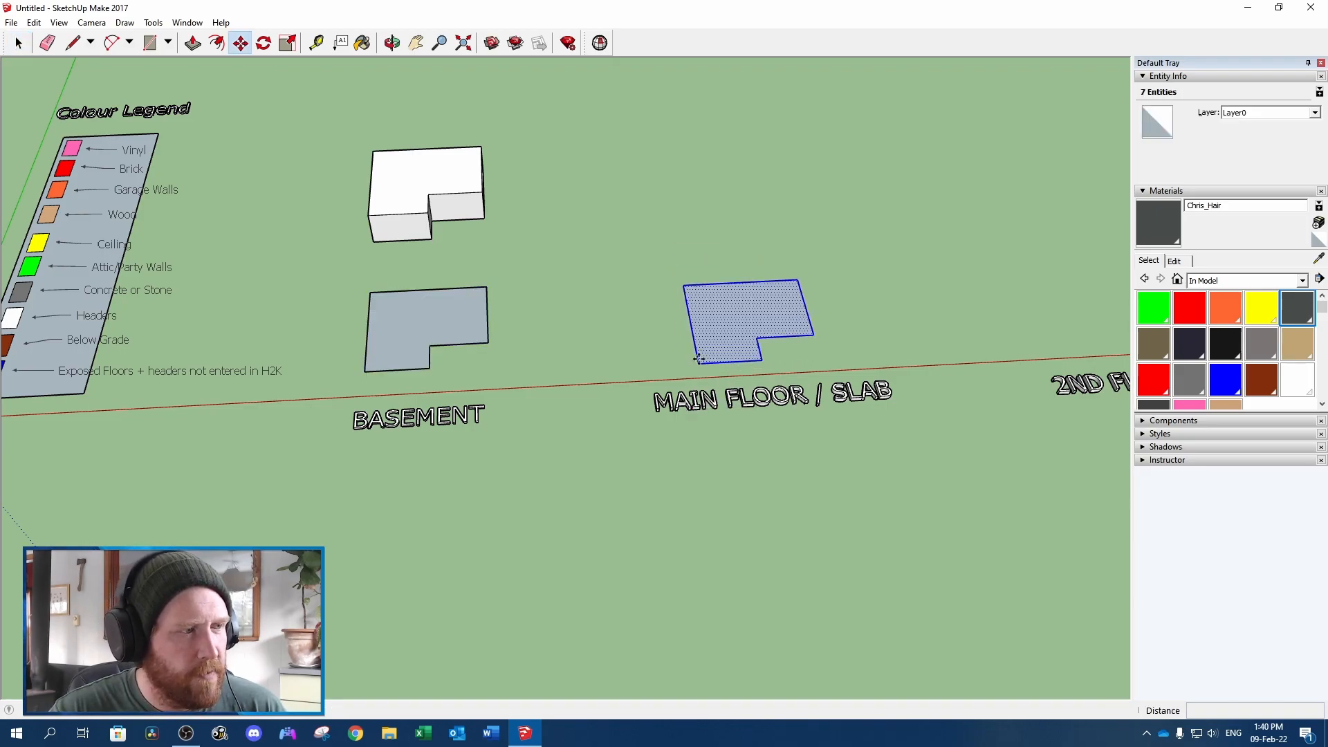
Offset the main floor outline outward by 0.5' and delete the original inner outline
click(218, 46)
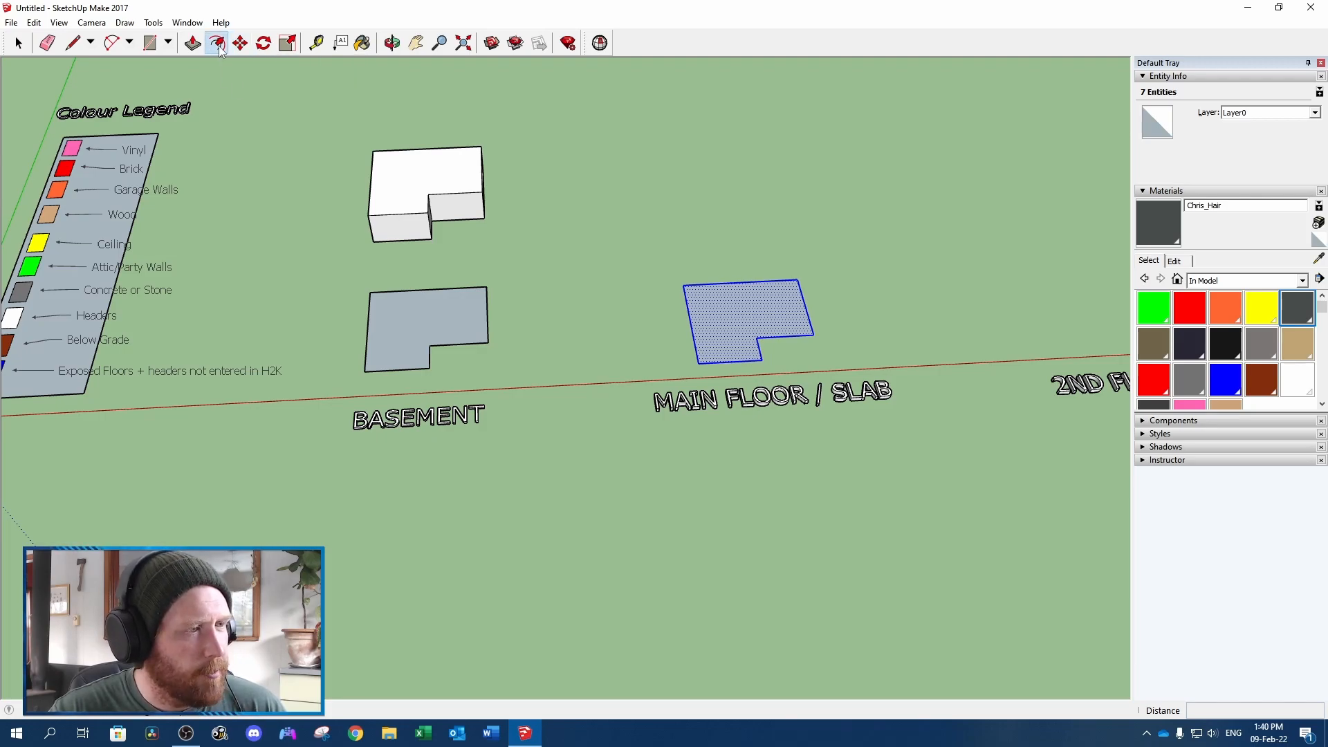
click(753, 294)
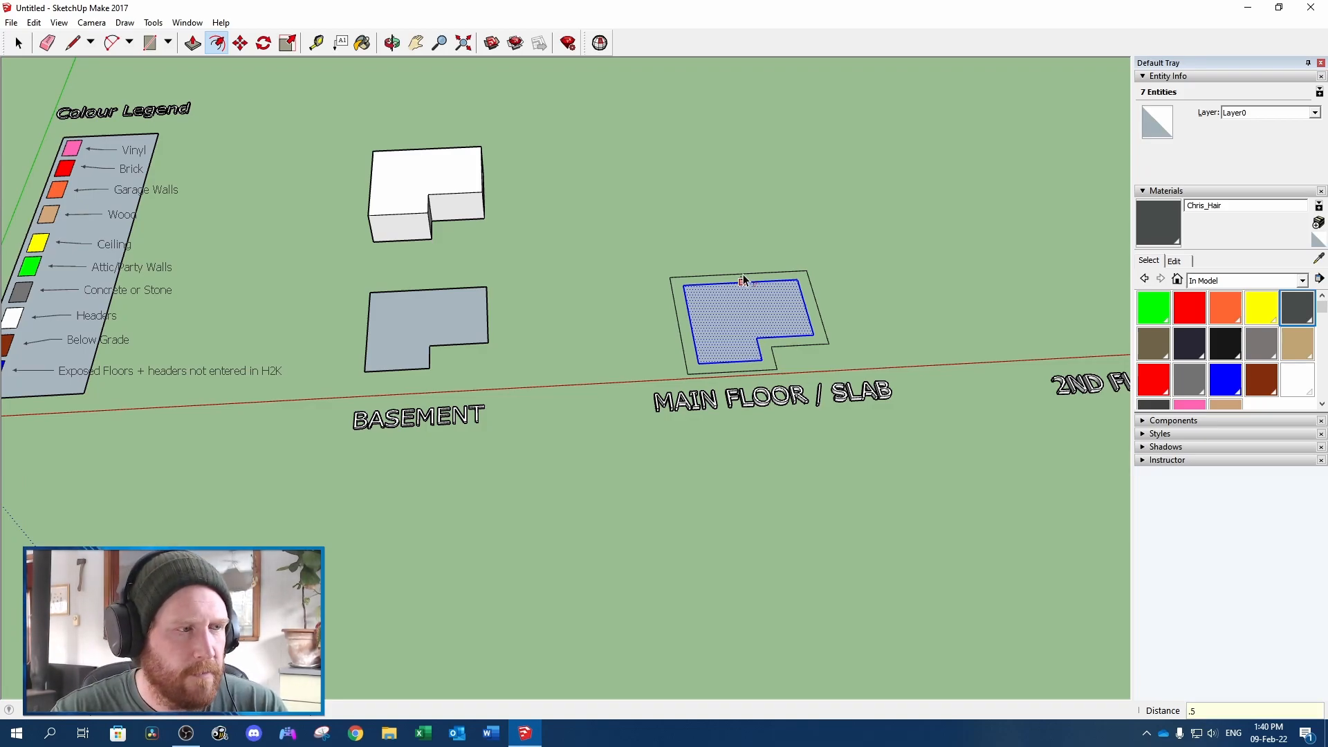
key(Return)
key(Delete)
key(space)
Copy the enlarged main floor face with its edges and paste the copy behind the original
click(735, 310)
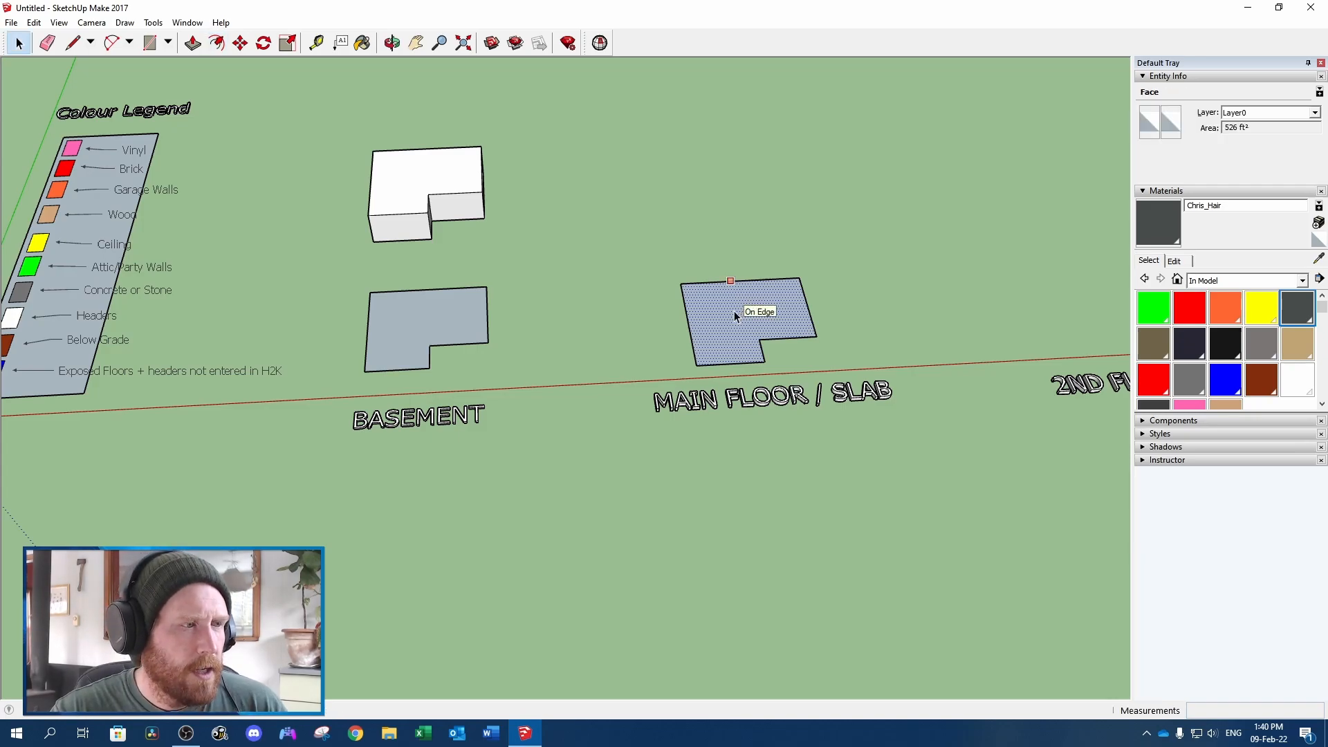
double_click(733, 316)
key(ctrl+c)
key(ctrl+v)
click(675, 224)
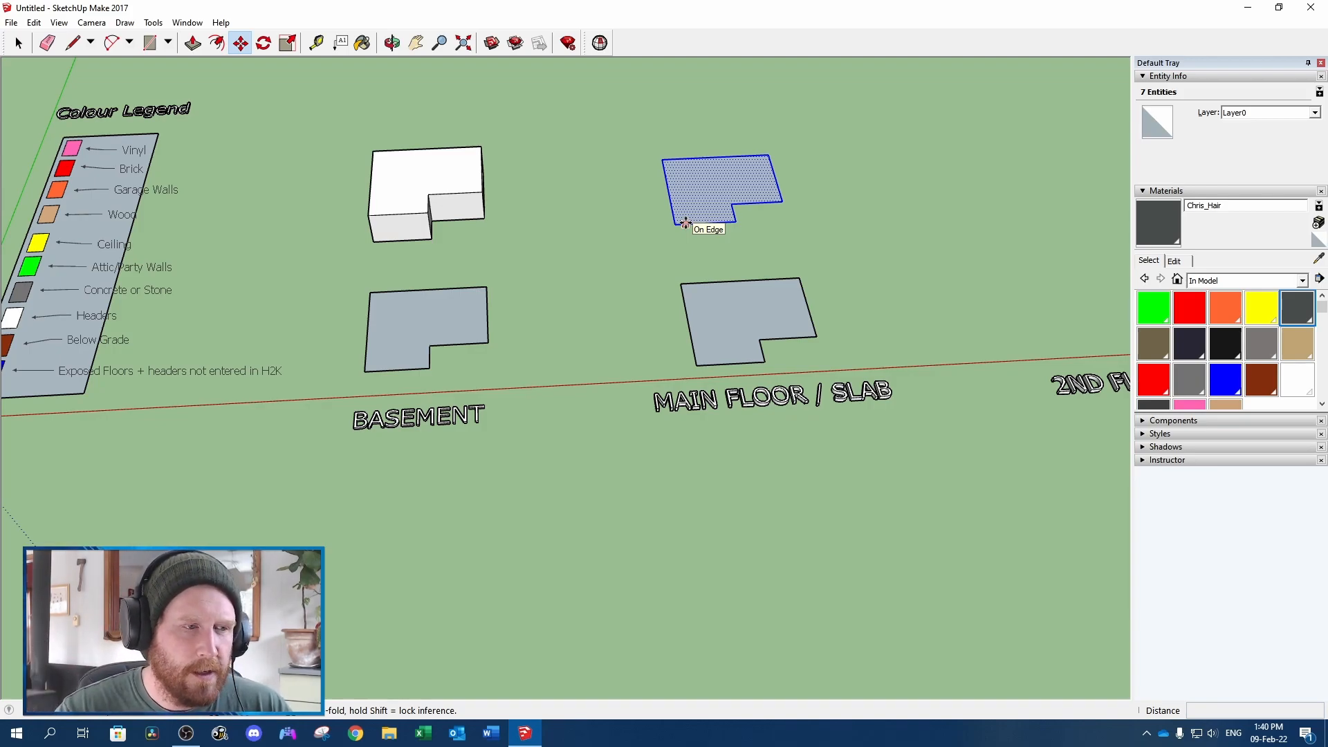
Push/Pull the copied main floor face up 0.83' to form the header layer
scroll(683, 220, up, 1)
key(p)
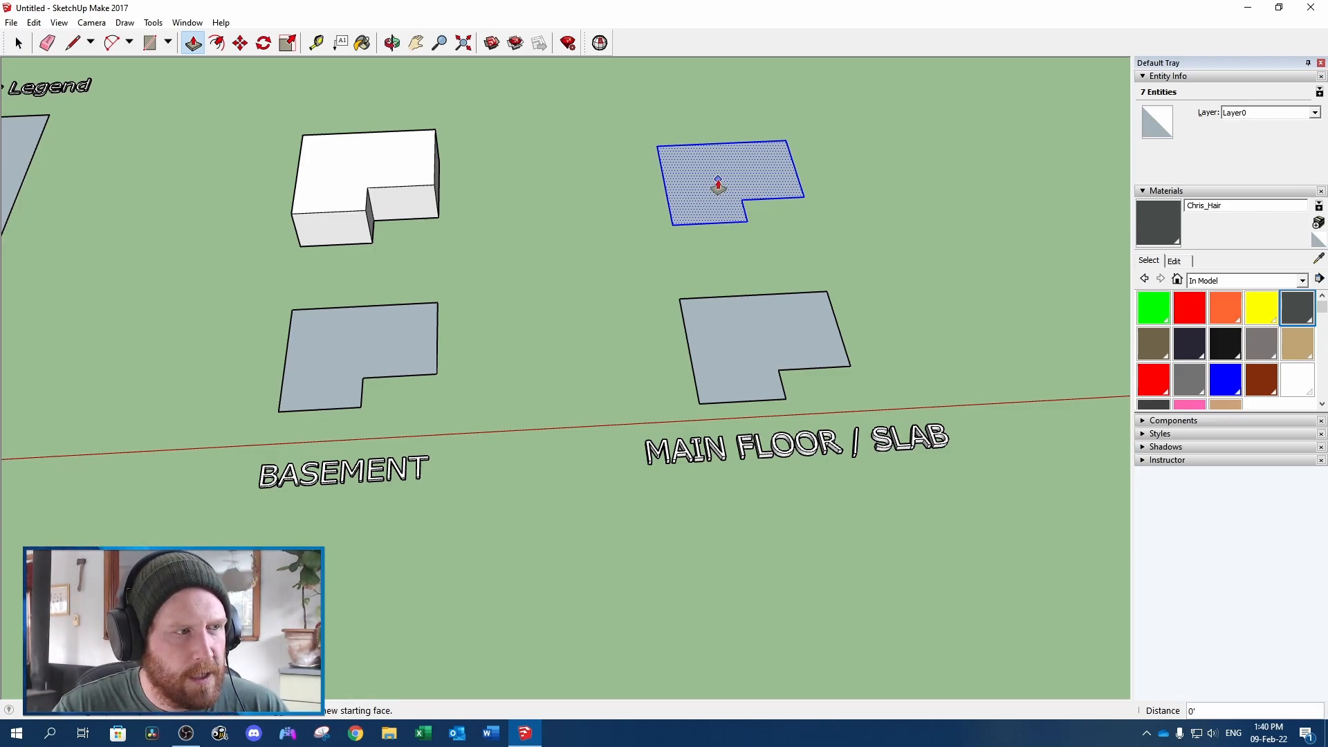
click(718, 183)
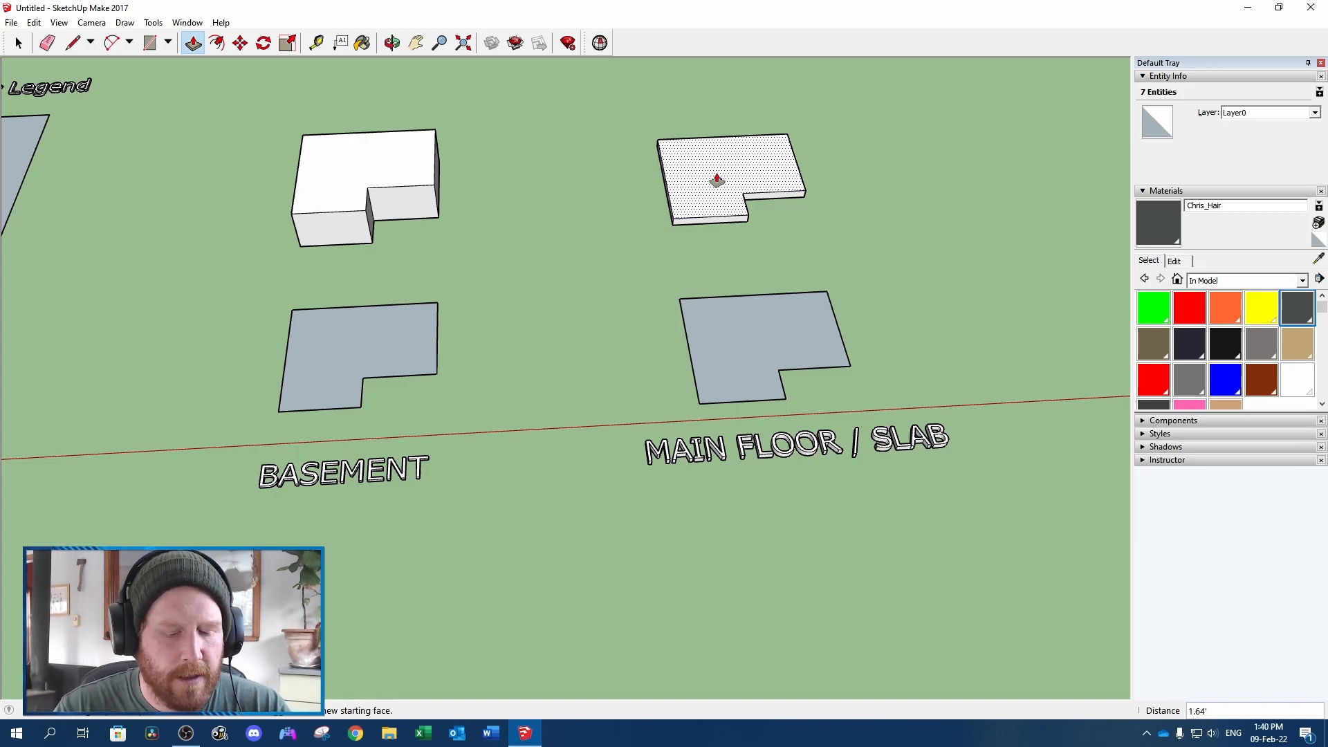
text(.83)
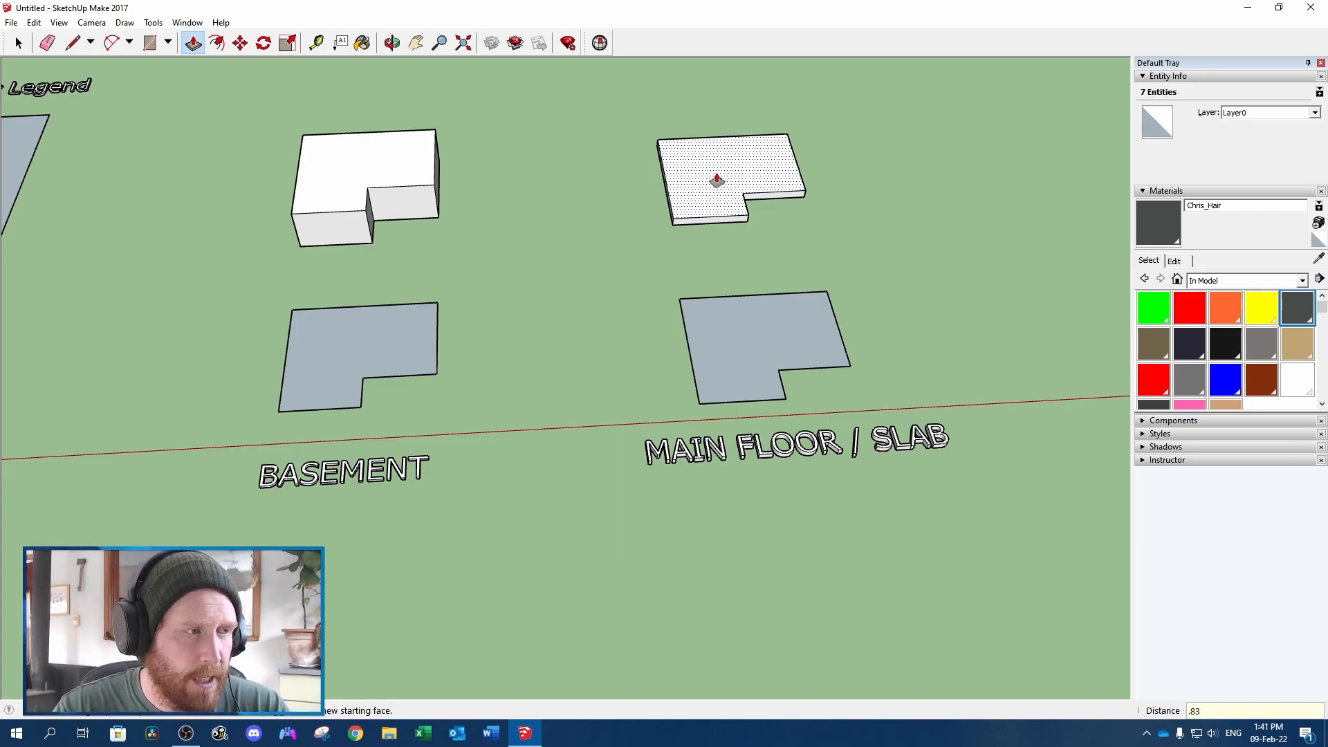
key(Return)
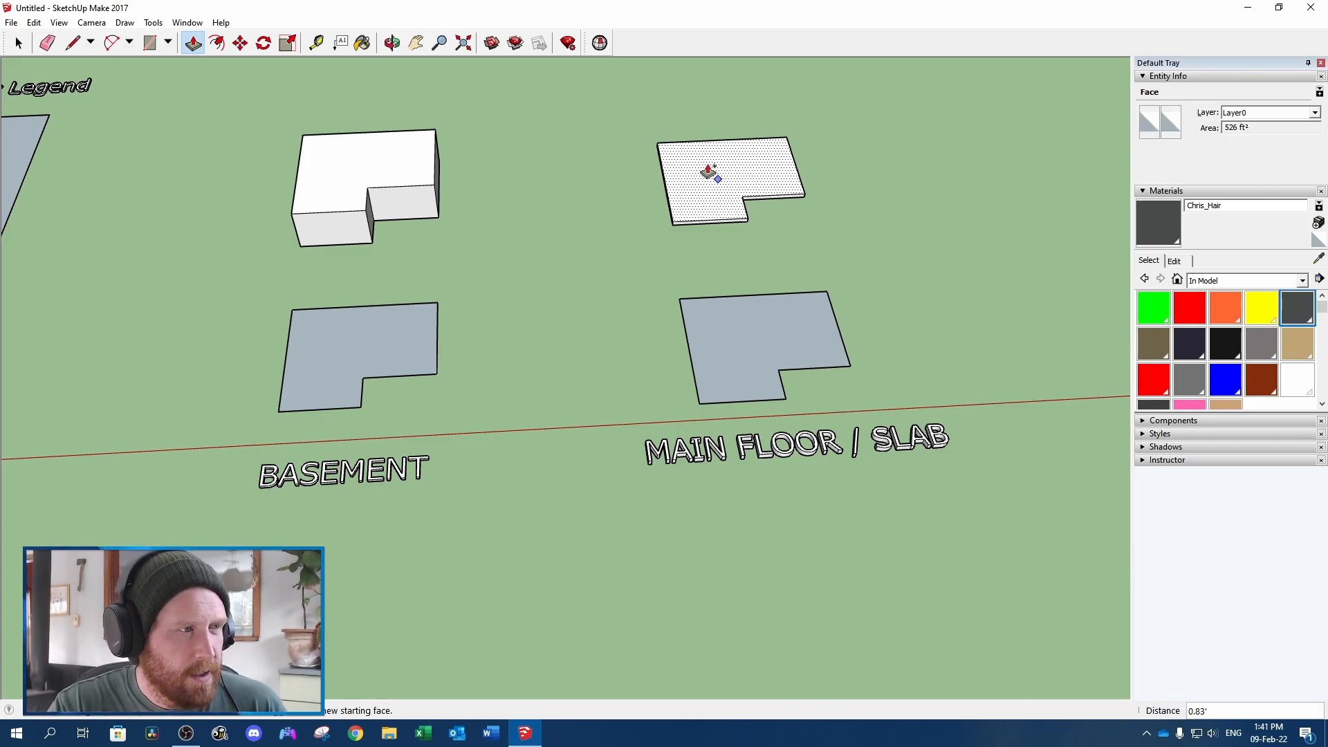
key(ctrl)
key(ctrl)
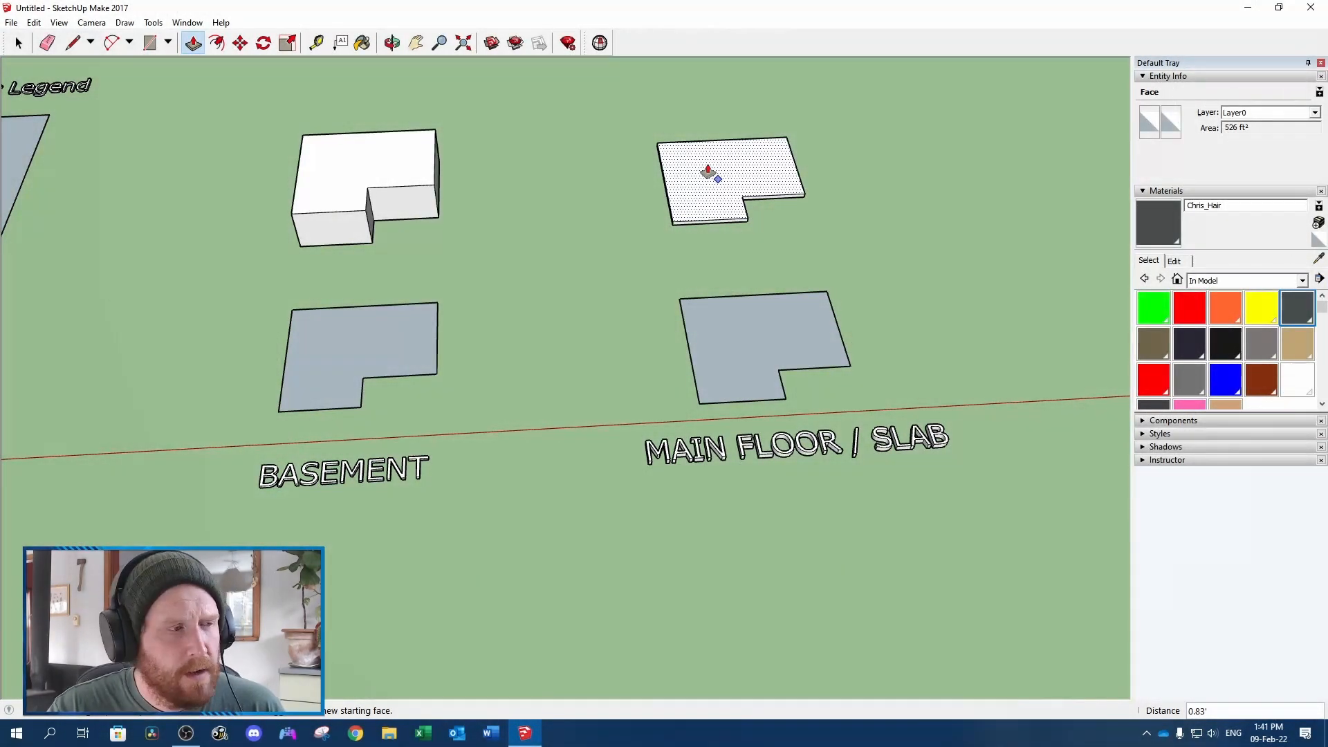
Push/Pull the top of the main floor header layer up 8' to form the wall volume
click(711, 195)
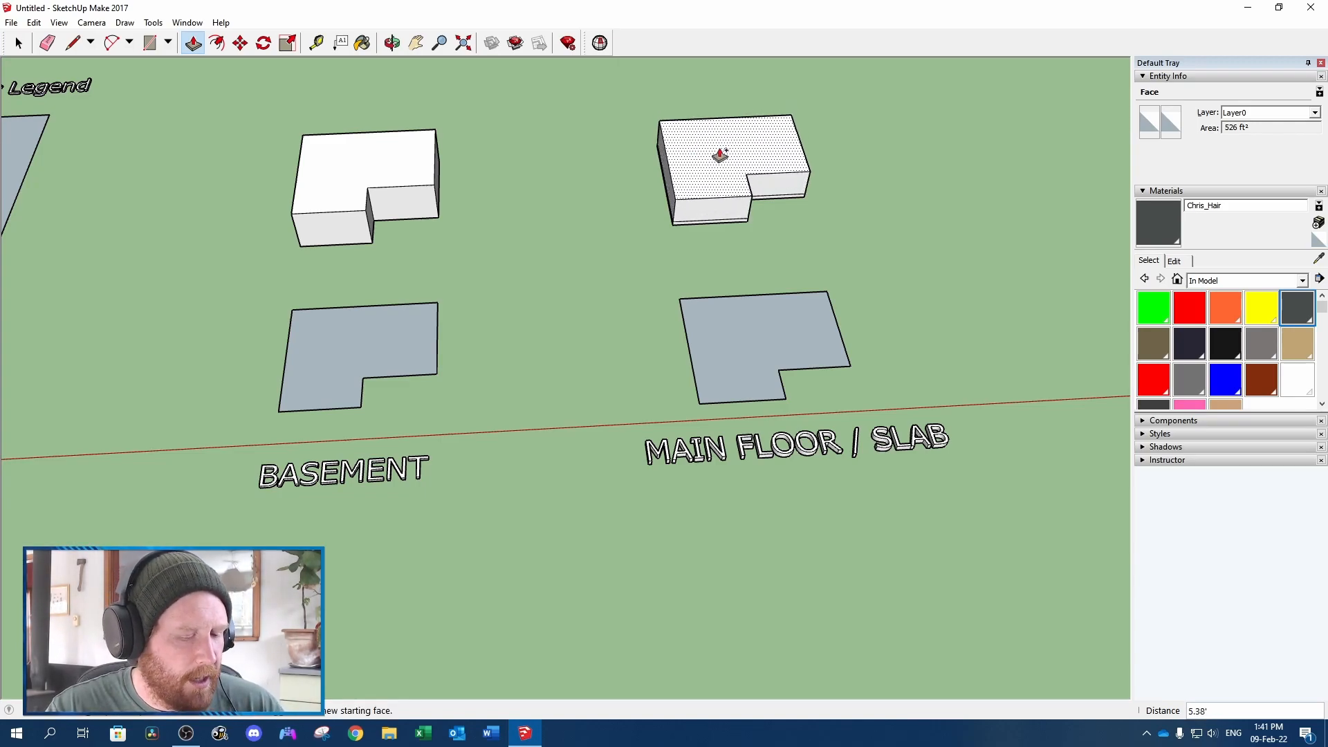
text(8)
key(Return)
scroll(721, 156, down, 2)
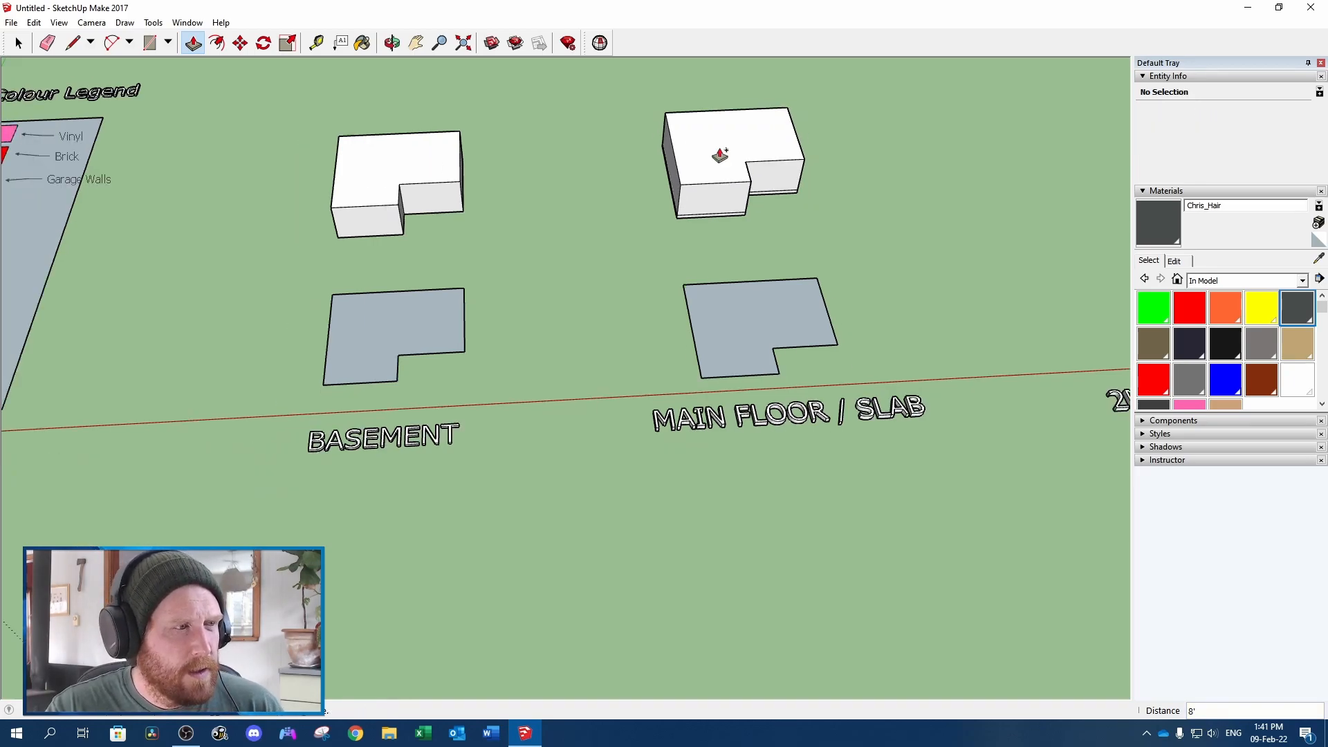
Copy the flat main floor face with its edges and paste it behind the 2ND FLOOR label
key(space)
shift+middle_drag(782, 215, 583, 255)
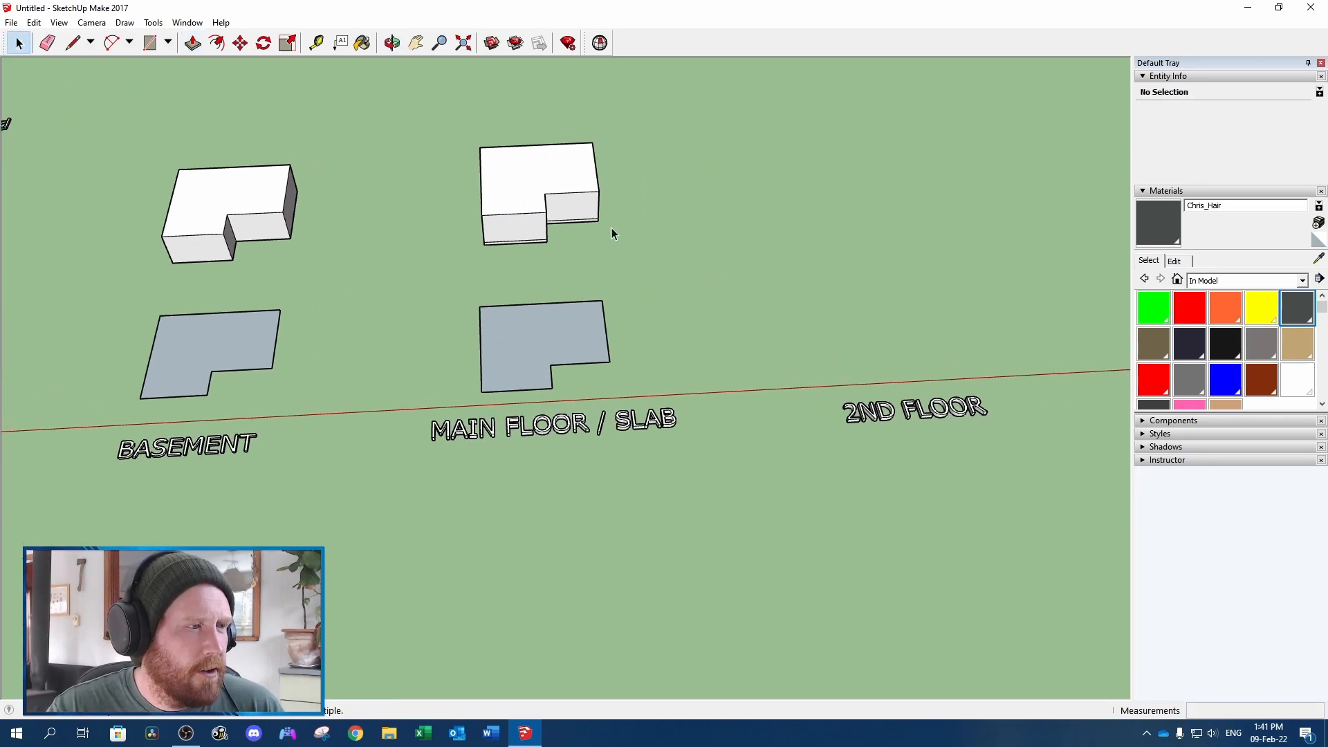
double_click(538, 343)
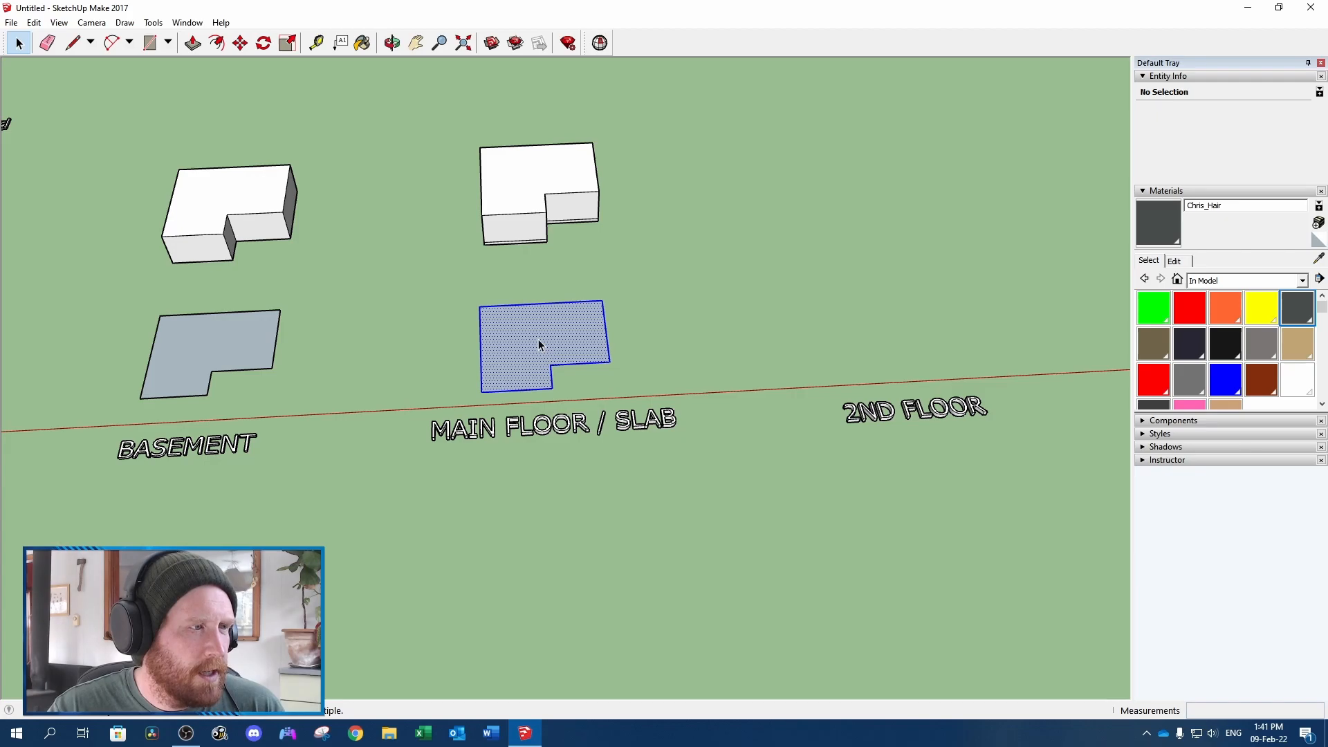
key(ctrl+v)
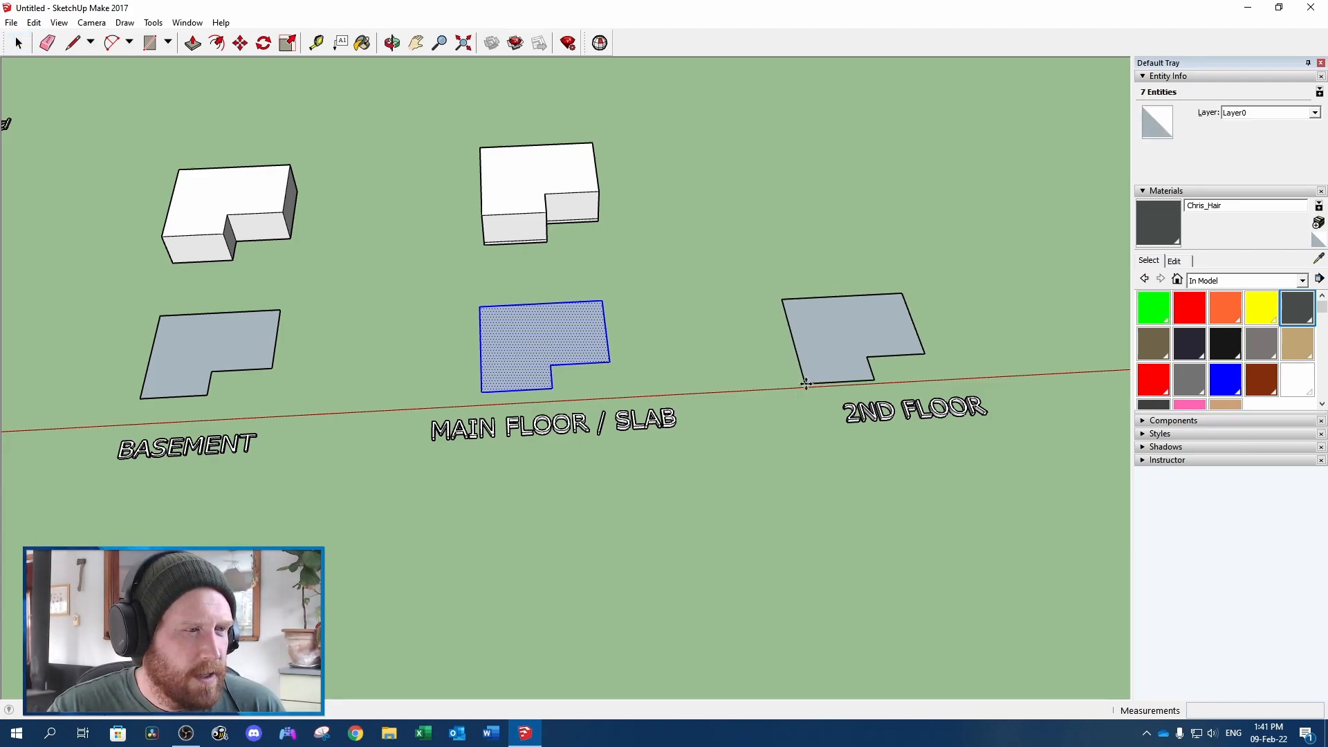
click(819, 372)
Draw a line across the 2nd floor face from its inner notch corner and erase the projecting front section's edges
key(l)
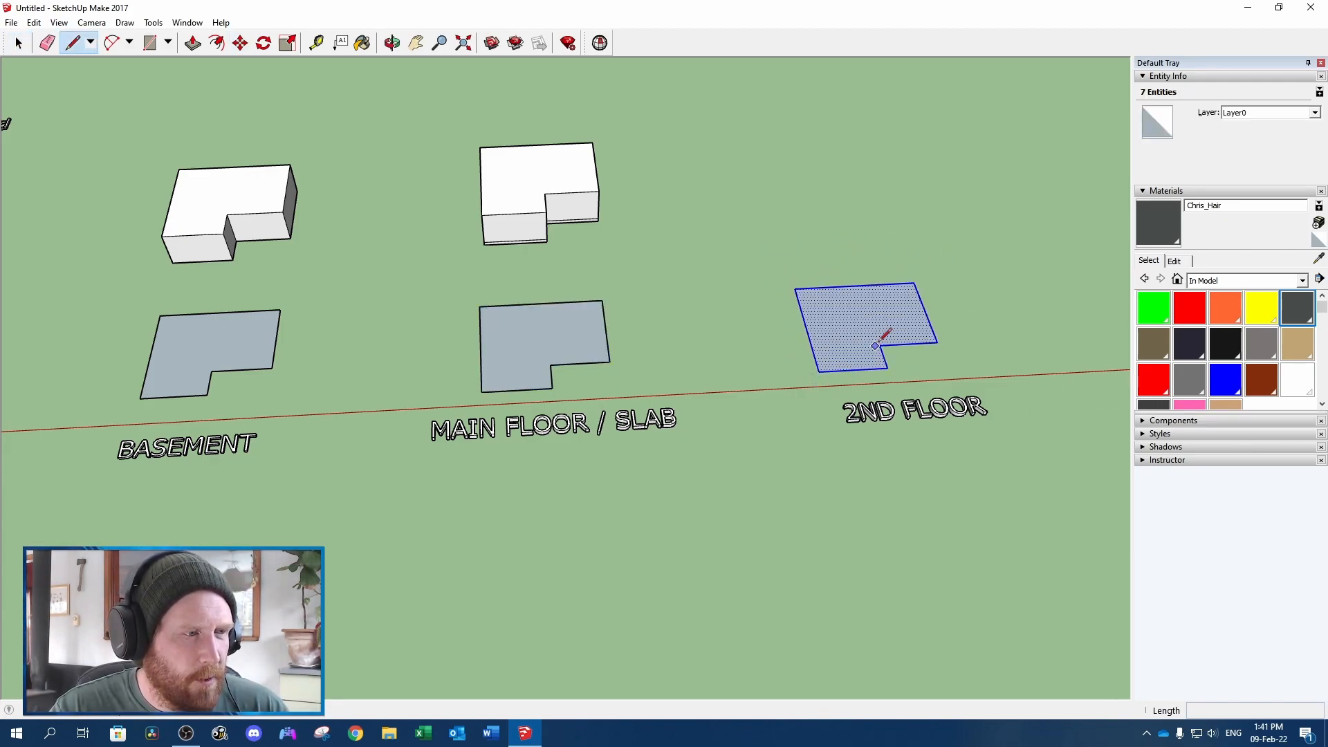
click(879, 345)
click(819, 348)
scroll(788, 347, up, 4)
key(e)
drag(942, 381, 827, 373)
scroll(847, 355, down, 4)
Copy the rectangular 2nd floor face with its edges and paste the copy behind the original
key(space)
double_click(843, 341)
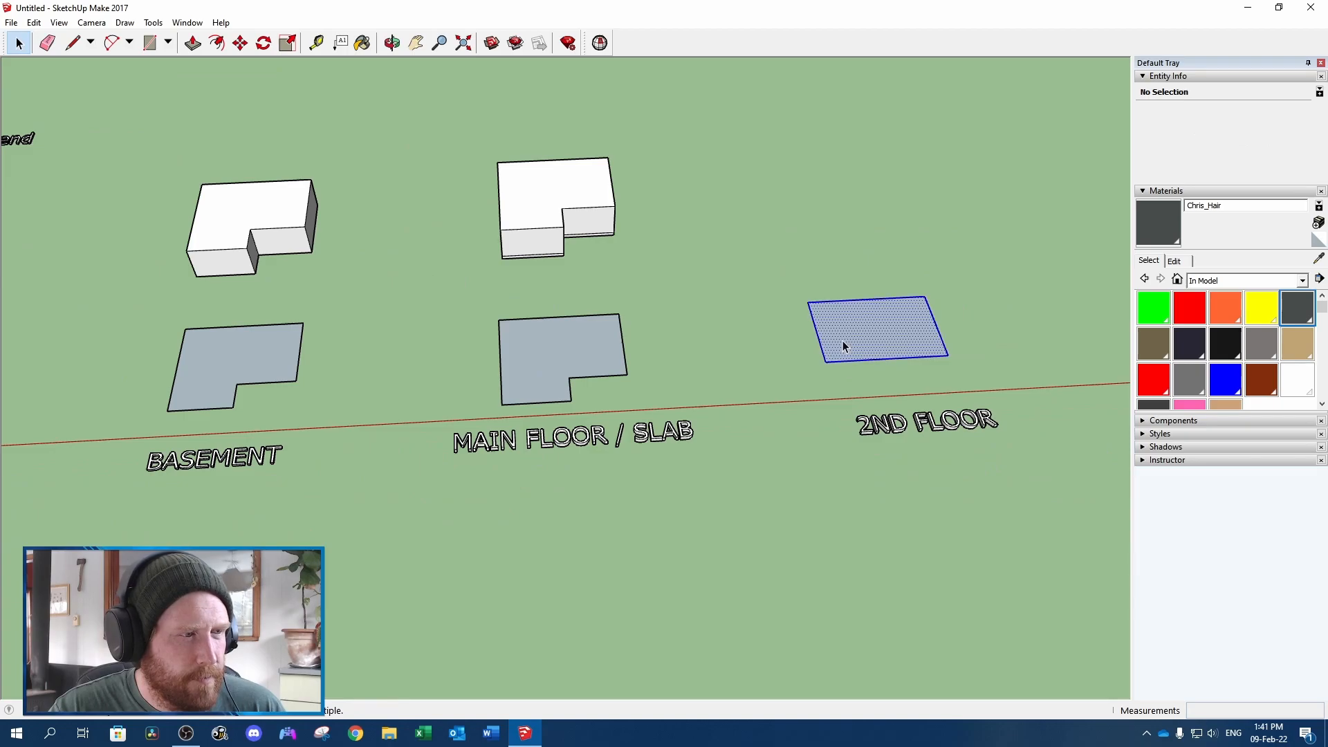
key(ctrl+c)
key(ctrl+v)
click(780, 223)
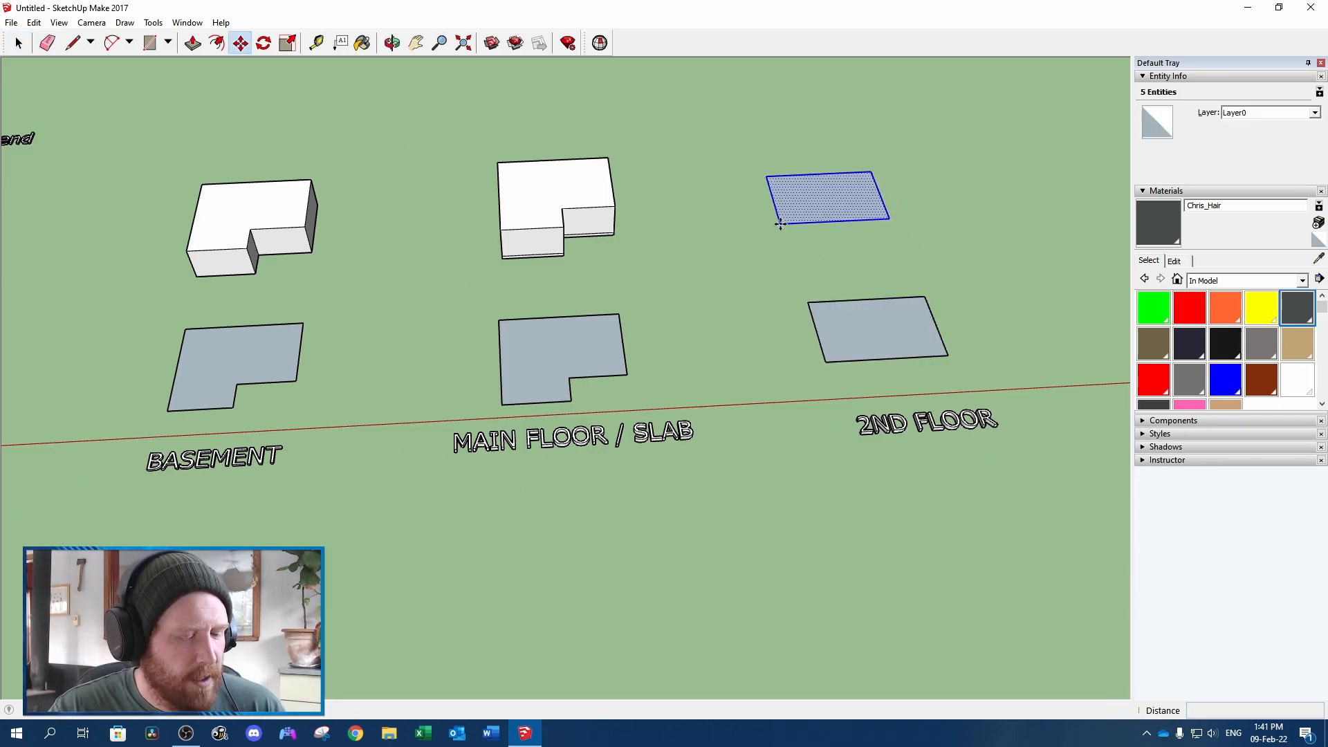
Push/Pull the copied 2nd floor face up into a thin header layer plus an 8' wall volume
key(m)
key(p)
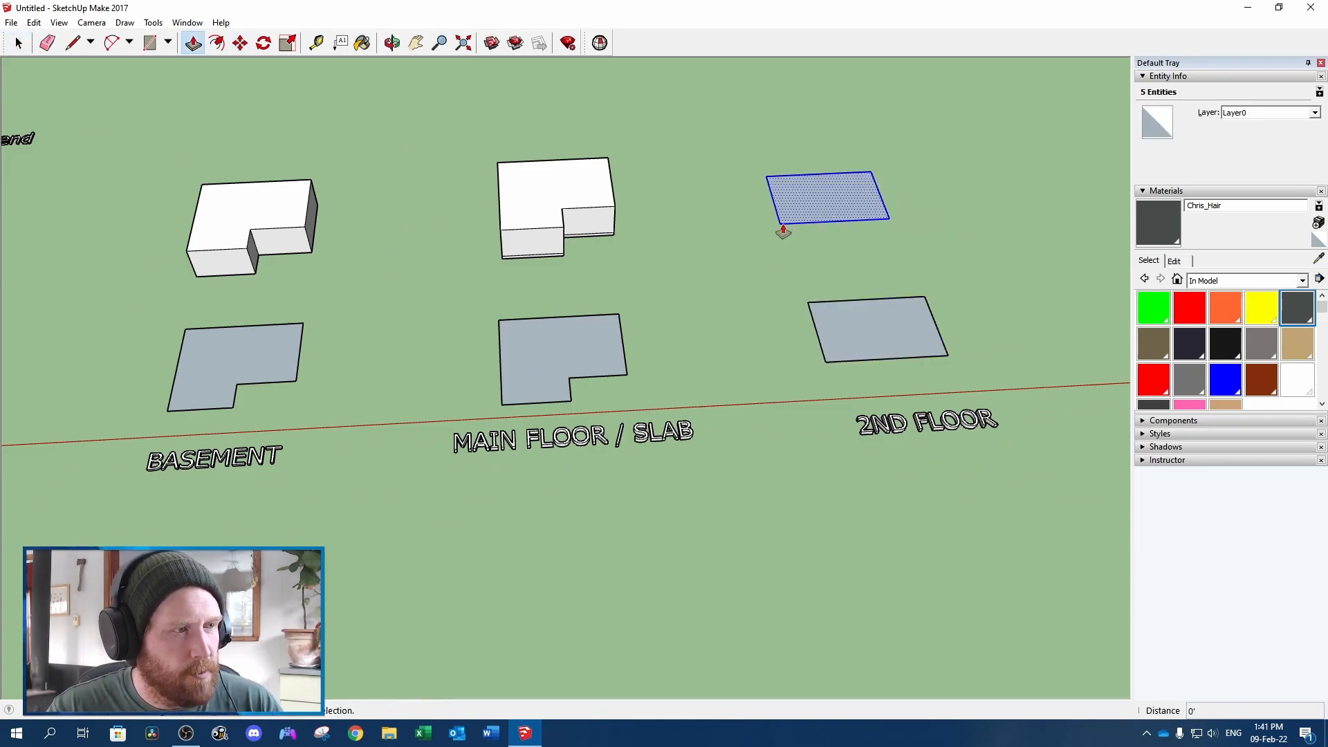
click(830, 205)
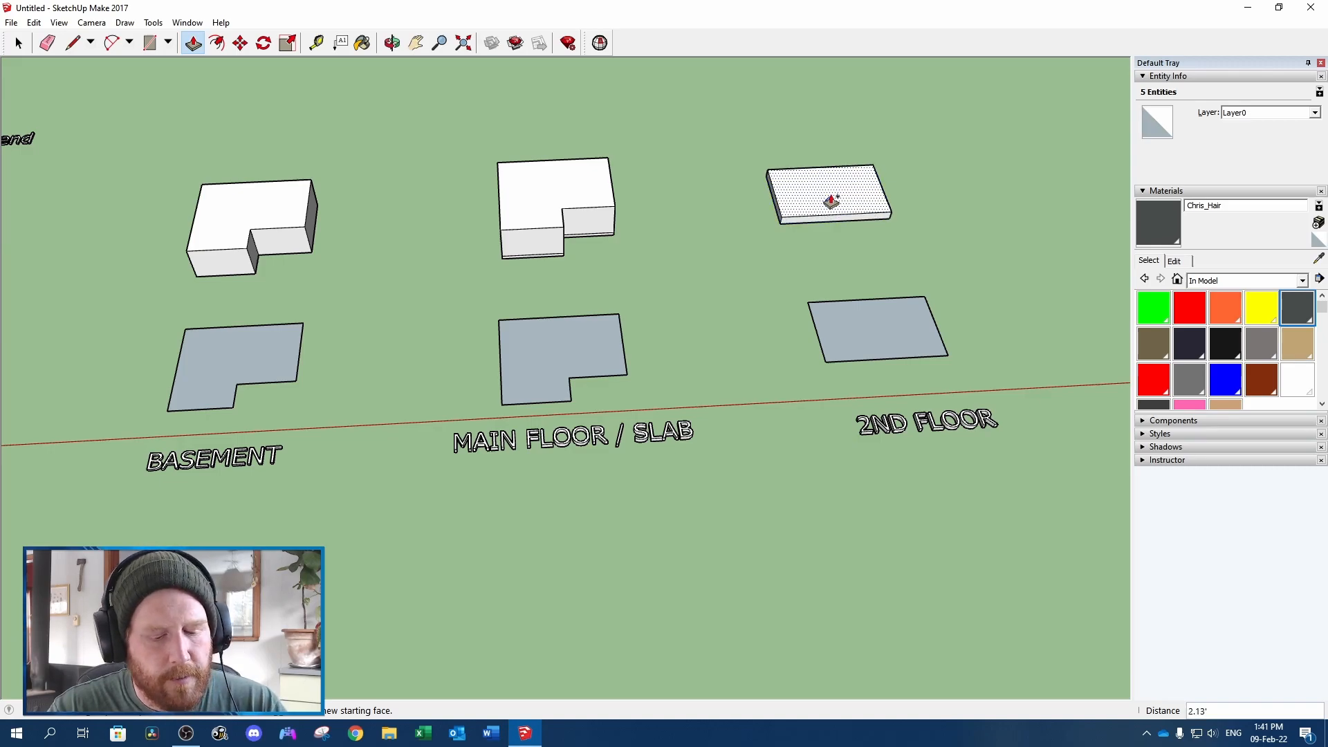
click(830, 200)
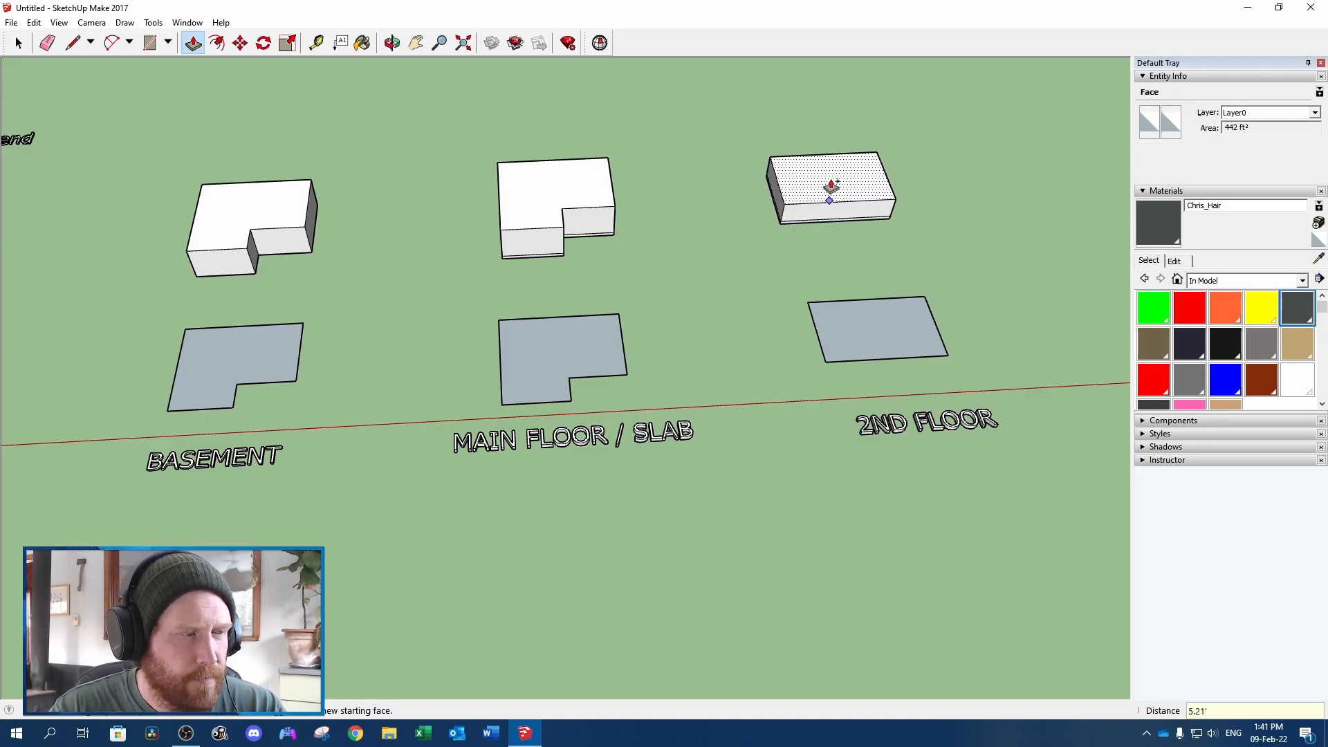
key(Return)
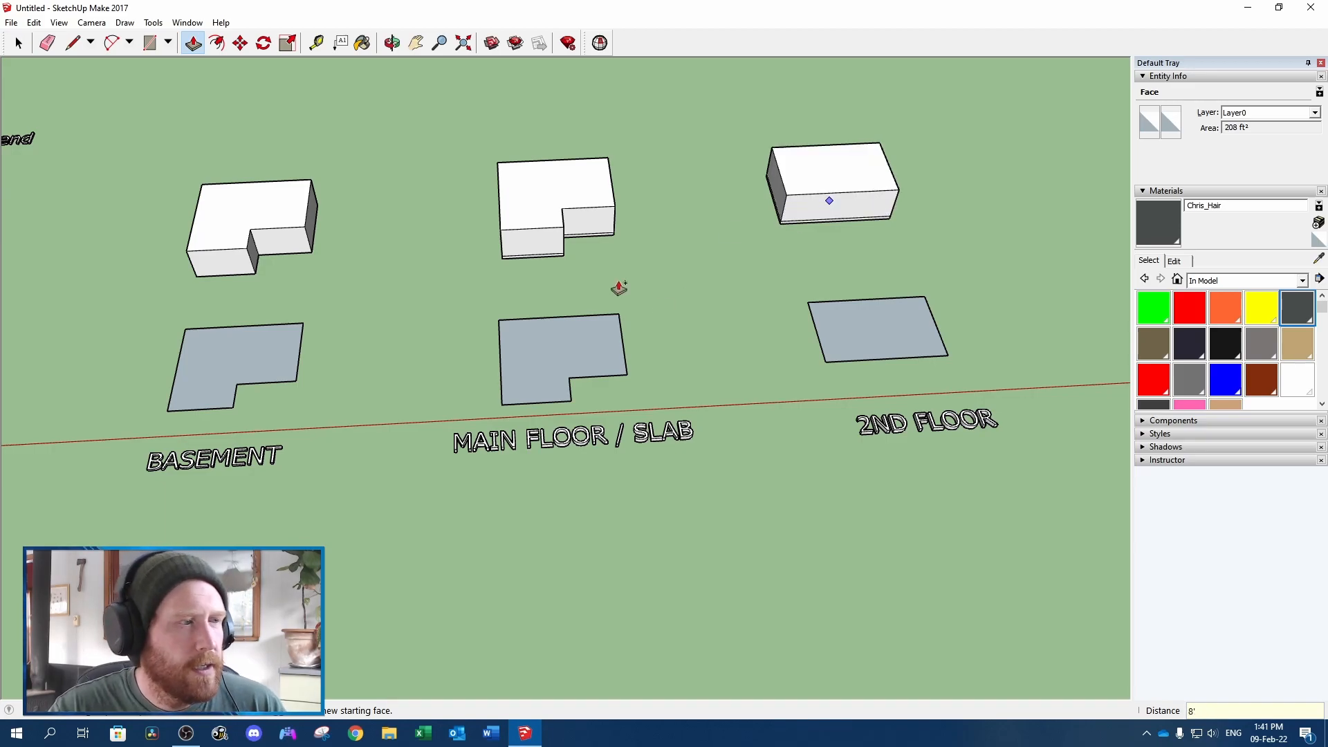
key(space)
click(701, 268)
Copy the whole basement volume and paste it behind the MODEL / VOLUME label
scroll(702, 267, down, 4)
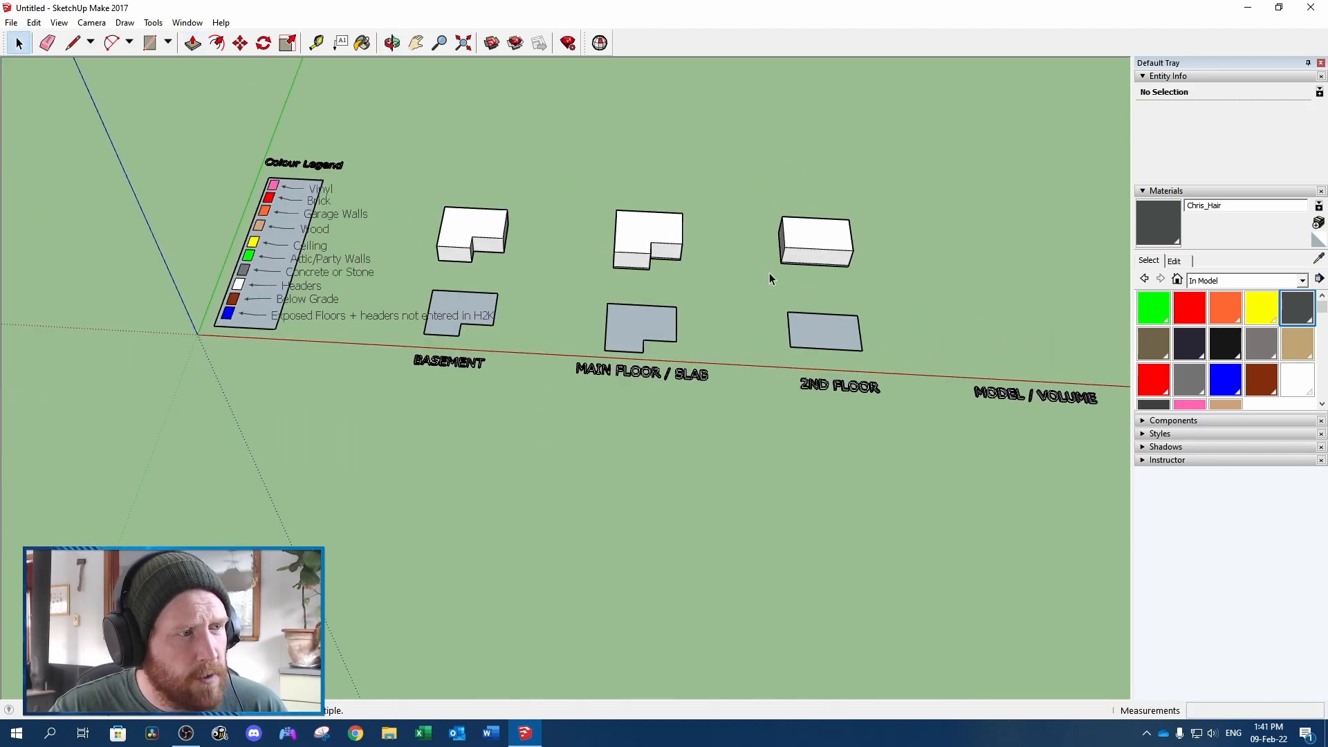
triple_click(494, 222)
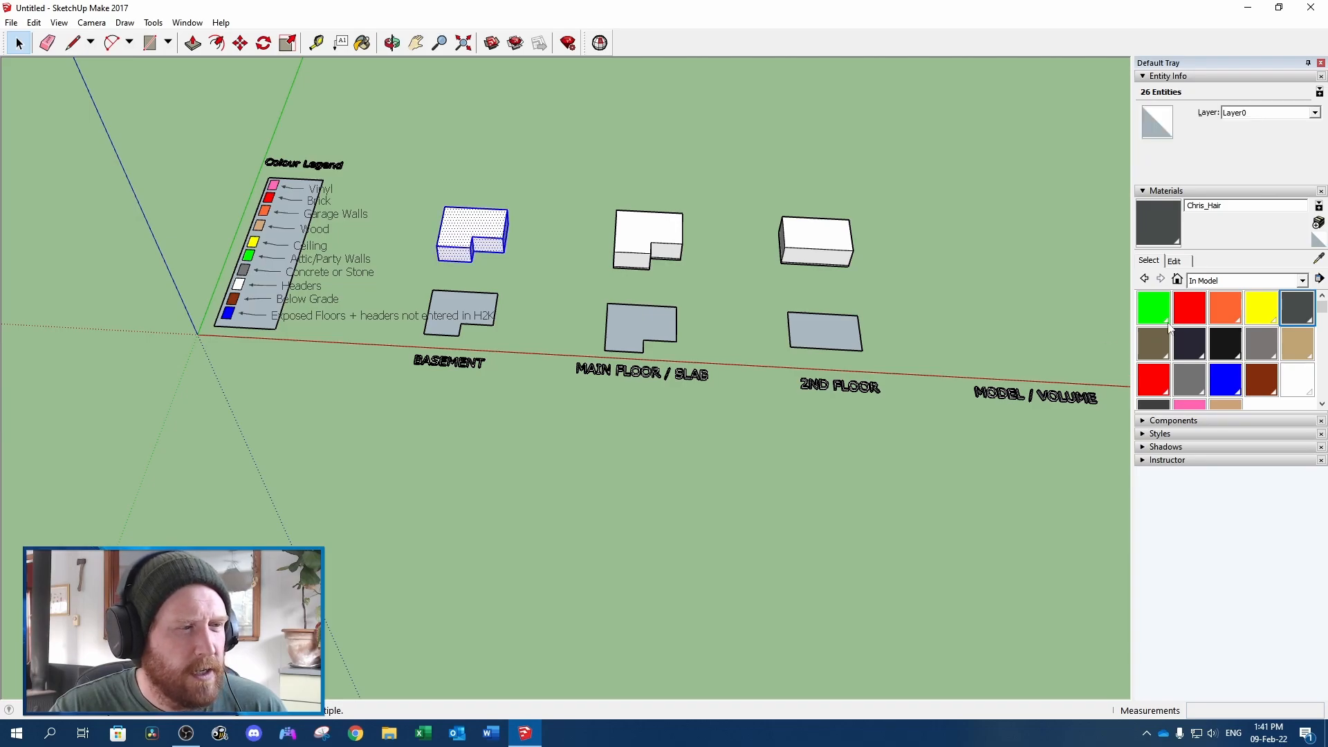
key(ctrl+c)
key(ctrl+v)
click(977, 361)
Copy the whole main floor volume and paste it behind the basement copy in the MODEL / VOLUME area
shift+middle_drag(959, 319, 825, 327)
triple_click(537, 243)
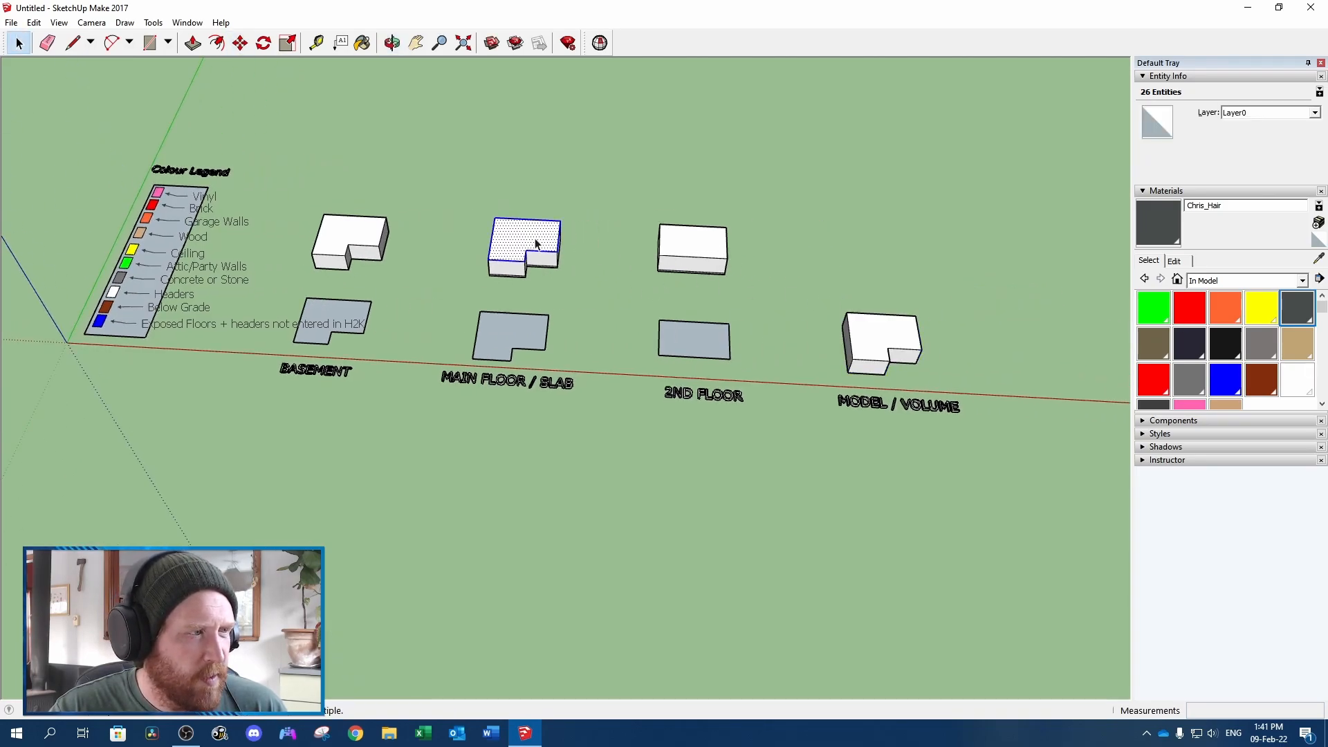
key(ctrl+c)
key(ctrl+v)
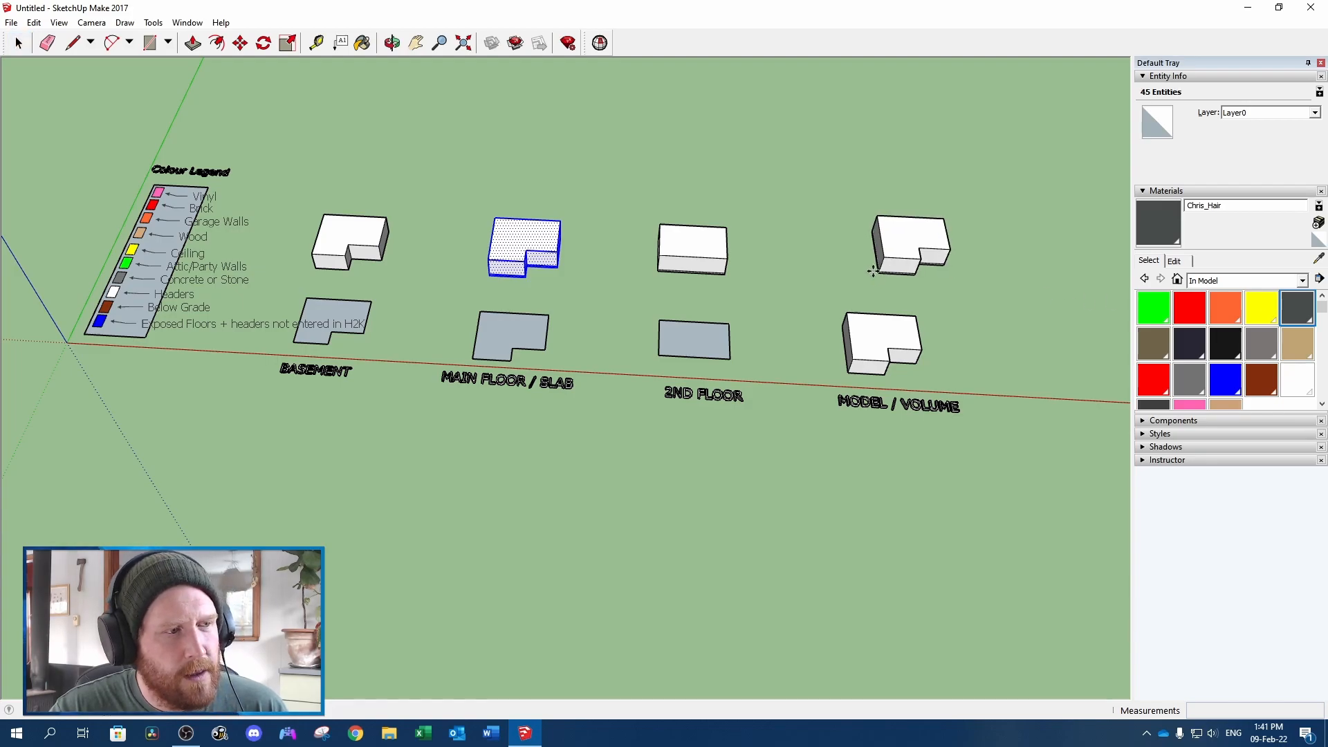
click(848, 295)
Draw short 0.5' reference lines outward from the basement copy's top rear corner to mark the main floor overhang
scroll(849, 296, up, 5)
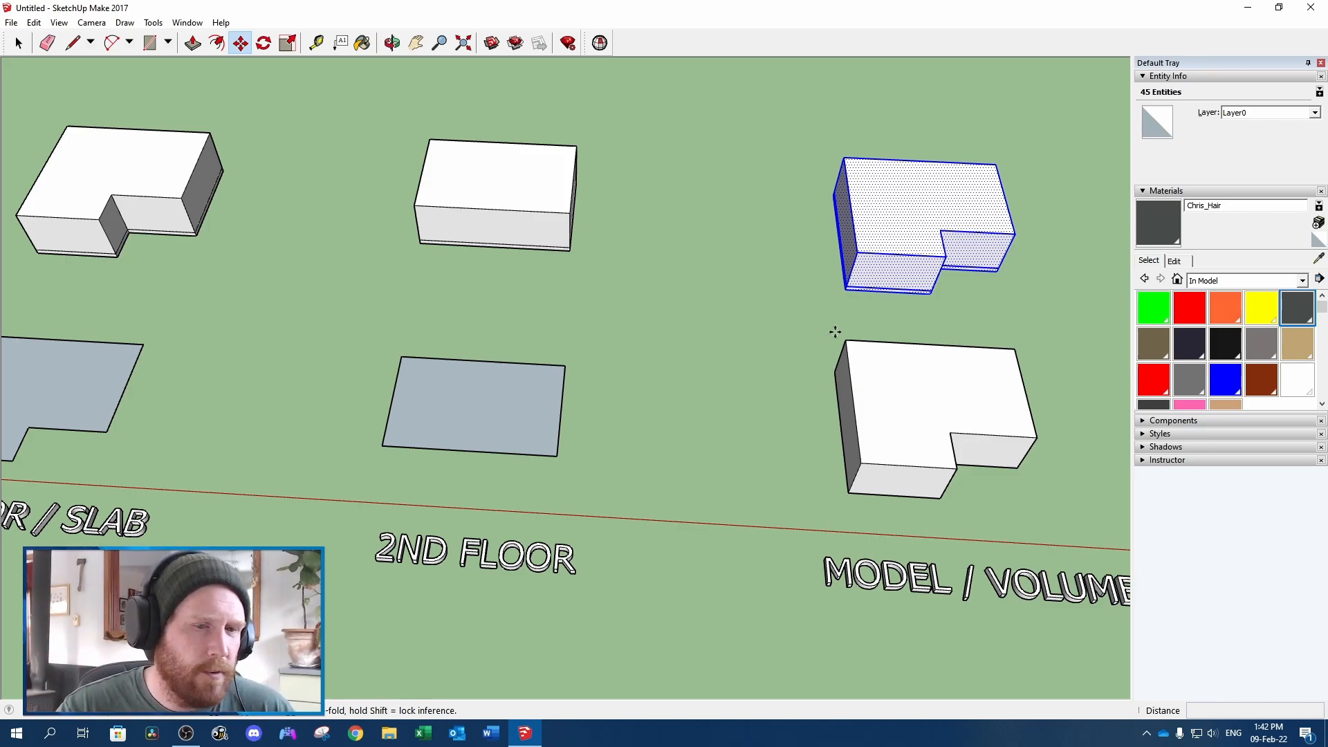
scroll(872, 358, up, 2)
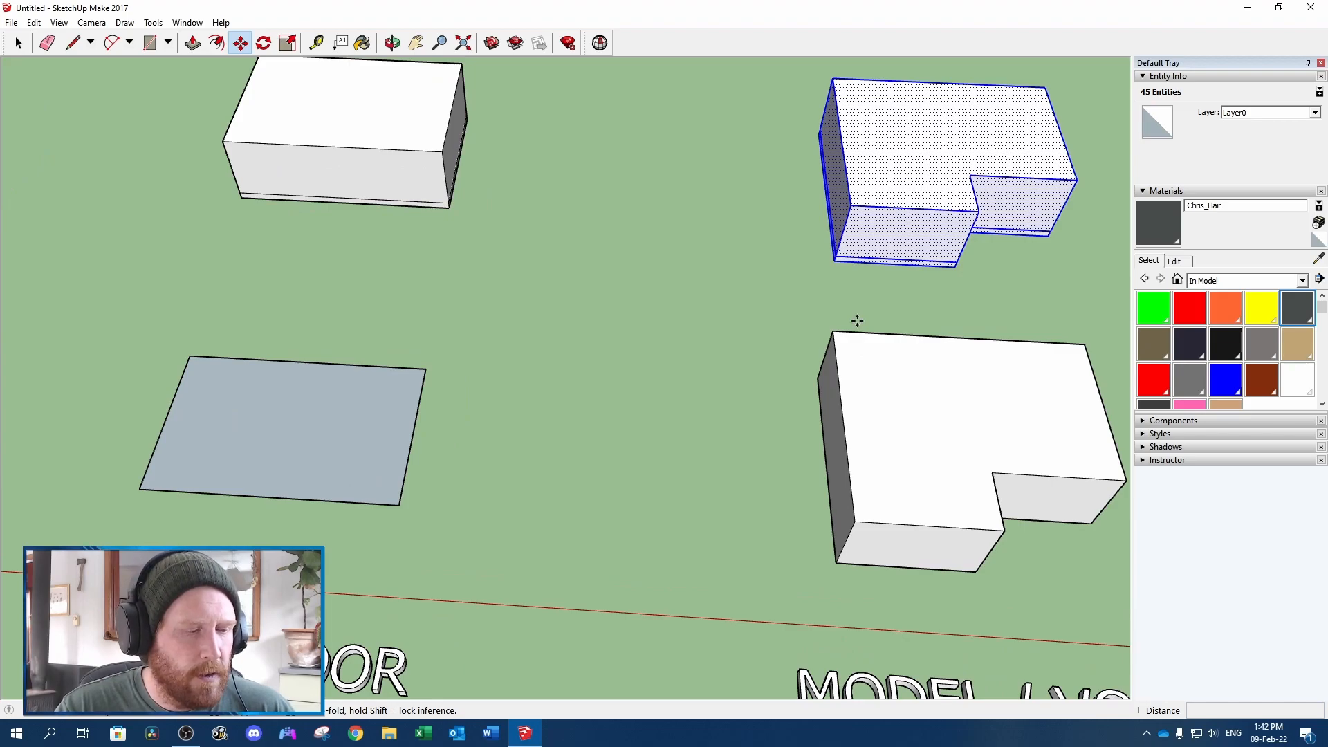
key(l)
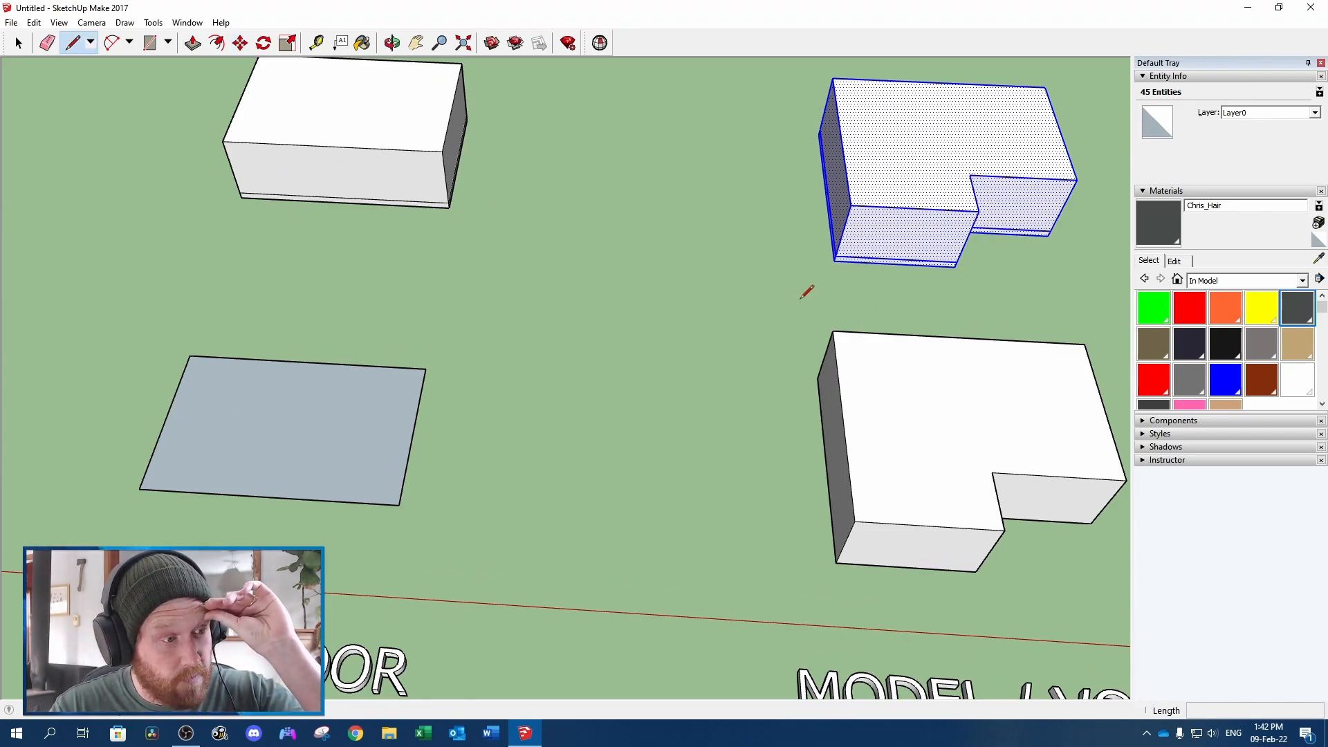
click(835, 329)
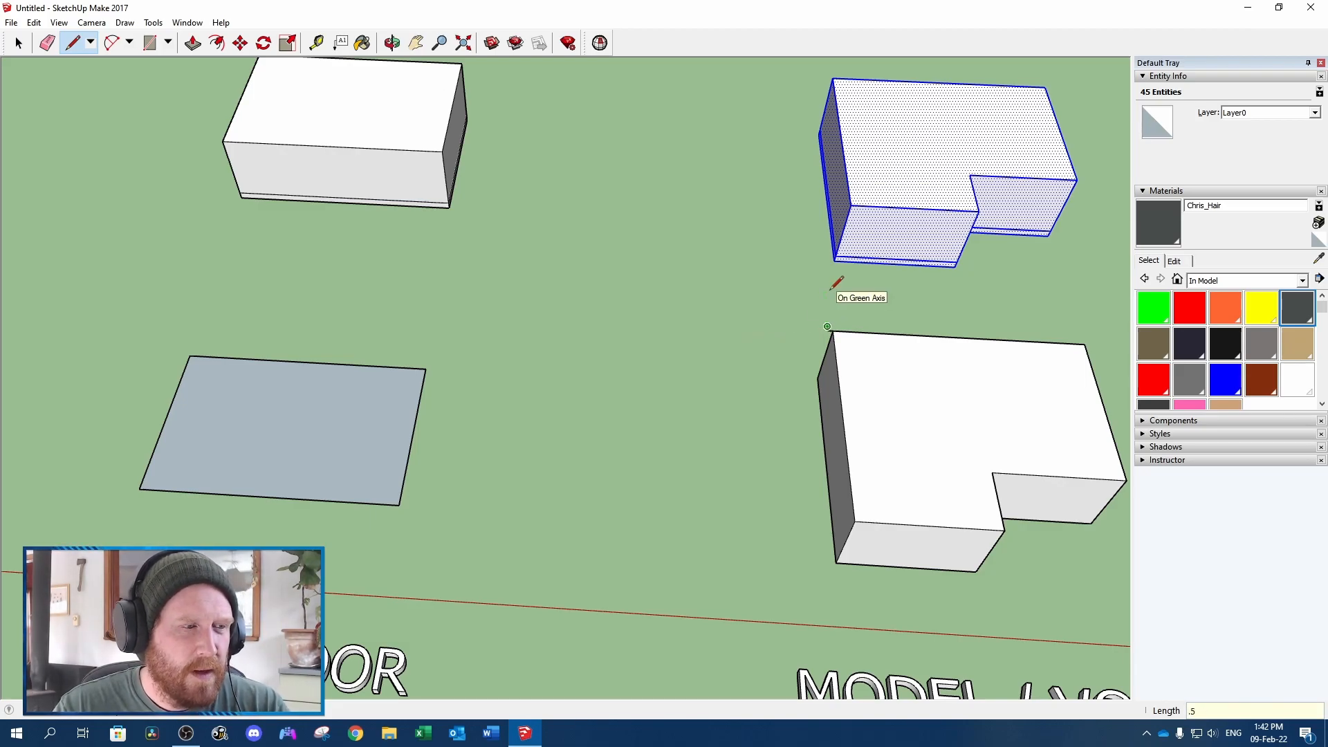
scroll(830, 289, up, 2)
key(space)
Move the main floor copy by its bottom rear corner onto the end of the reference lines atop the basement copy
middle_drag(668, 284, 874, 216)
mouse_move(658, 208)
middle_down()
mouse_move(724, 242)
mouse_move(682, 326)
mouse_move(623, 232)
middle_up()
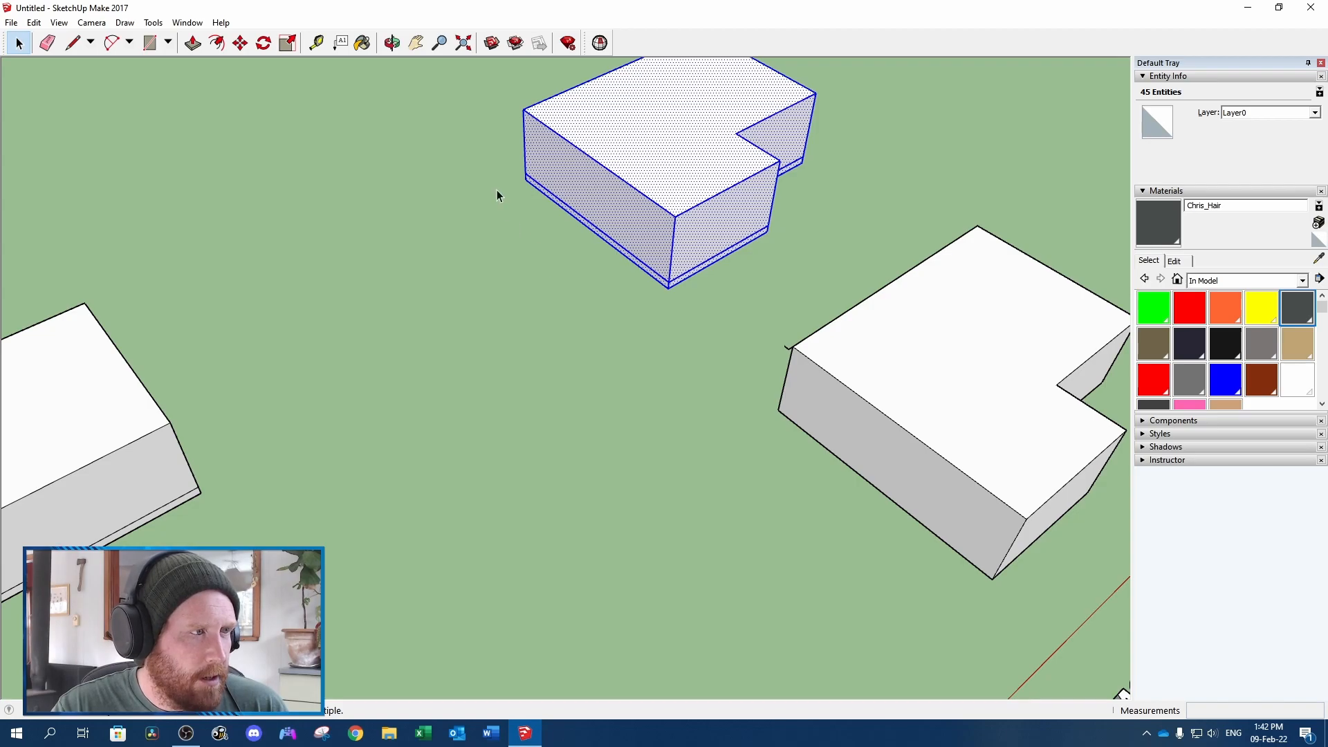
key(m)
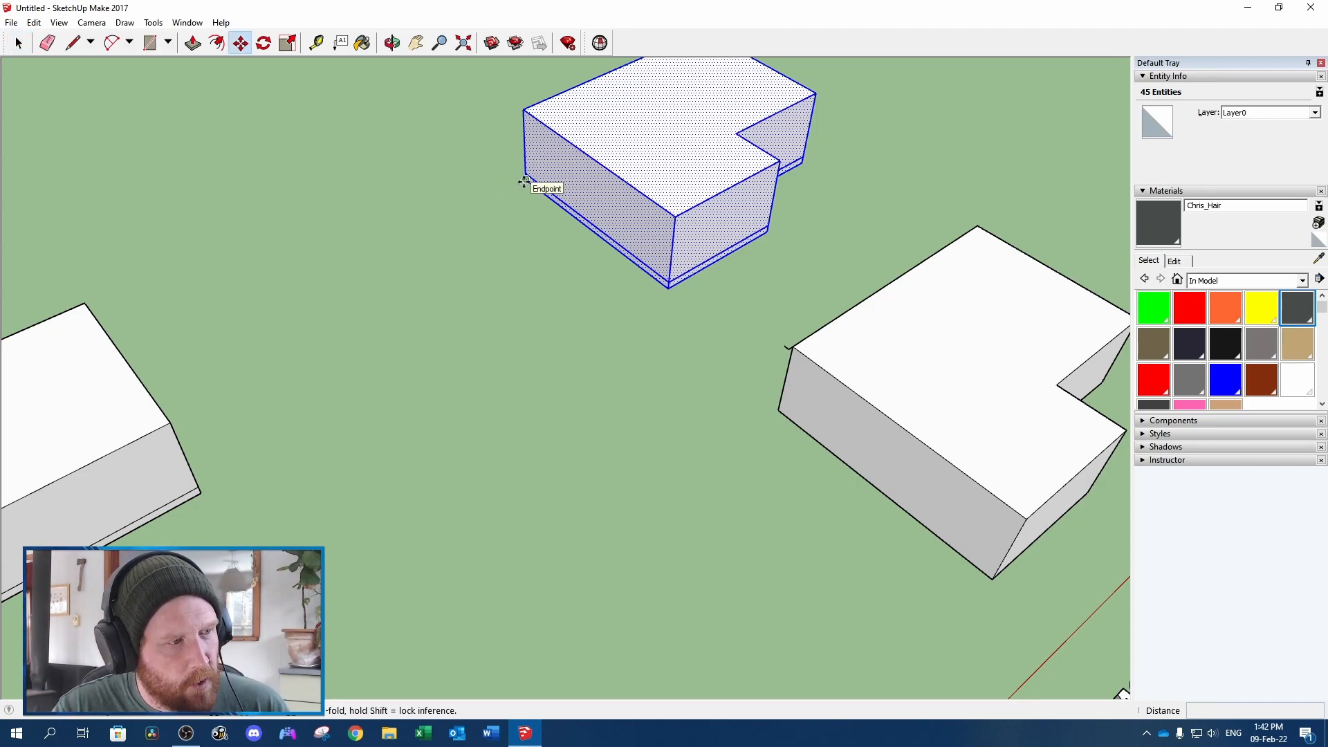
scroll(523, 182, up, 3)
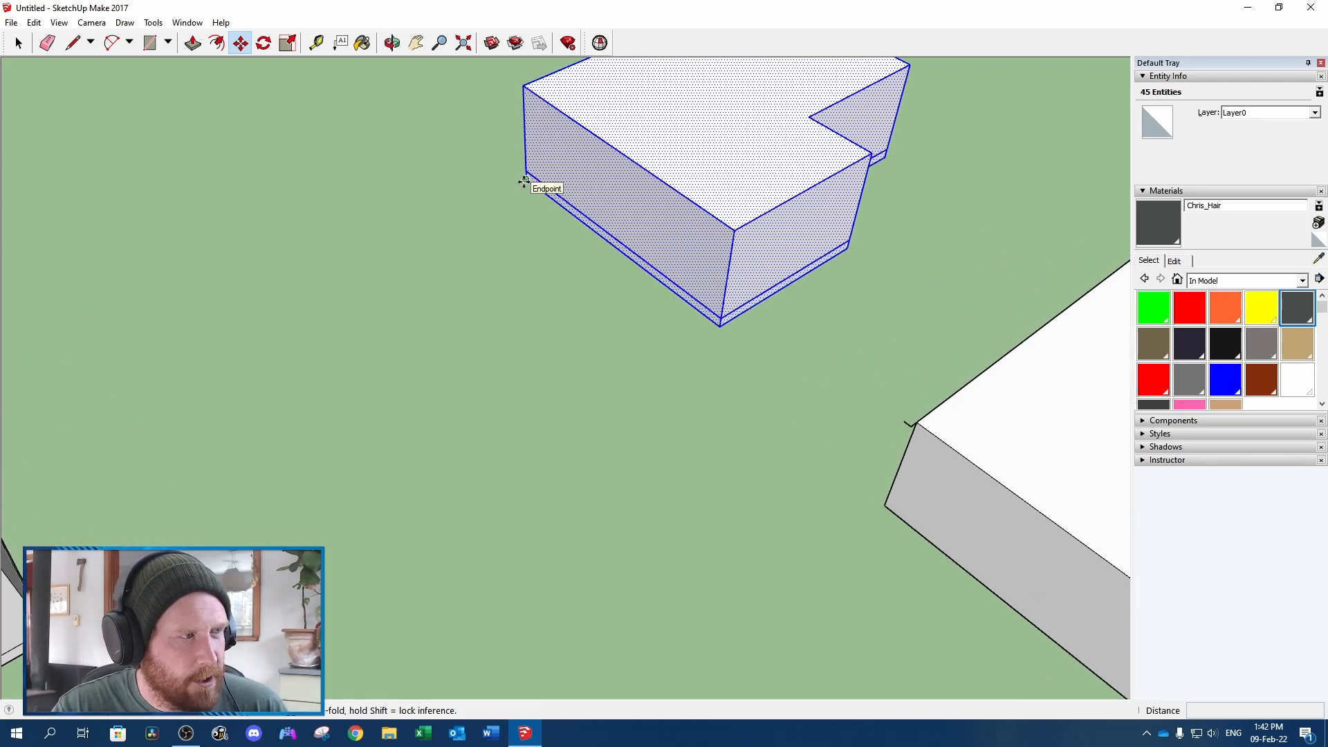
click(523, 182)
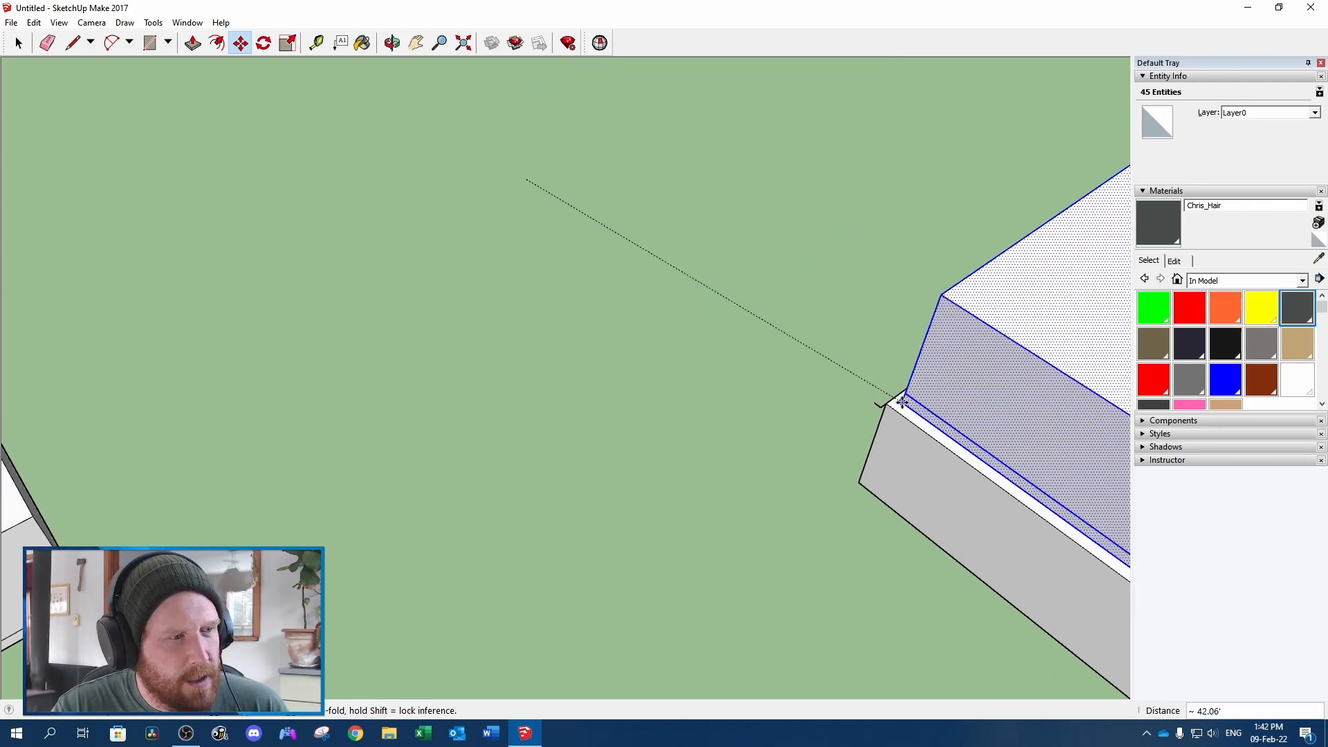
click(878, 405)
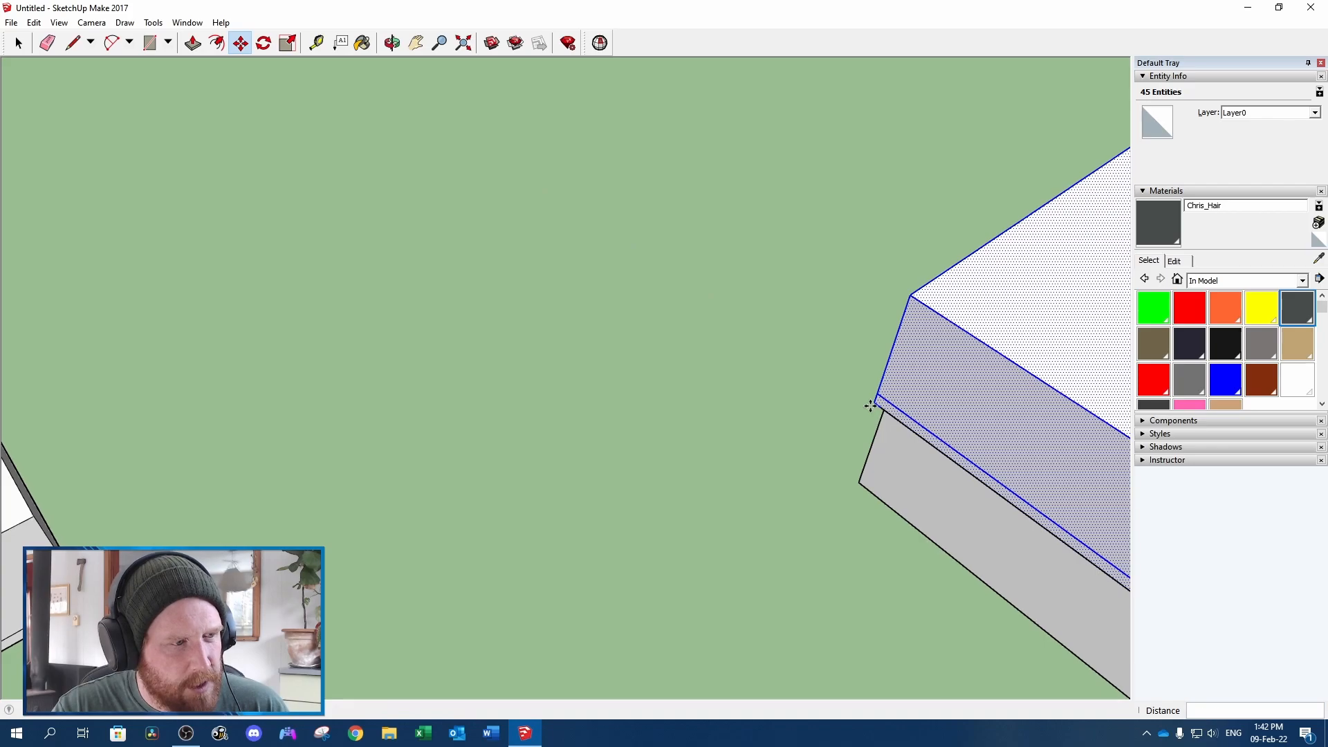
Copy the whole 2nd floor volume and paste it behind the original, near the stacked model
scroll(964, 490, down, 10)
middle_drag(401, 406, 329, 164)
click(329, 164)
double_click(329, 164)
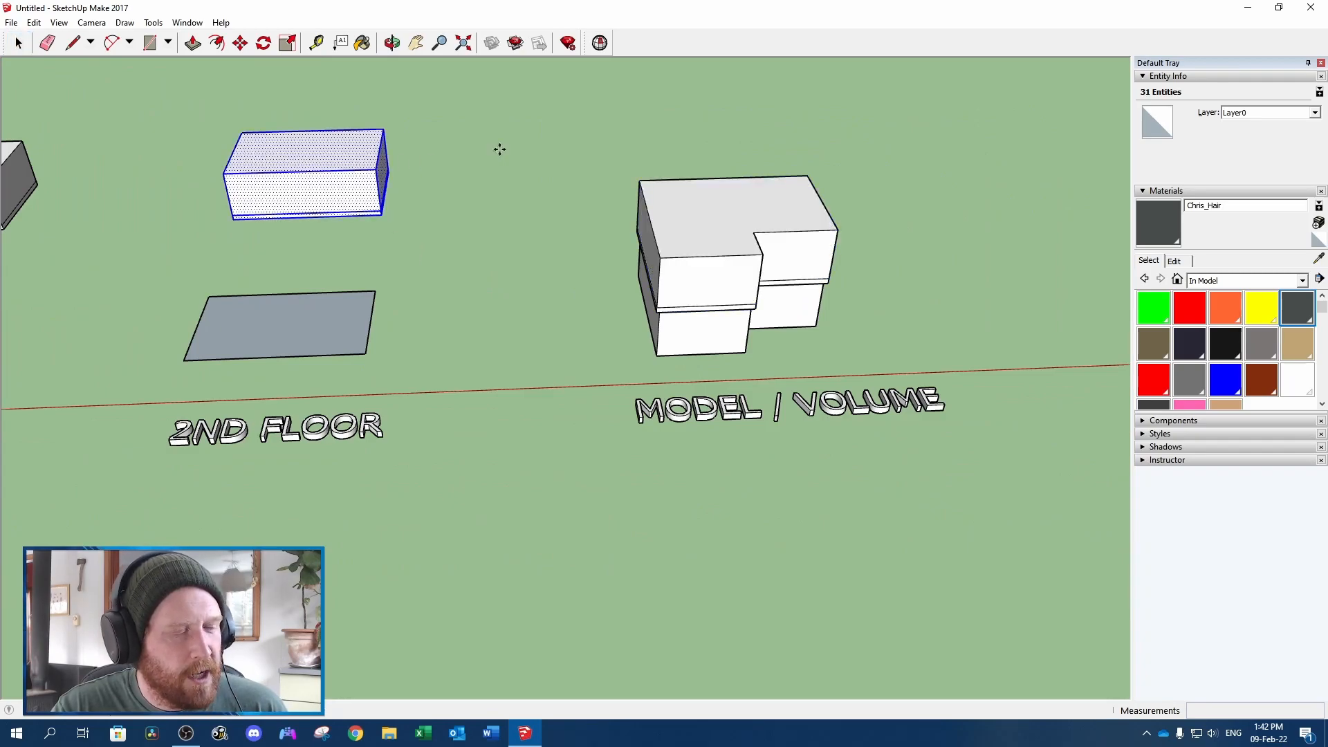
key(ctrl+v)
click(546, 188)
Move the 2nd floor copy by its bottom rear corner onto the main floor's top rear corner in the stacked model
middle_drag(448, 150, 472, 180)
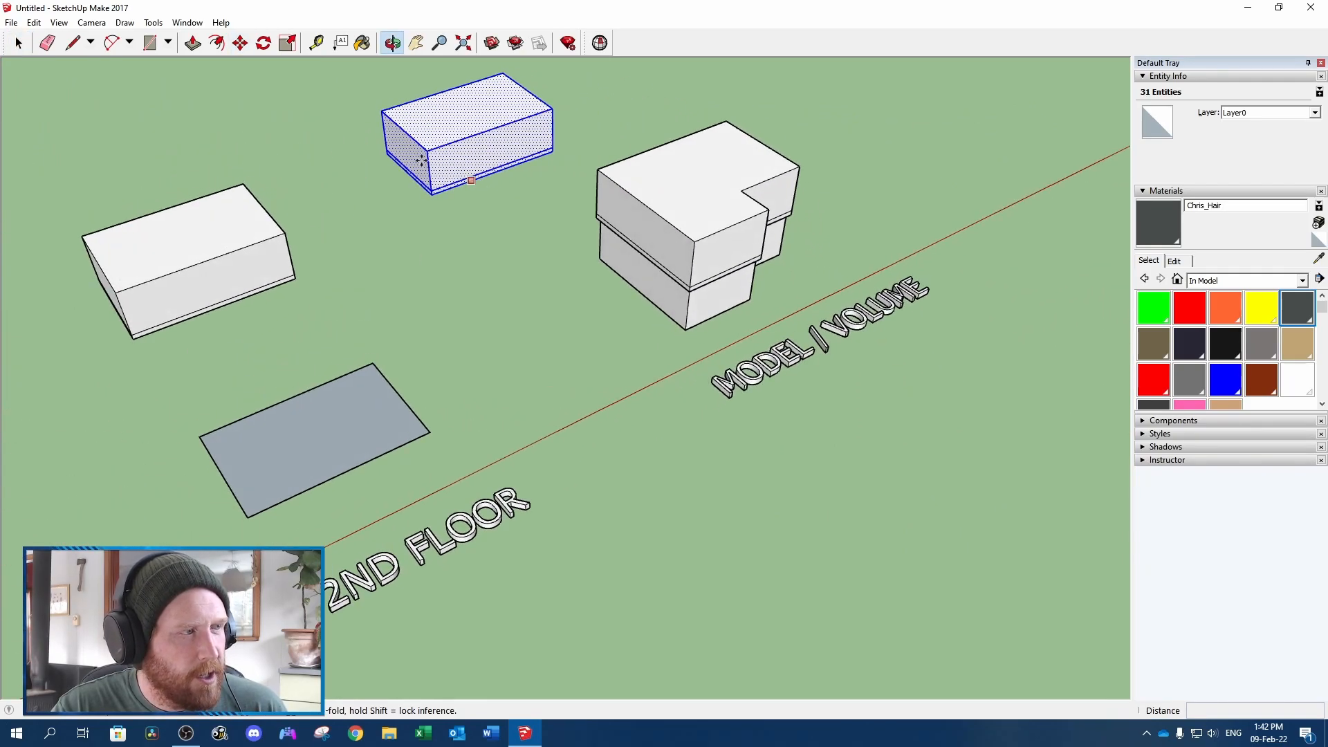
scroll(429, 175, up, 4)
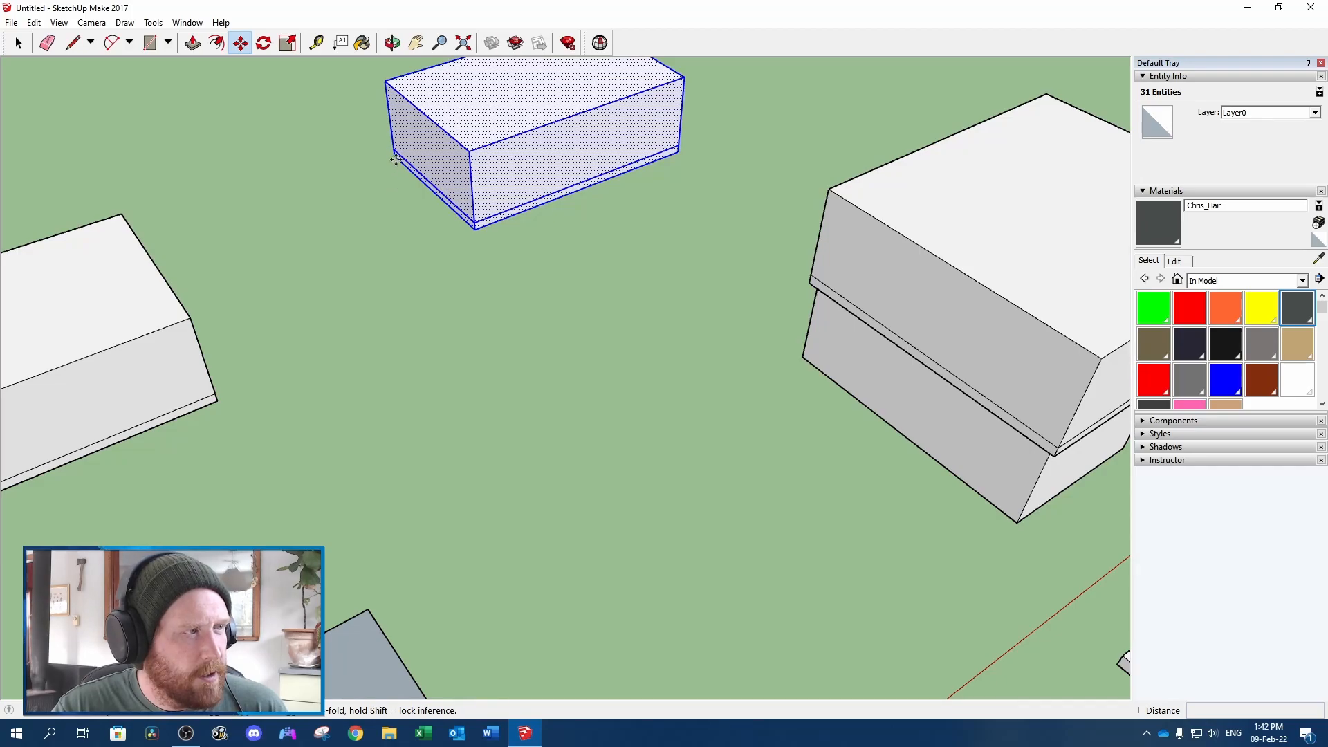
click(395, 160)
click(829, 189)
scroll(829, 188, down, 5)
scroll(461, 333, up, 3)
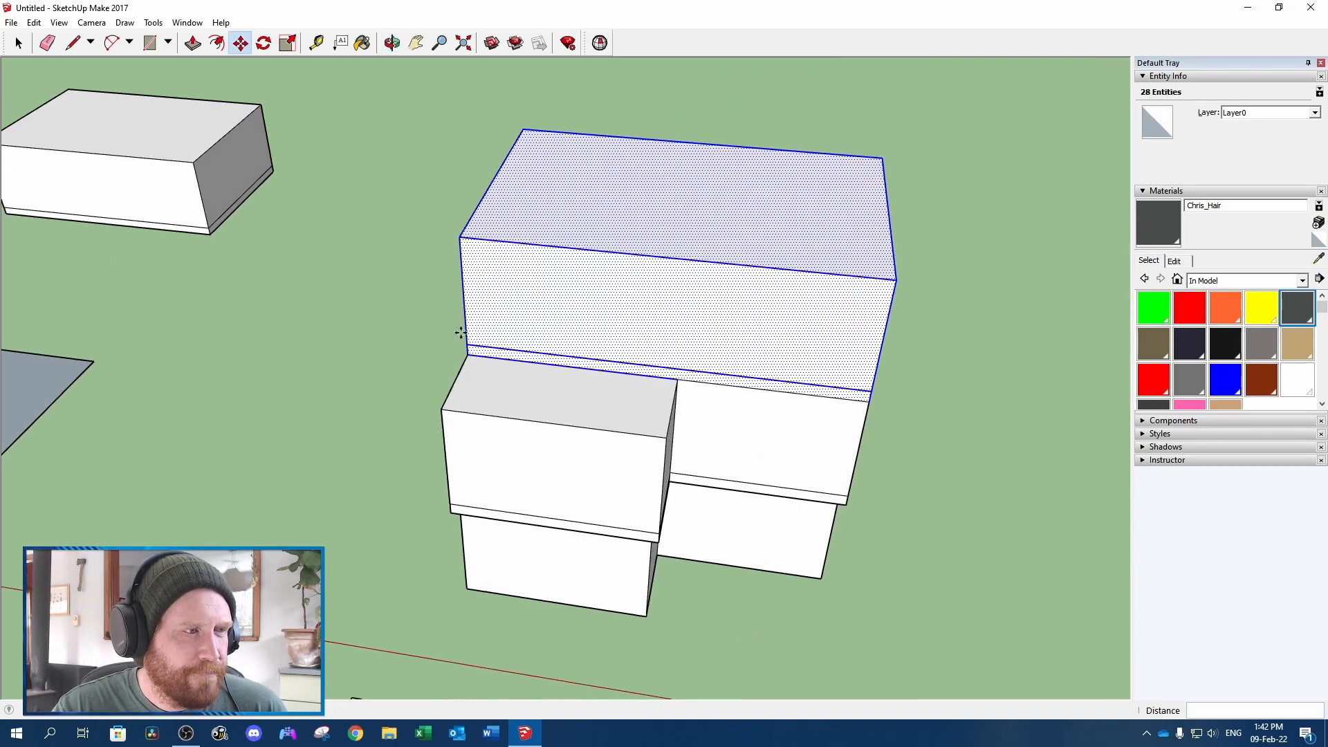
key(space)
click(277, 395)
Switch the material collection to H2K Palette
scroll(276, 395, down, 5)
middle_drag(268, 397, 331, 375)
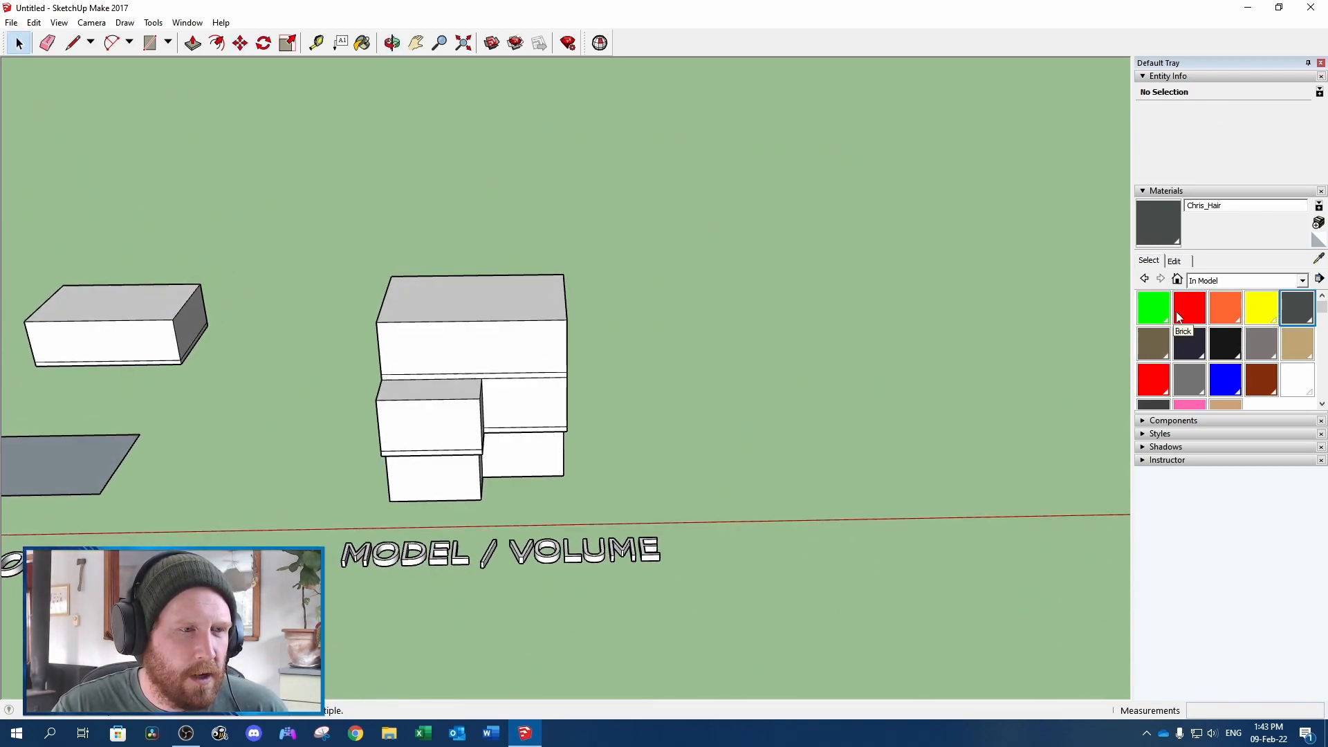
click(1302, 280)
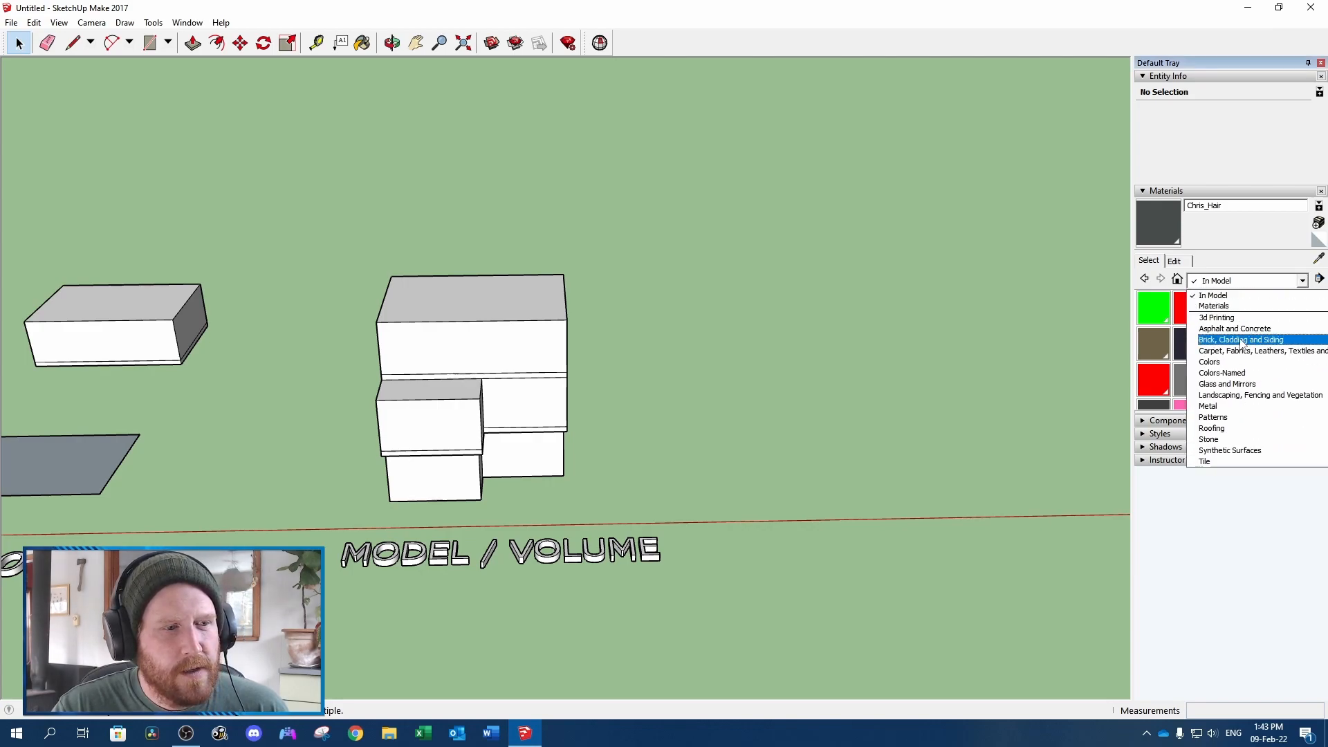
click(1218, 450)
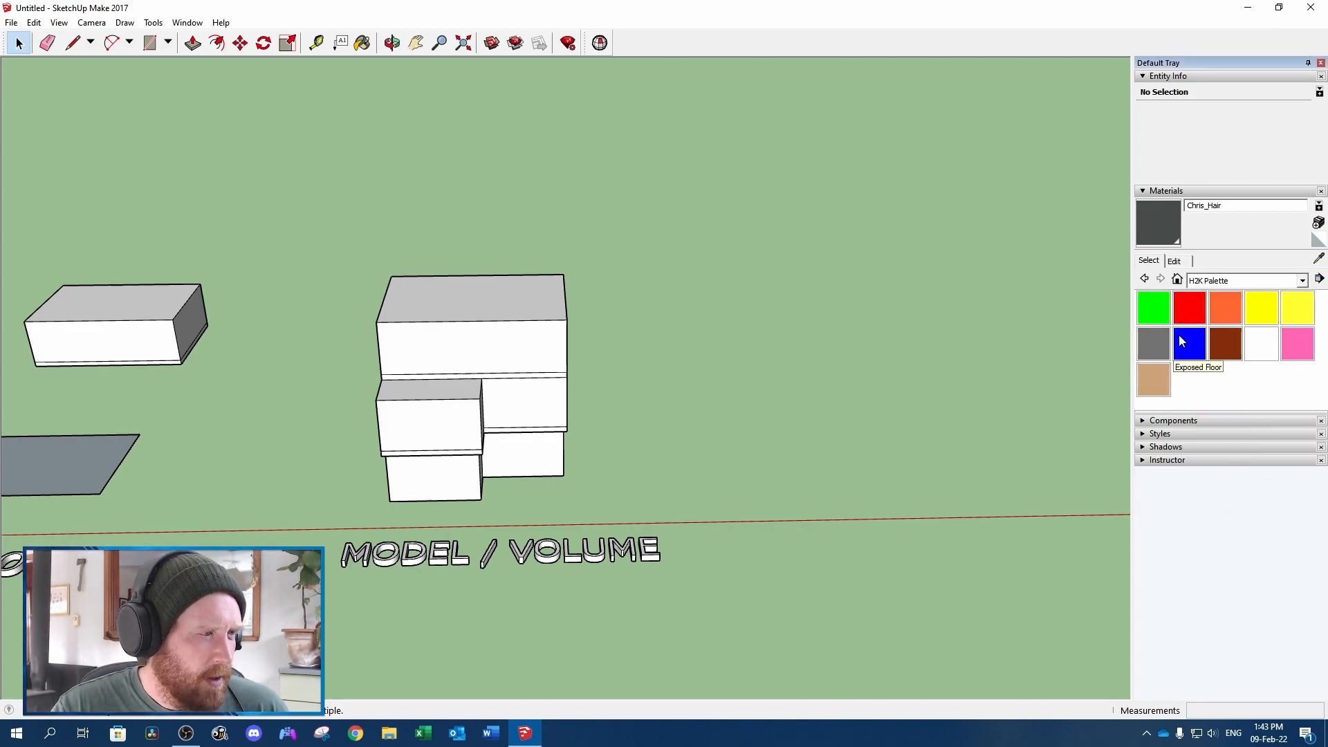
Paint the 2nd floor walls of the stacked model with the Vinyl material
click(1297, 343)
scroll(538, 333, up, 1)
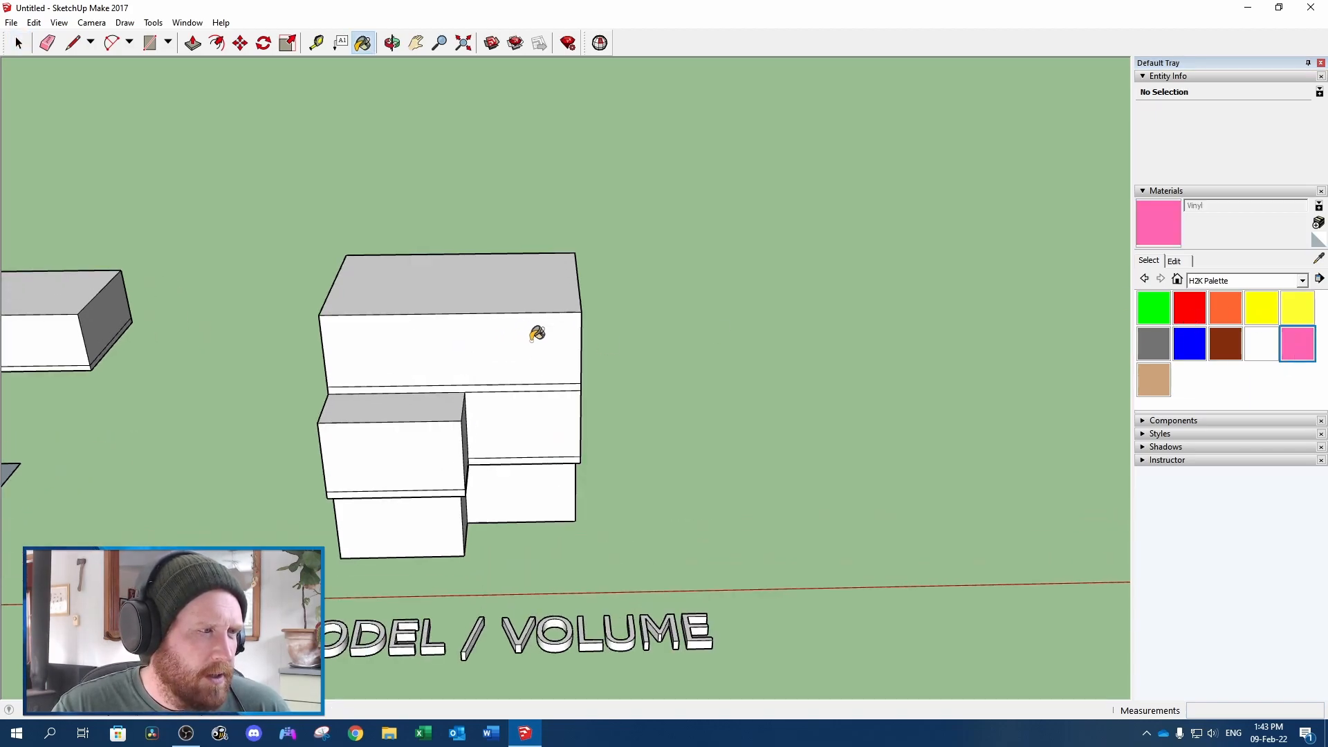
scroll(537, 333, down, 3)
click(510, 326)
mouse_move(510, 326)
middle_down()
mouse_move(350, 267)
mouse_move(556, 301)
mouse_move(402, 259)
mouse_move(128, 265)
mouse_move(445, 297)
middle_up()
scroll(556, 300, down, 5)
click(411, 302)
mouse_move(336, 365)
middle_down()
mouse_move(803, 415)
mouse_move(862, 317)
middle_up()
scroll(761, 271, up, 3)
click(753, 265)
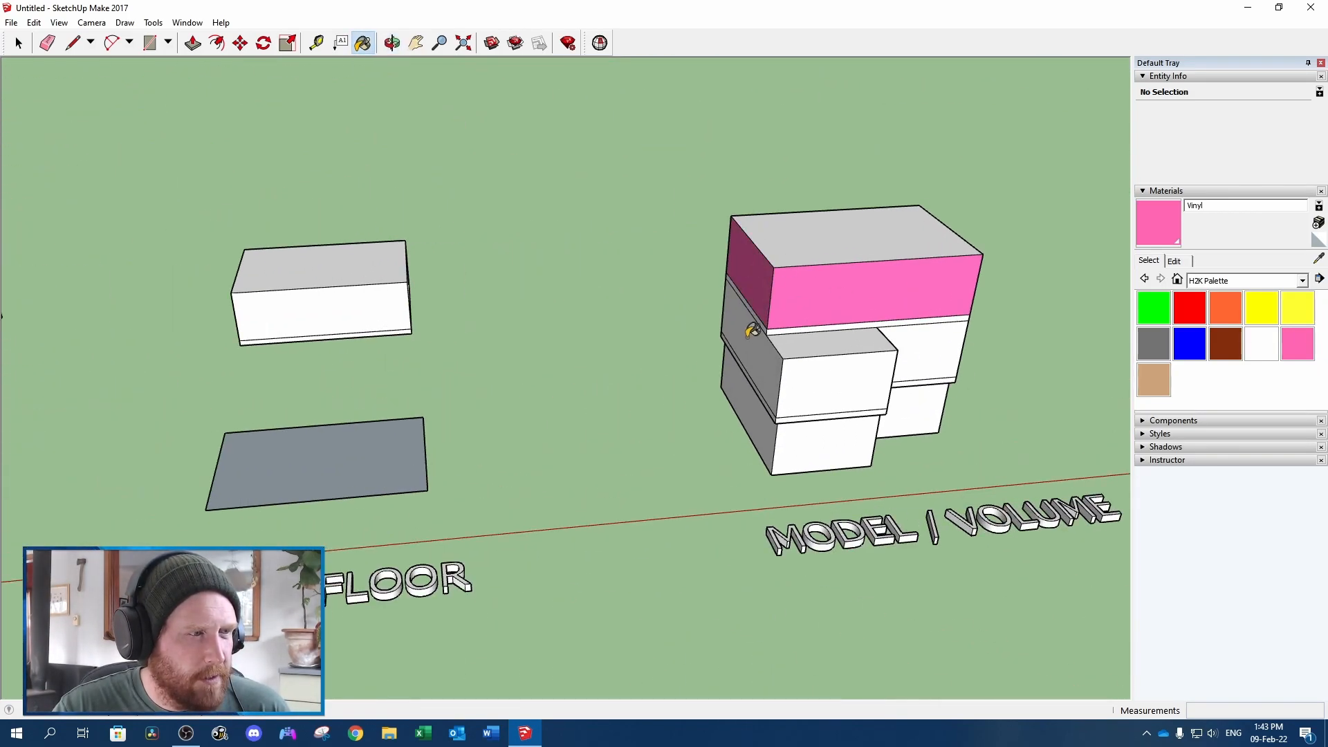
Paint the stacked model's main floor side wall with the BufferedWall material
click(1221, 311)
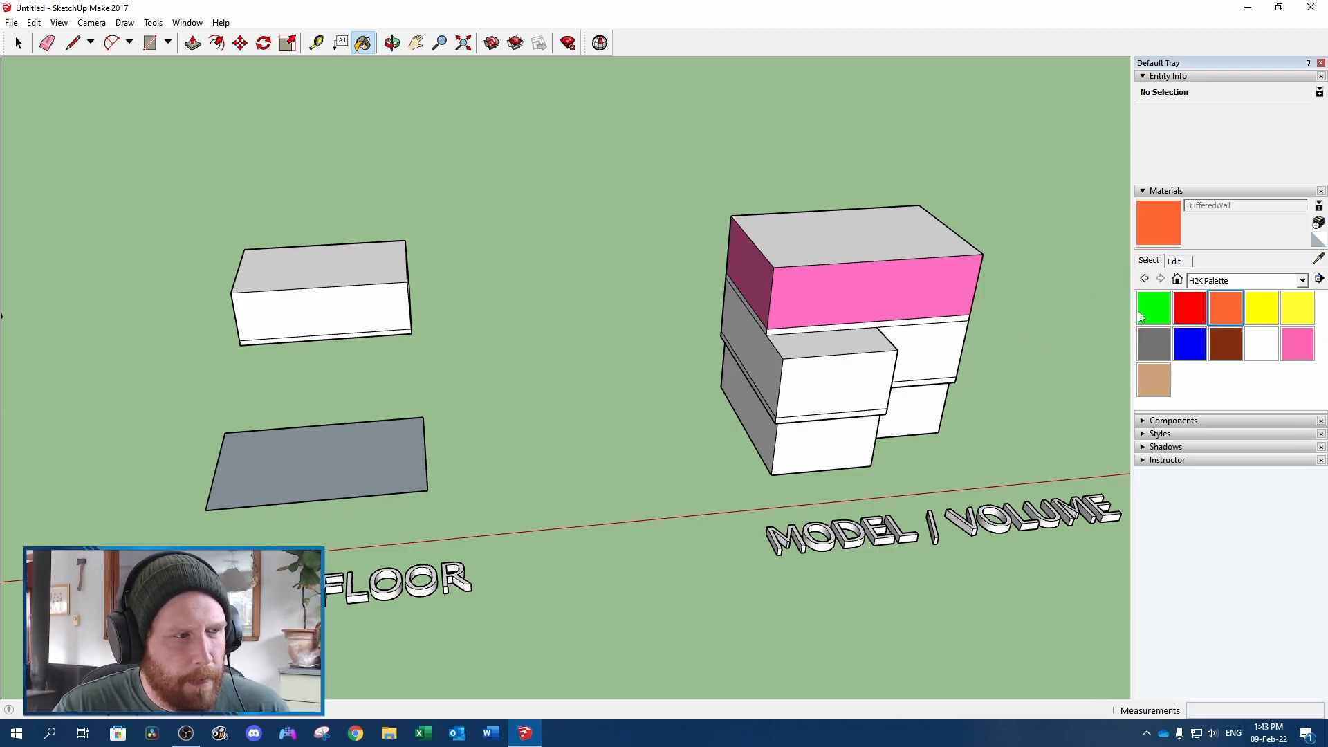
click(748, 330)
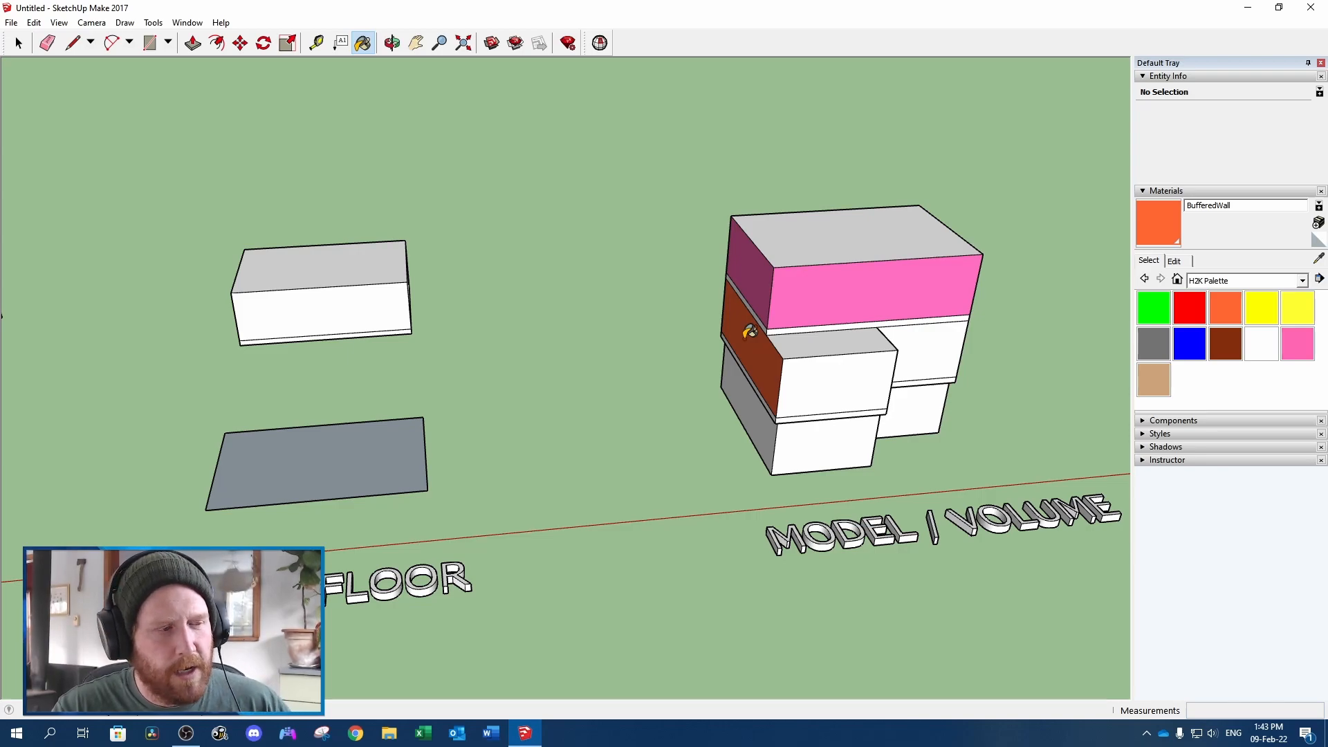
scroll(745, 337, up, 2)
key(space)
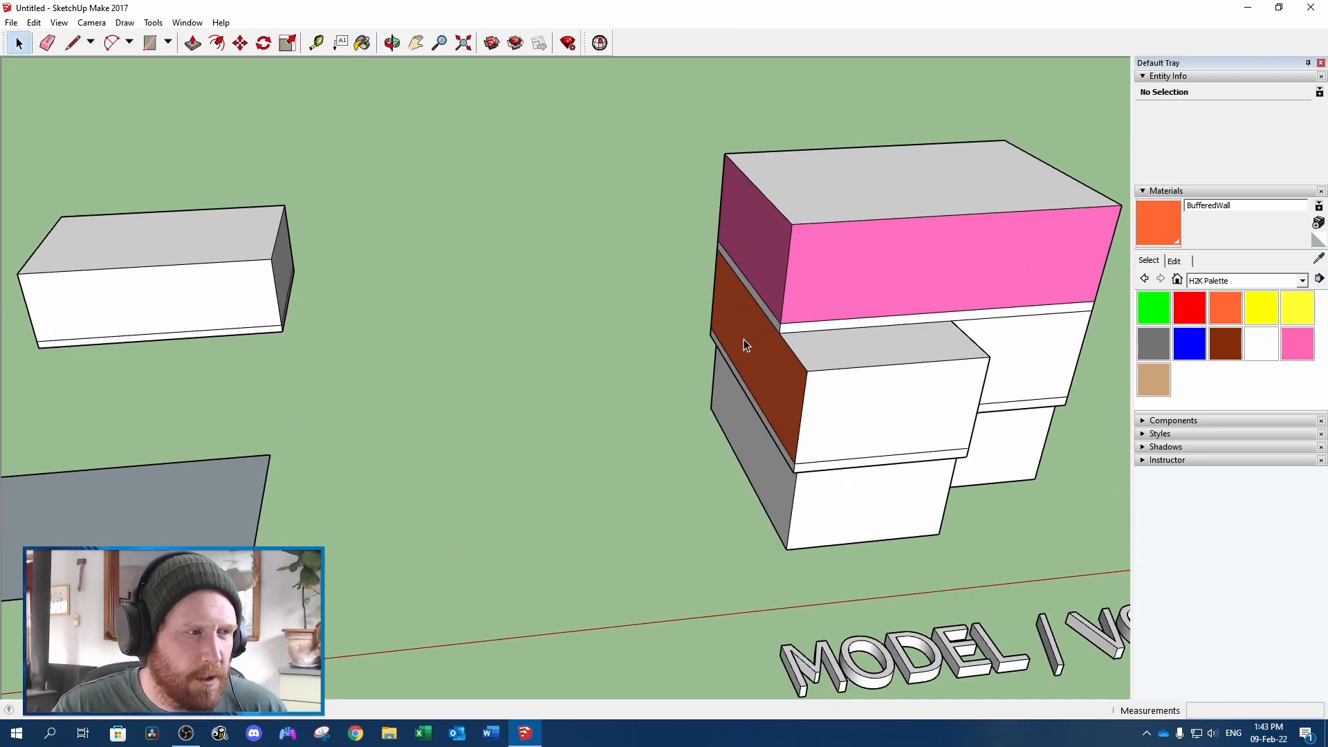
middle_drag(769, 339, 724, 271)
click(724, 270)
click(713, 190)
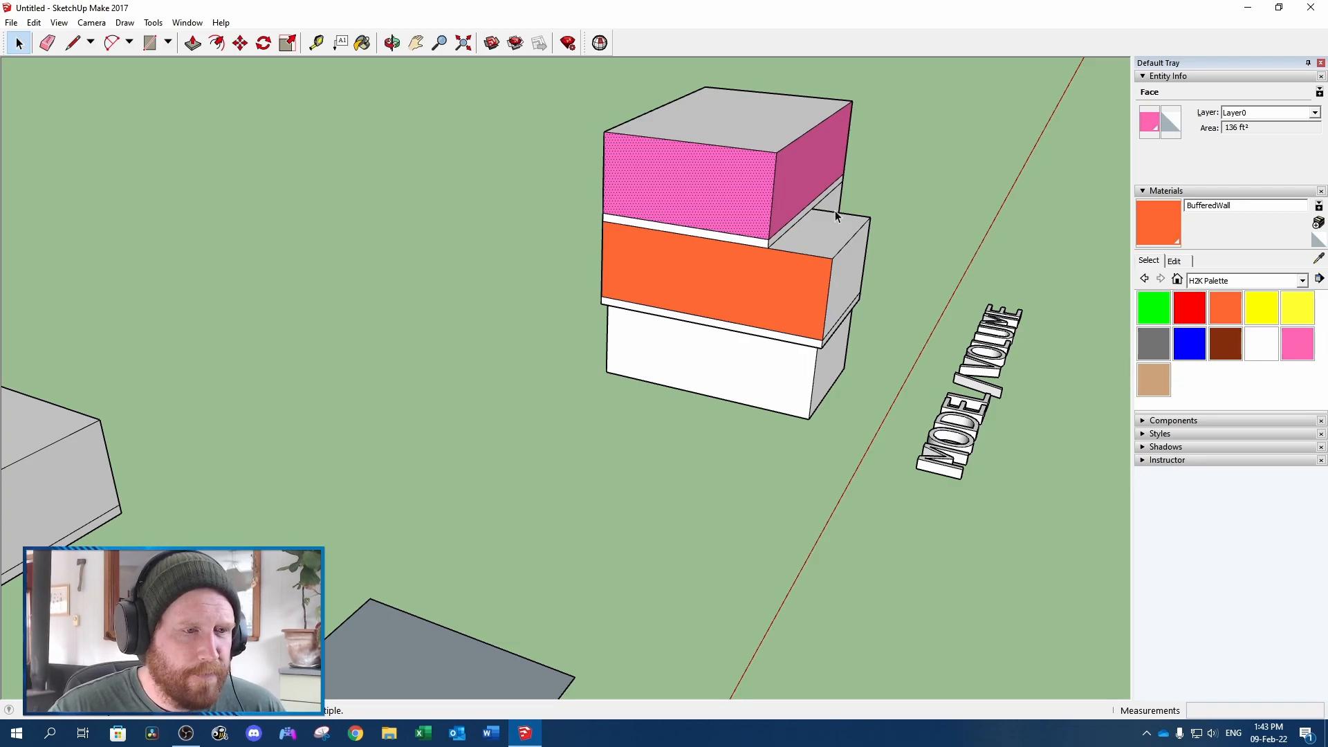
Paint the stacked model's front main floor walls, including the return at the step-back, with the Brick material
click(1190, 321)
mouse_move(957, 296)
middle_down()
mouse_move(655, 282)
mouse_move(641, 371)
middle_up()
click(650, 374)
mouse_move(788, 393)
middle_down()
mouse_move(442, 332)
mouse_move(753, 362)
middle_up()
click(663, 365)
click(657, 364)
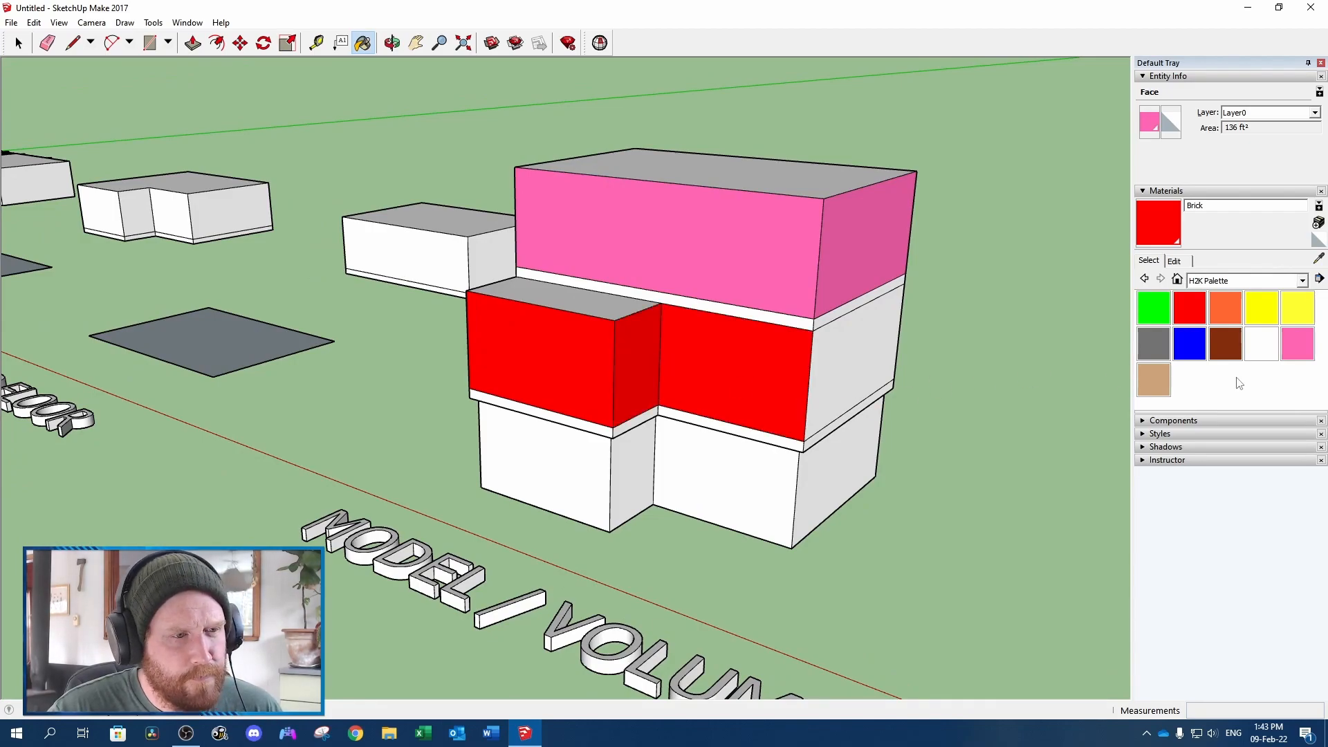
Paint the main floor's remaining side wall and rear wall with the Vinyl material
click(1298, 344)
click(870, 328)
mouse_move(870, 328)
middle_down()
mouse_move(364, 317)
mouse_move(415, 366)
middle_up()
click(415, 367)
Draw a 2' line down the basement's outer front corner edge on the BufferedWall side, starting from the top
mouse_move(776, 371)
middle_down()
mouse_move(356, 374)
mouse_move(480, 392)
mouse_move(628, 382)
mouse_move(1037, 410)
middle_up()
scroll(537, 504, up, 4)
middle_drag(425, 496, 747, 451)
key(space)
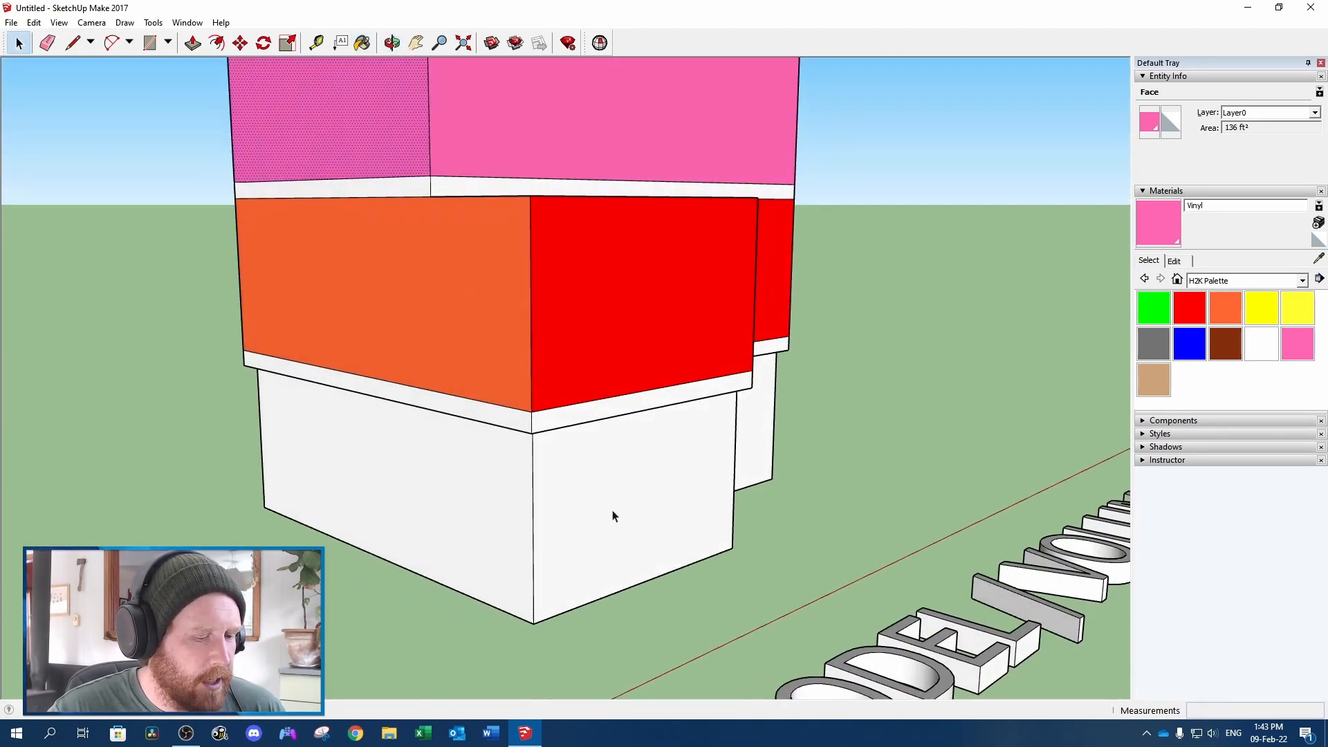
middle_drag(579, 530, 629, 412)
key(l)
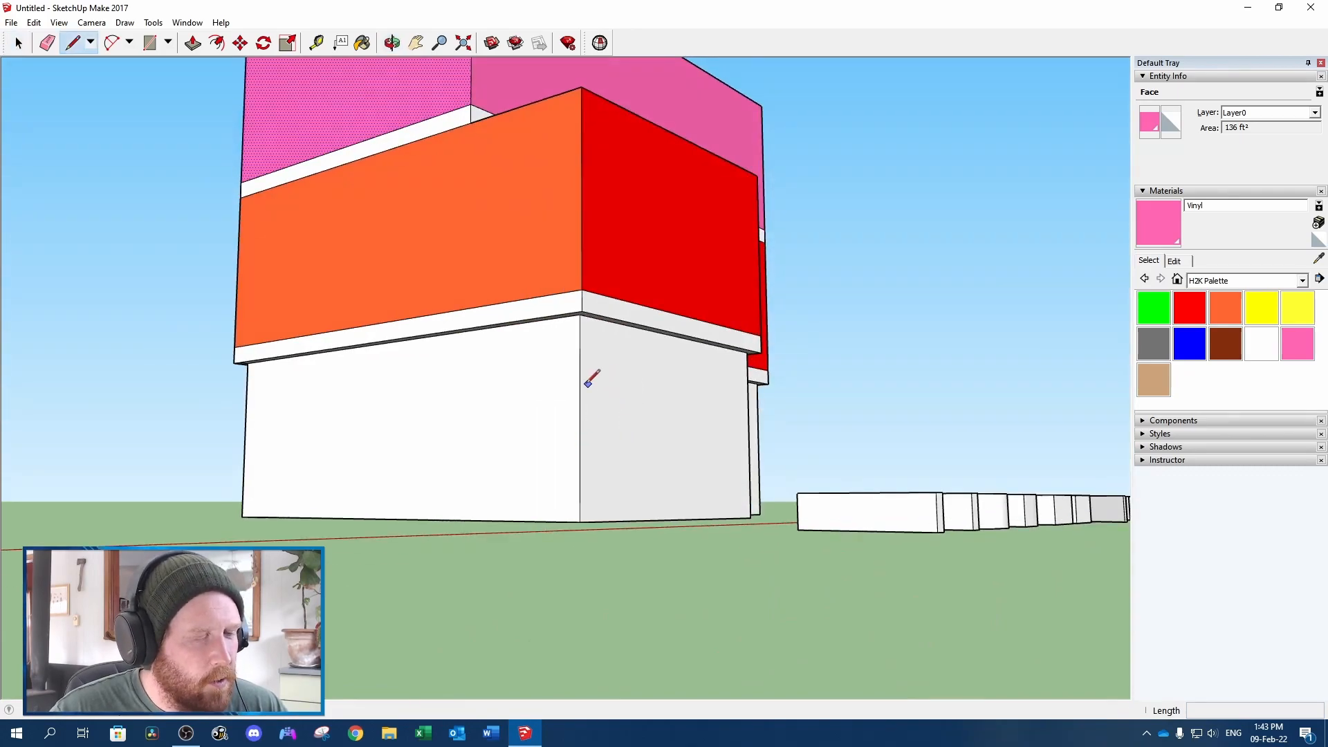
scroll(595, 382, up, 4)
click(577, 256)
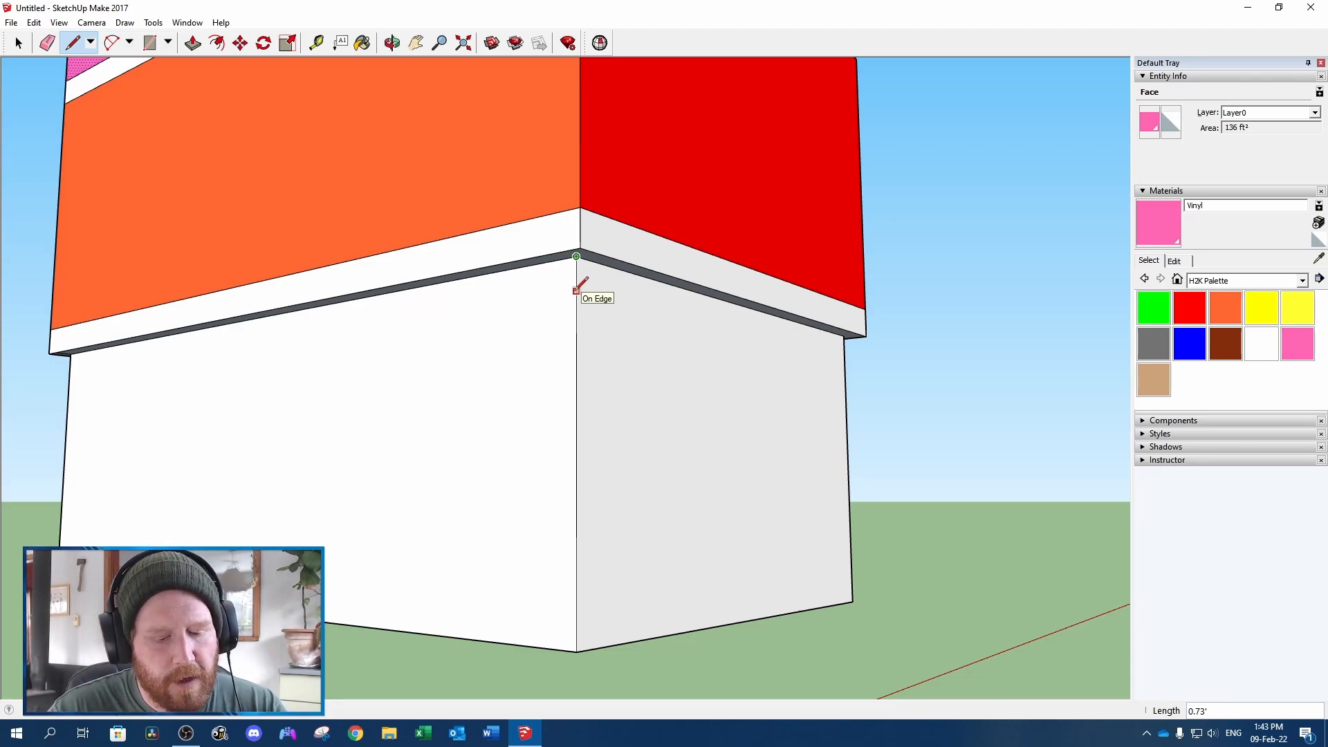
text(2)
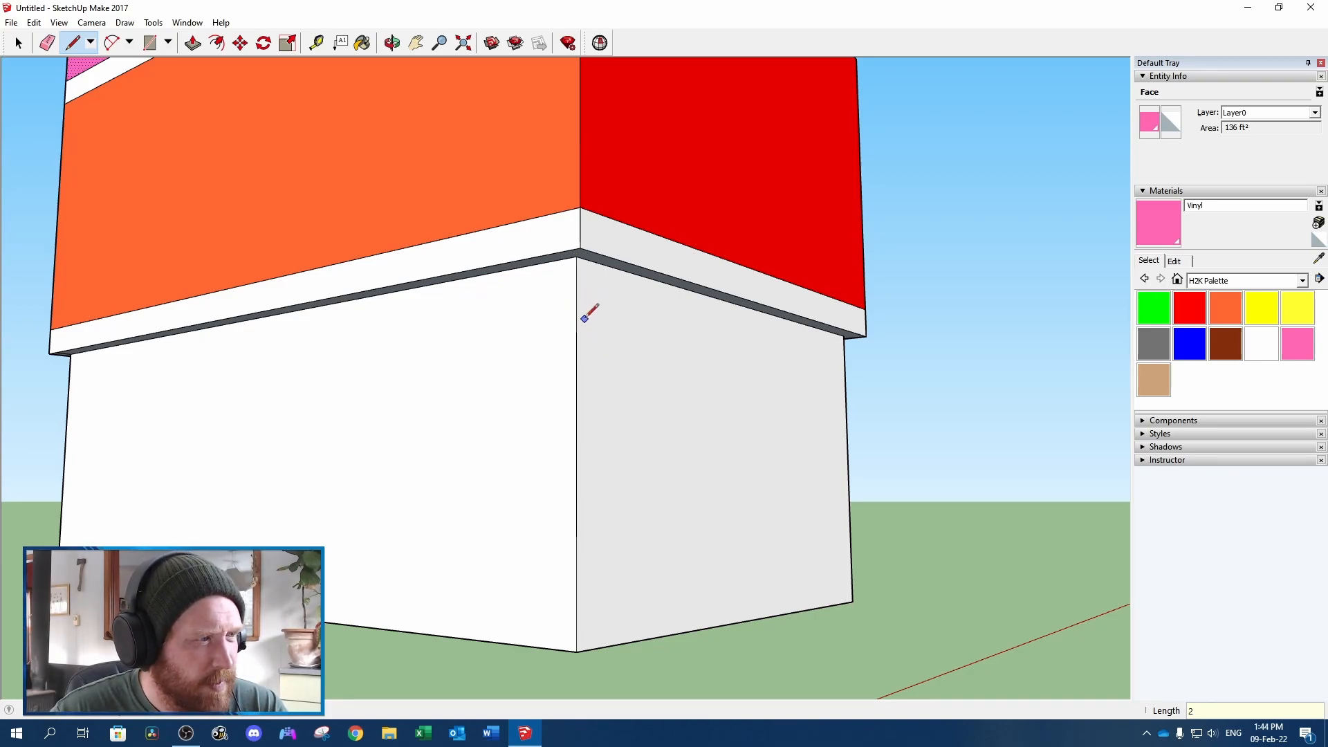
click(577, 353)
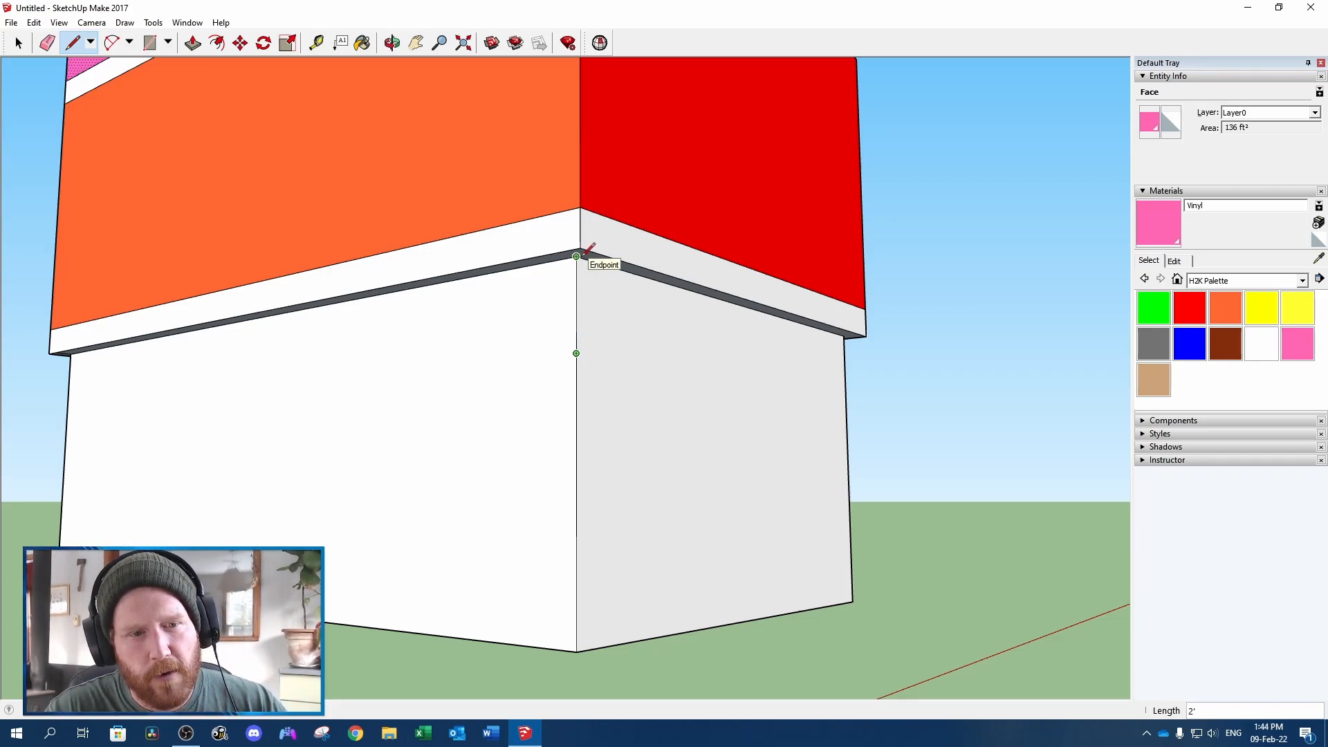
Mark 1' below the top of the projecting front section's other corner and draw a grade line across to the 2' mark
middle_drag(622, 346, 132, 418)
mouse_move(270, 438)
middle_down()
mouse_move(160, 383)
mouse_move(197, 351)
middle_up()
middle_drag(292, 325, 278, 343)
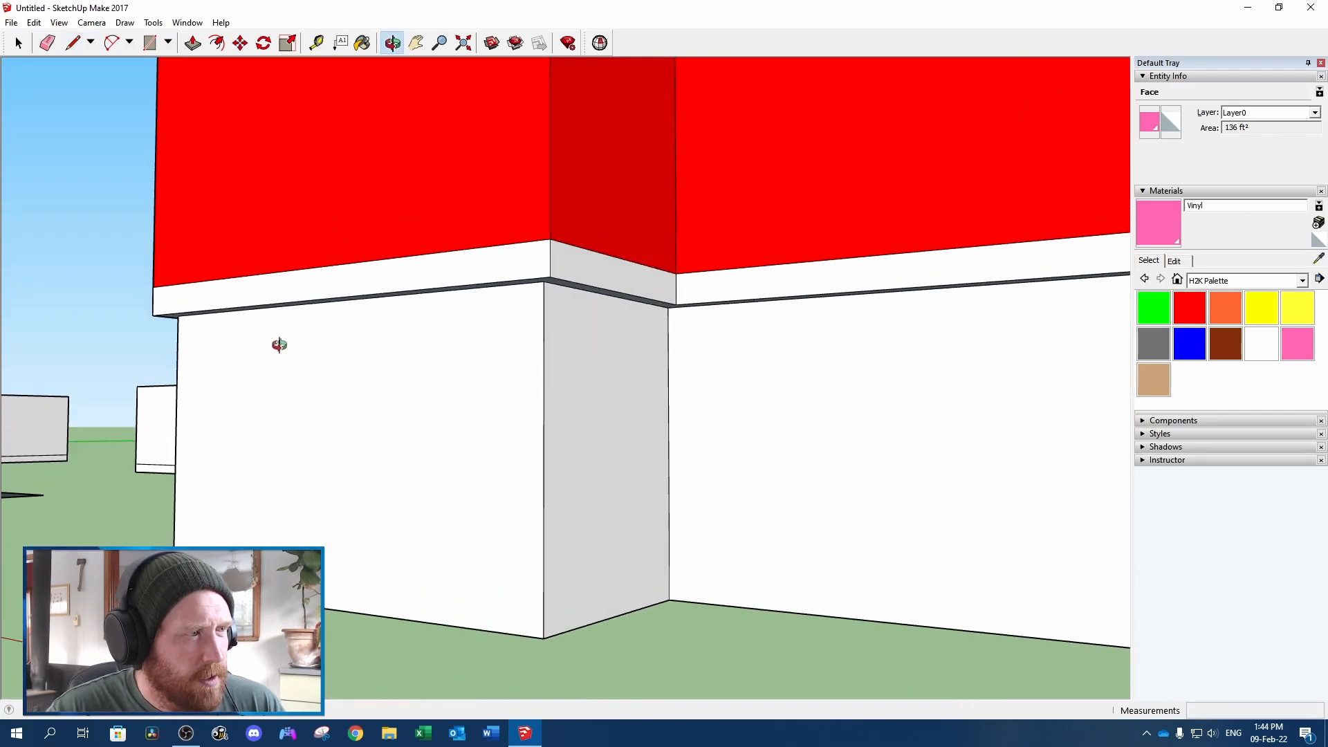
click(544, 281)
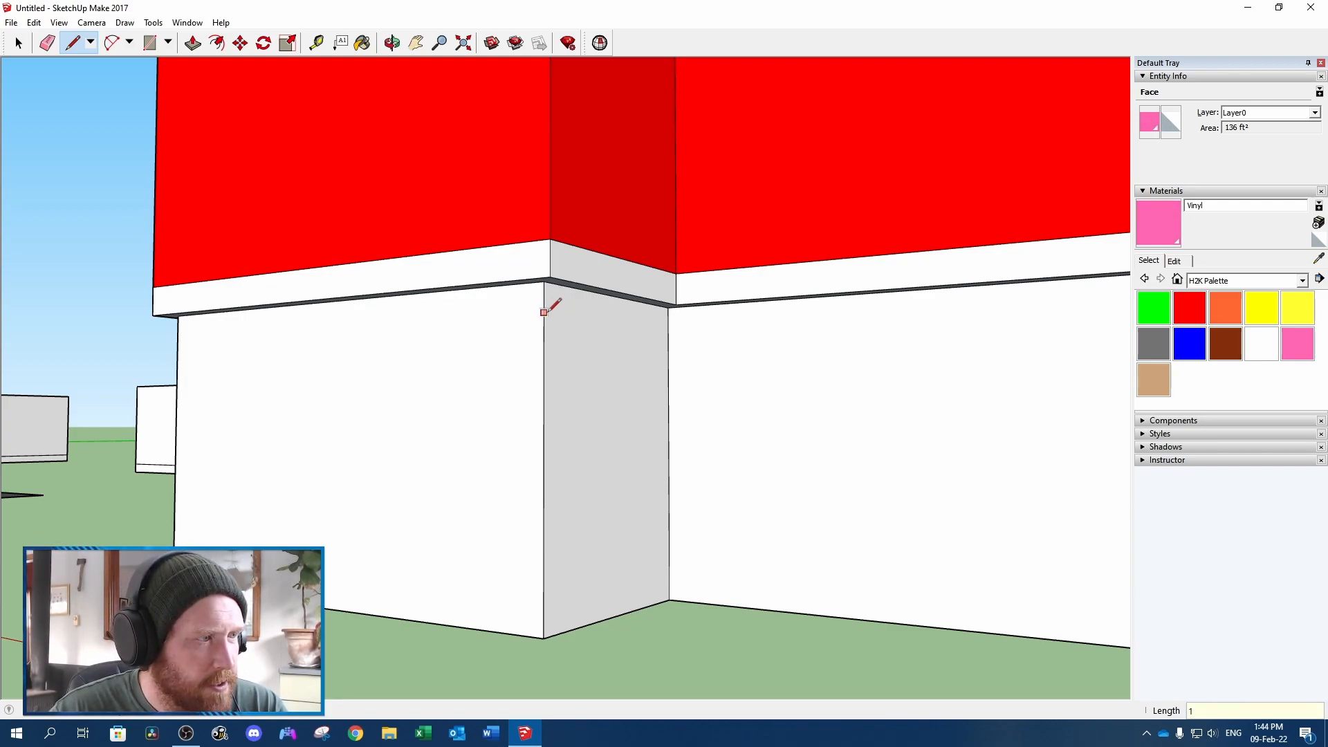
middle_drag(543, 308, 577, 390)
click(488, 441)
Paint the projecting basement front wall Ground below the grade line and Concrete or Stone above it
click(1224, 343)
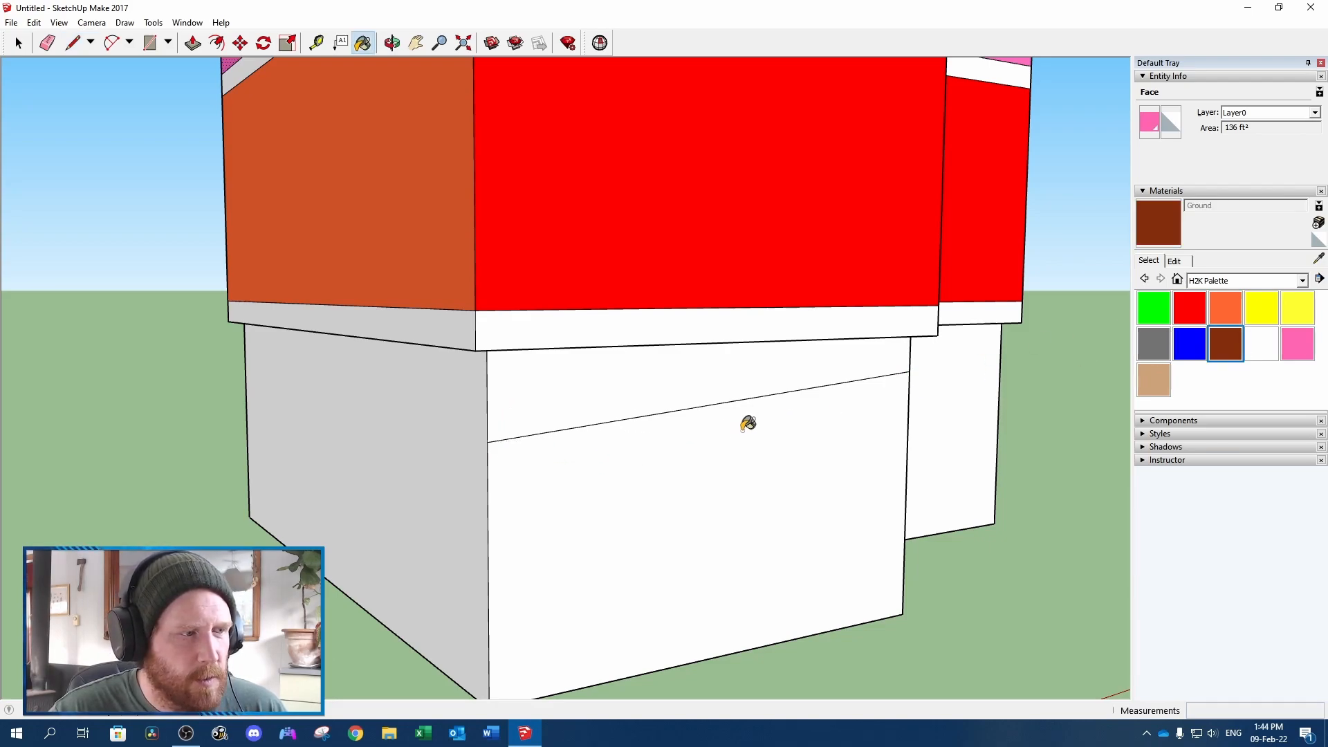
click(748, 424)
click(1153, 343)
click(682, 374)
Continue the grade line around the basement across the return wall, recessed front wall, far side wall and rear wall
mouse_move(907, 273)
middle_down()
mouse_move(417, 238)
mouse_move(423, 253)
middle_up()
key(l)
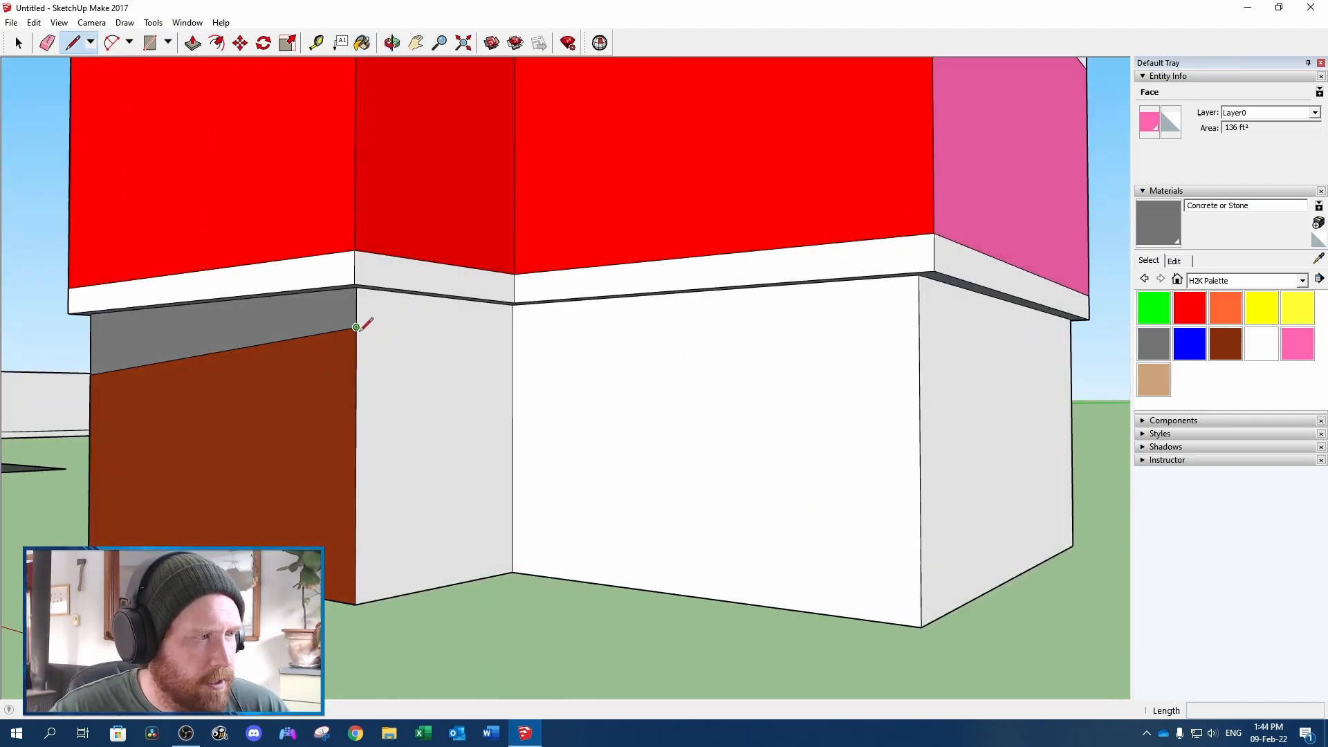
click(356, 328)
click(512, 338)
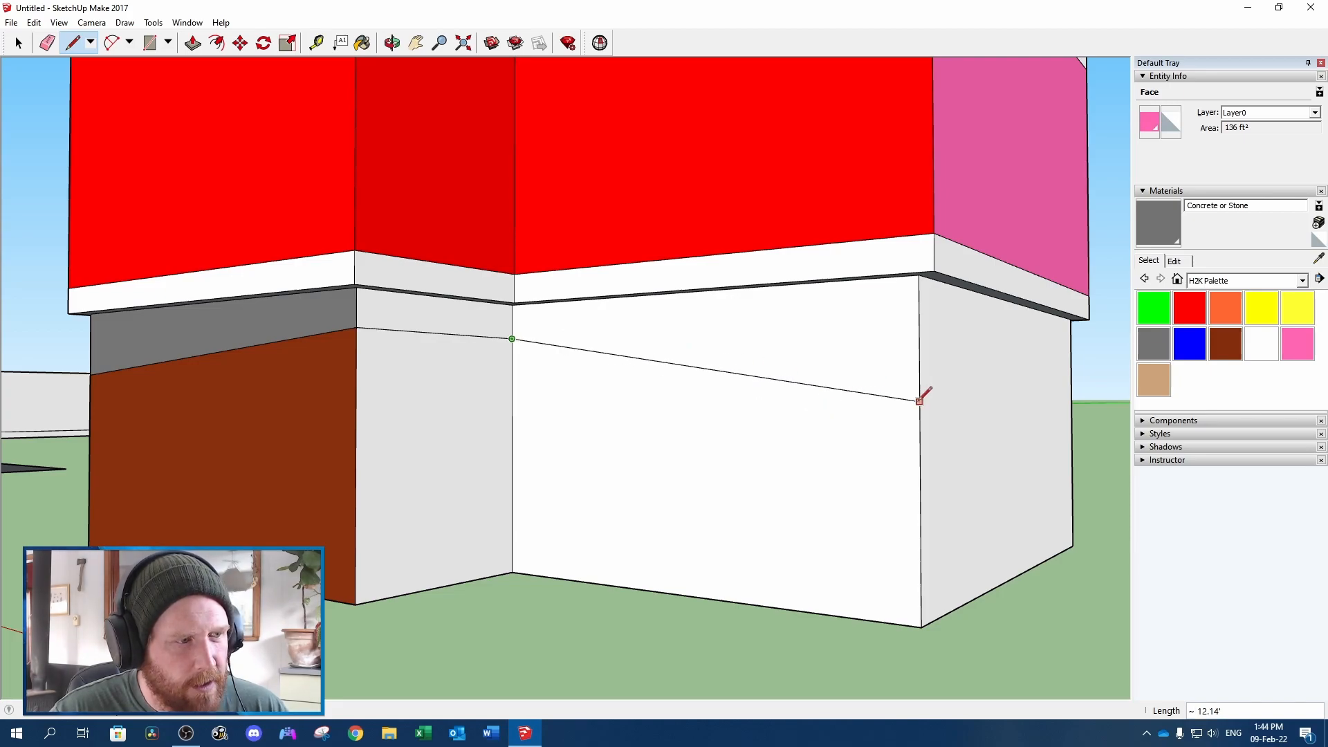
middle_drag(920, 404, 372, 429)
scroll(363, 426, down, 5)
click(336, 430)
middle_drag(729, 409, 133, 439)
click(764, 427)
middle_drag(760, 435, 487, 341)
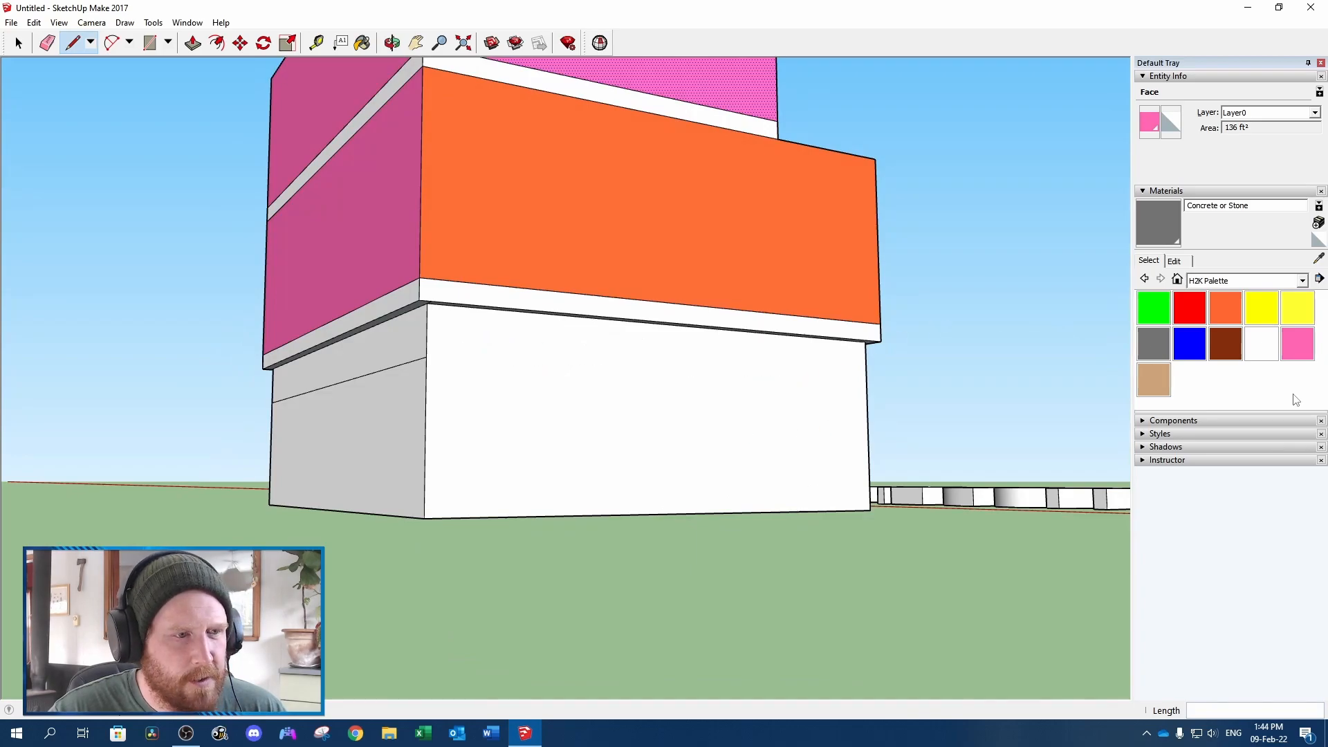
Paint the whole basement wall under the BufferedWall side and the remaining below-grade wall areas with the Ground material
click(1225, 343)
click(754, 374)
click(377, 416)
middle_drag(257, 419, 706, 481)
click(525, 478)
mouse_move(525, 479)
middle_down()
mouse_move(943, 504)
mouse_move(989, 493)
middle_up()
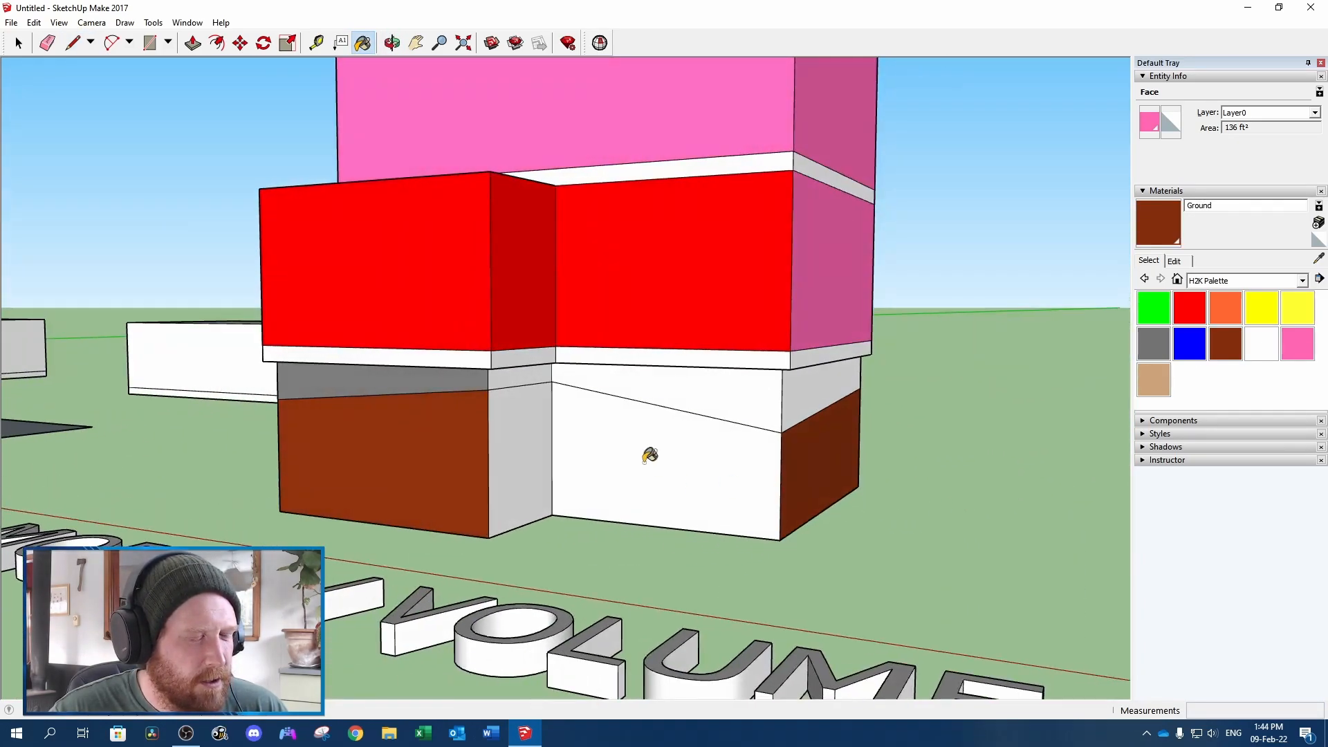
click(650, 455)
click(539, 425)
Paint the remaining basement wall strips above the grade line with the Concrete or Stone material
click(1165, 349)
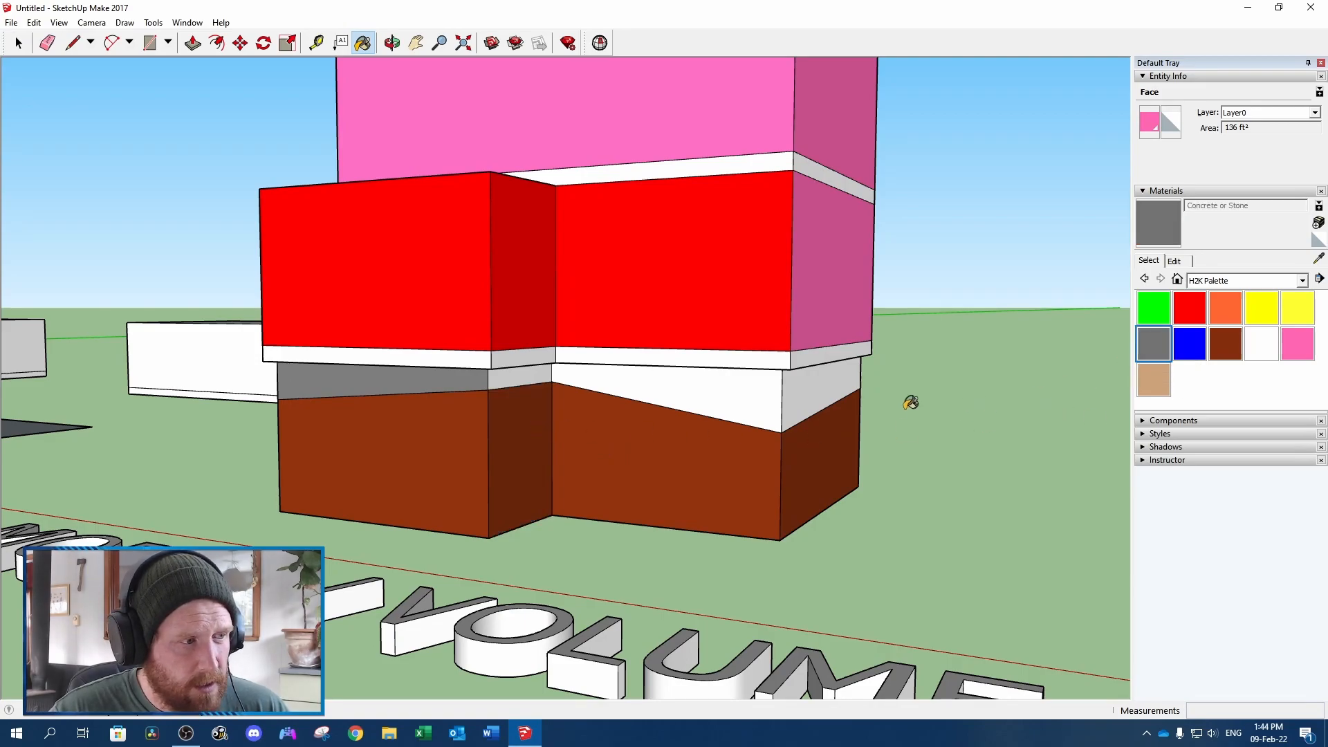
click(721, 395)
click(522, 376)
click(827, 380)
mouse_move(826, 380)
middle_down()
mouse_move(750, 430)
mouse_move(528, 403)
middle_up()
click(778, 404)
Paint the 2nd floor's top face and the exposed main floor top face with the Ceilings material
middle_drag(989, 349, 785, 354)
scroll(794, 351, down, 3)
middle_drag(988, 356, 620, 380)
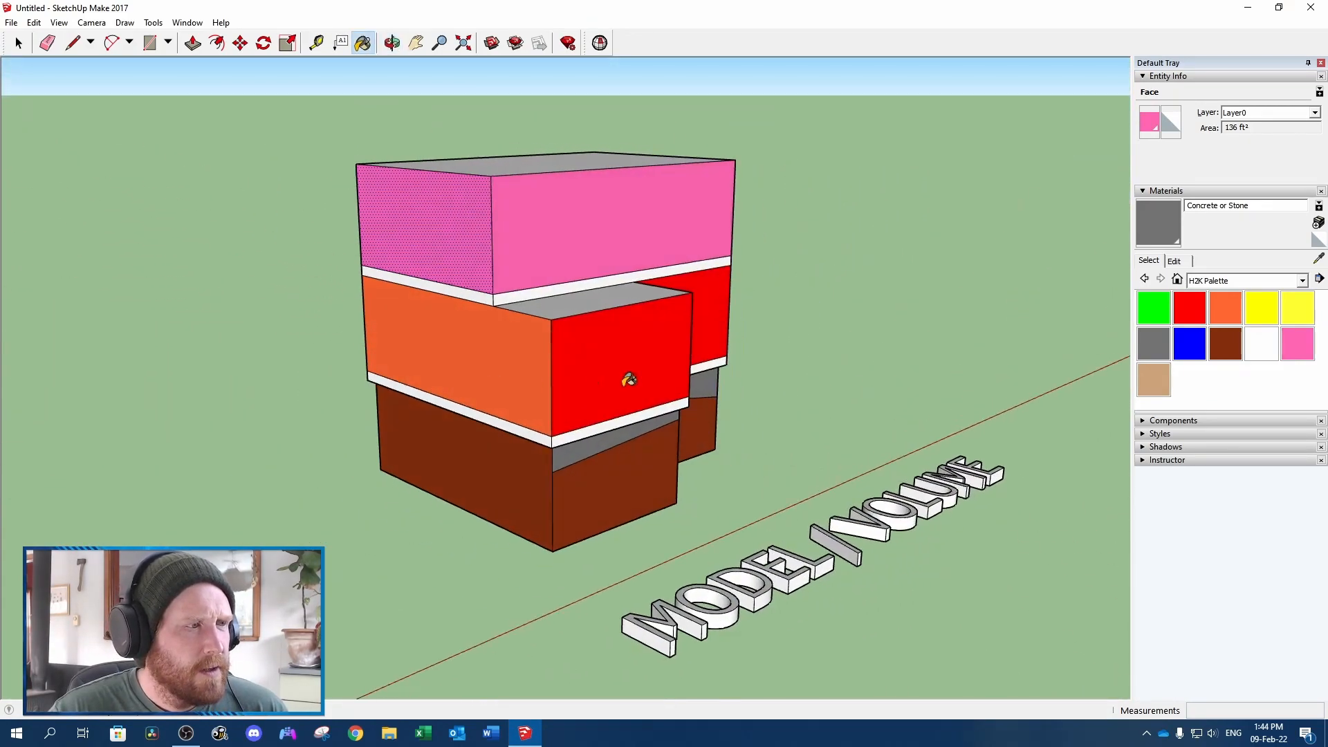
middle_drag(537, 403, 498, 401)
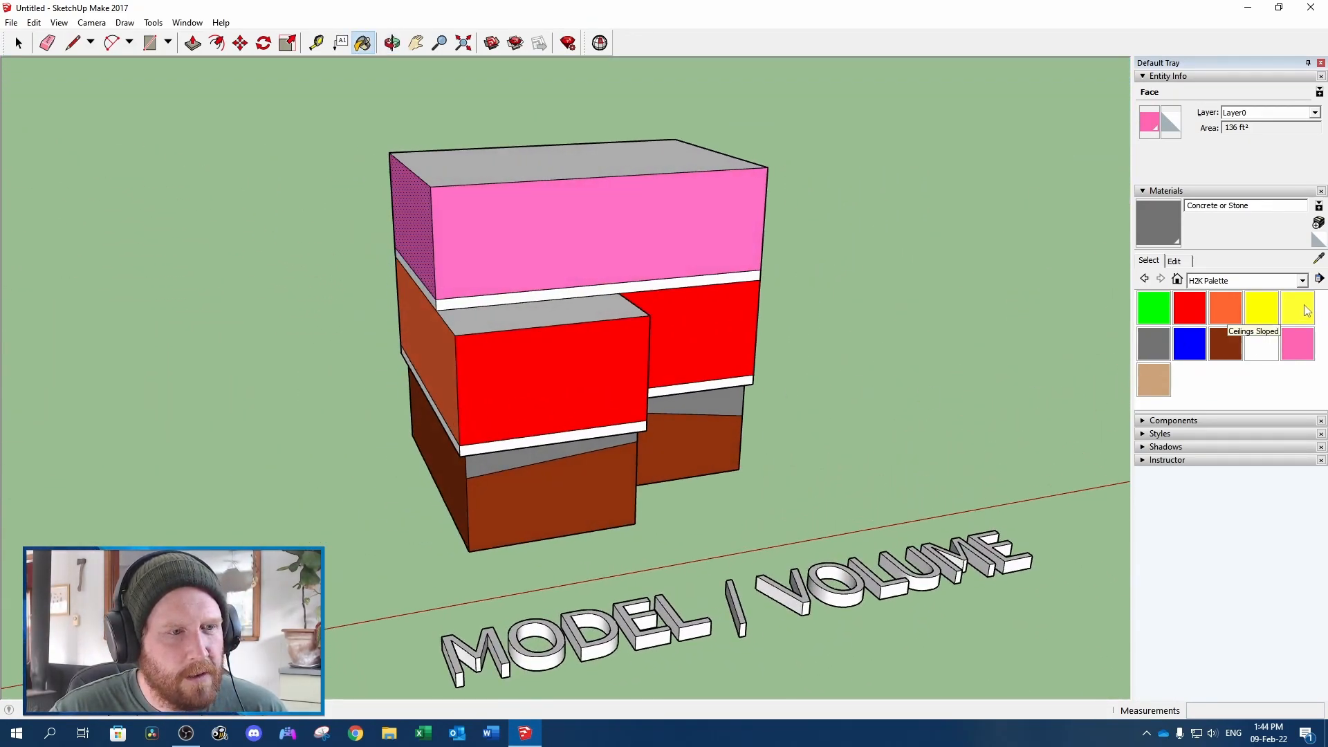
click(1262, 309)
click(638, 156)
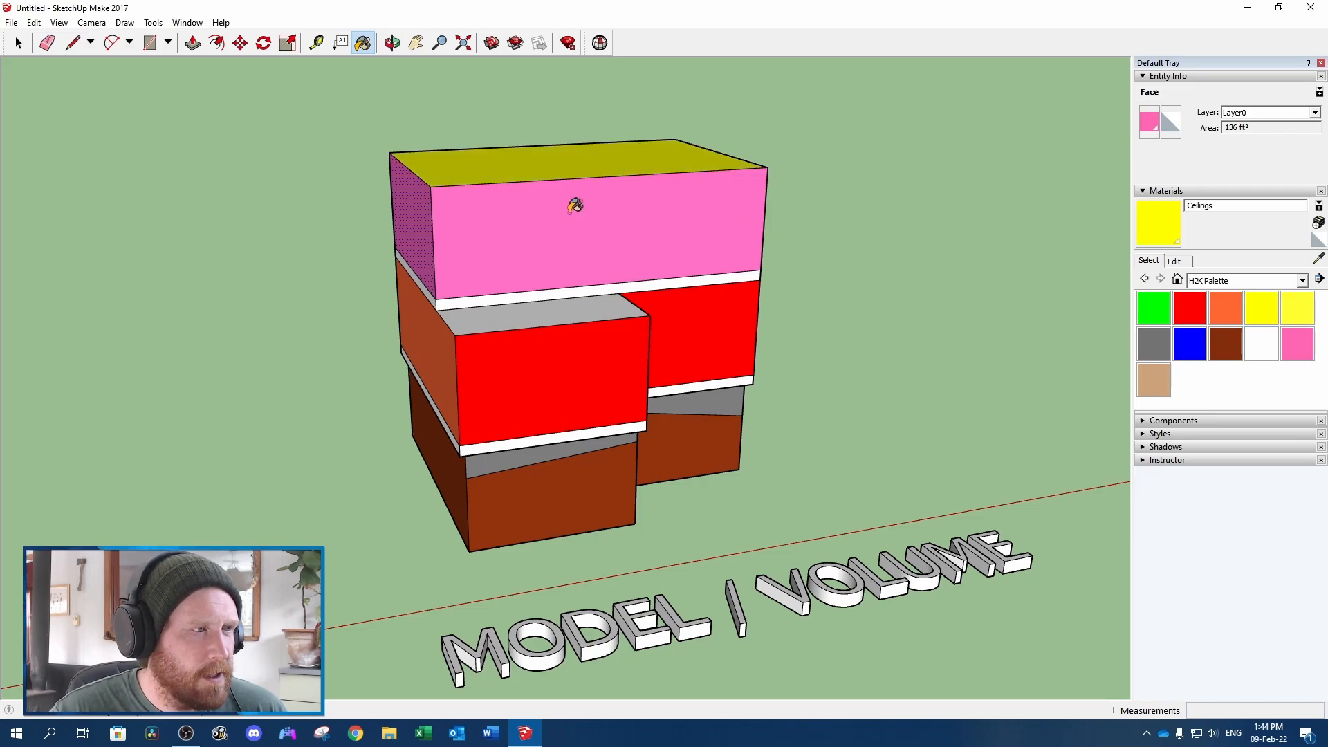
click(528, 323)
scroll(664, 299, down, 4)
middle_drag(780, 290, 740, 368)
key(space)
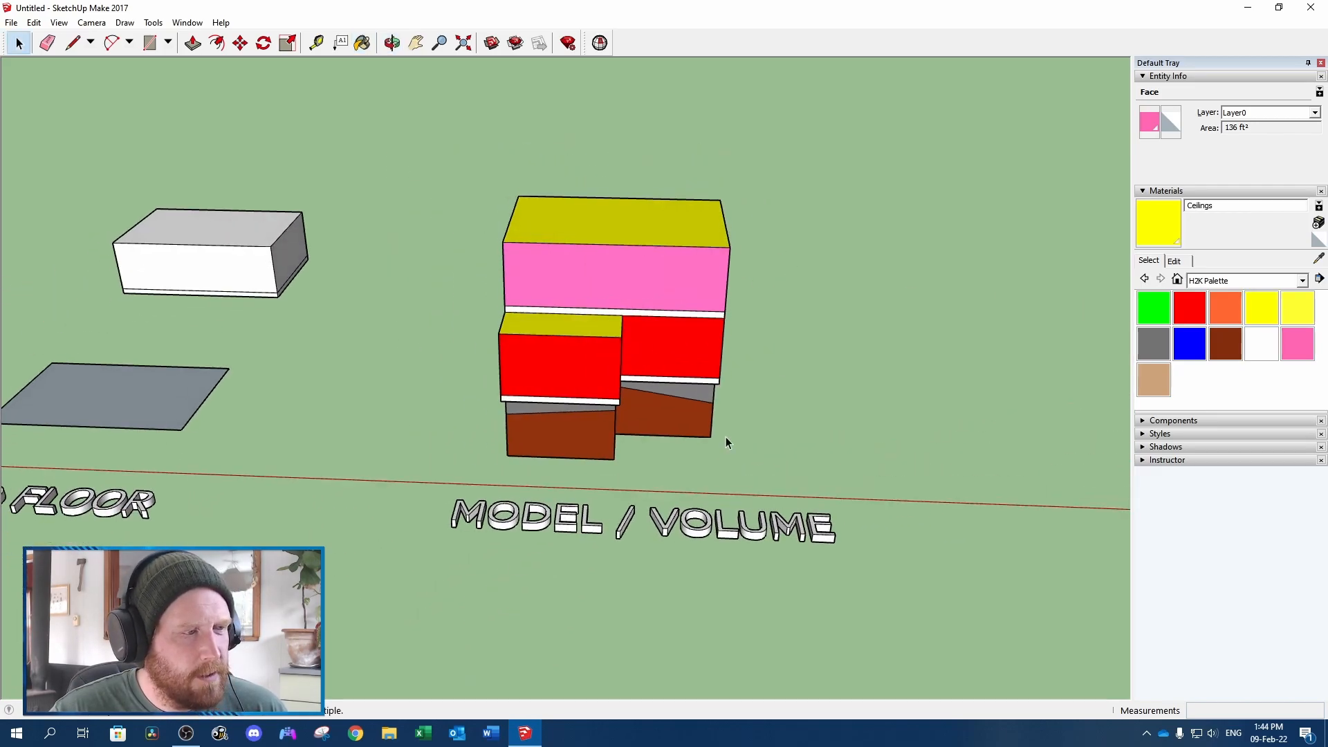
Select the main floor's three front top edges together to read their combined length
scroll(704, 265, down, 2)
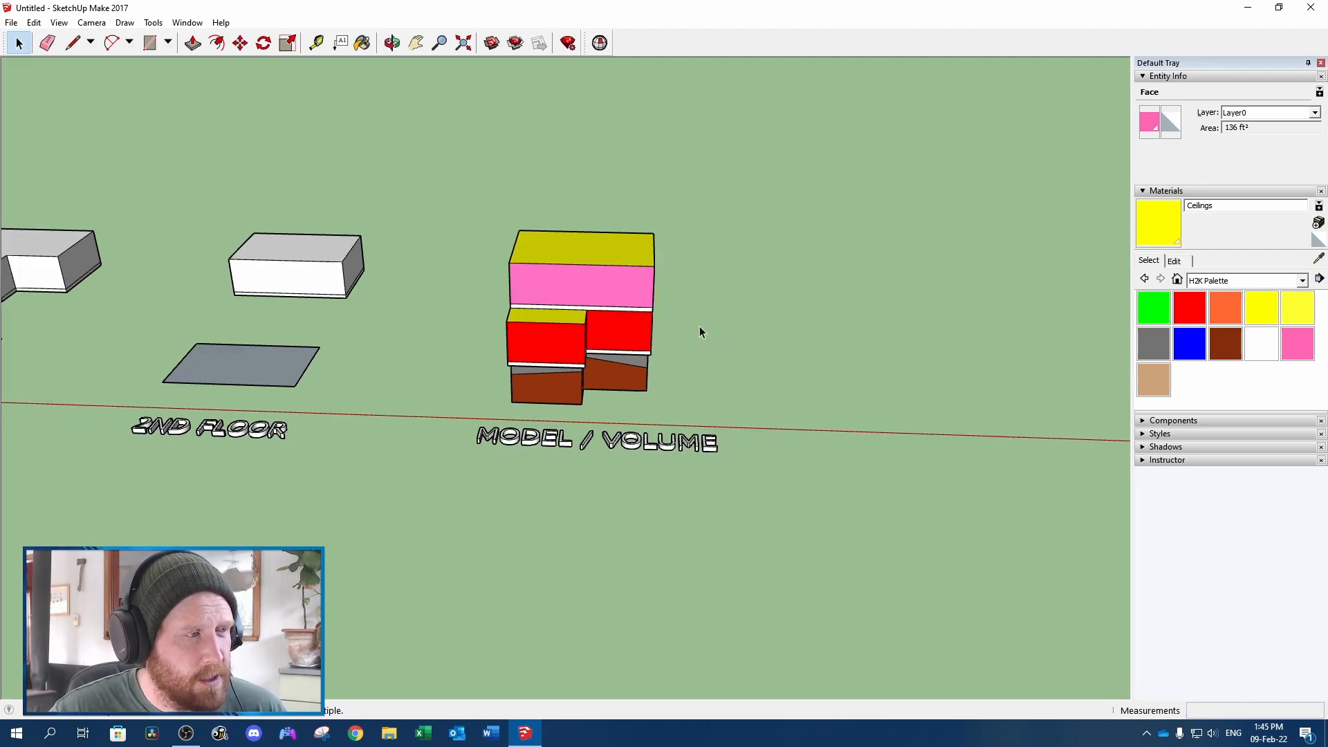
scroll(699, 333, up, 5)
middle_drag(670, 320, 428, 269)
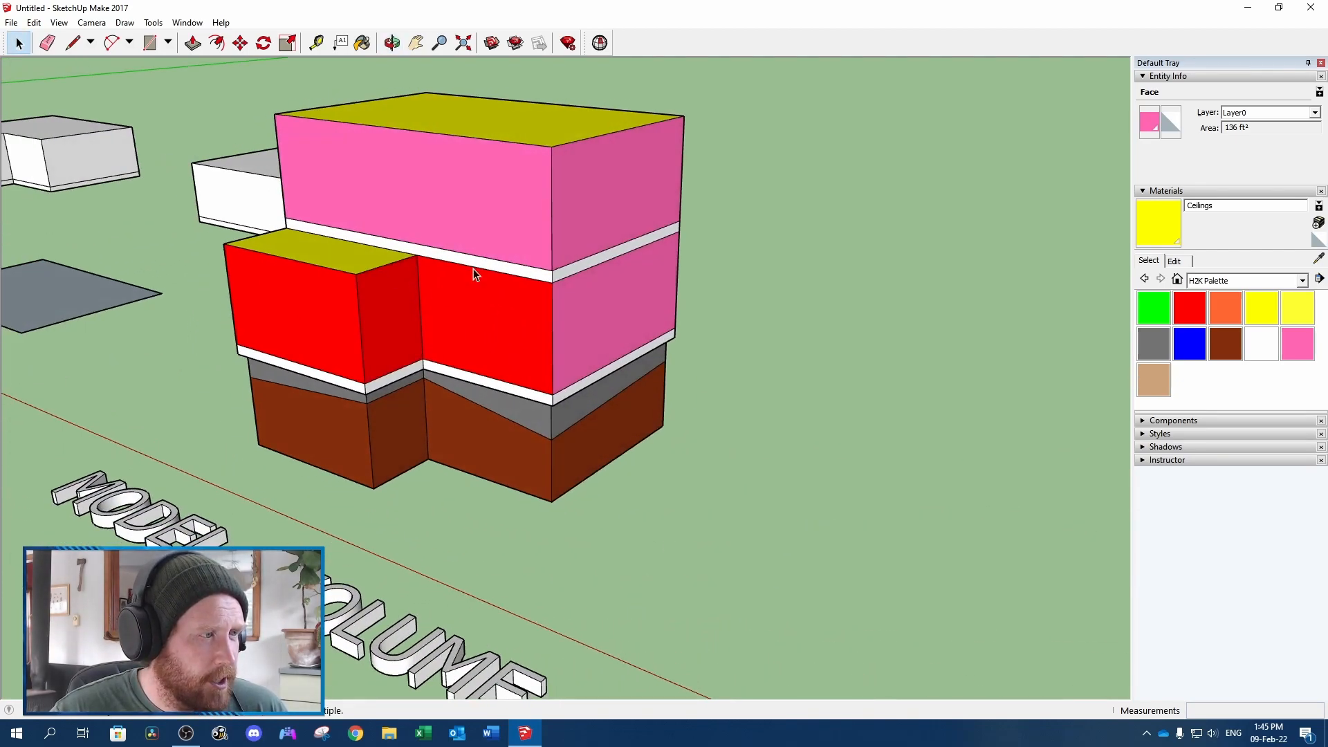
click(383, 270)
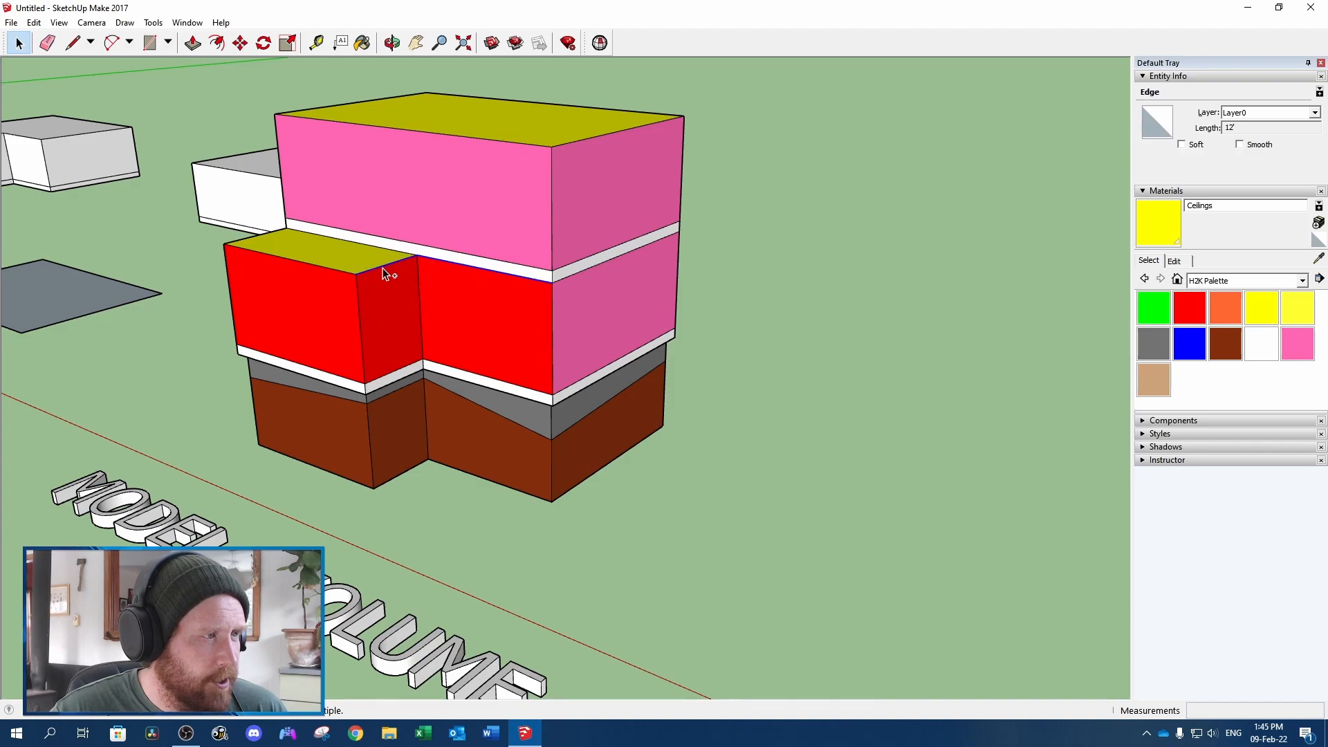
ctrl+click(326, 269)
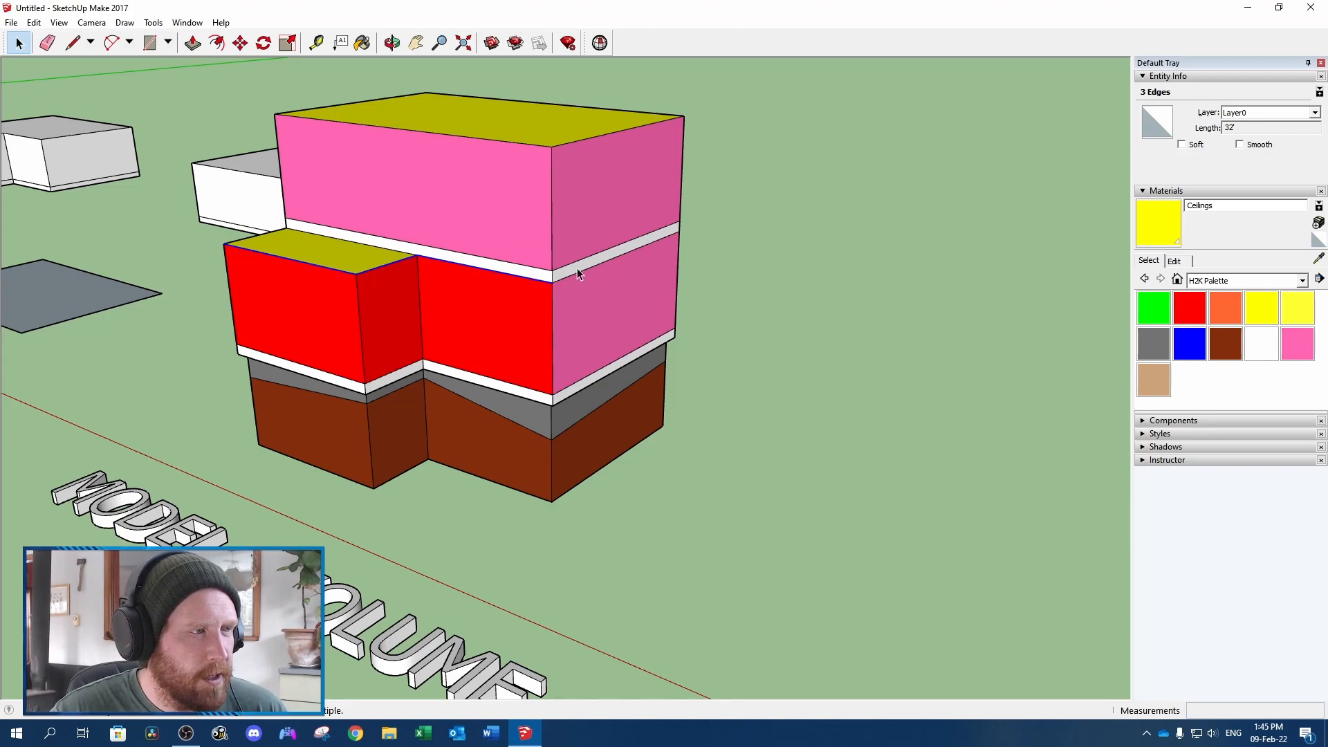
key(o)
drag(289, 266, 842, 290)
key(space)
Select only the four boundary edges of the 2nd floor area to read its perimeter, and clear the selection
scroll(687, 297, down, 8)
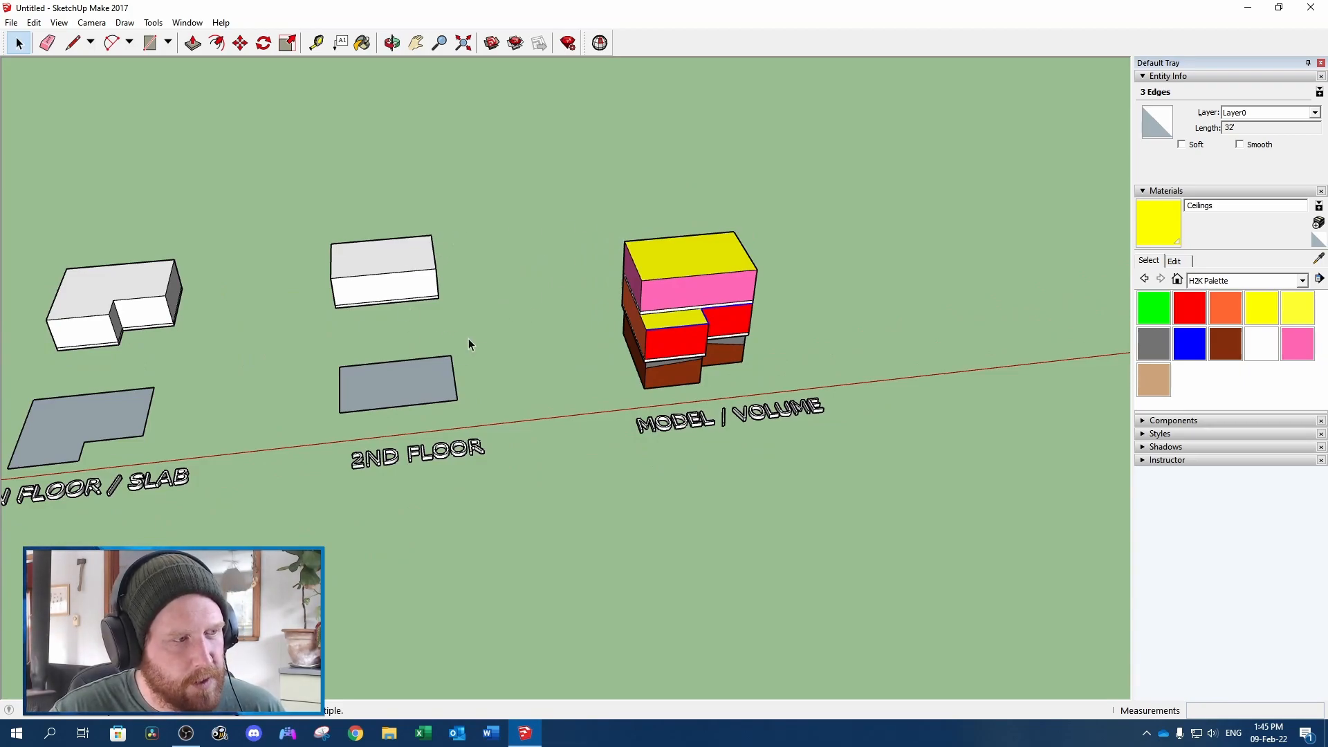
double_click(409, 387)
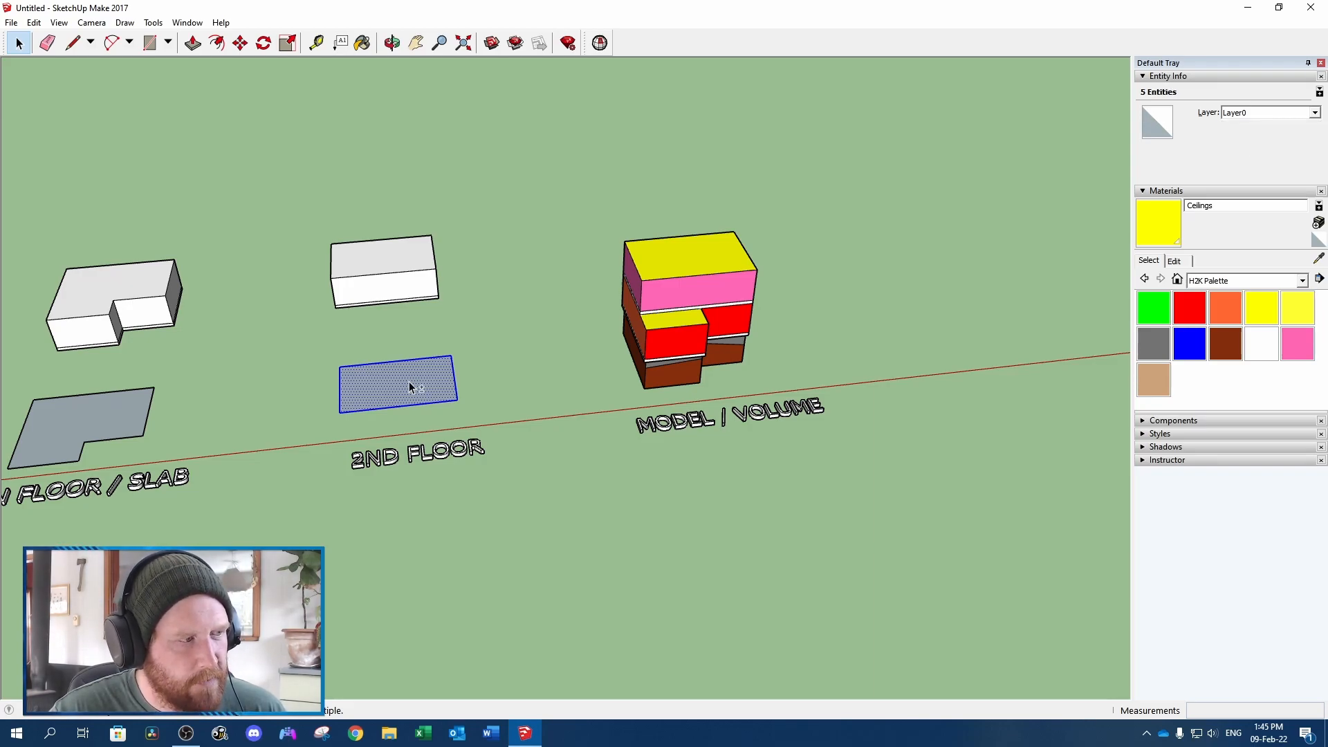
shift+click(409, 384)
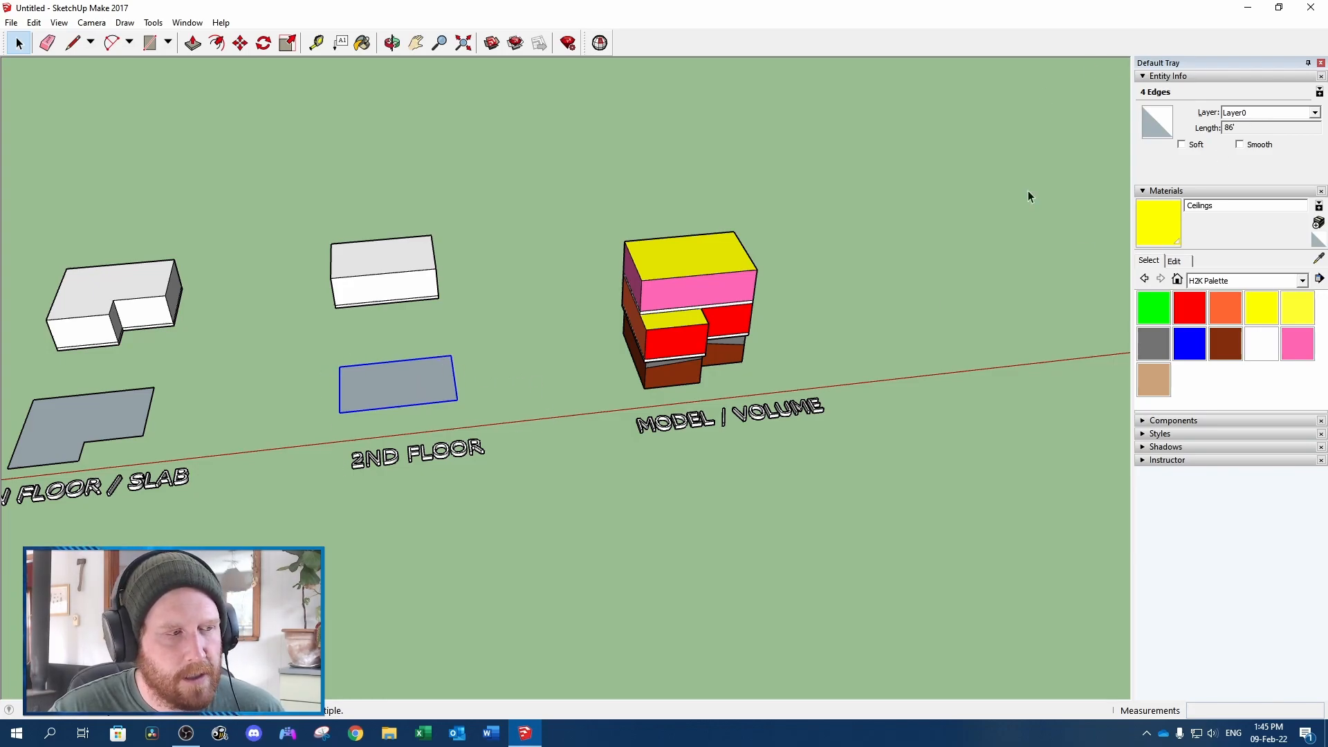
scroll(637, 331, up, 2)
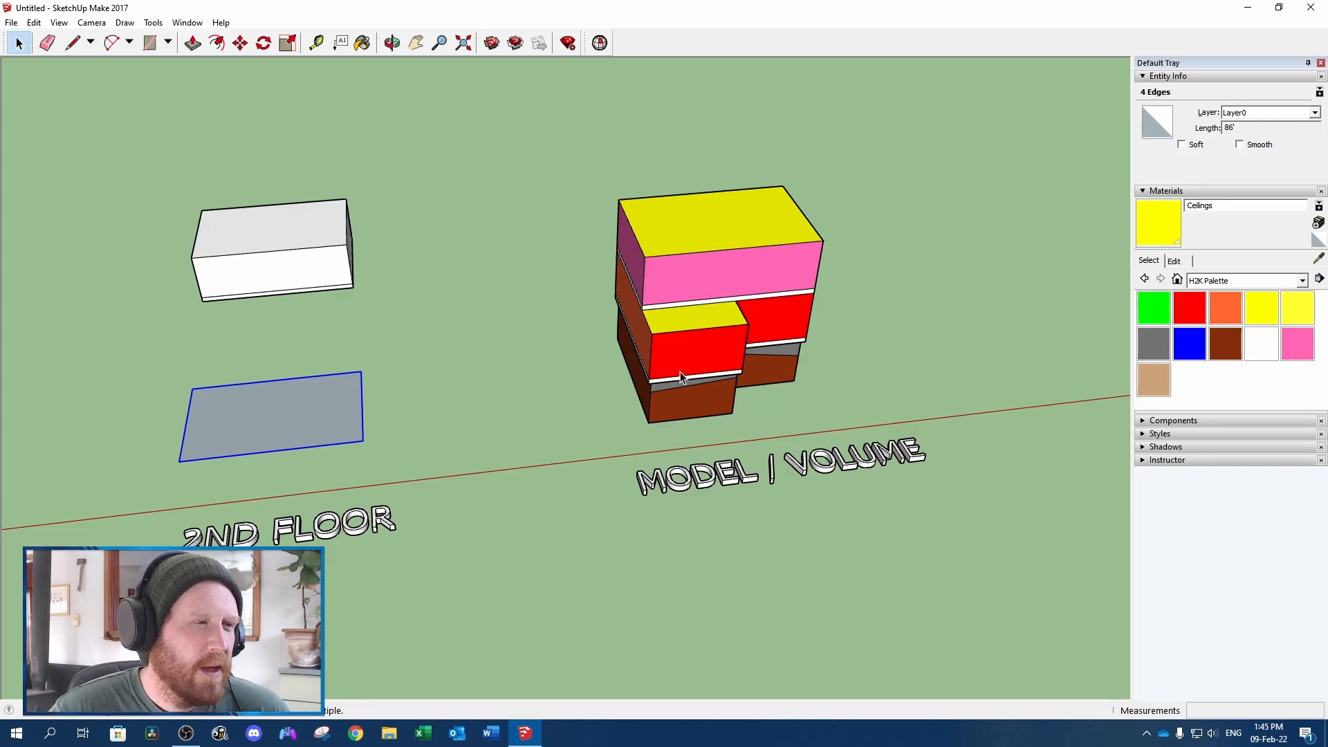
mouse_move(823, 360)
middle_down()
mouse_move(495, 288)
mouse_move(678, 322)
middle_up()
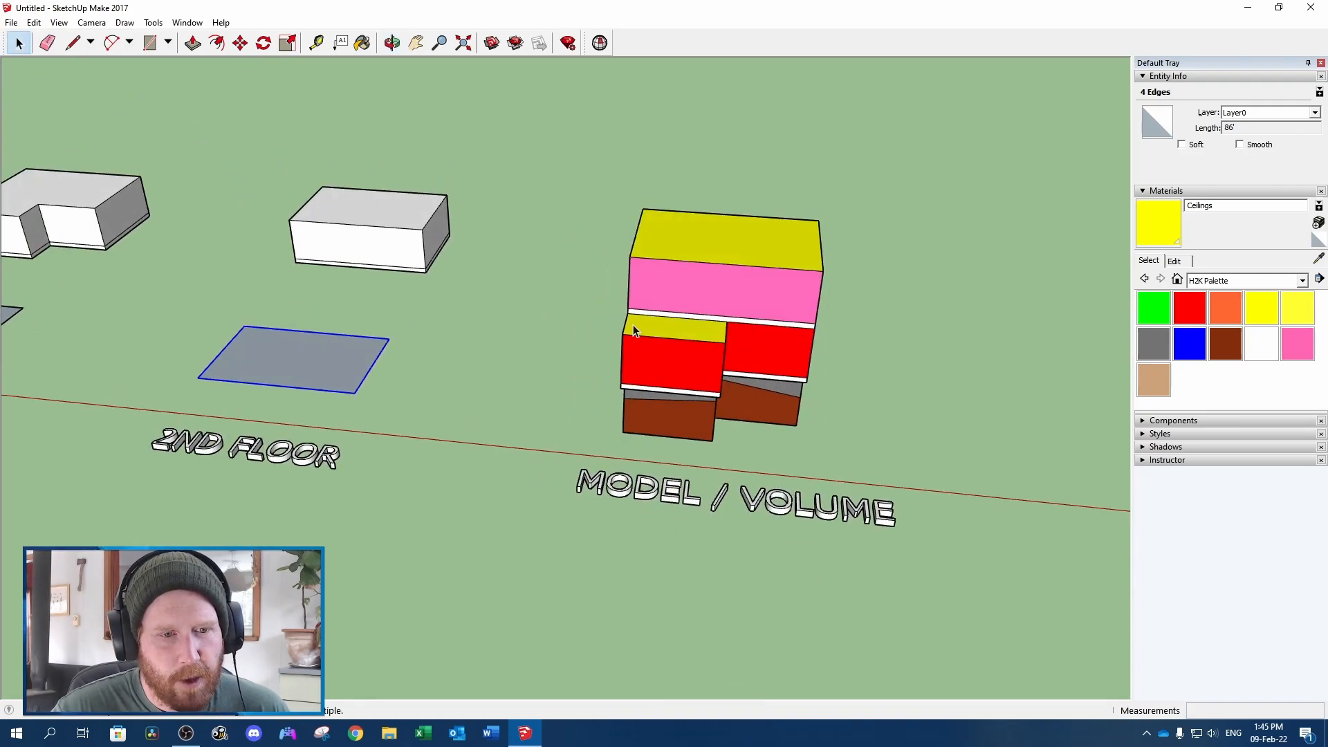
scroll(471, 376, down, 2)
click(475, 367)
Copy the whole coloured stacked model and paste the duplicate behind the original
scroll(476, 360, down, 3)
scroll(515, 337, up, 3)
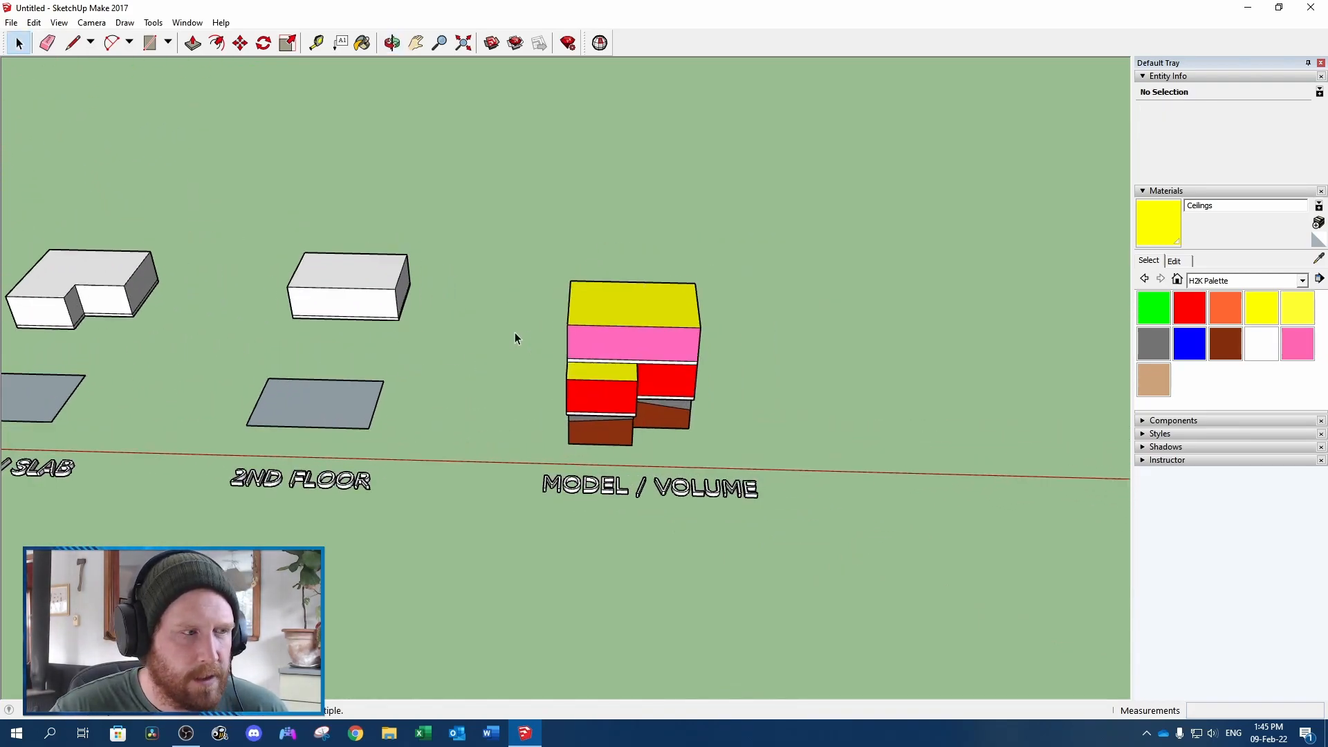
triple_click(654, 306)
middle_drag(449, 332, 812, 335)
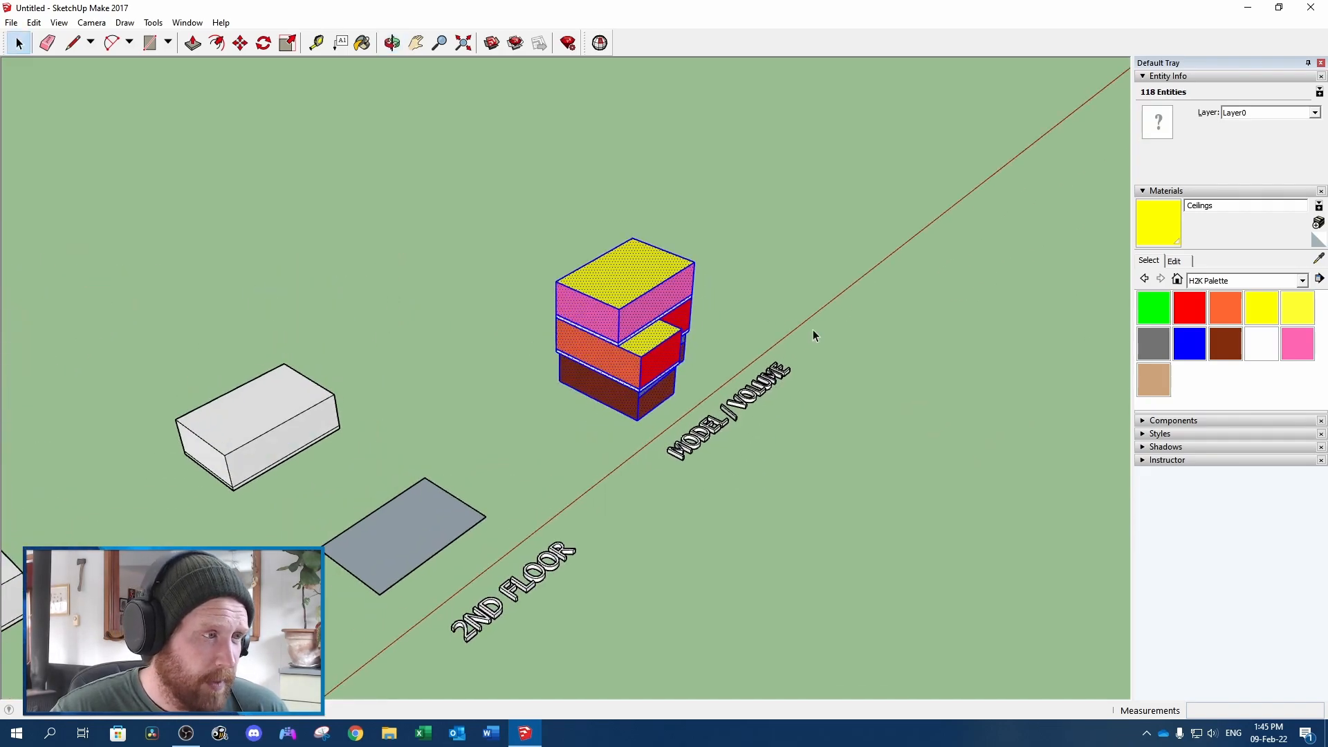
key(ctrl+c)
key(ctrl+v)
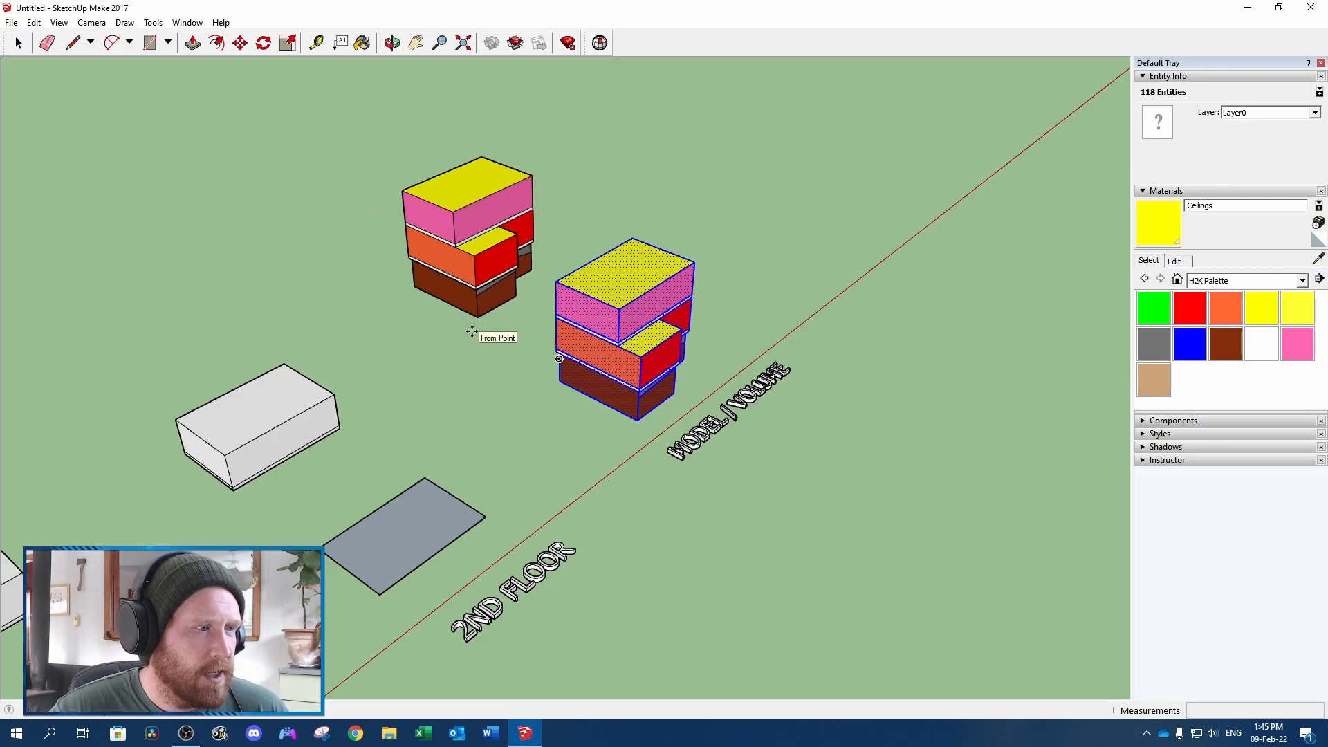
click(471, 332)
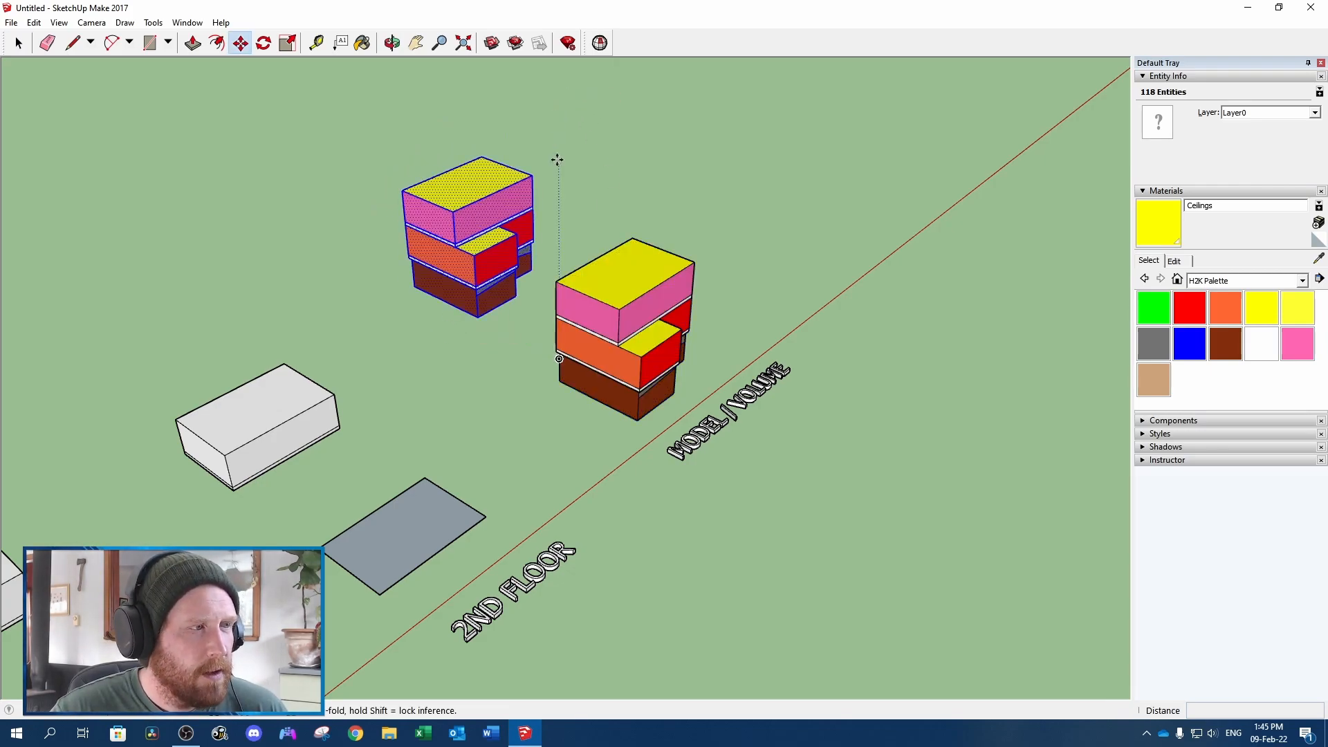
Group the duplicated stacked model and run Solid Inspector's Fix All on the group to make it a solid
right_click(495, 194)
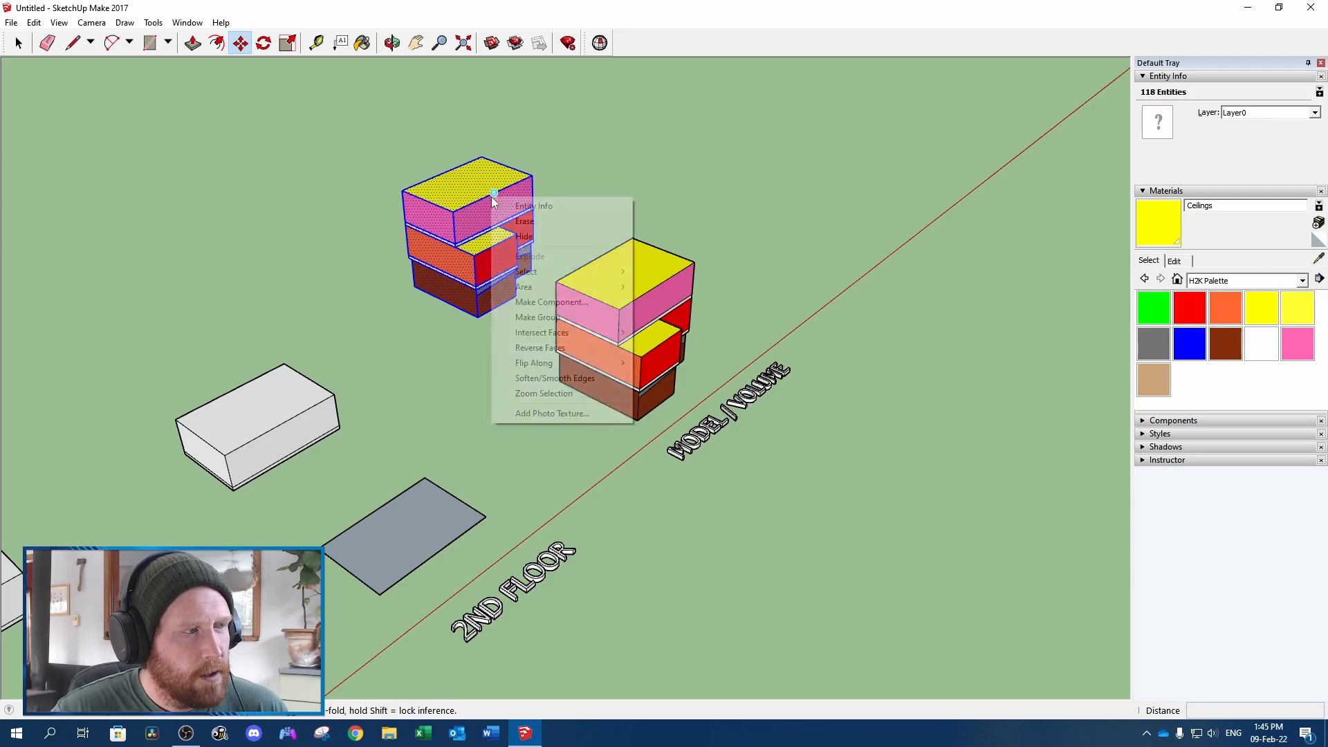
click(568, 317)
click(599, 43)
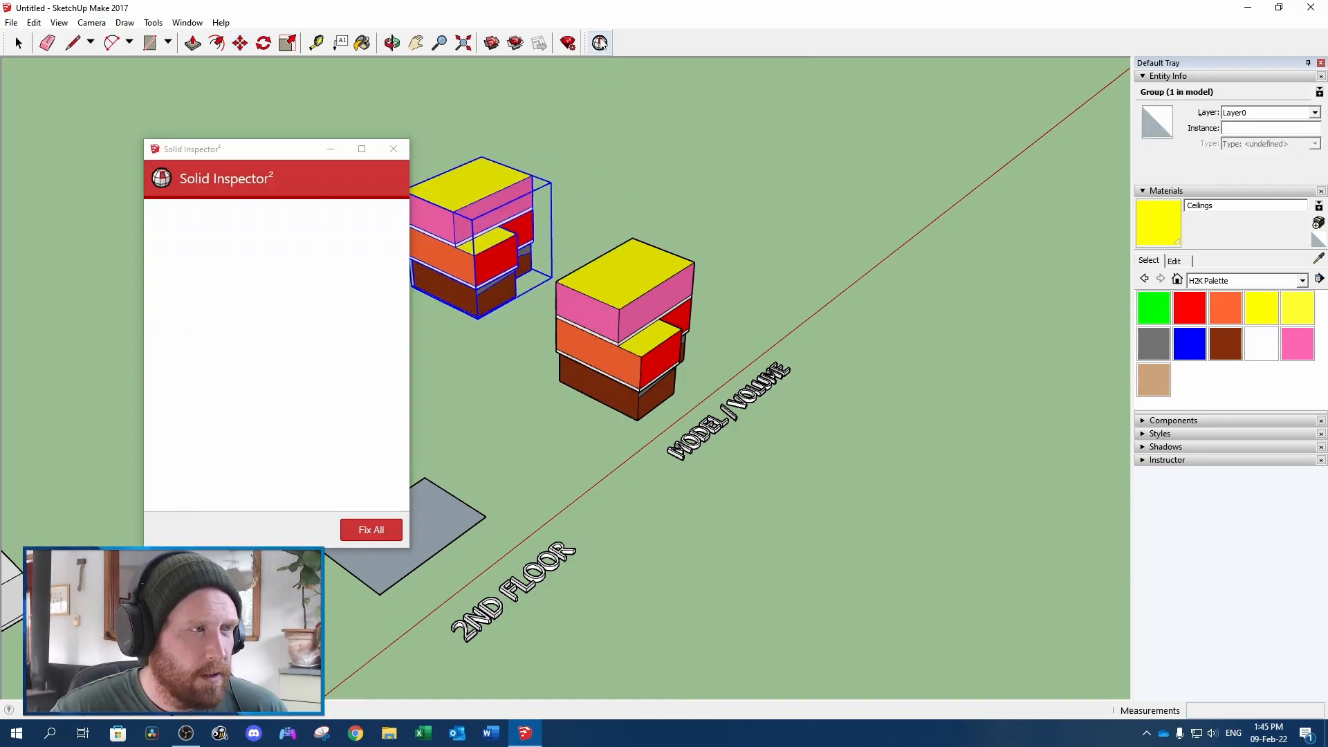
click(374, 532)
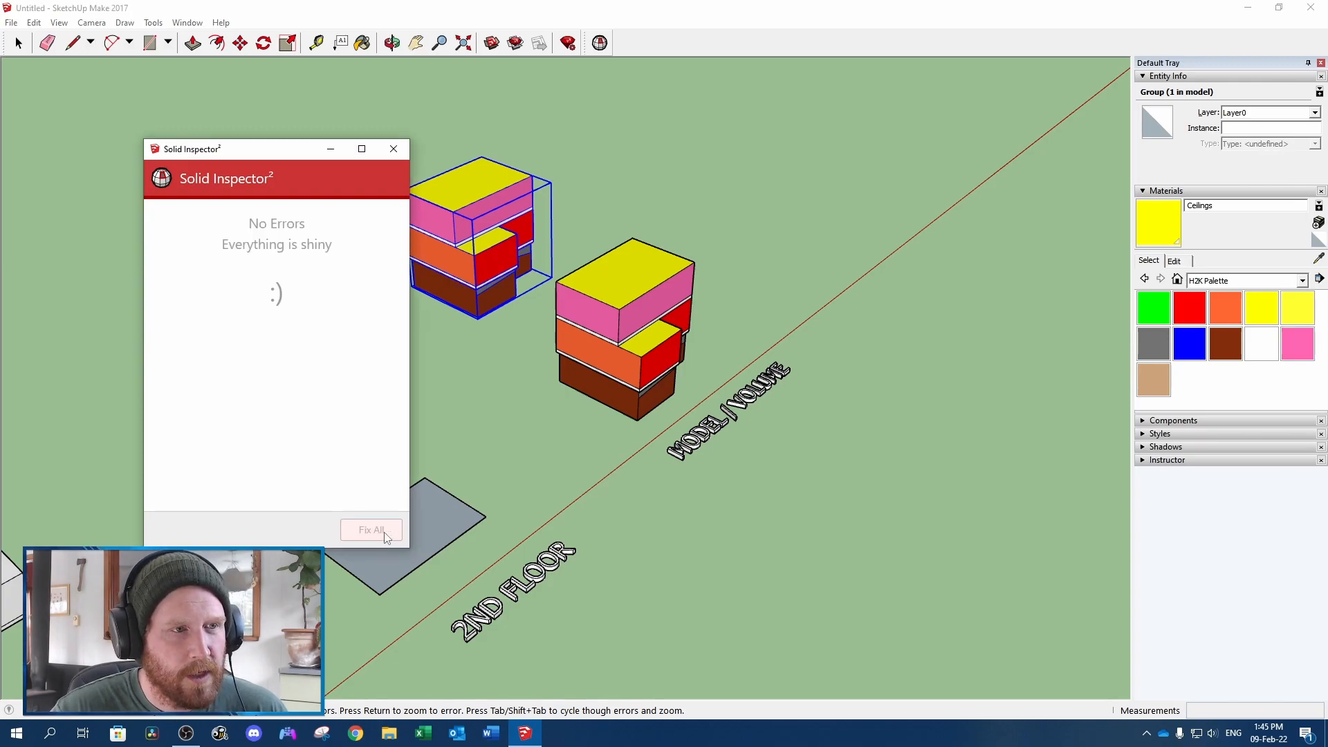
Copy the solid group's volume and attach a leader text reading 12323.64 ft³ to the duplicate's top face
drag(1301, 163, 1176, 160)
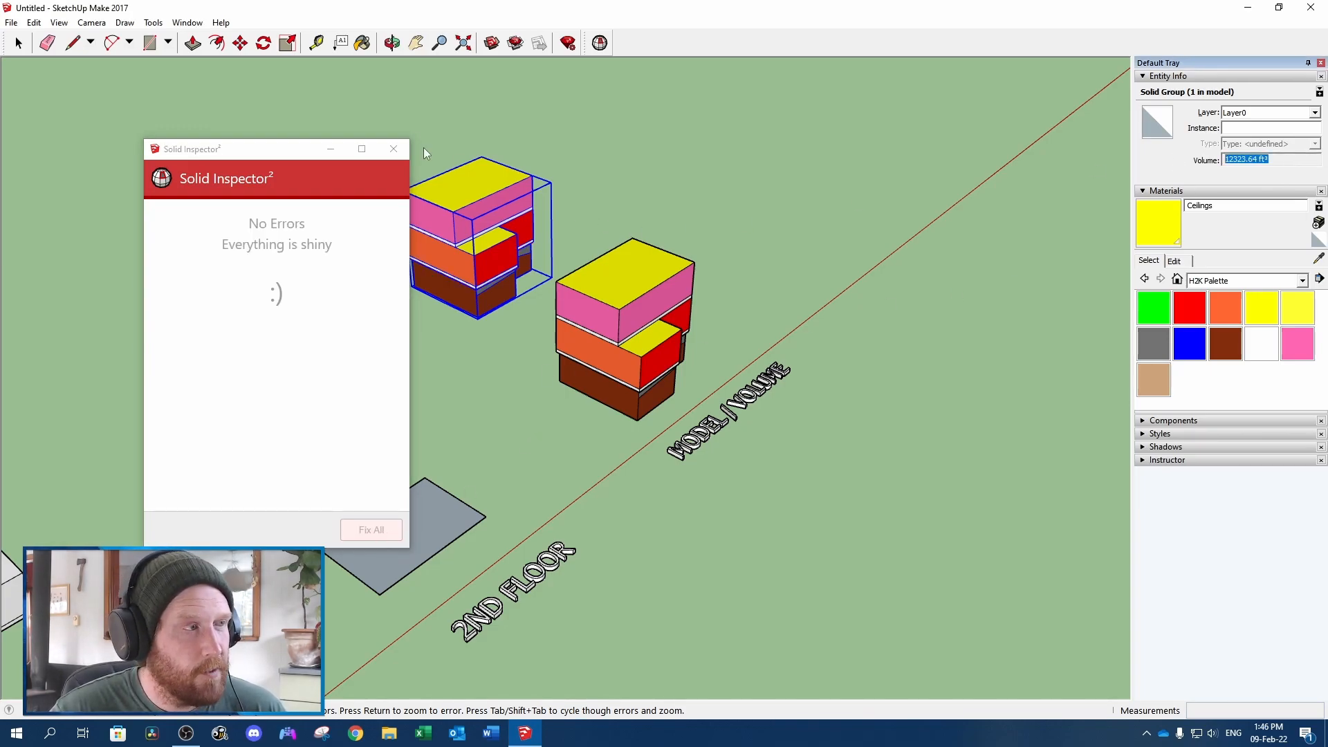
click(392, 43)
drag(495, 121, 512, 133)
middle_drag(512, 133, 652, 137)
click(580, 173)
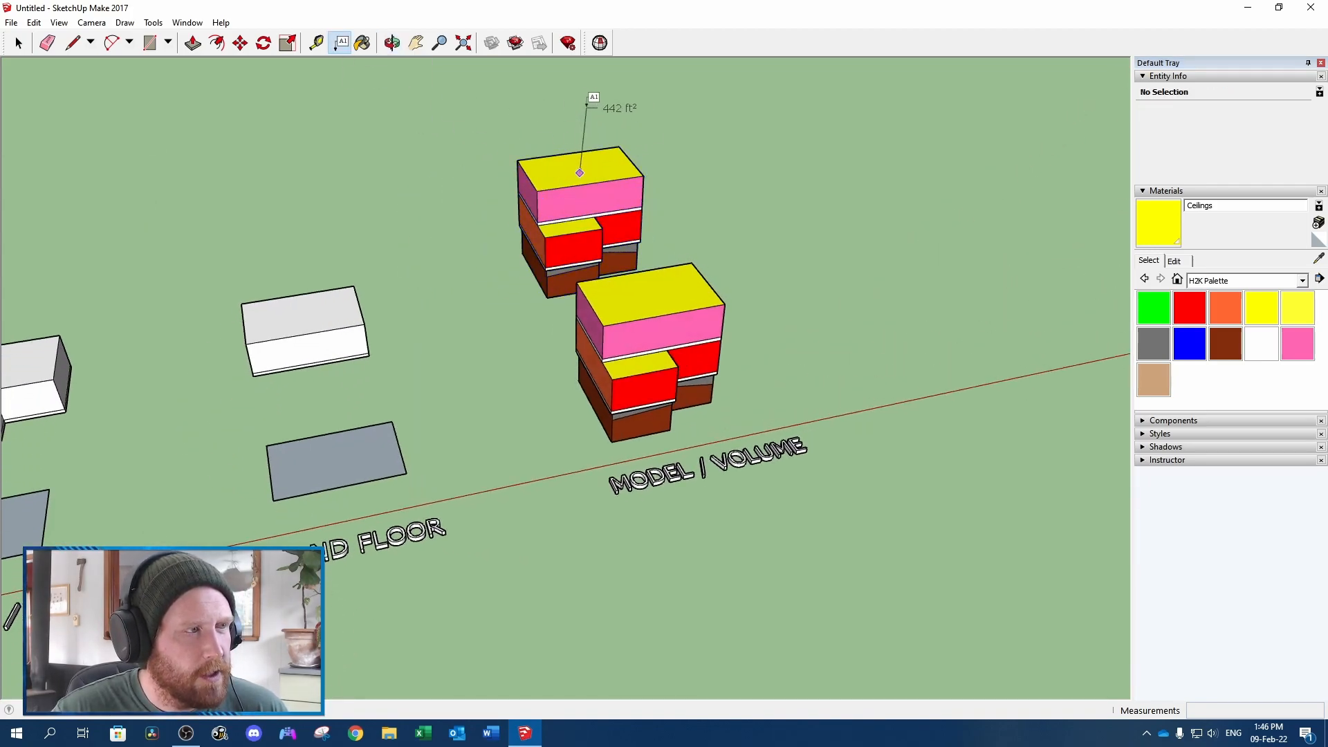
click(591, 95)
key(ctrl+v)
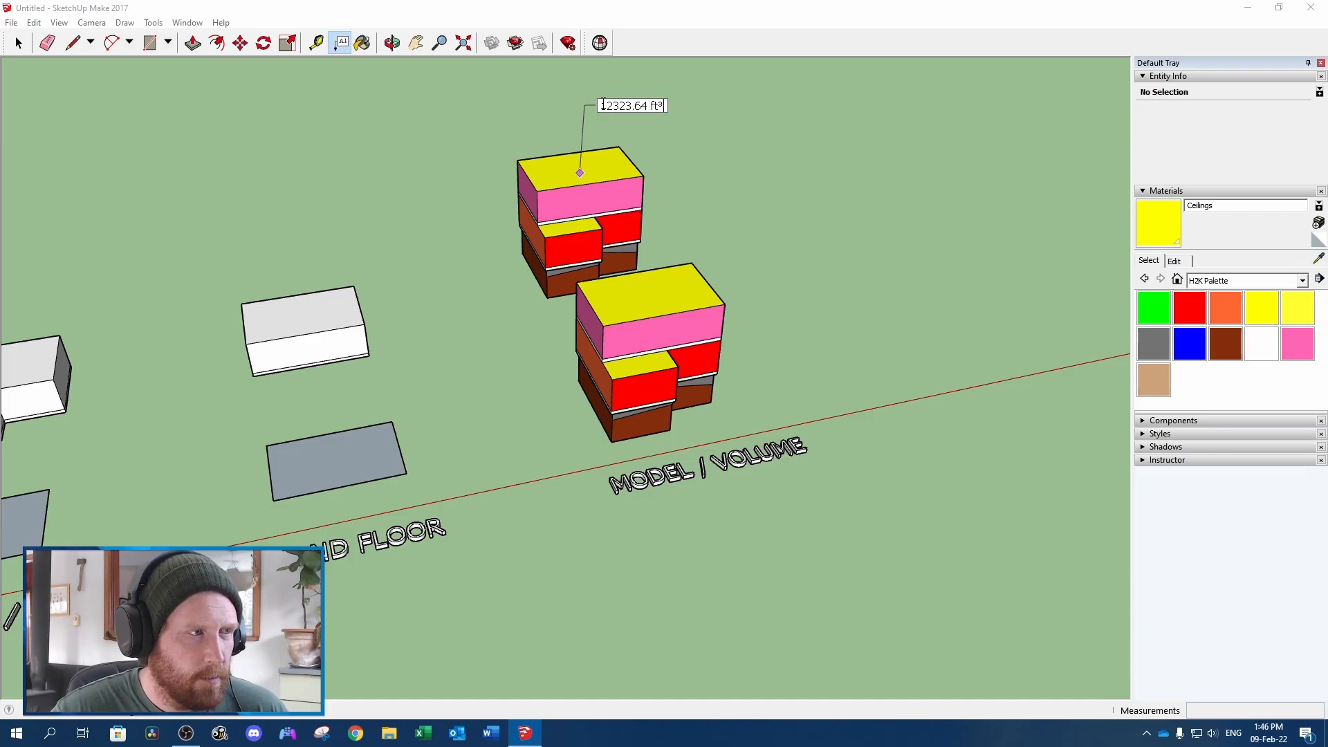
click(721, 188)
middle_drag(720, 187, 521, 130)
middle_drag(785, 244, 753, 253)
click(725, 236)
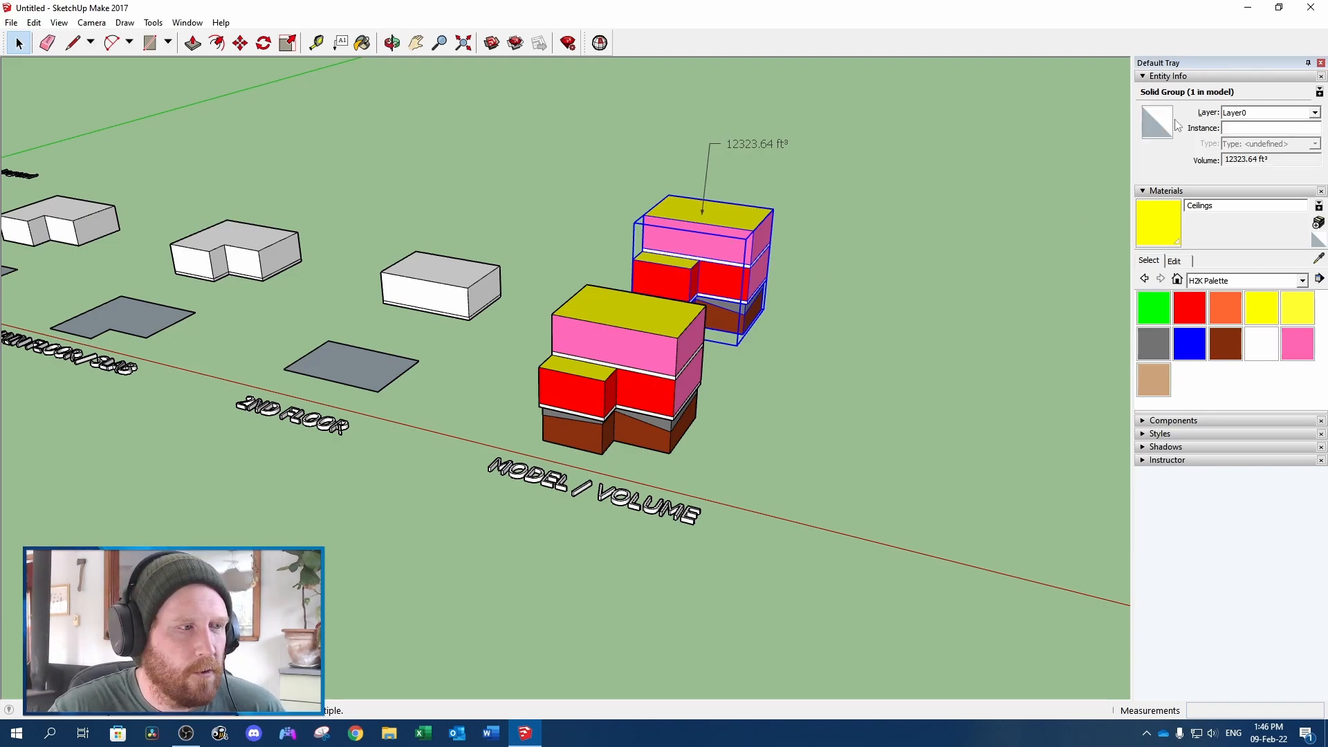
Select the original model's six brown below-grade basement wall faces together to read their combined area
click(638, 335)
scroll(638, 335, up, 2)
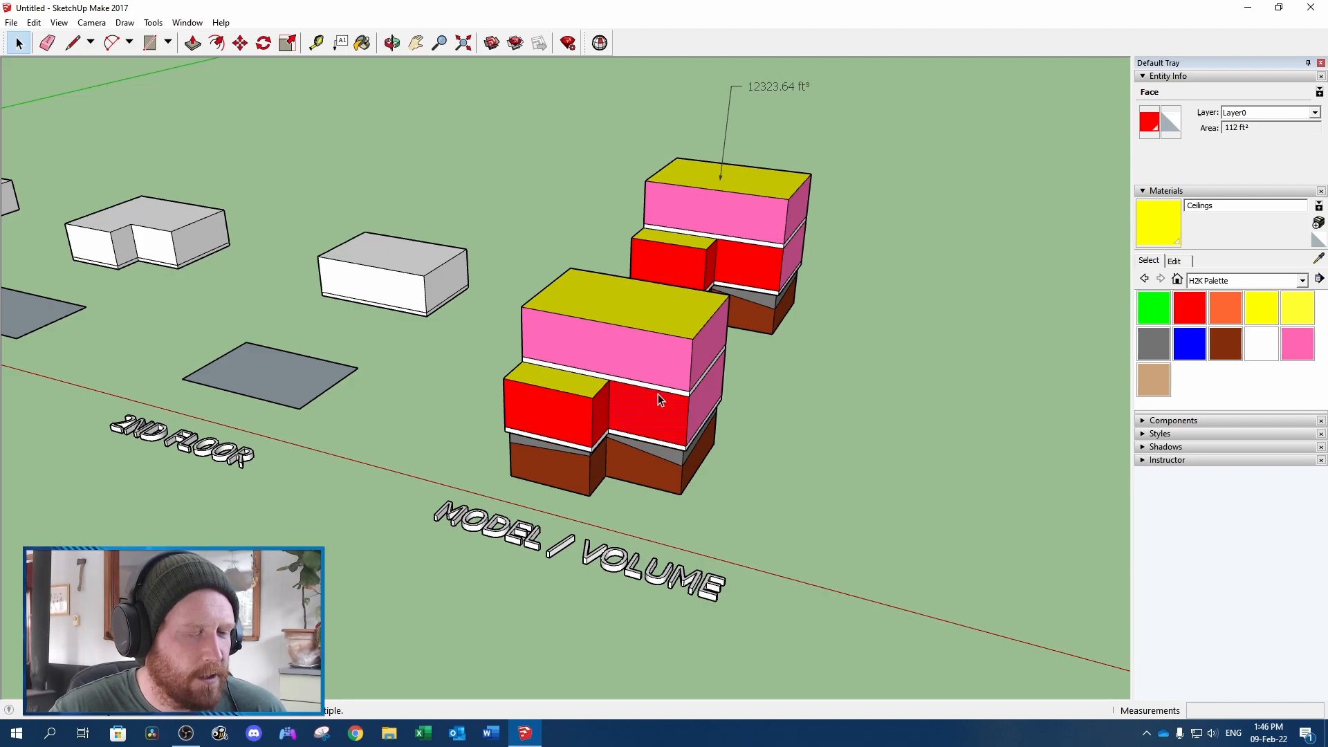
middle_drag(649, 470, 584, 411)
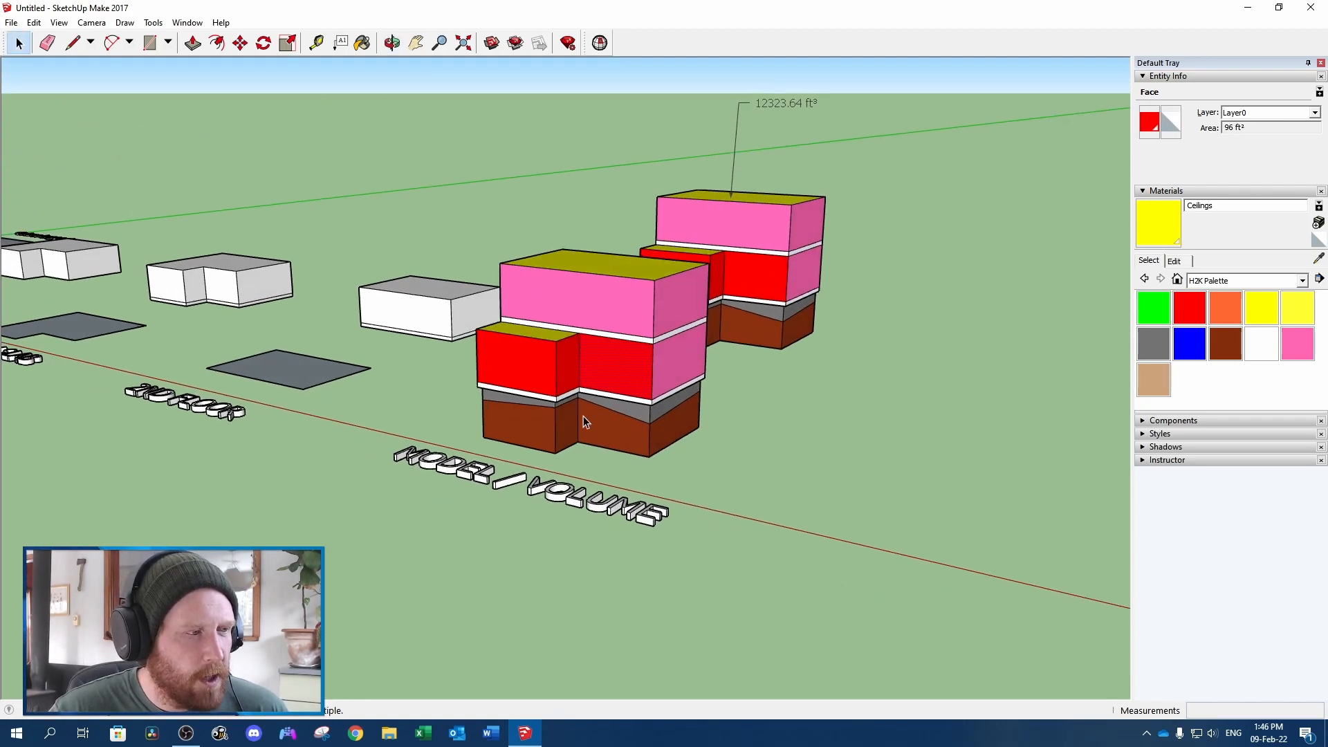
scroll(582, 420, up, 2)
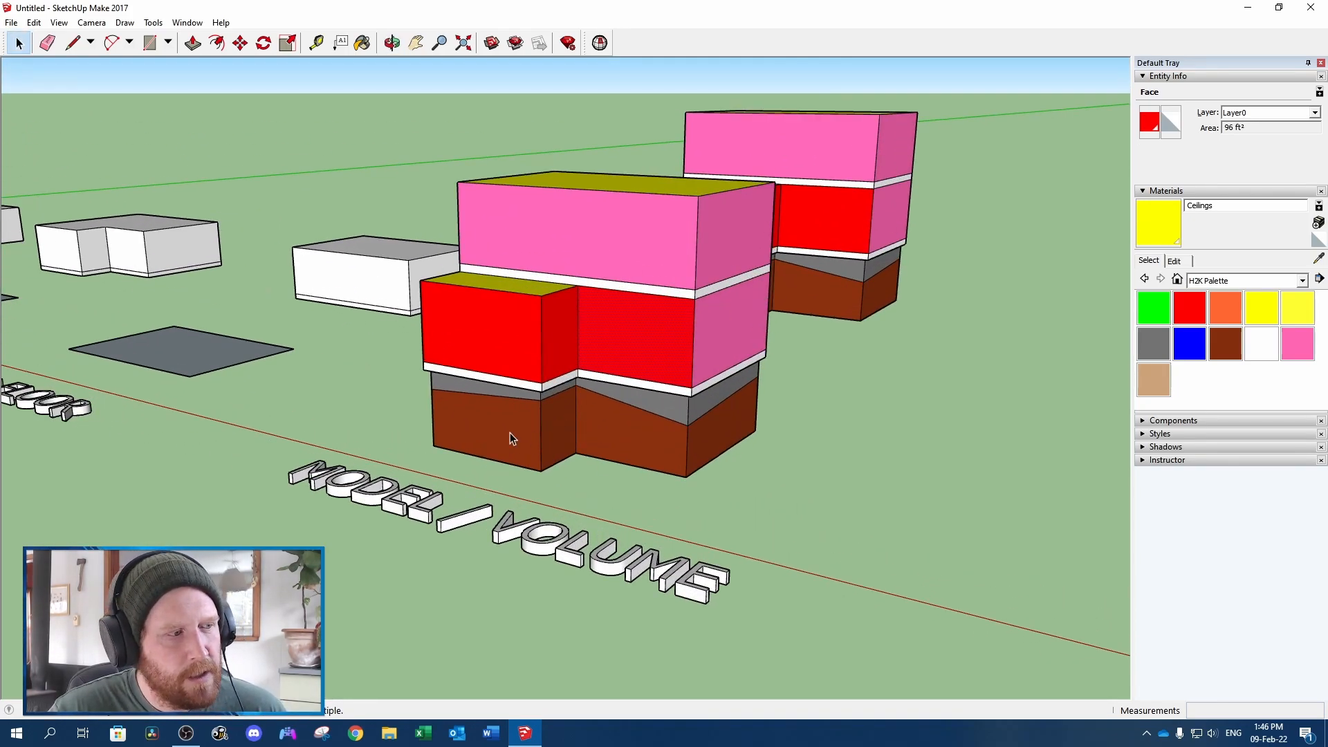
ctrl+click(636, 445)
ctrl+click(740, 415)
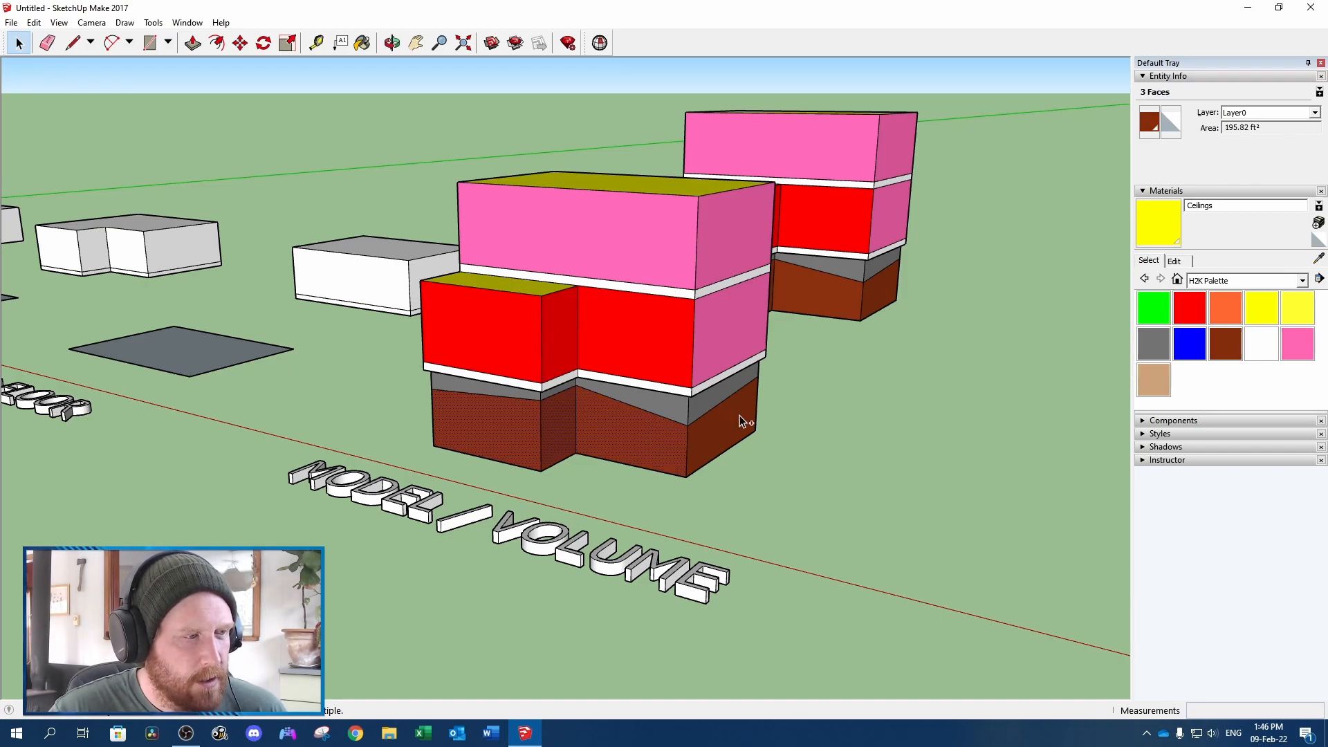
middle_drag(451, 399, 853, 396)
ctrl+click(585, 387)
middle_drag(520, 383, 358, 387)
ctrl+click(563, 394)
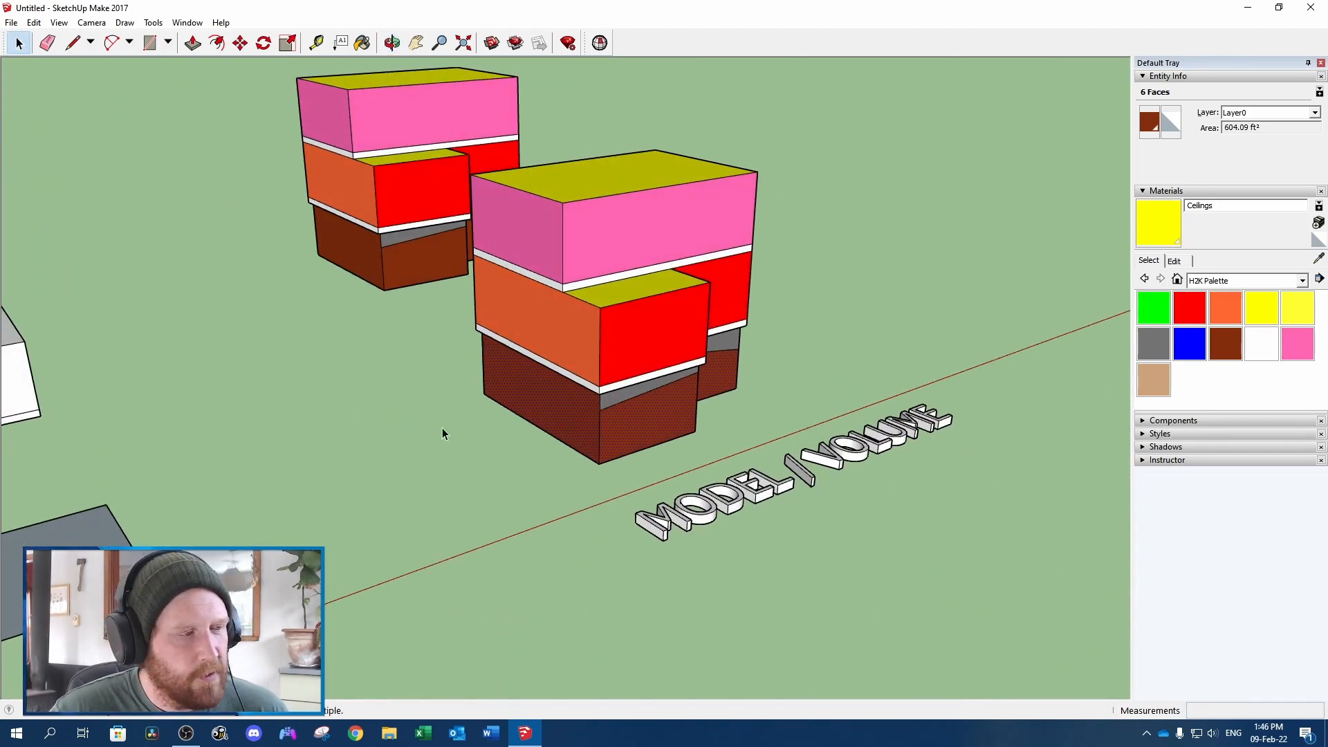
click(1275, 127)
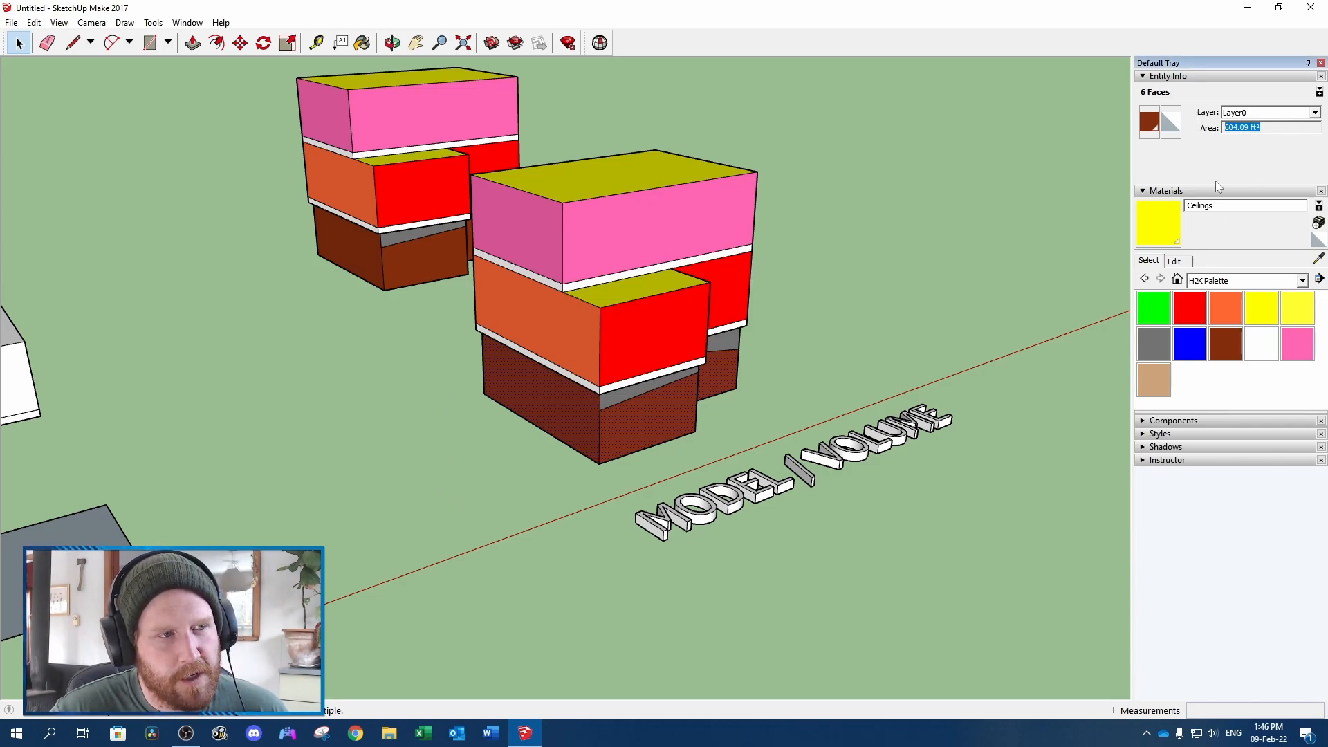
Select only the boundary edges of the flat basement floor area to read its perimeter
scroll(385, 533, down, 1)
middle_drag(385, 534, 569, 558)
middle_drag(42, 332, 158, 421)
double_click(66, 446)
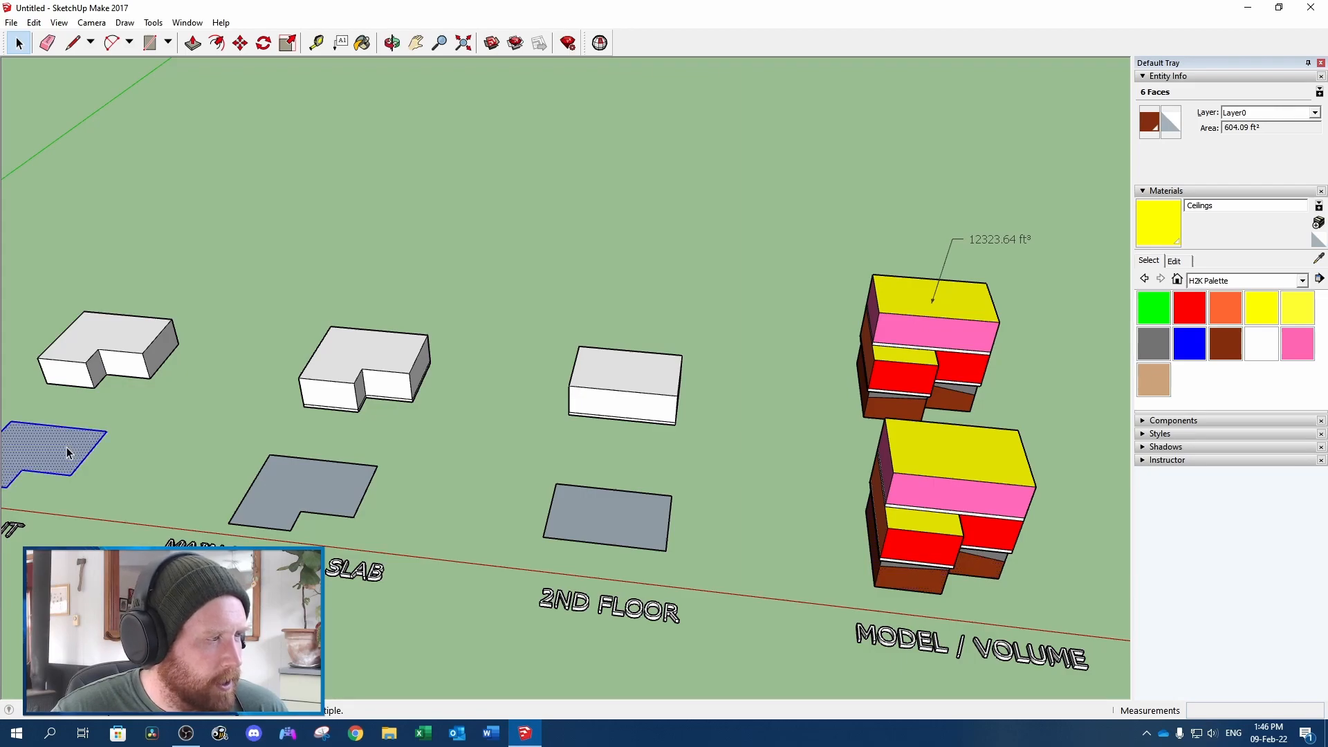
shift+click(67, 447)
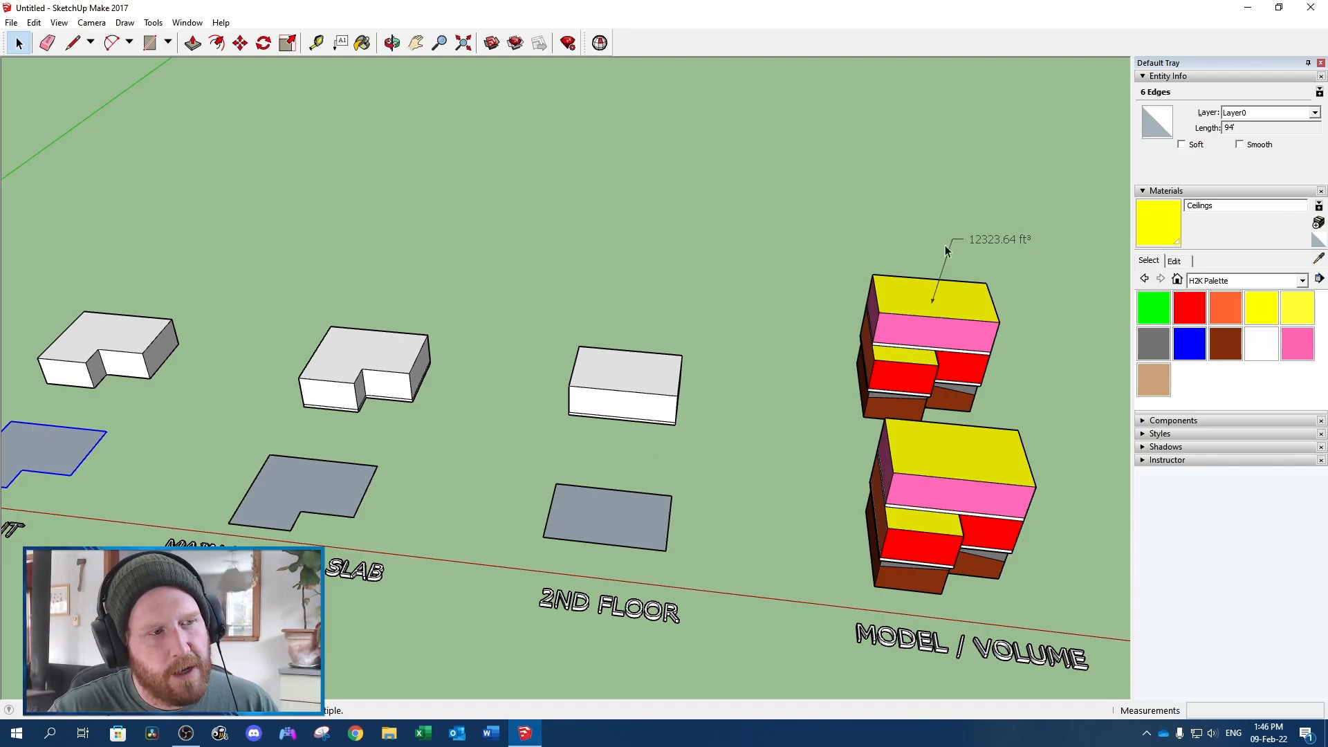
Explode the duplicate model's group into loose faces and edges
shift+middle_drag(1008, 409, 629, 421)
scroll(601, 365, up, 5)
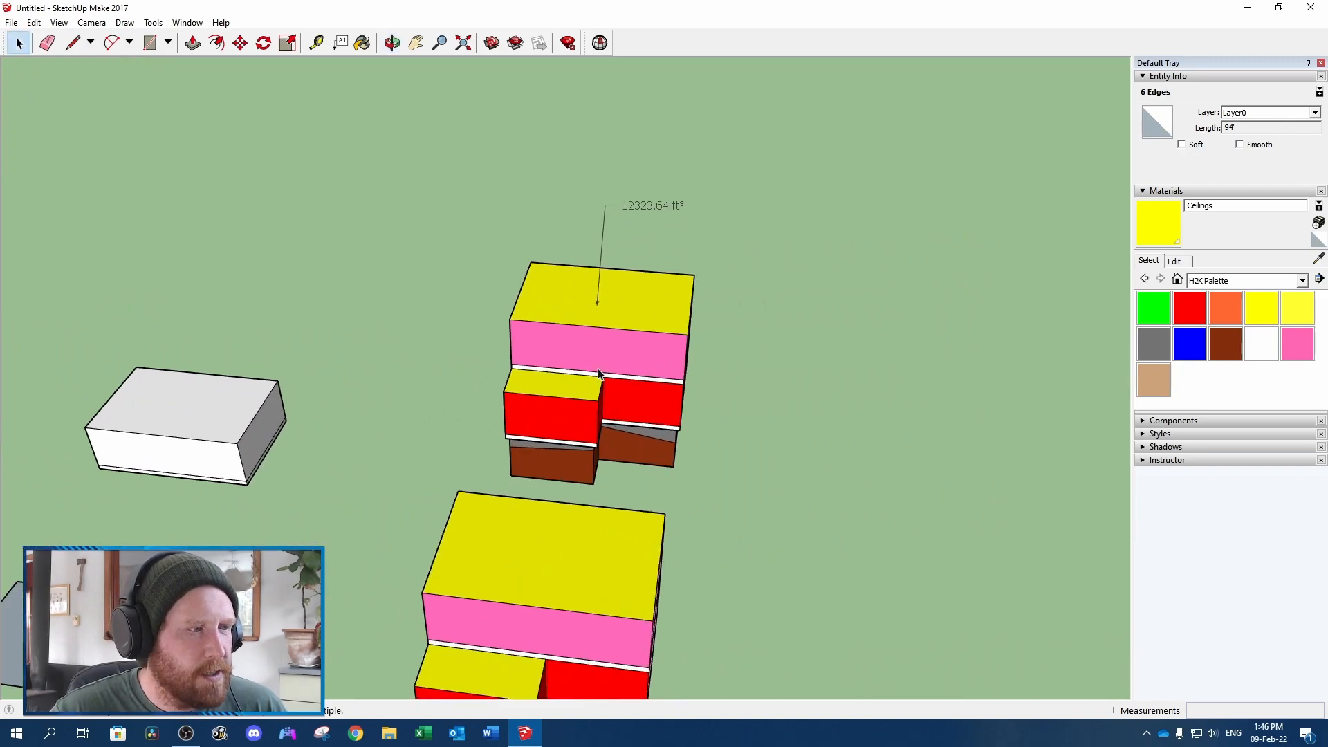
middle_drag(720, 392, 458, 281)
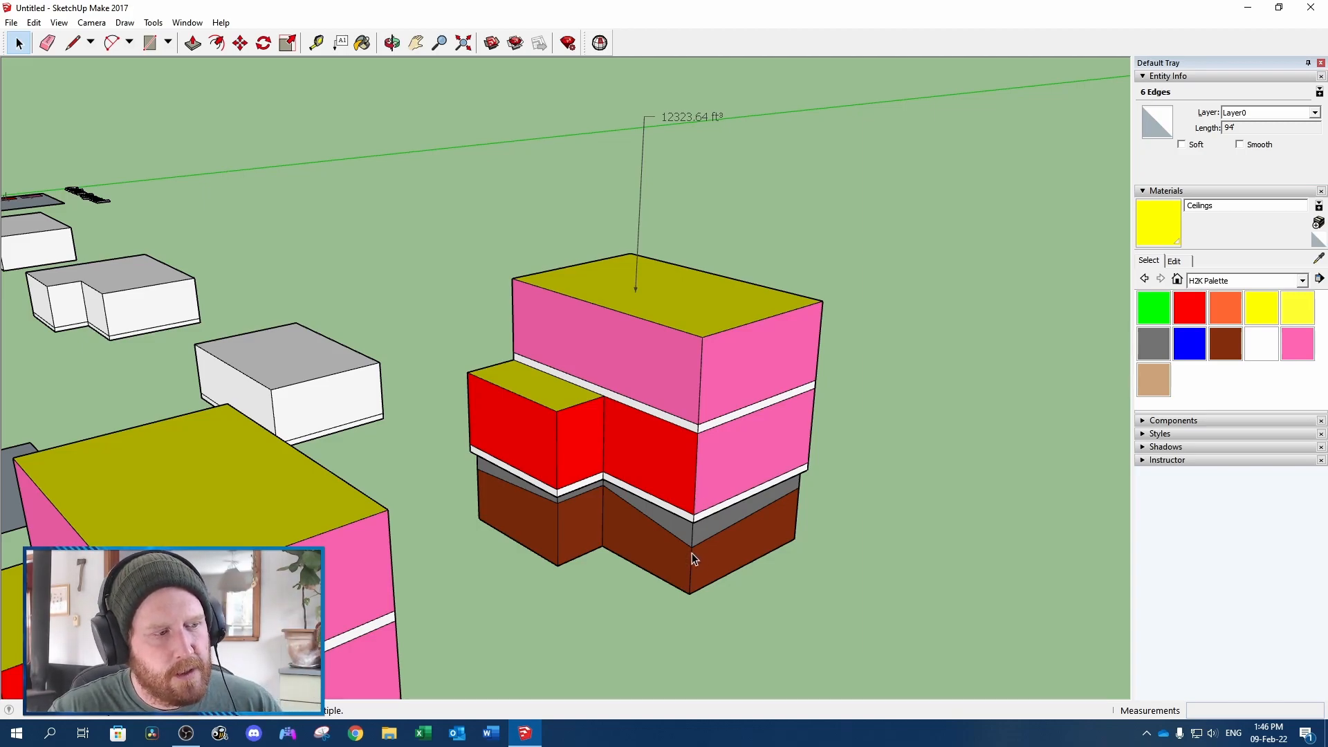
scroll(692, 553, up, 3)
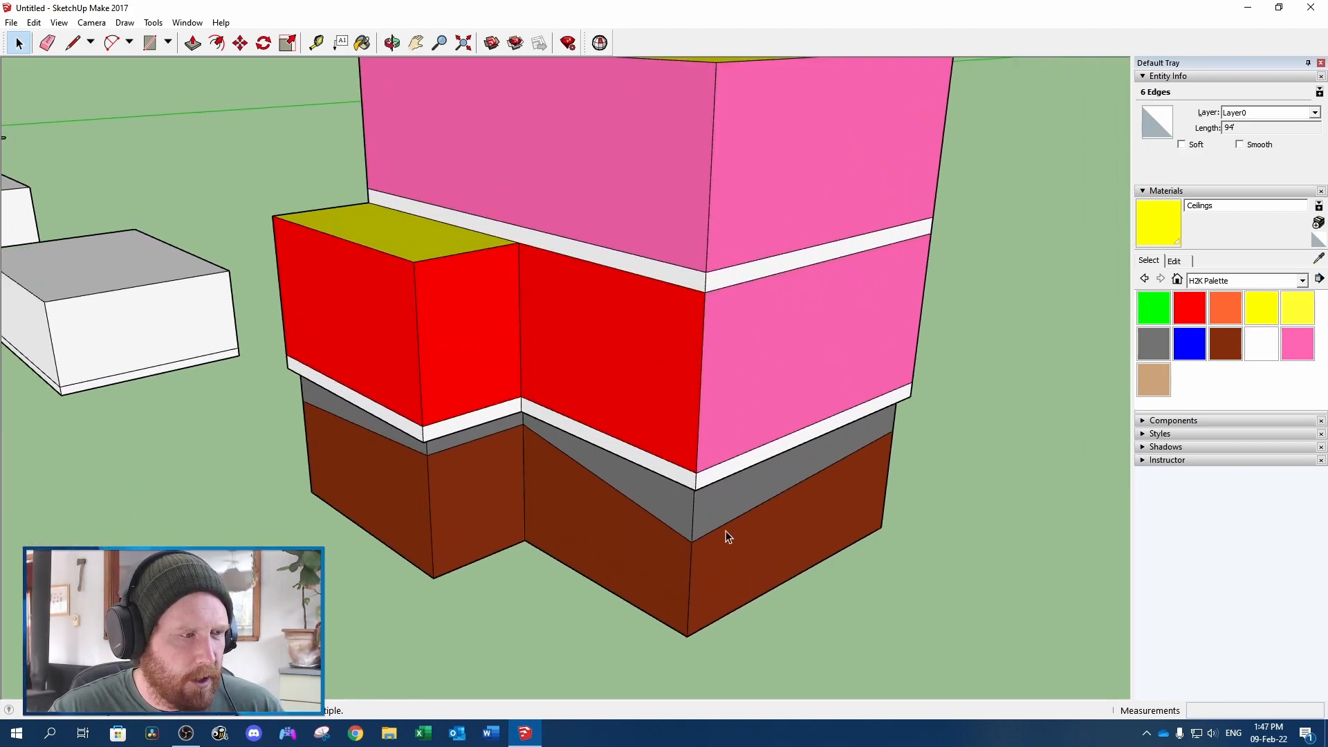
middle_drag(699, 537, 449, 425)
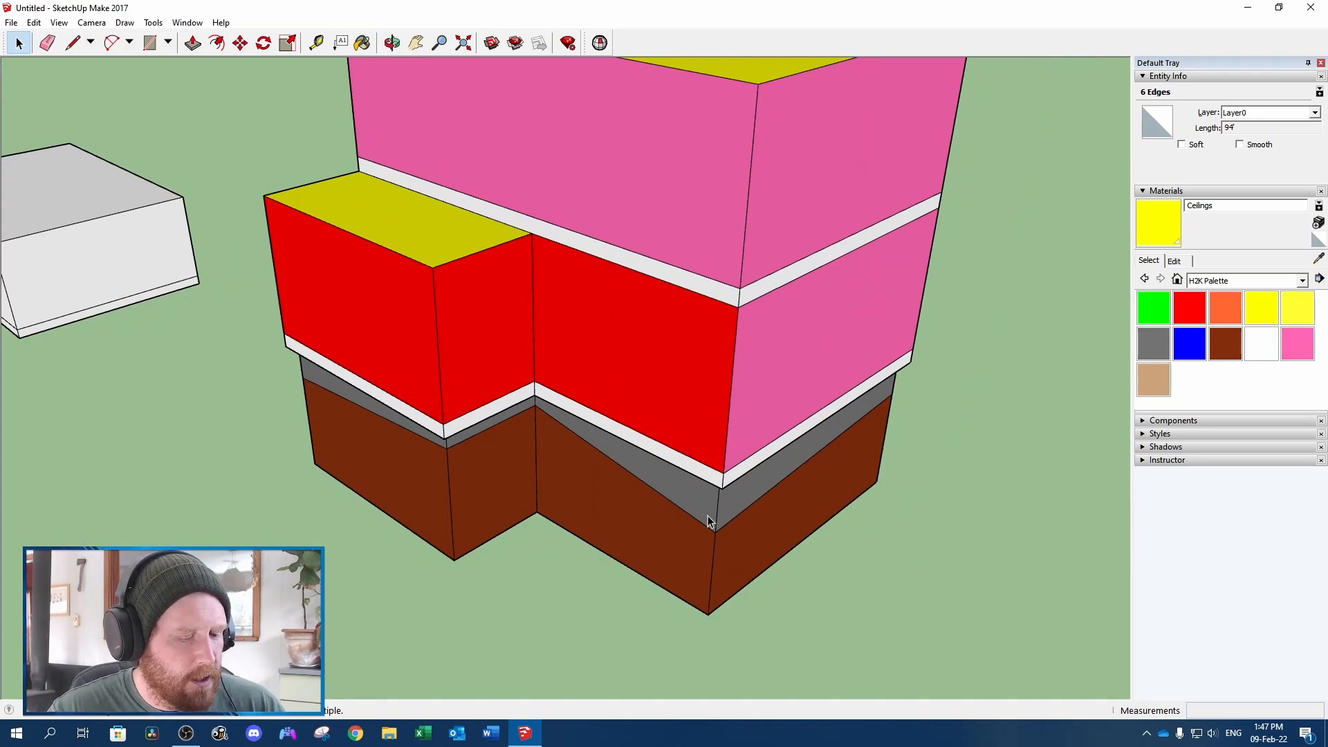
scroll(707, 520, down, 2)
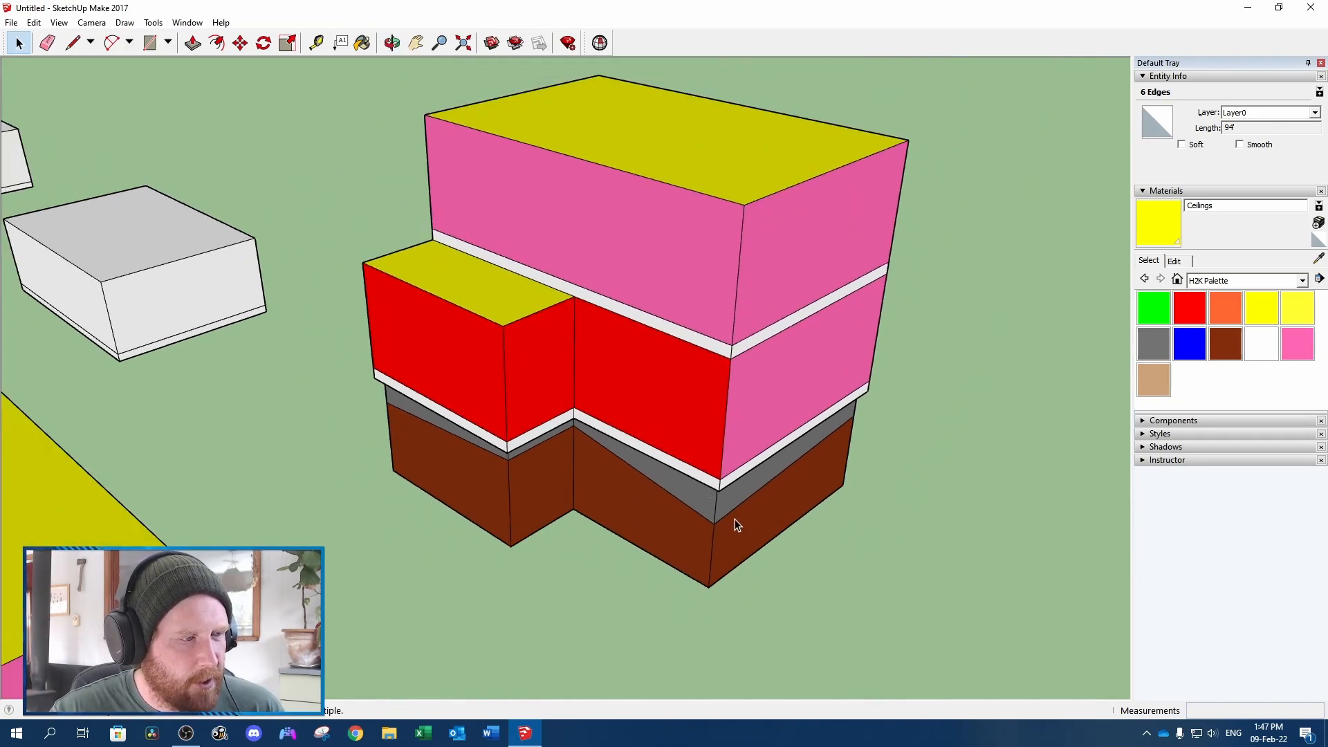
click(738, 258)
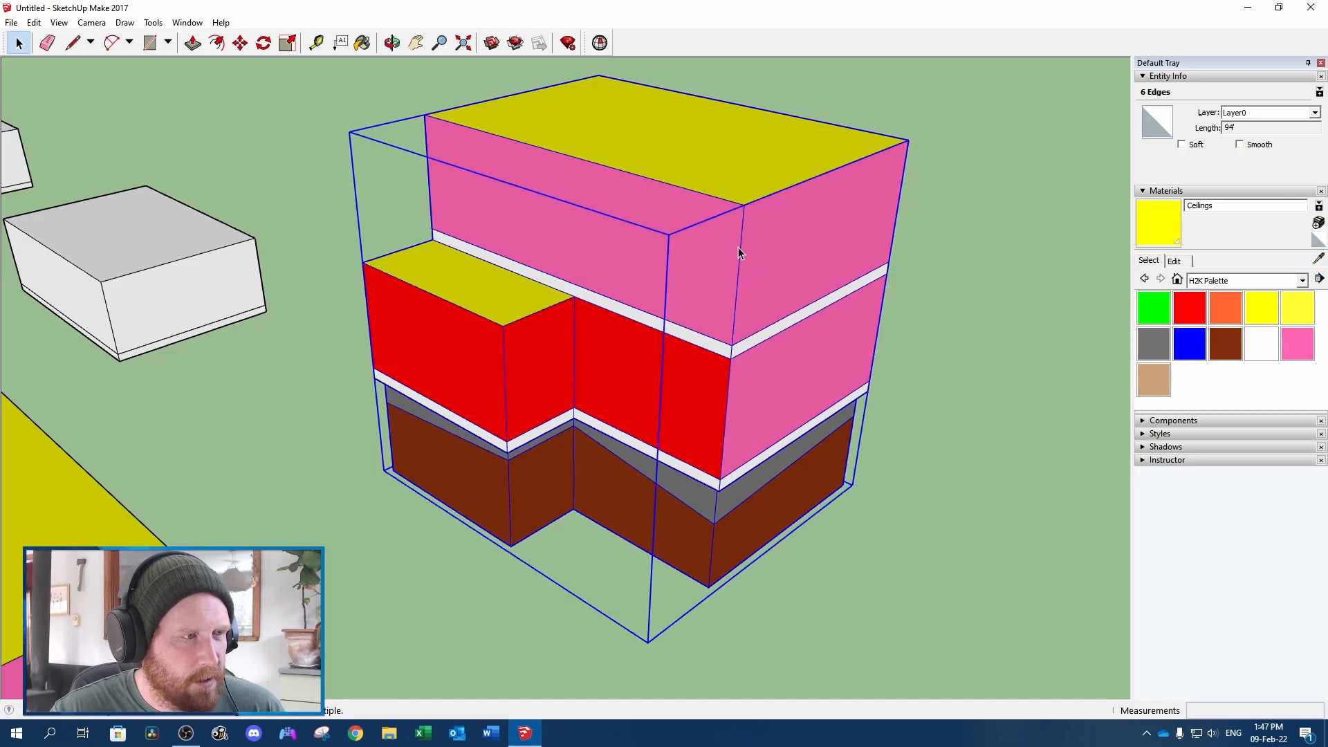
right_click(738, 247)
click(785, 337)
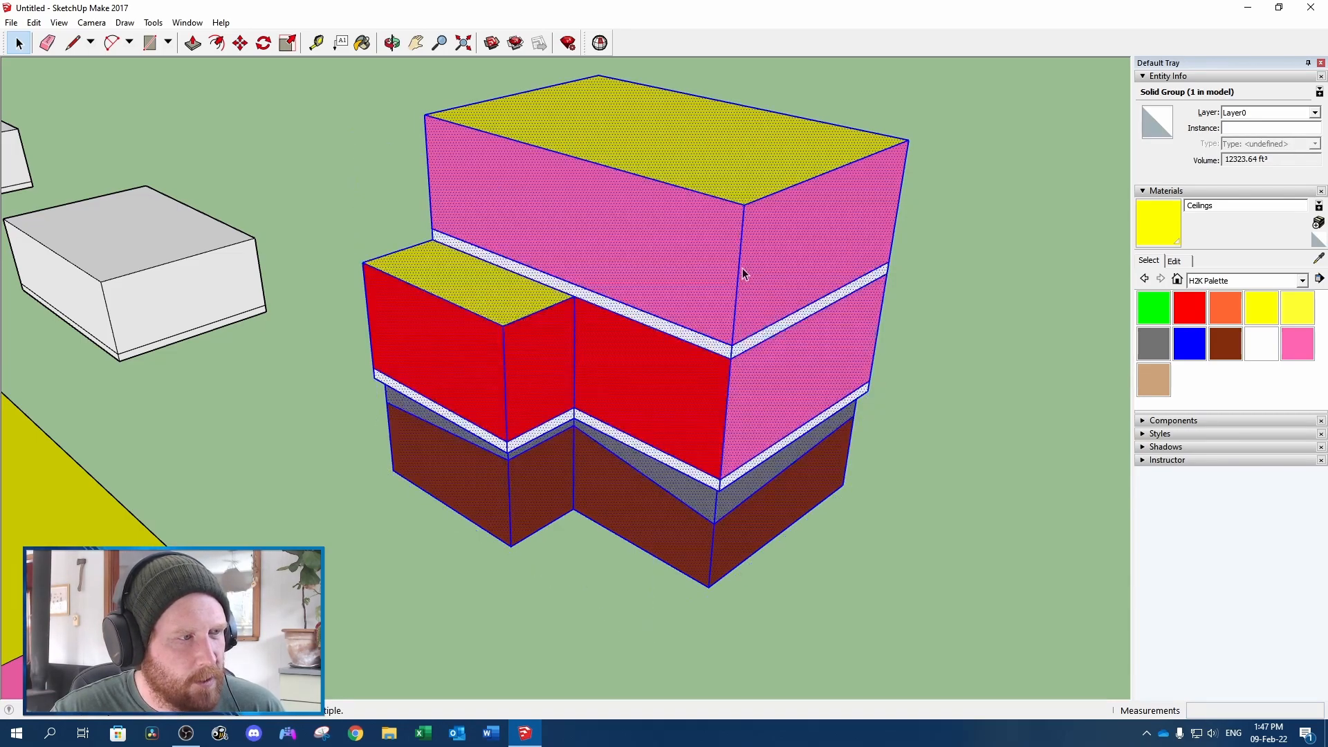
Select the duplicate's stacked corner edges from the 2nd floor ceiling down to the lowest grade point, read their combined length, and clear the selection
click(739, 266)
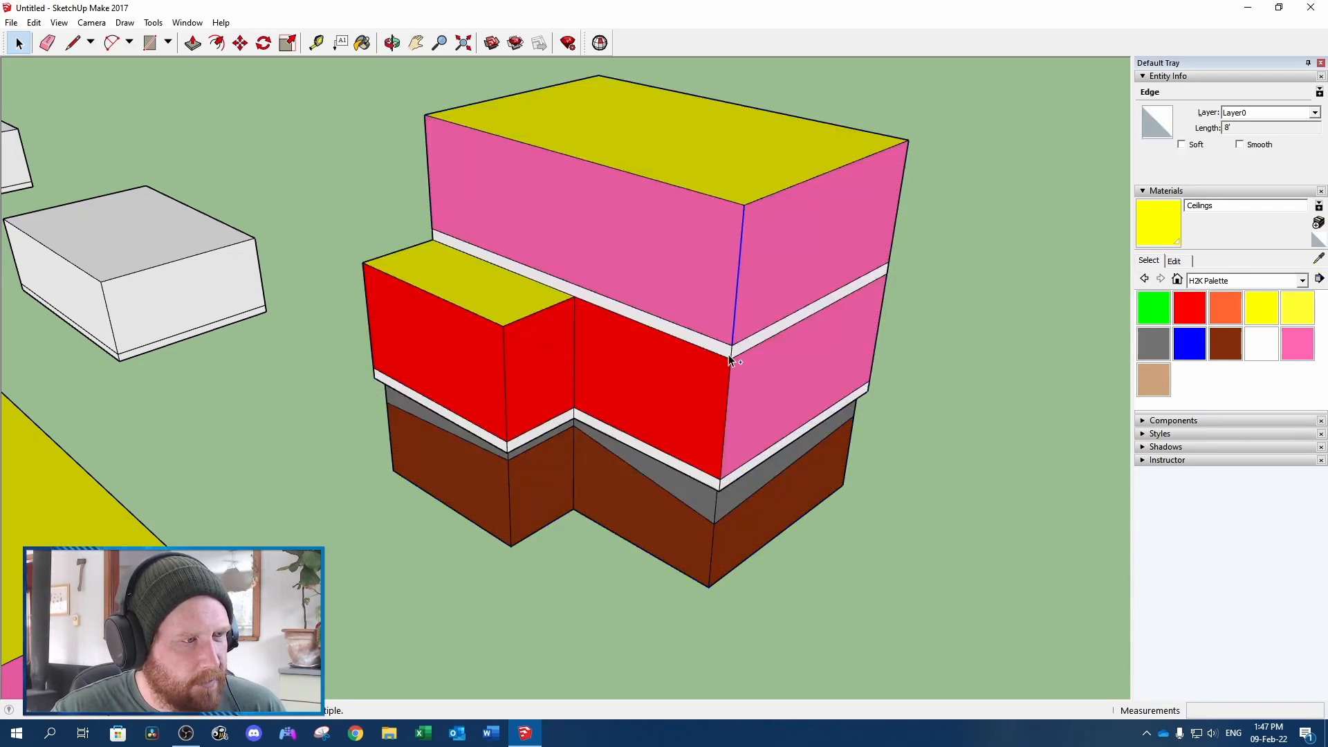
ctrl+click(731, 360)
scroll(733, 364, up, 3)
ctrl+shift+click(734, 364)
ctrl+click(735, 361)
ctrl+click(730, 412)
middle_drag(734, 488, 713, 368)
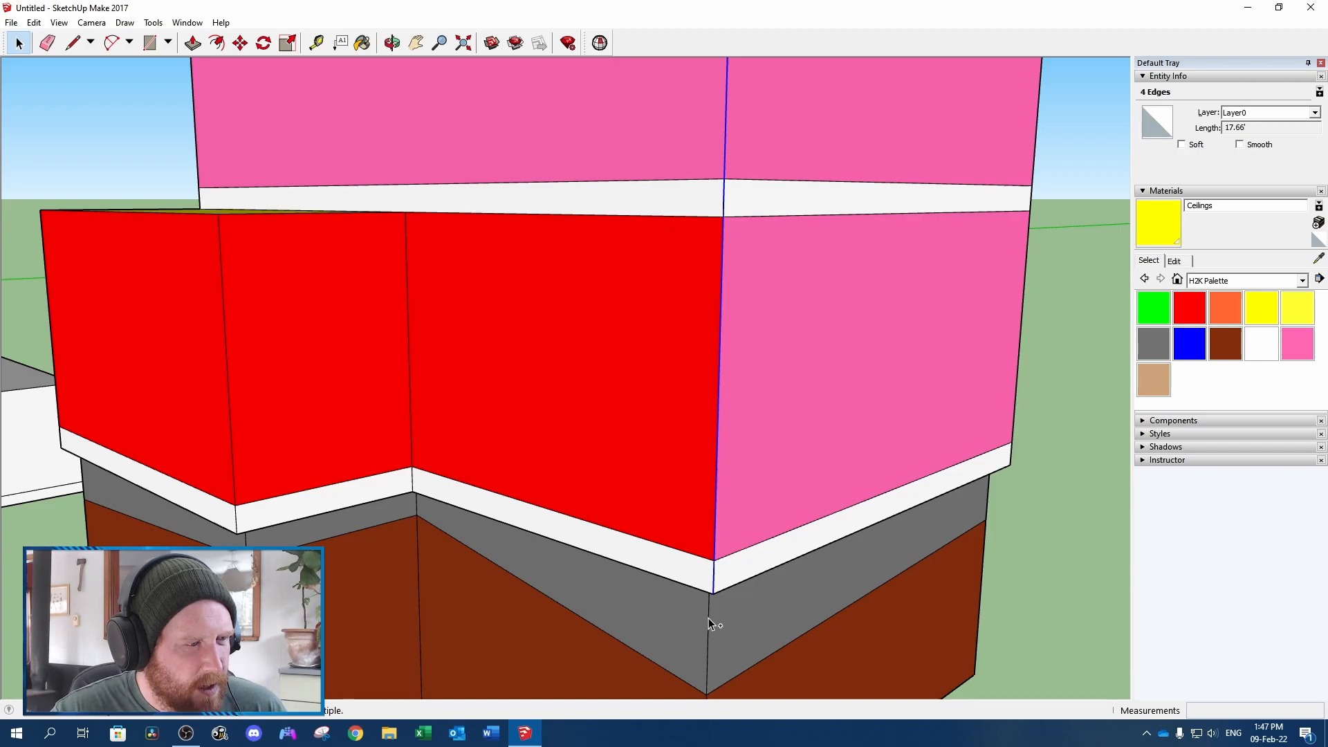
ctrl+click(711, 620)
scroll(710, 620, down, 3)
click(1278, 128)
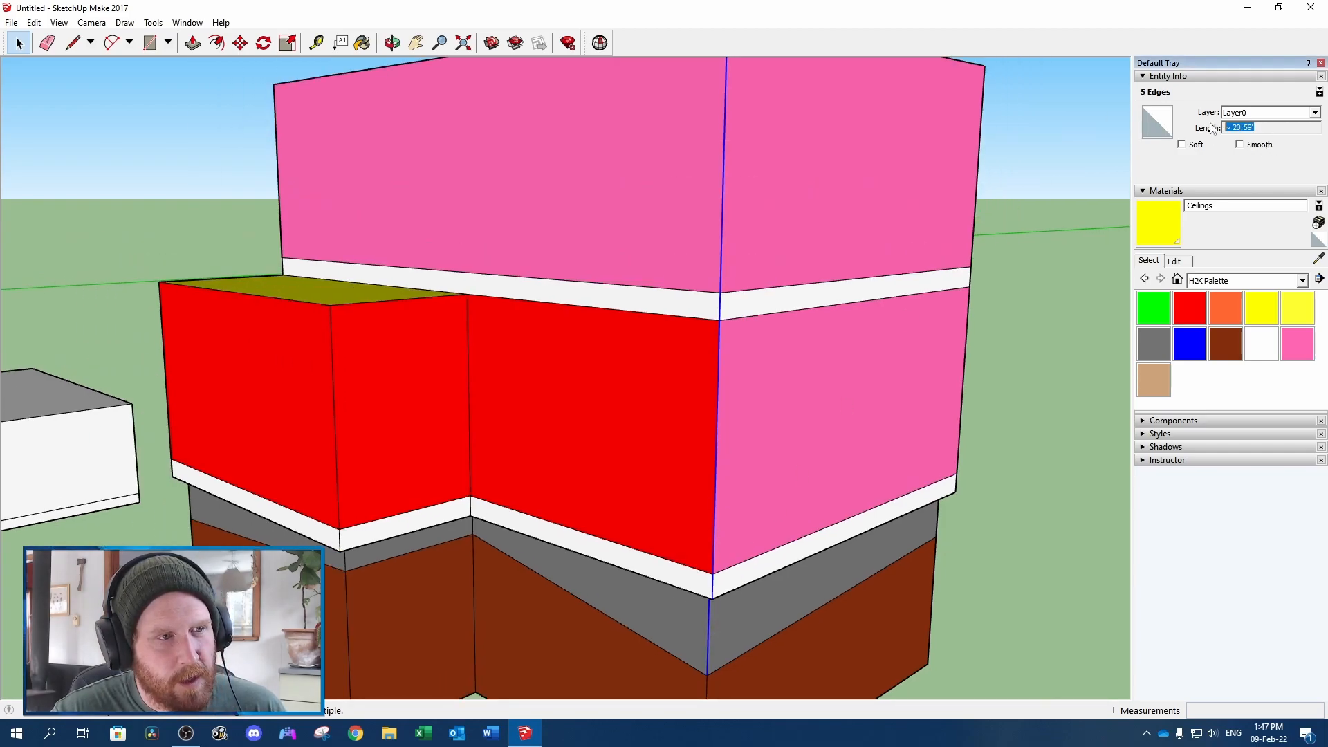
scroll(1106, 314, down, 3)
click(982, 593)
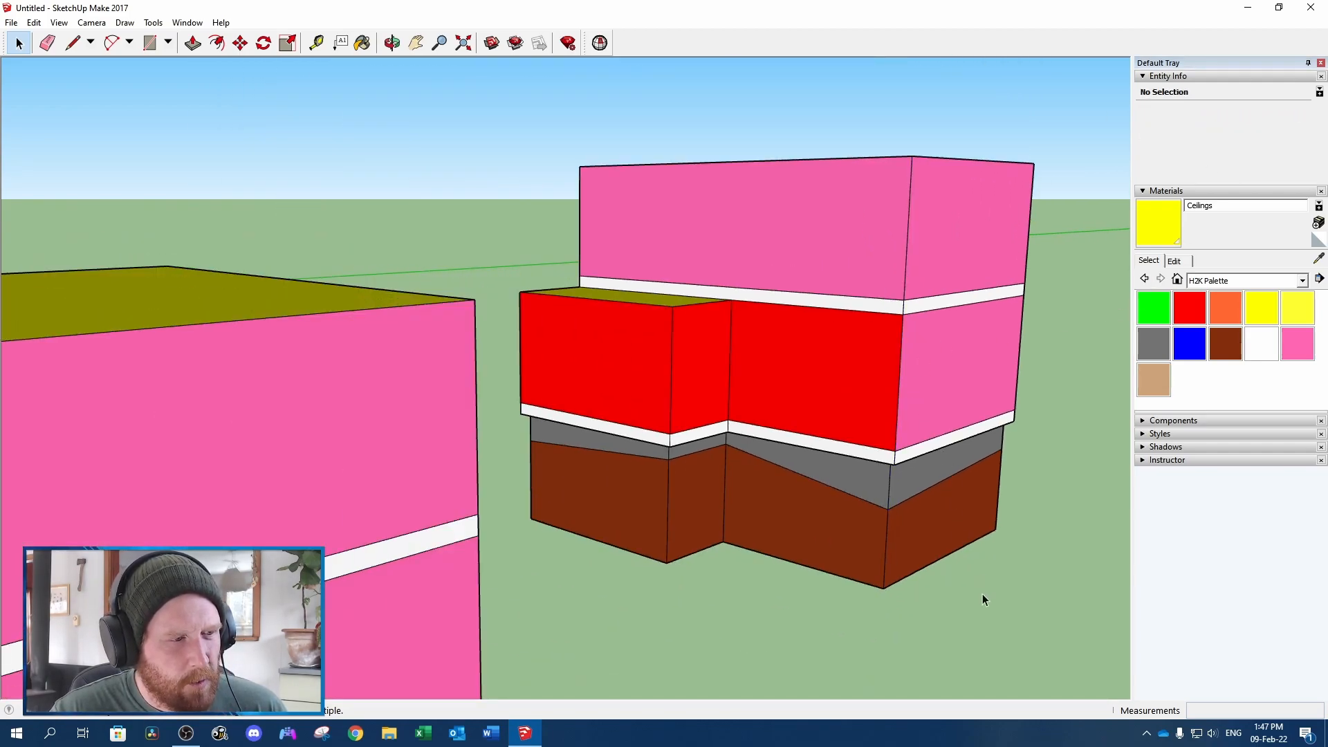
Select the entire exploded duplicate model and make it a group again
click(880, 267)
triple_click(880, 267)
right_click(880, 267)
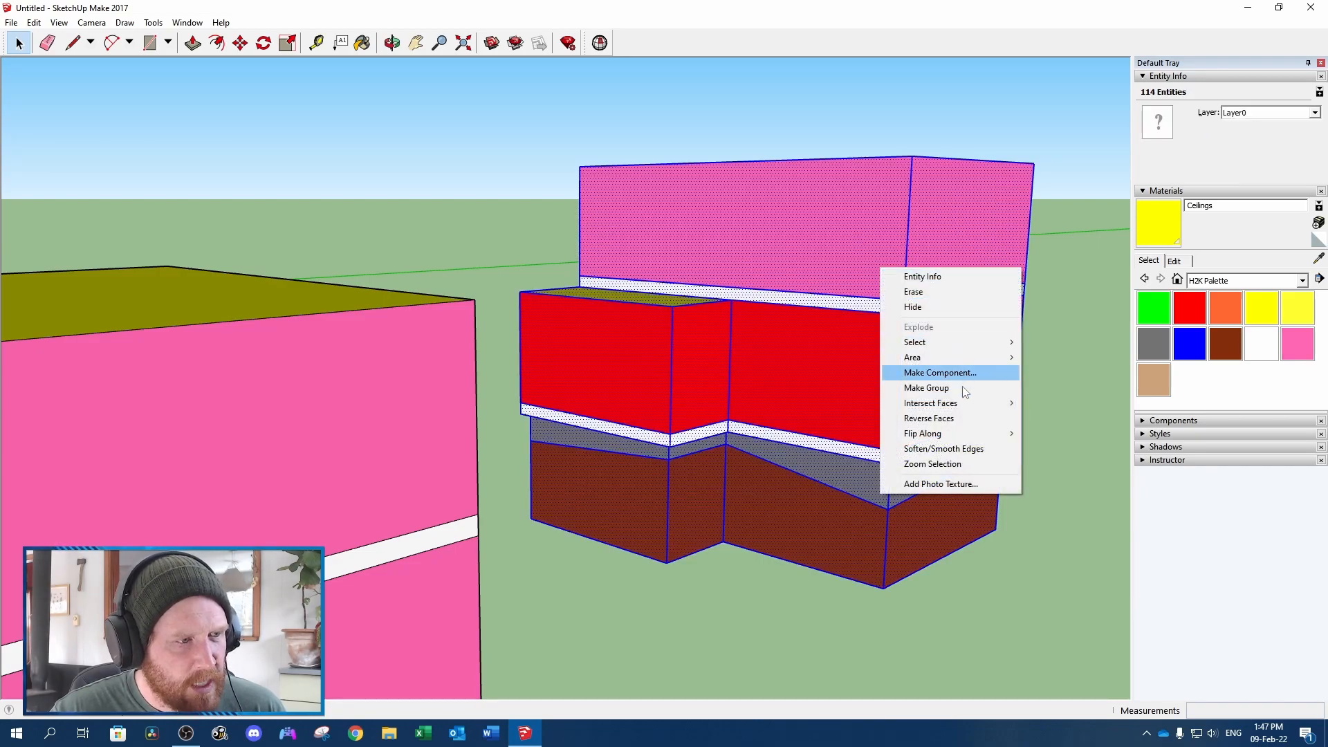
click(923, 386)
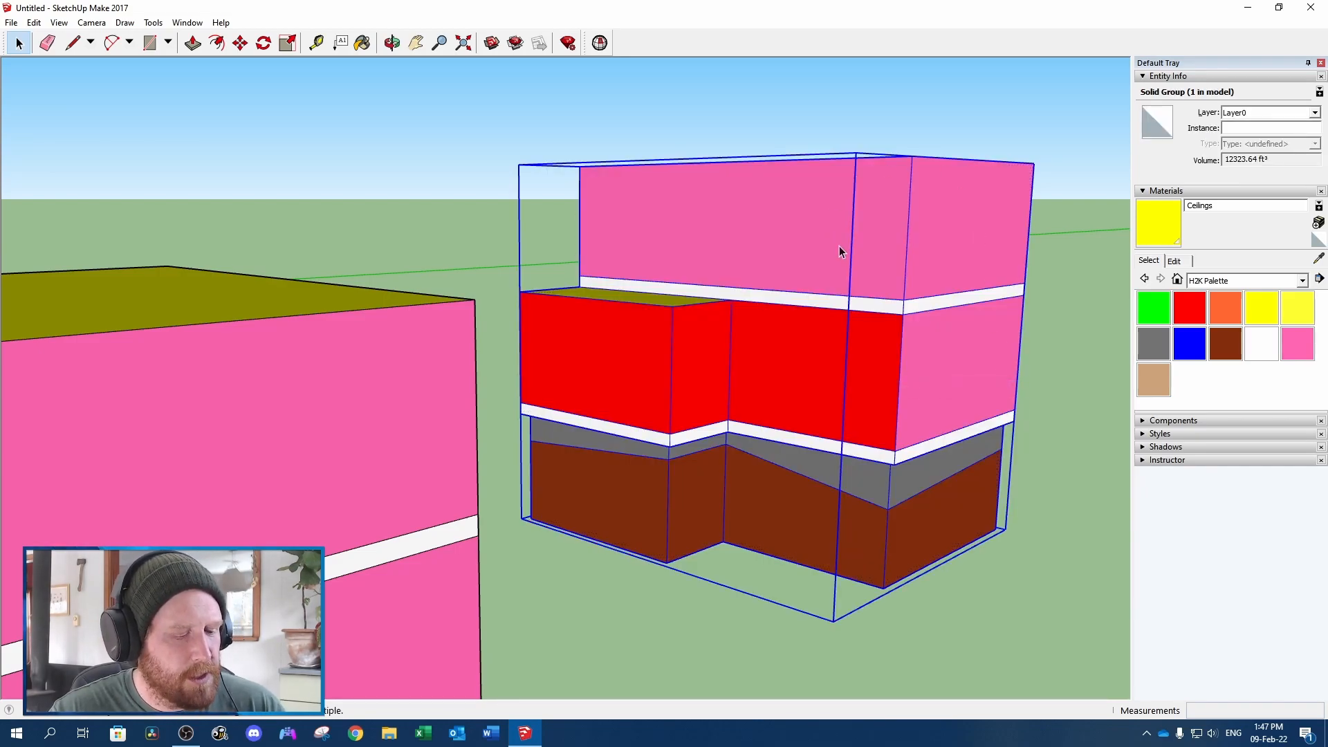
Draw a vertical line about 20.59' long from the duplicate's upper front corner down to the level of the lowest grade point
key(l)
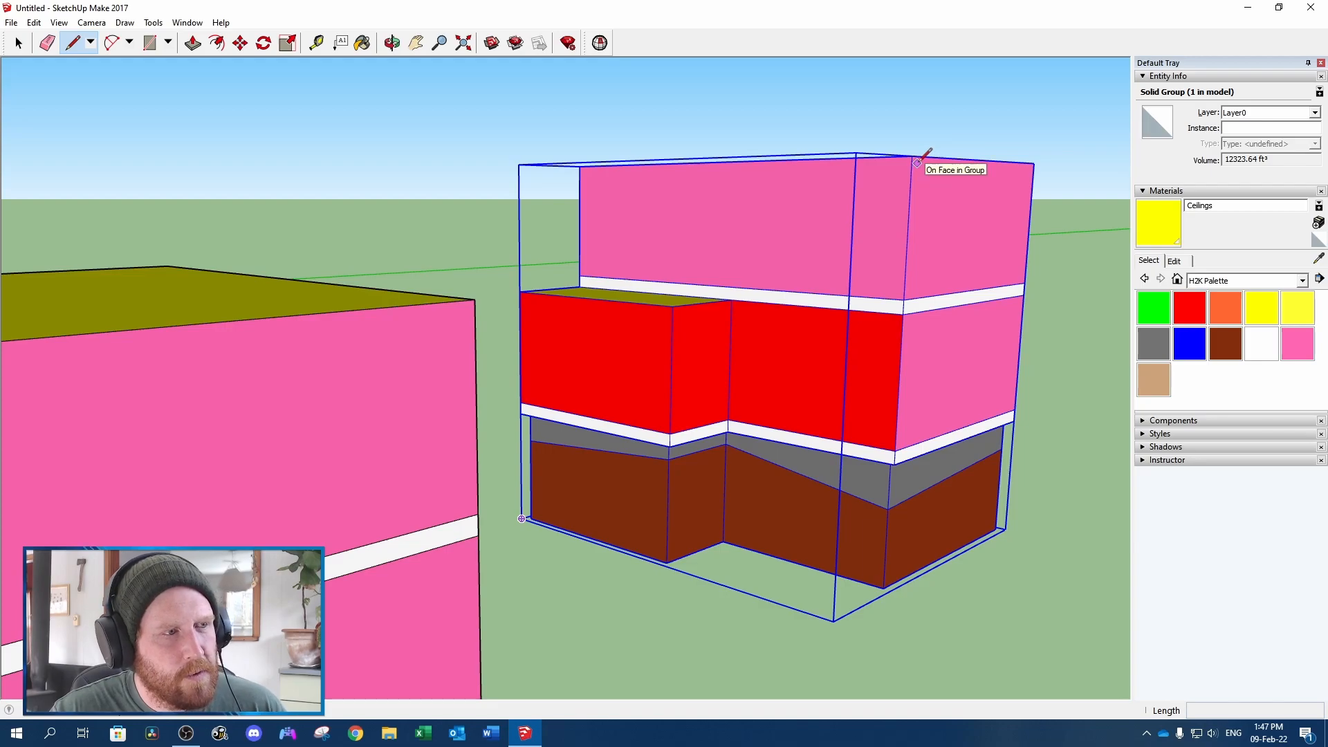
middle_drag(904, 160, 920, 151)
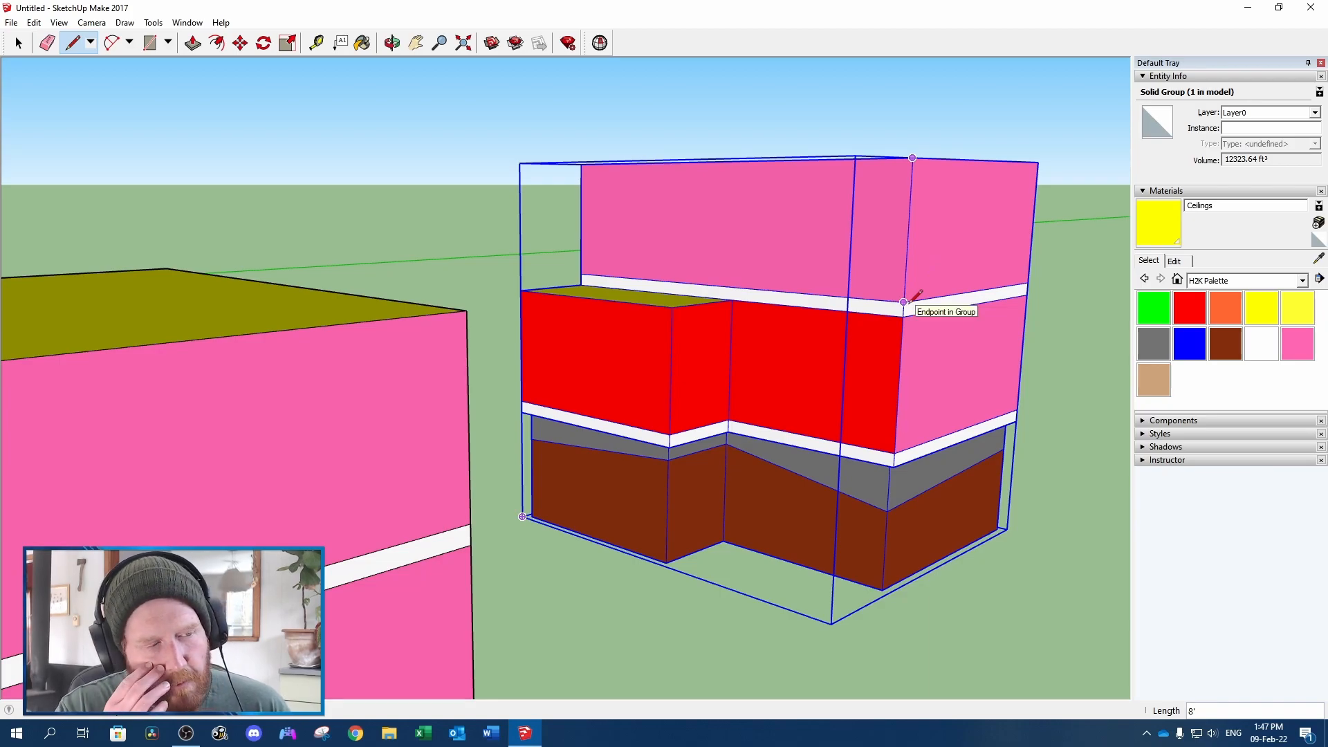
click(904, 302)
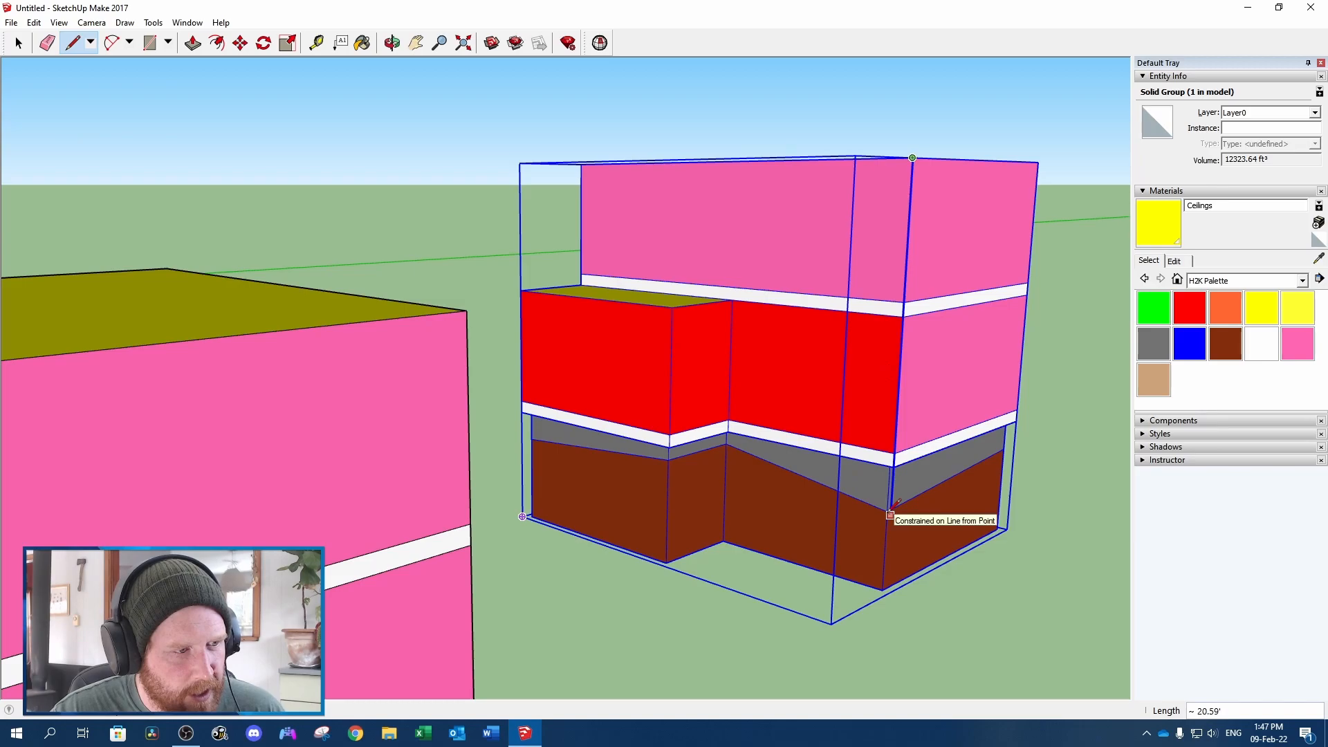
scroll(891, 512, up, 1)
scroll(891, 512, up, 2)
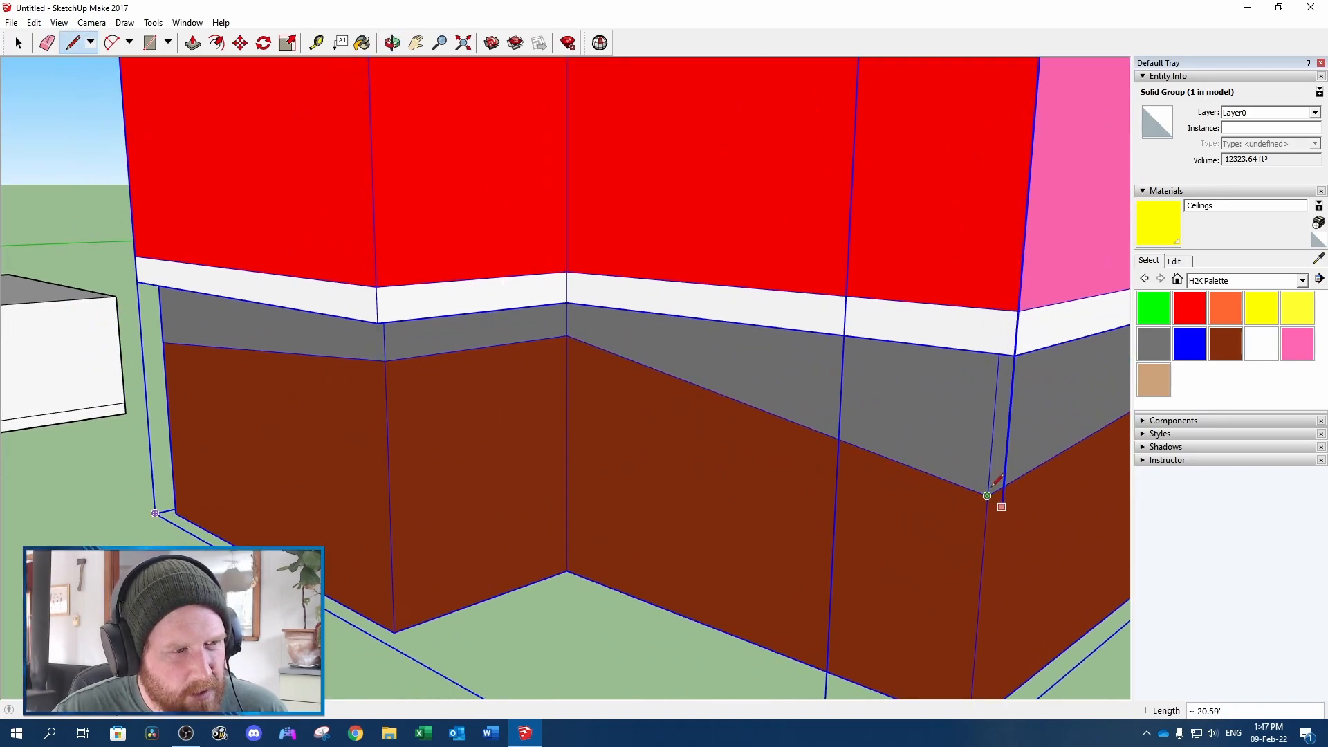
scroll(991, 491, down, 3)
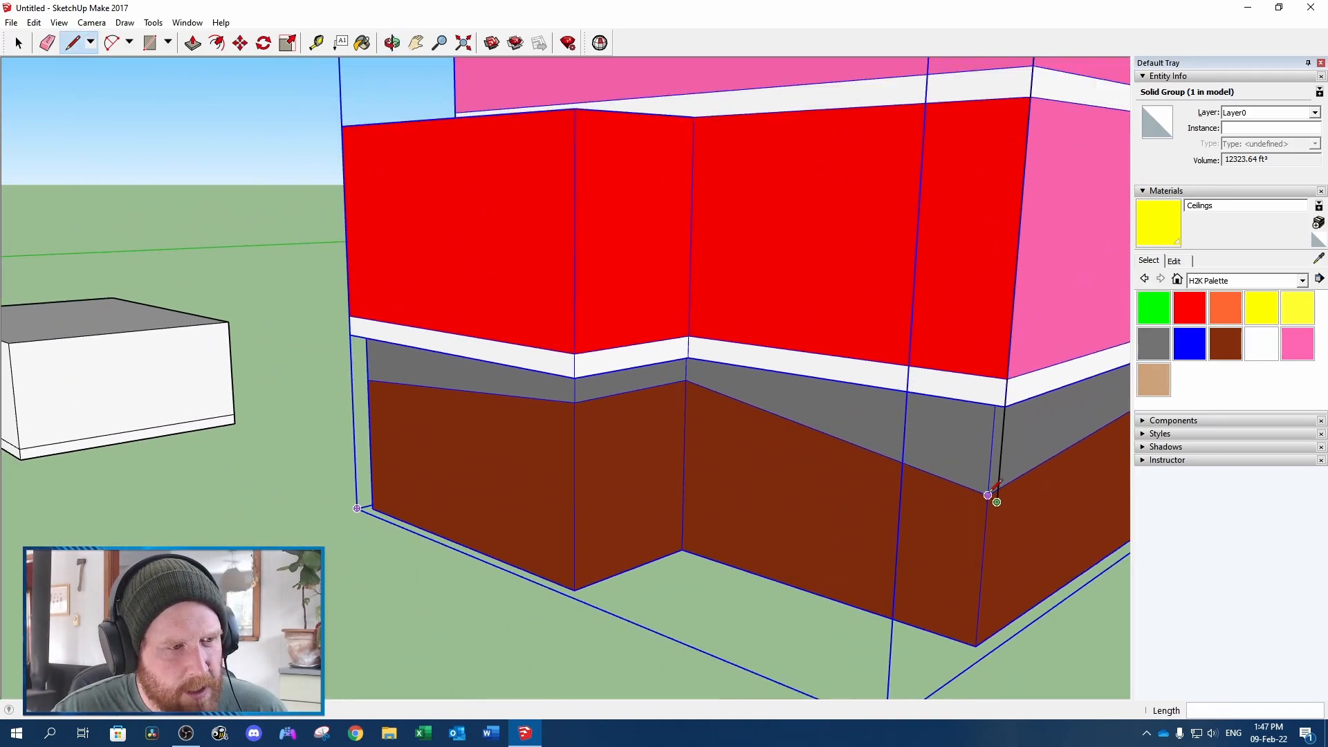
scroll(991, 494, down, 4)
Add a vertical dimension beside the duplicate from its upper front corner to the lower end of the drawn line
click(155, 24)
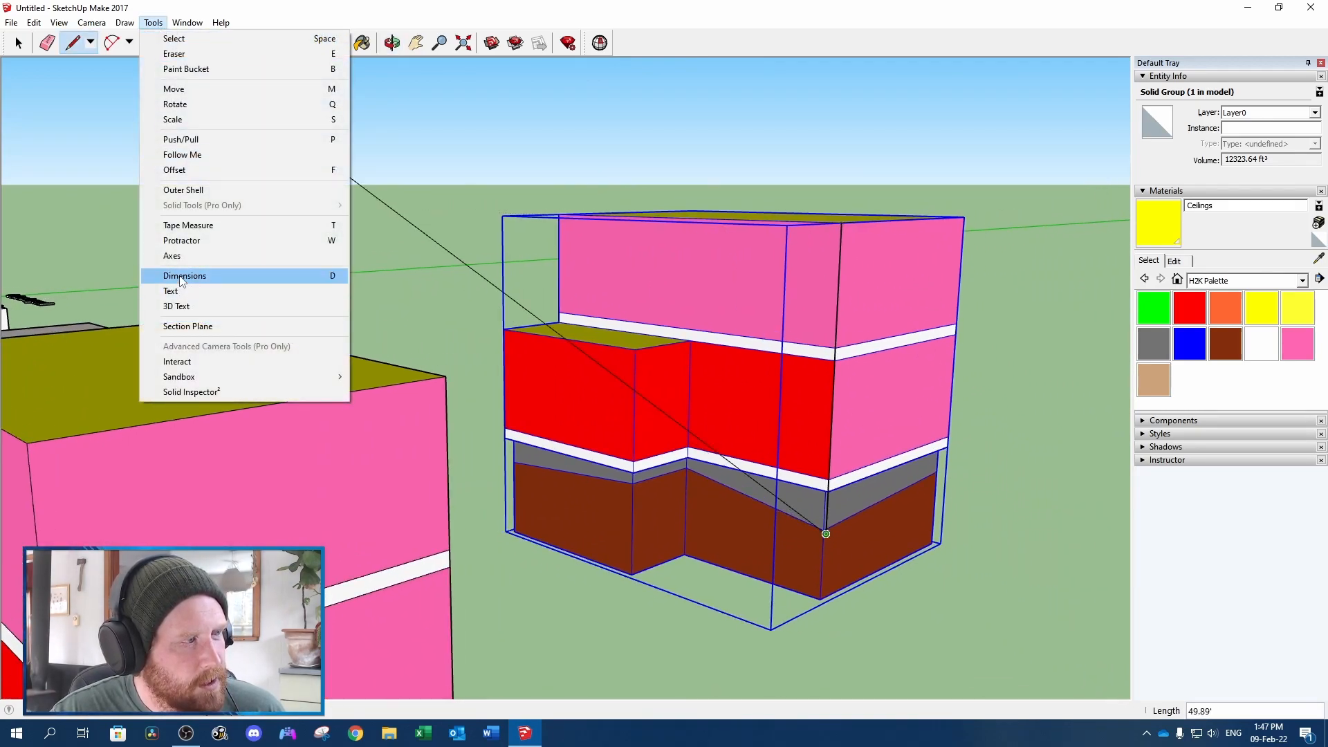
click(181, 275)
click(840, 222)
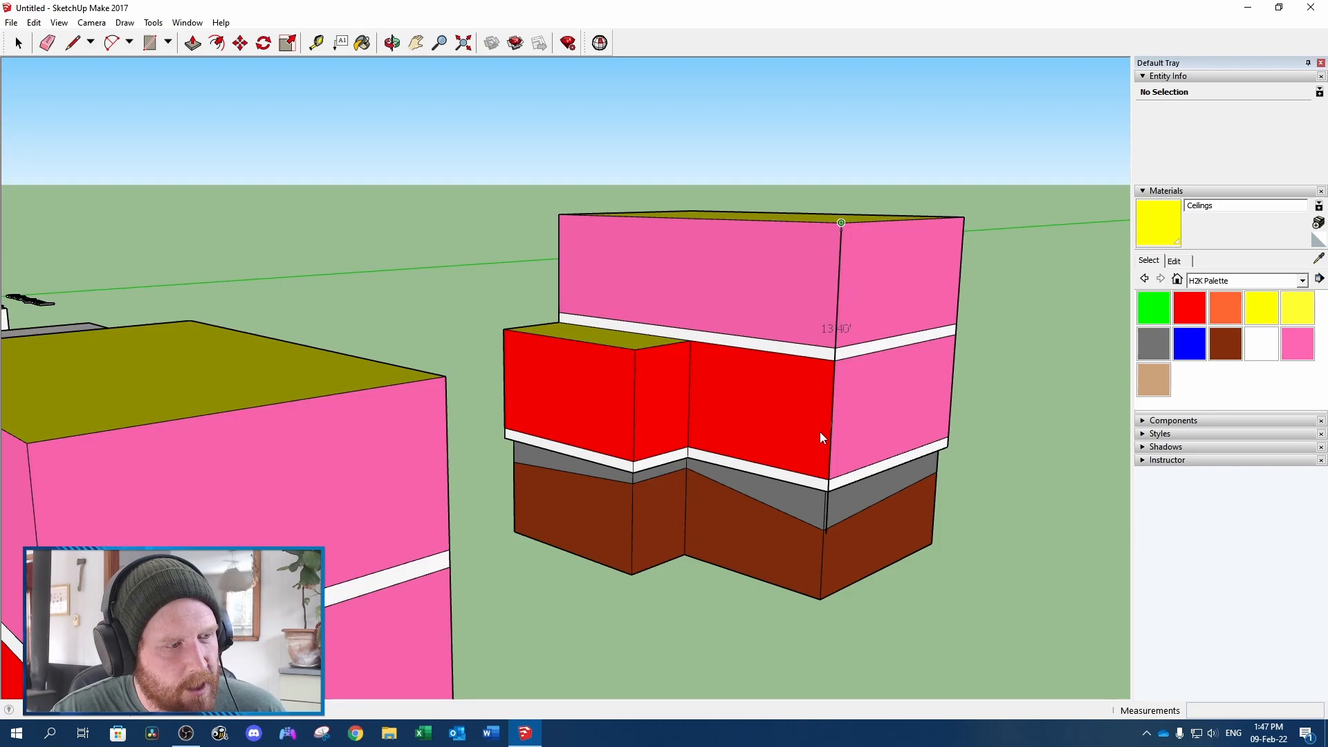
click(825, 534)
scroll(824, 534, down, 2)
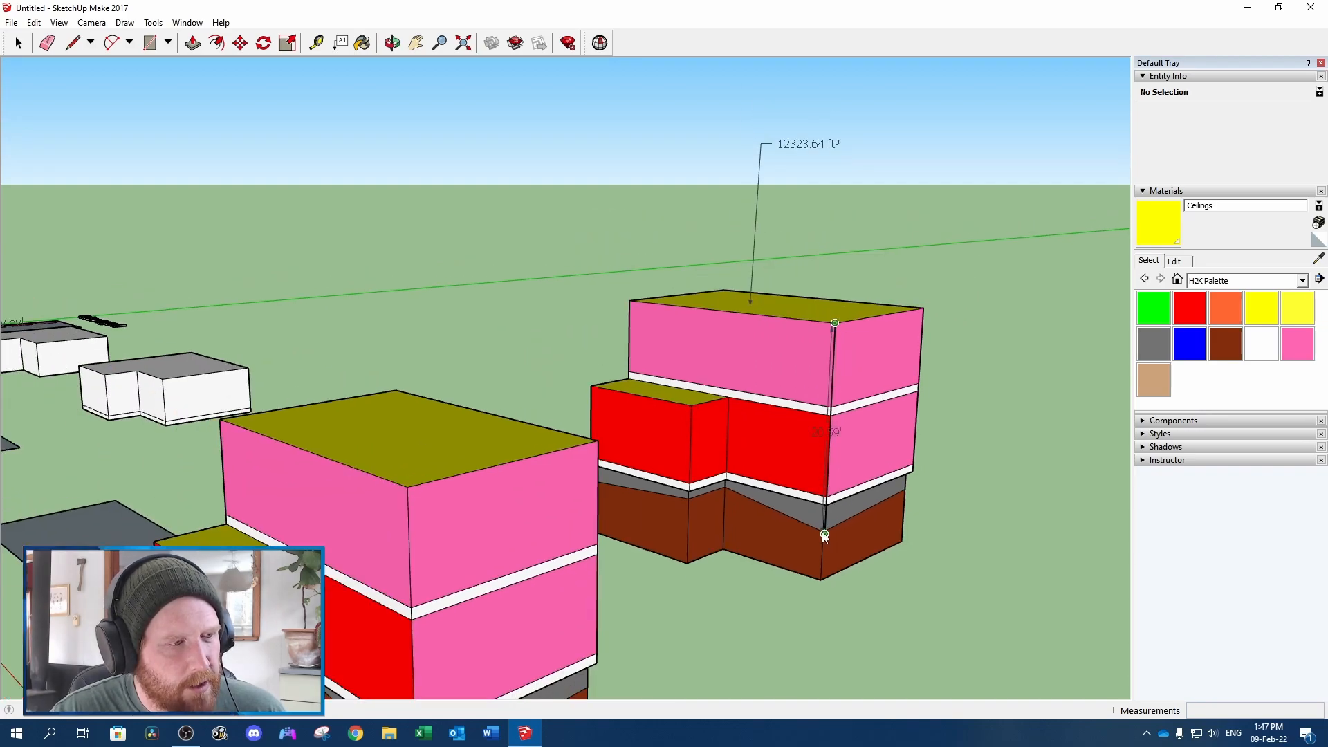
click(937, 572)
scroll(520, 473, down, 1)
scroll(520, 478, down, 3)
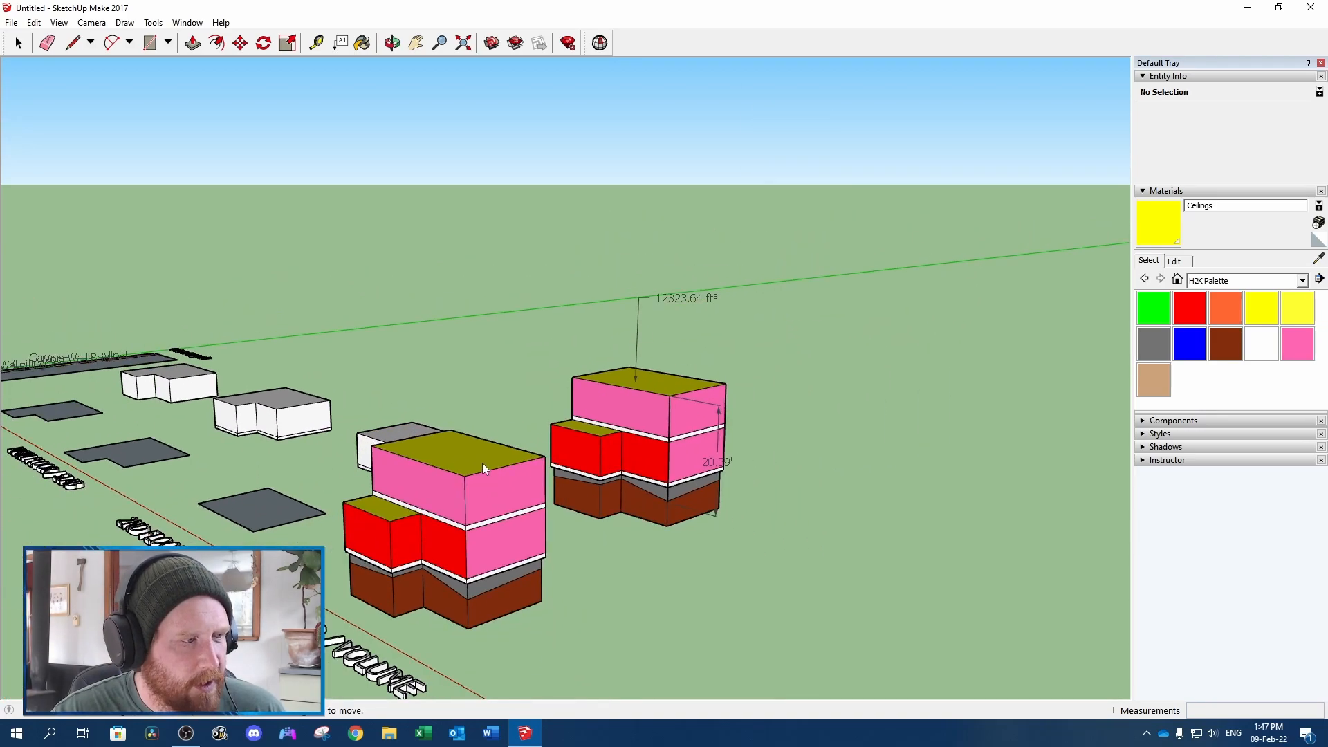
middle_drag(293, 426, 542, 462)
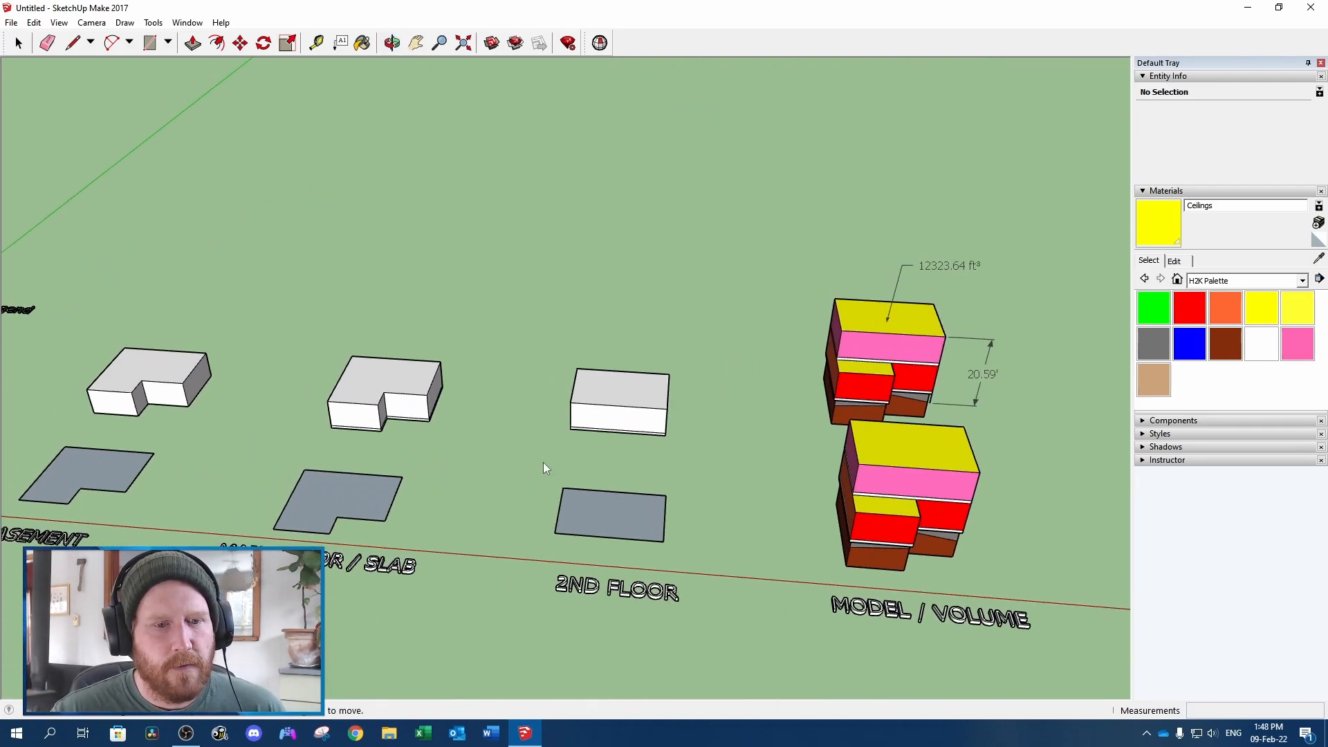